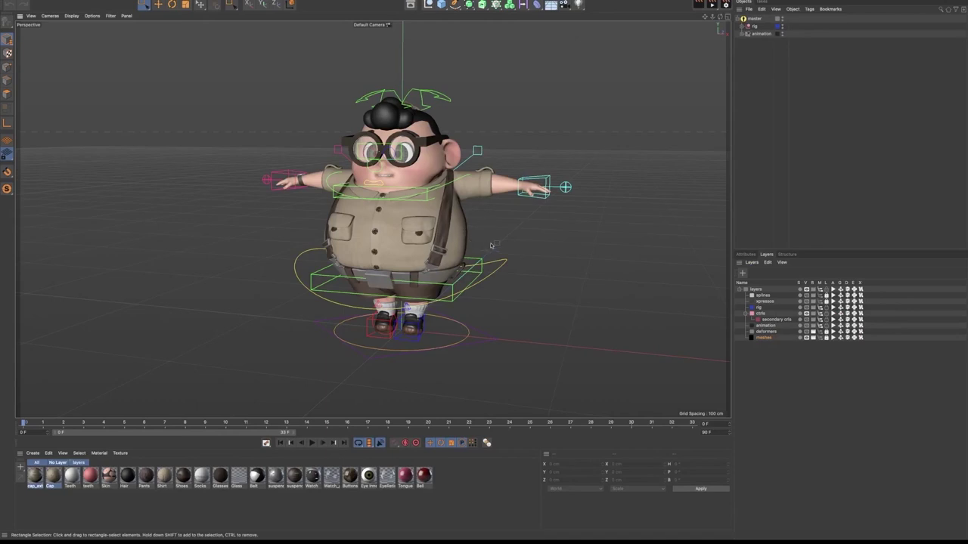
Lower the character's left hand control beside the hip, to about X -26, Y -38, Z 0 cm
alt+drag(441, 222, 418, 224)
click(540, 189)
alt+drag(540, 189, 572, 213)
drag(569, 142, 456, 244)
scroll(510, 230, up, 3)
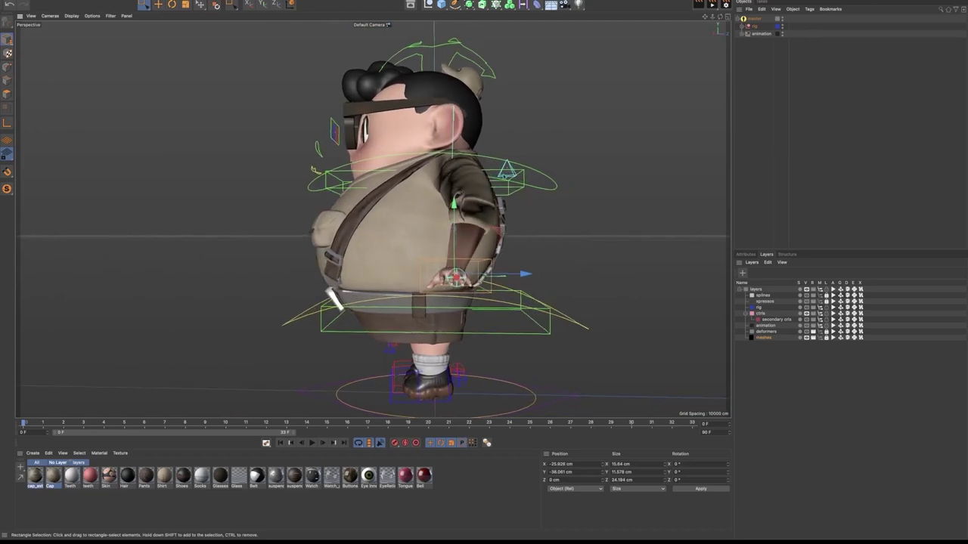
scroll(457, 244, up, 3)
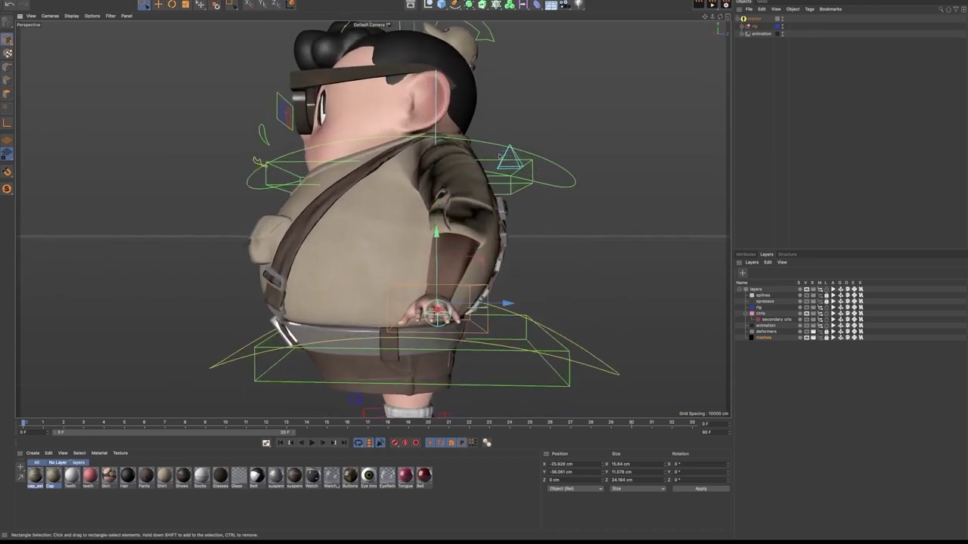
Move the left elbow pole control down and forward to about X 4, Y -14, Z -17 cm, and slightly lower the left hand control
scroll(507, 161, down, 5)
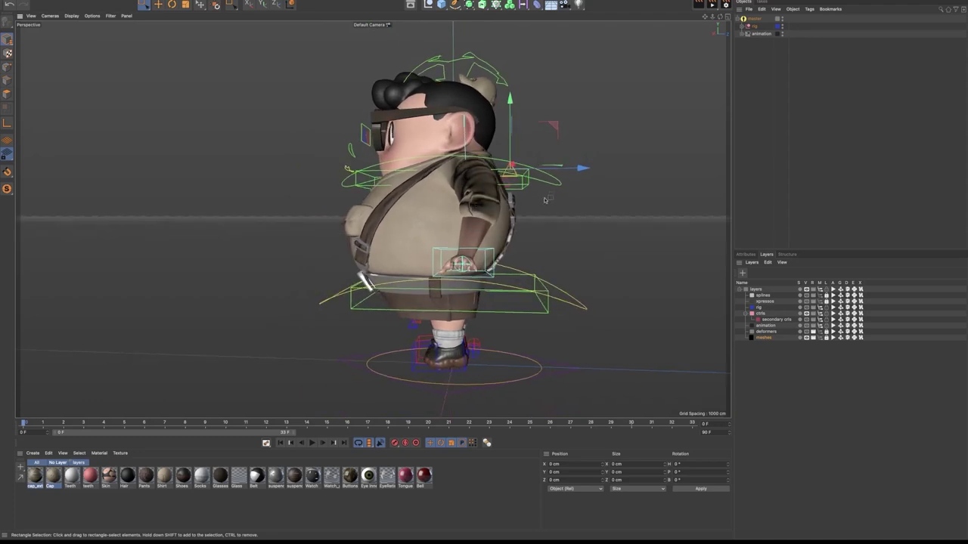
drag(541, 216, 541, 228)
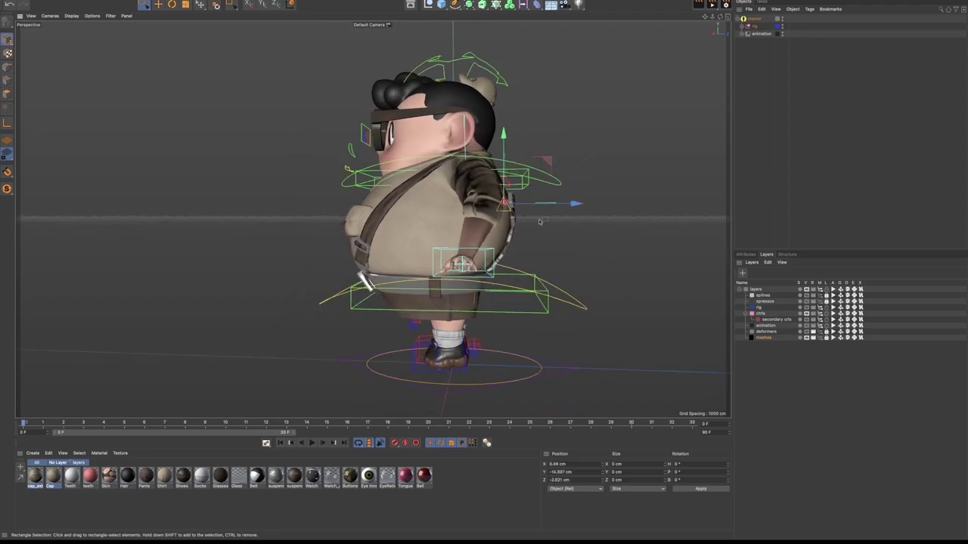
drag(569, 224, 515, 220)
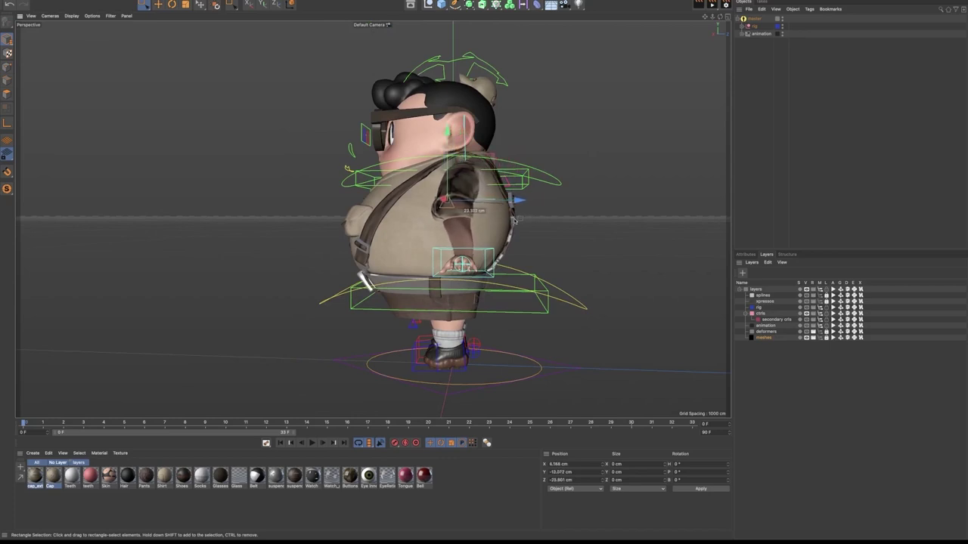
drag(521, 221, 540, 222)
scroll(496, 257, up, 5)
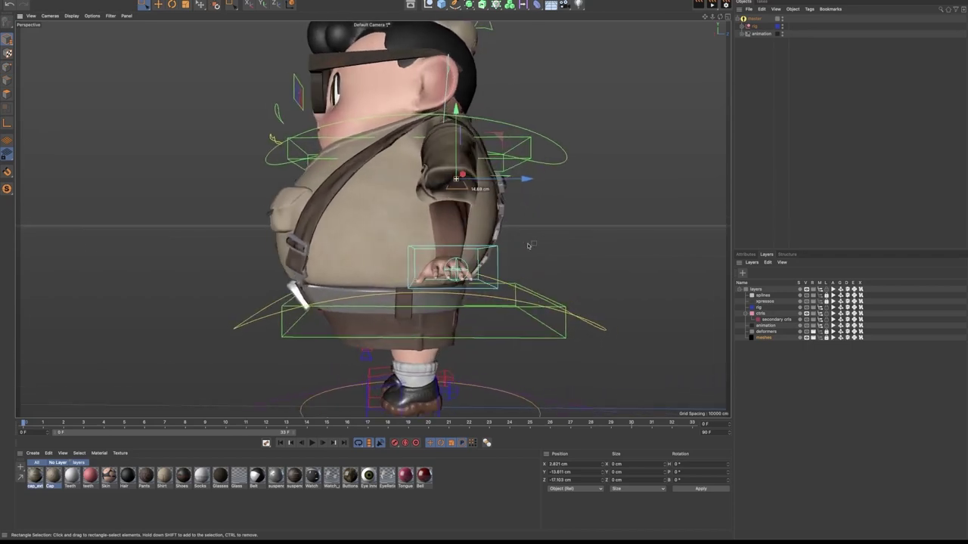
alt+drag(496, 257, 519, 212)
scroll(505, 215, up, 3)
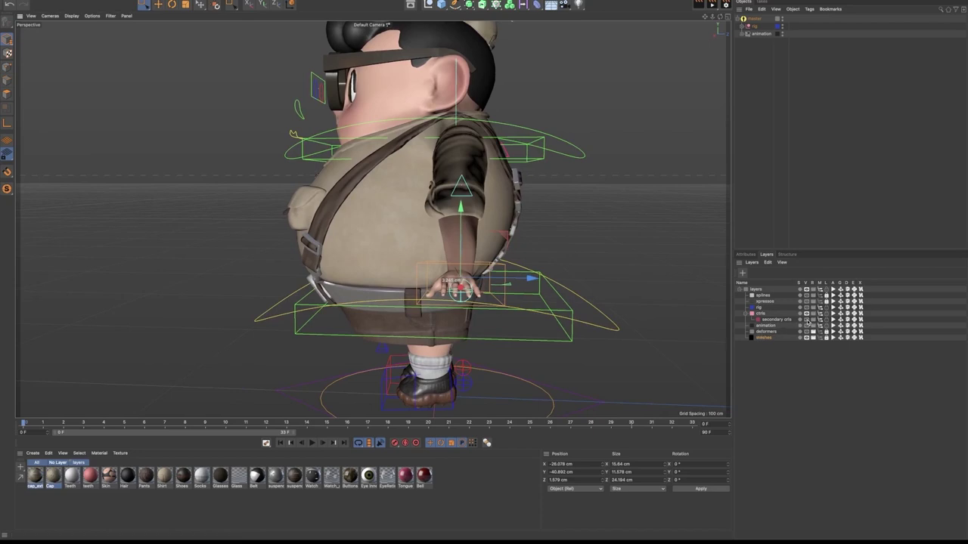
Make the secondary controls layer visible and select the left elbow's secondary control
scroll(508, 199, up, 3)
scroll(508, 198, down, 1)
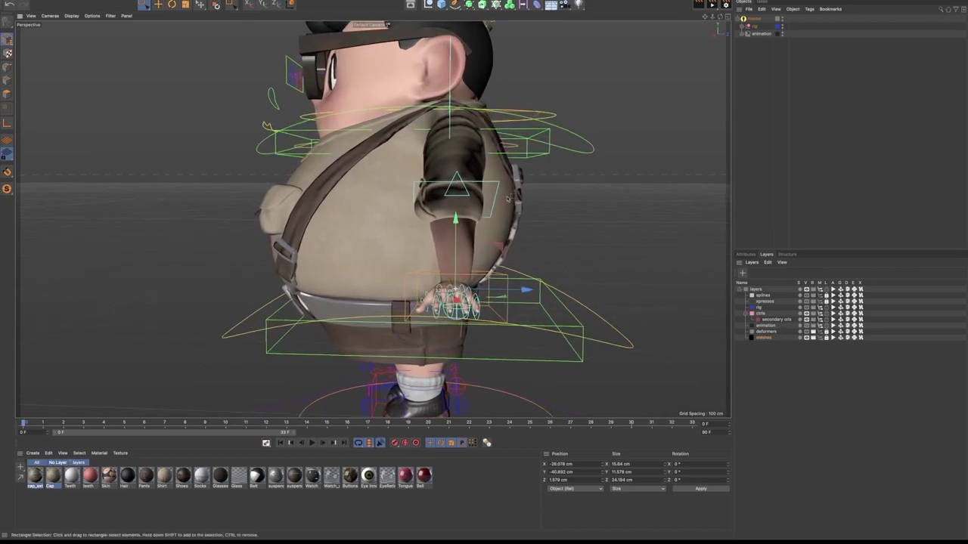
alt+drag(509, 198, 504, 190)
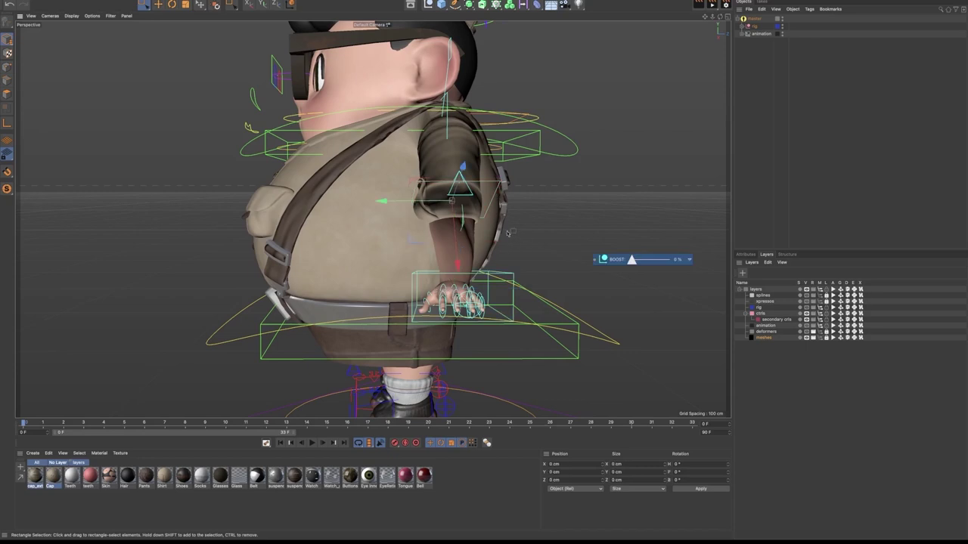
Try moving the left elbow's secondary control about 8 cm toward the character's front
scroll(495, 188, up, 3)
alt+drag(439, 230, 443, 236)
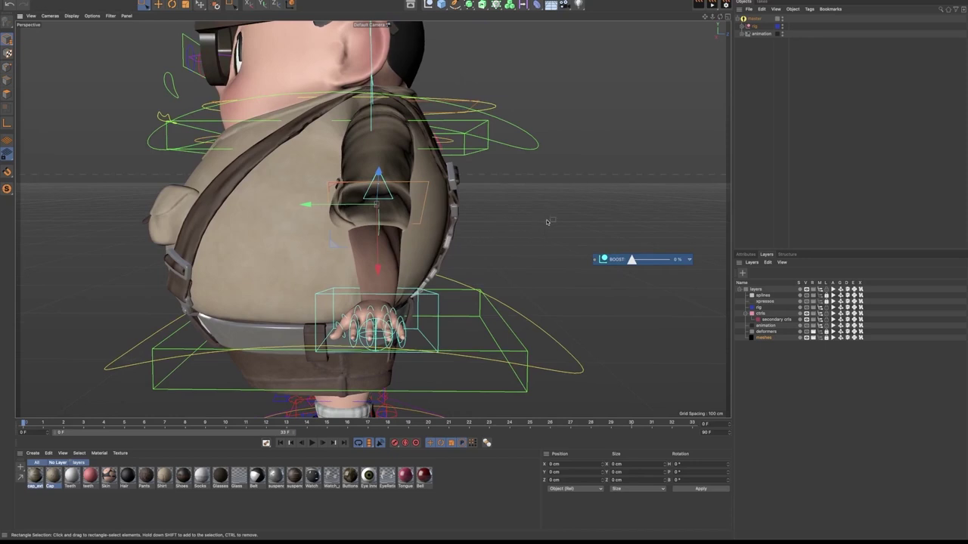
drag(575, 180, 545, 177)
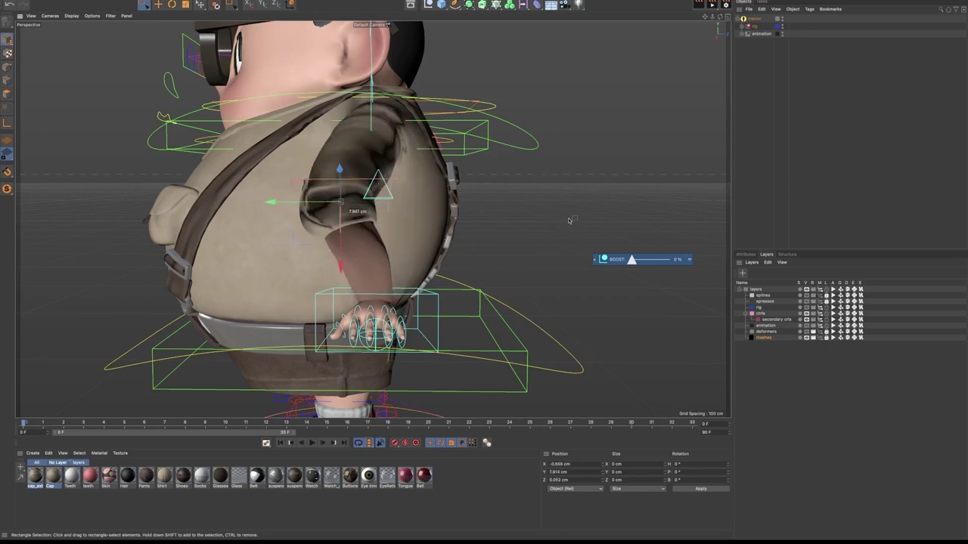
key(ctrl+z)
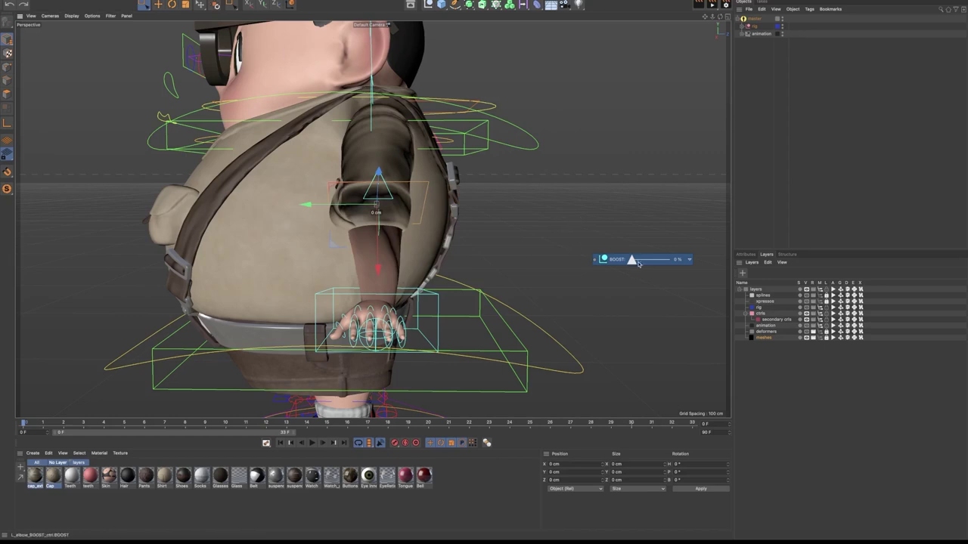
Raise the left elbow control's BOOST to its maximum and try rotating the control
drag(632, 260, 670, 260)
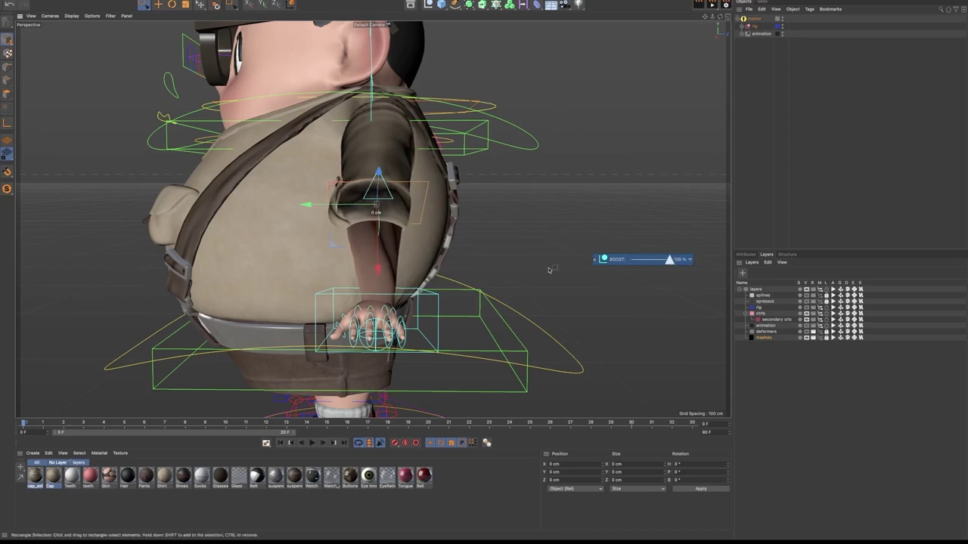
key(r)
mouse_move(394, 242)
mouse_down()
mouse_move(381, 242)
mouse_move(397, 229)
mouse_move(384, 240)
mouse_move(380, 233)
mouse_move(395, 227)
mouse_up()
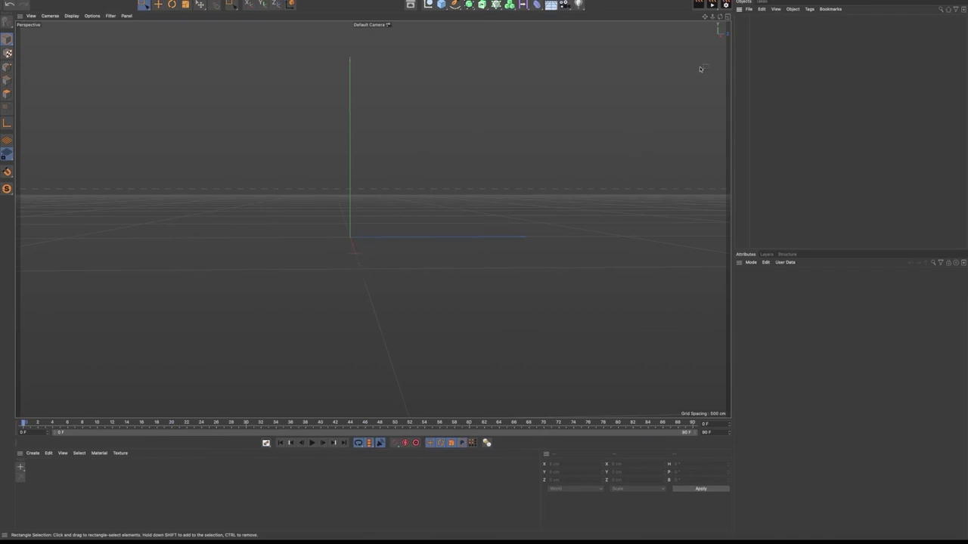
Maximize the Right view of the empty scene and detach the Character commands as a floating palette beside the timeline
click(727, 17)
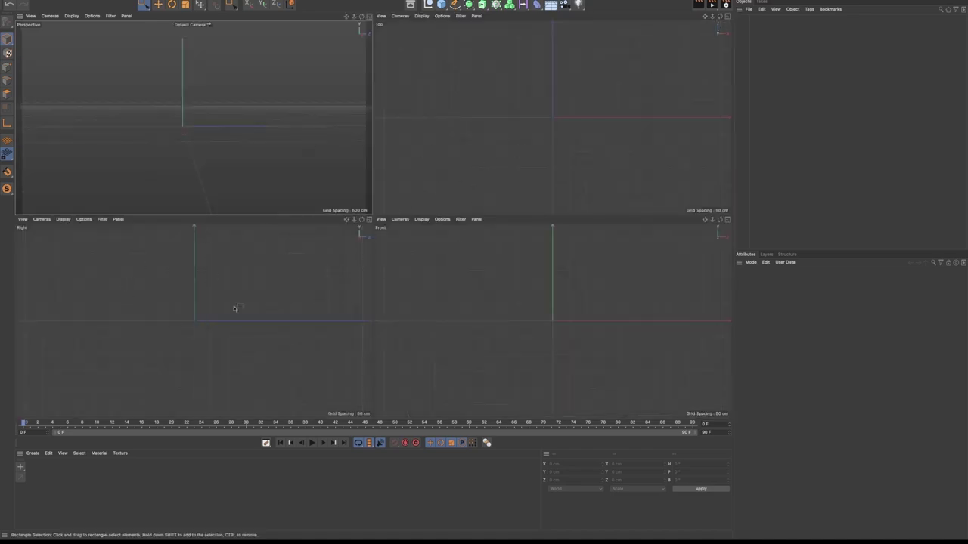
click(369, 221)
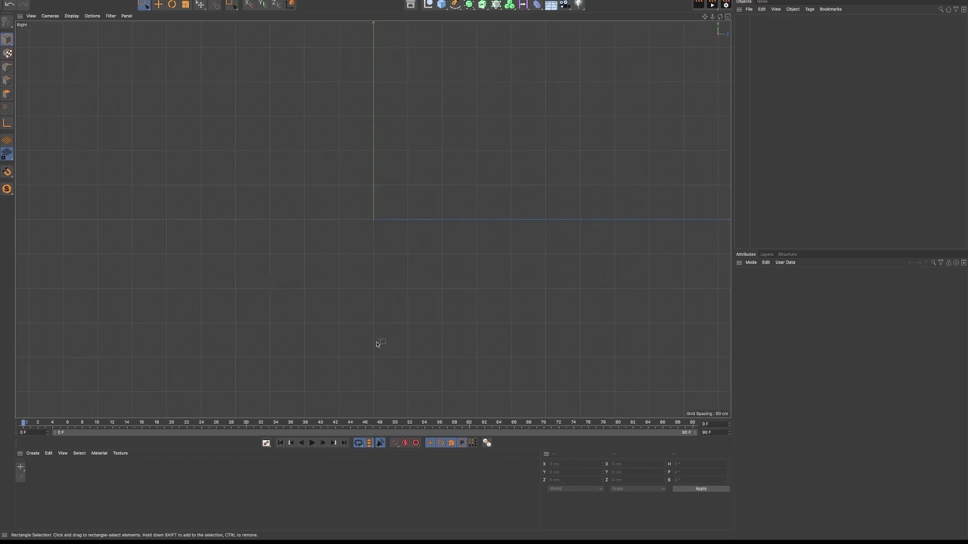
mouse_move(260, 3)
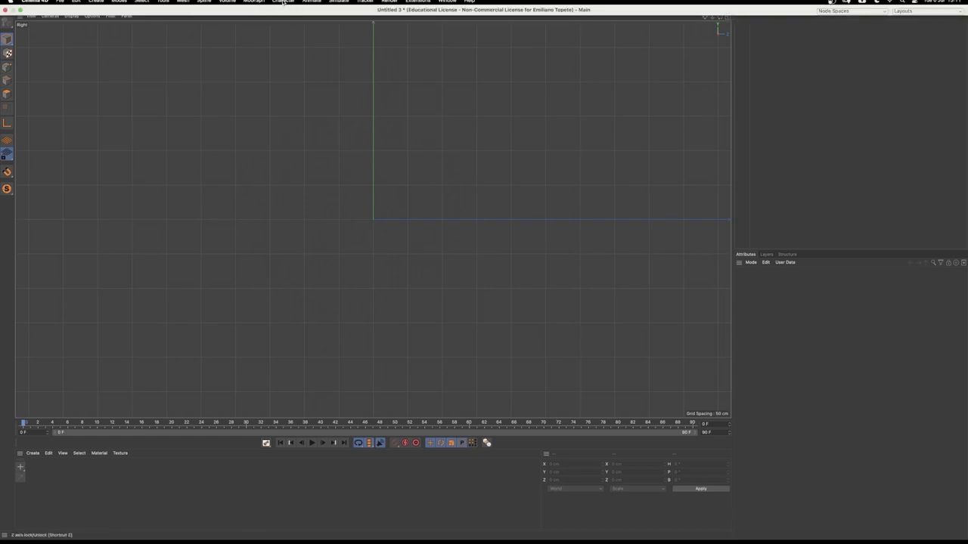
click(283, 2)
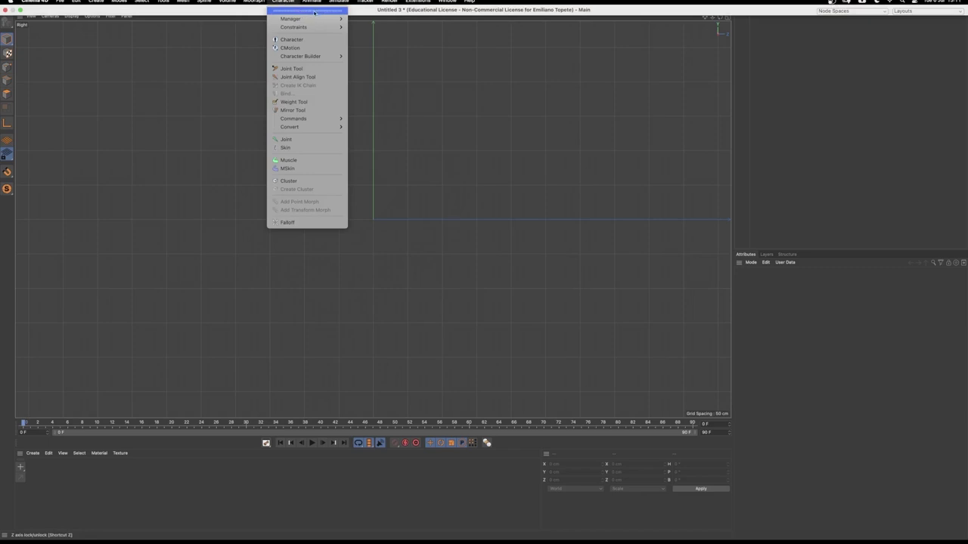
click(313, 11)
drag(301, 13, 51, 232)
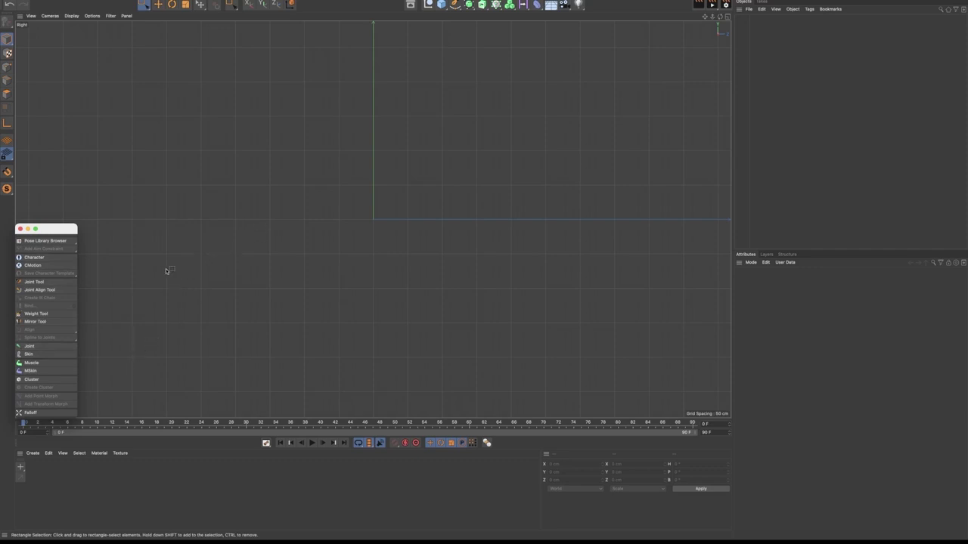
Draw a vertical three-joint chain with the Joint Tool, starting high on the Y axis, with the middle joint offset from the axis and the end joint back on it
click(49, 283)
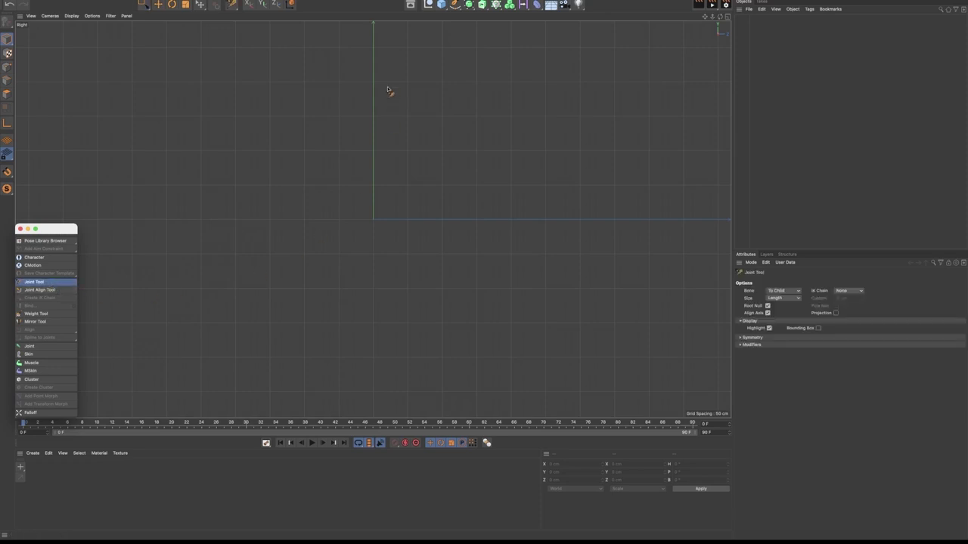
click(373, 62)
ctrl+click(335, 220)
ctrl+click(374, 388)
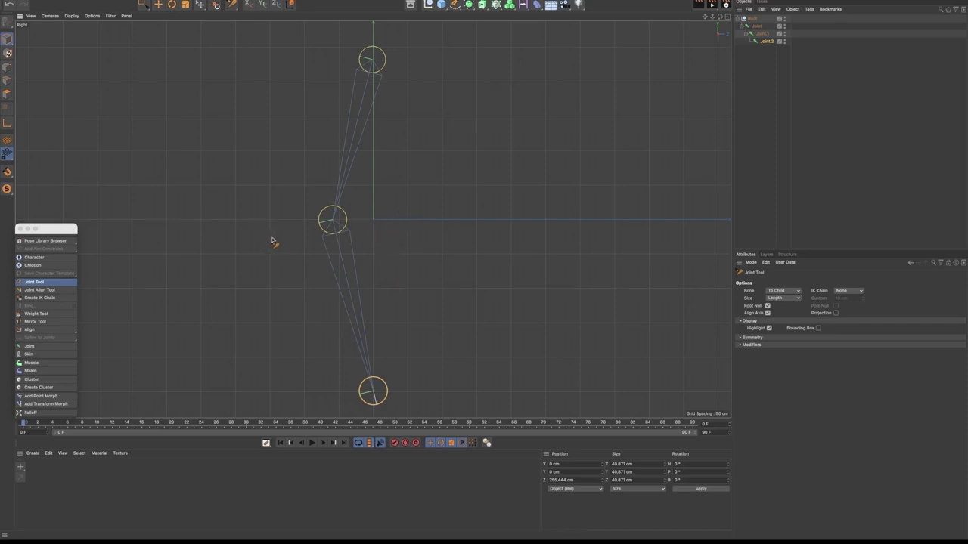
Move the middle joint about 47 cm toward the vertical axis without its child, leaving a slight bend in the chain
click(160, 6)
click(762, 34)
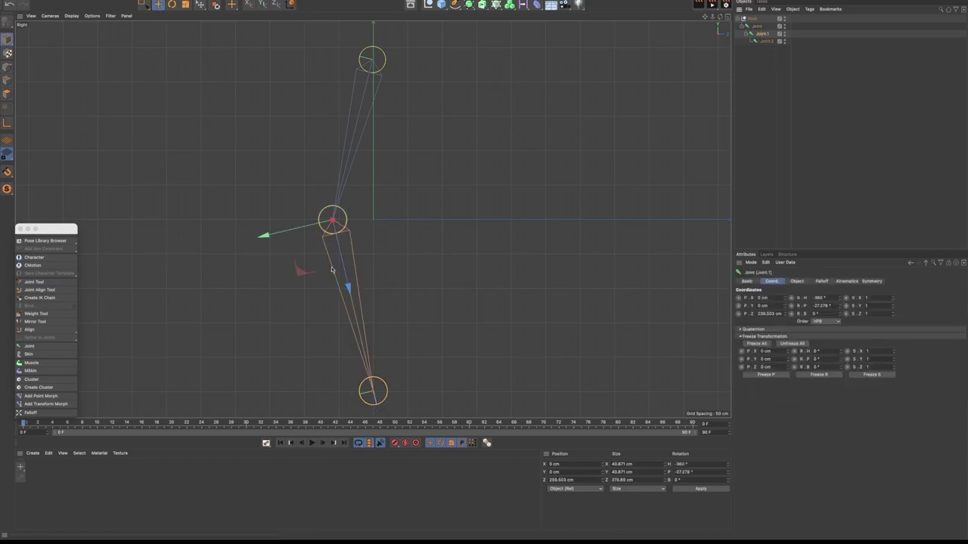
drag(302, 274, 342, 263)
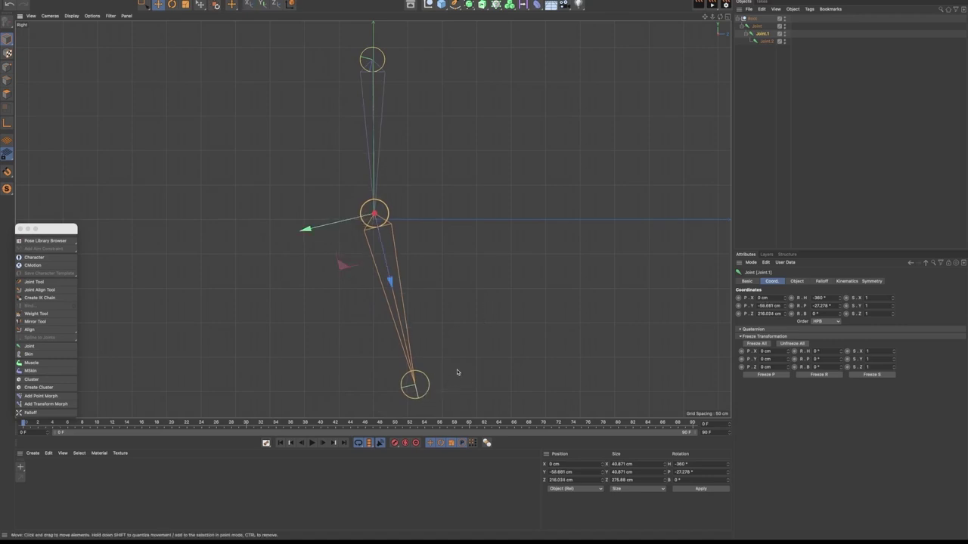
key(ctrl+z)
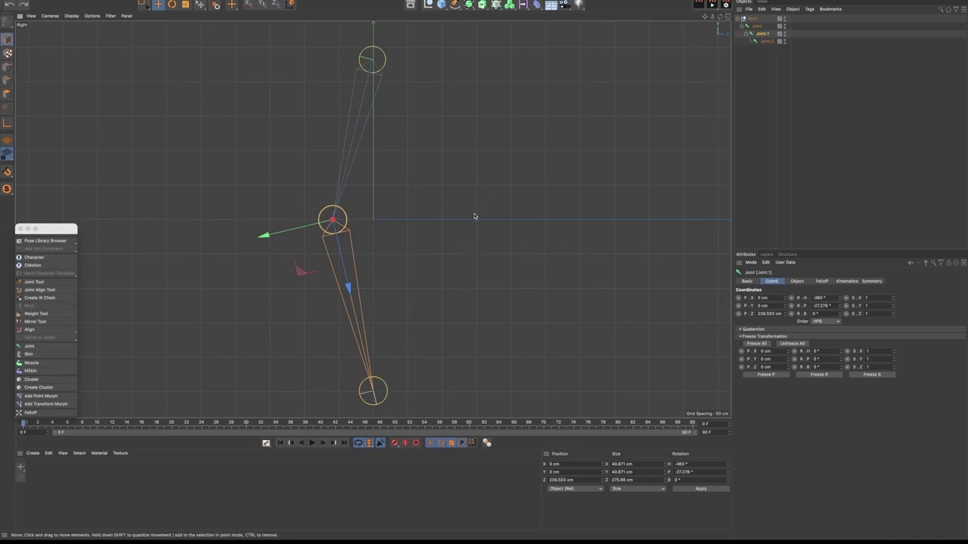
drag(299, 272, 332, 271)
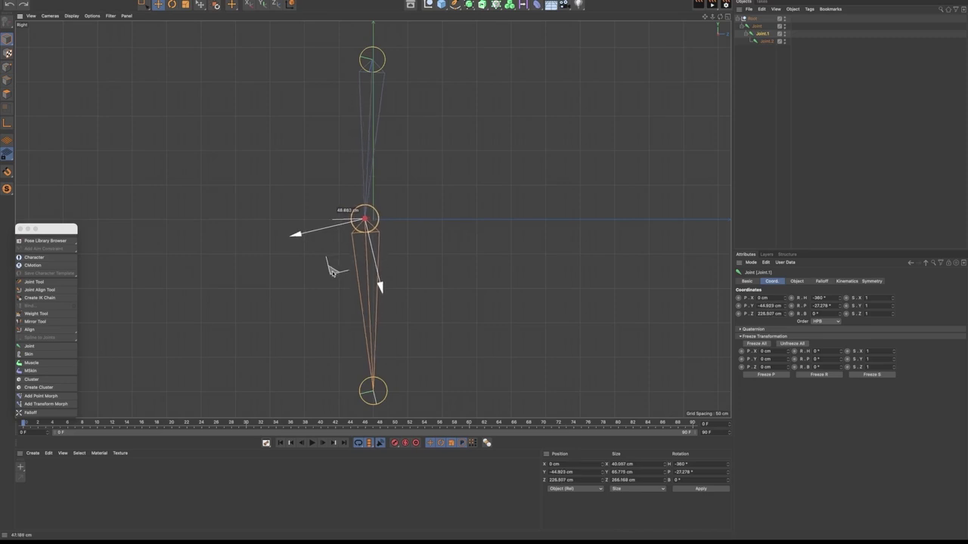
drag(333, 273, 335, 270)
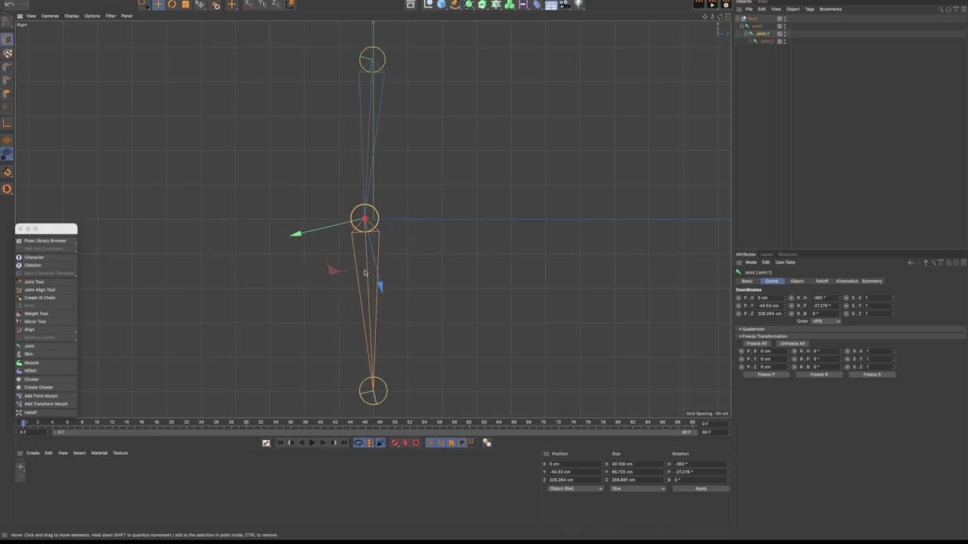
Realign the axes of all three joints with the Joint Align Tool and inspect the upper and middle joints' axes
click(755, 27)
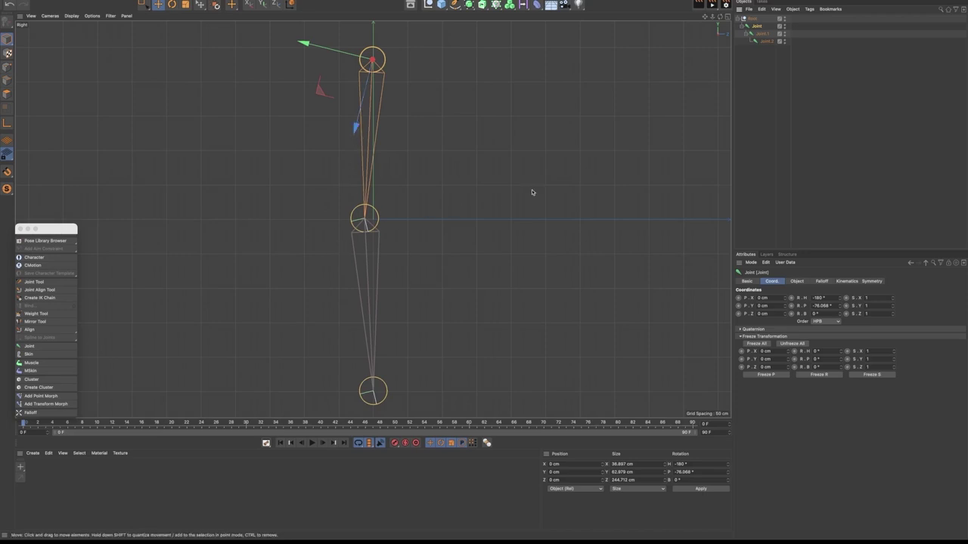
click(761, 34)
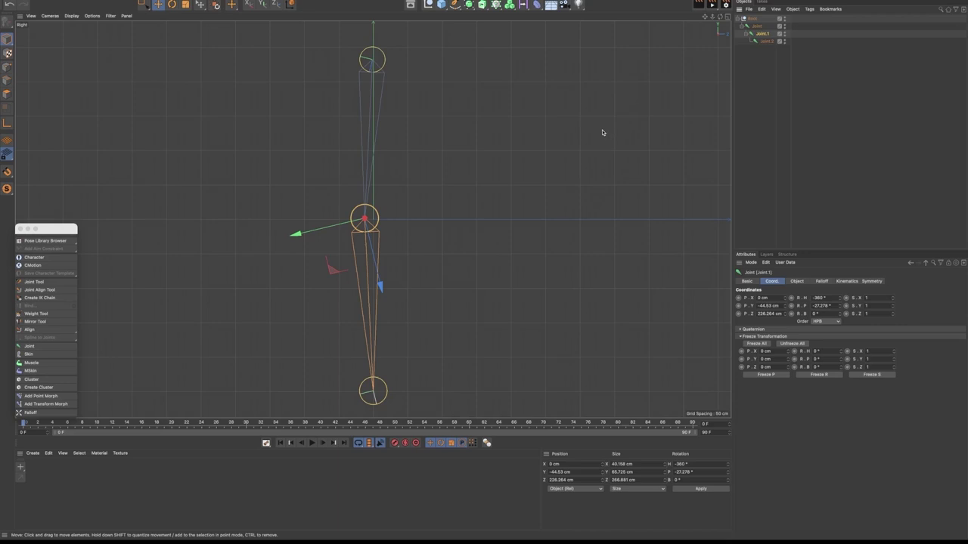
middle_click(757, 26)
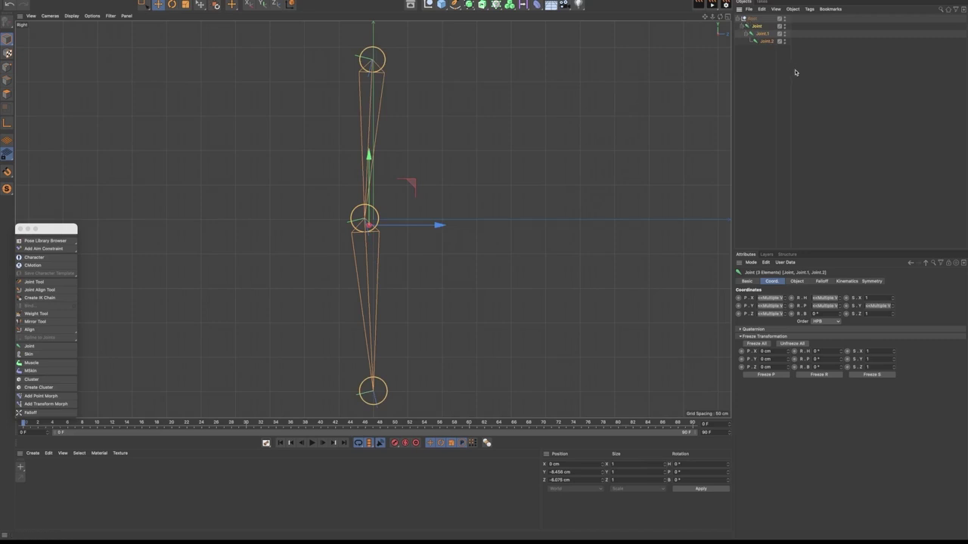
click(52, 291)
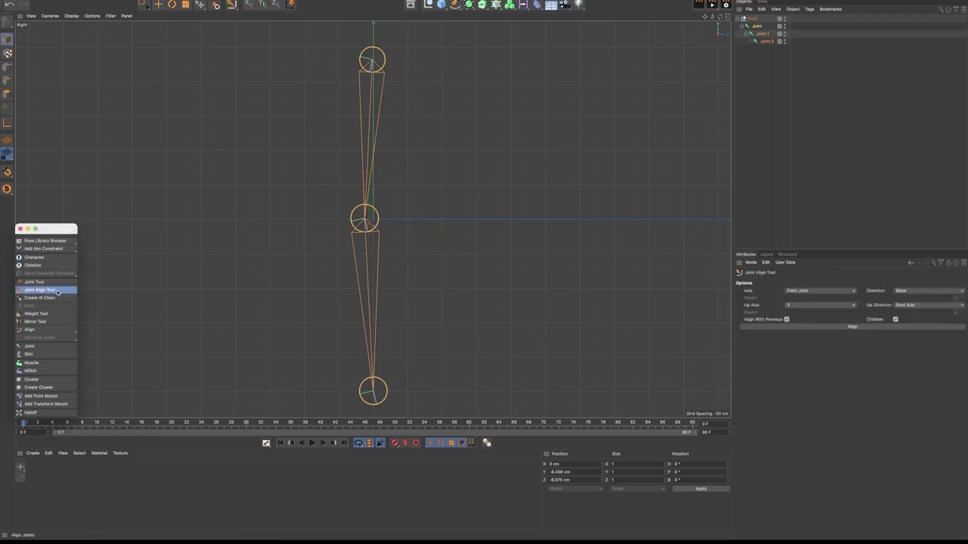
click(856, 328)
click(158, 5)
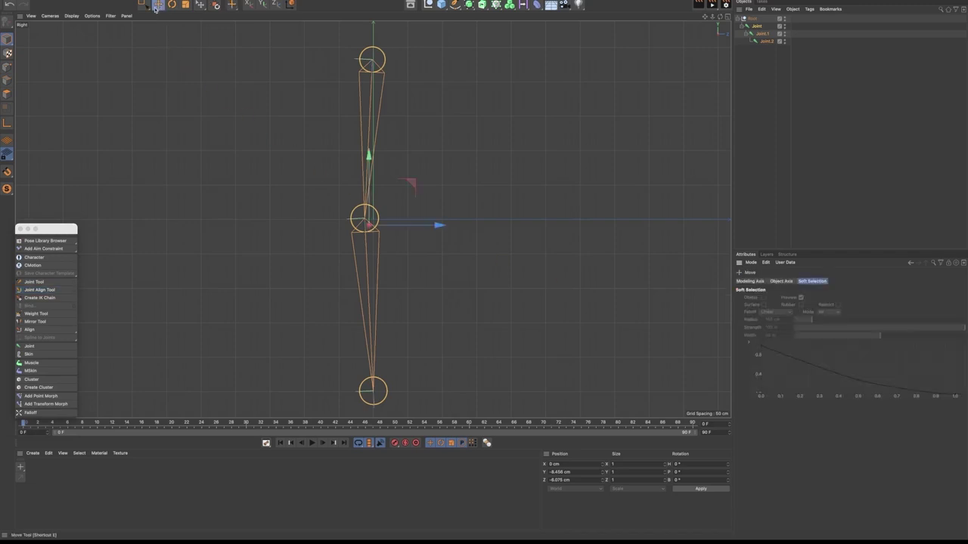
click(759, 27)
click(762, 34)
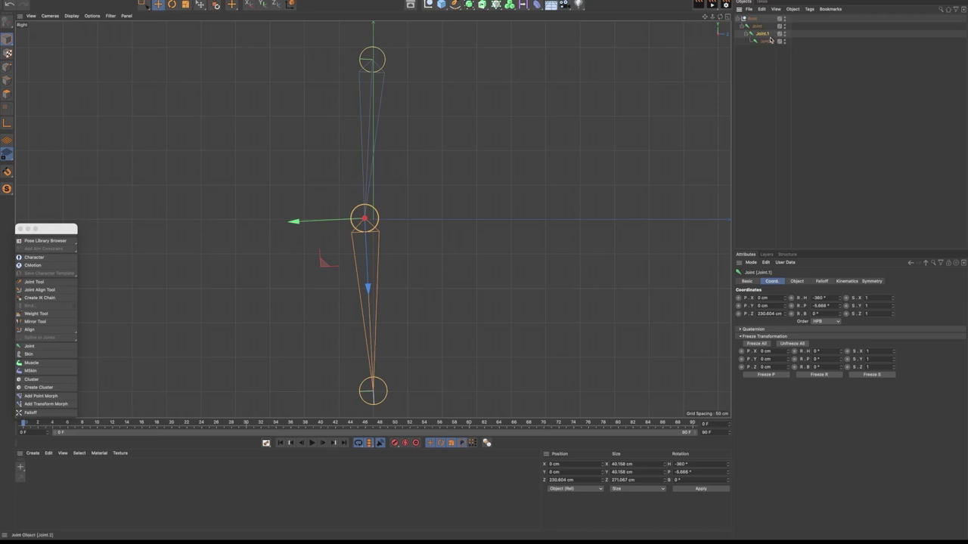
Rename the root null as "arm joints" and the top joint as "shoulder"
click(753, 18)
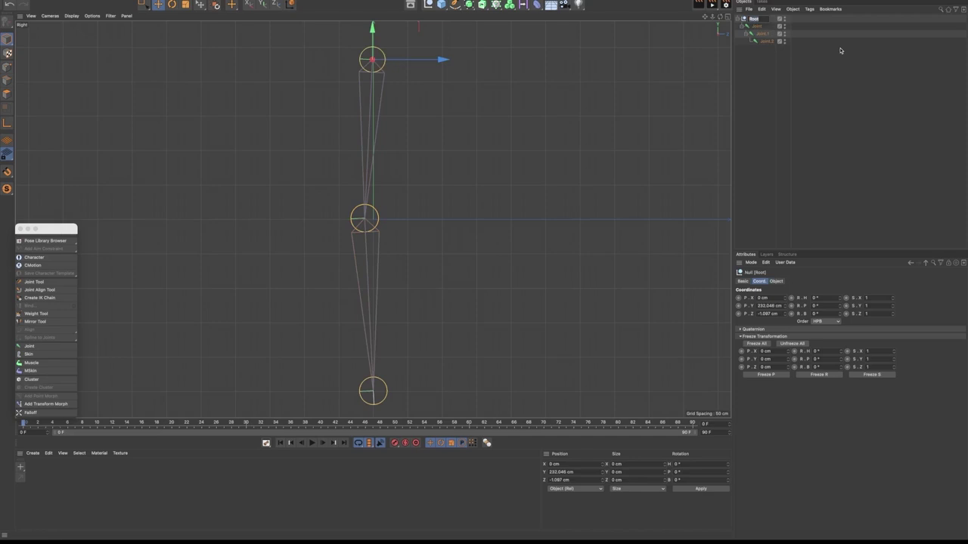
key(BackSpace)
text(arm joints)
key(Return)
click(757, 26)
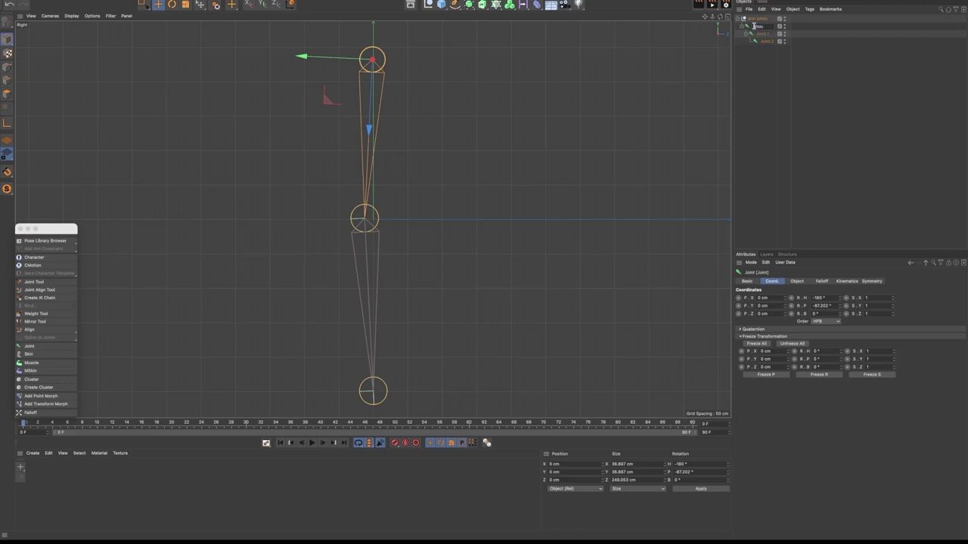
key(Down)
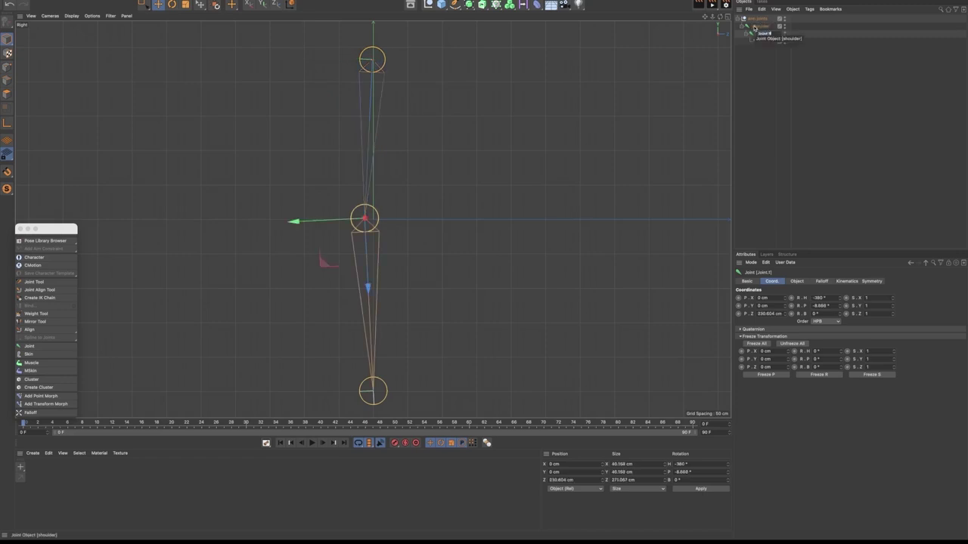
Rename the middle joint as "elbow" and the end joint as "wrist"
key(Return)
text(elbow)
key(Return)
key(Down)
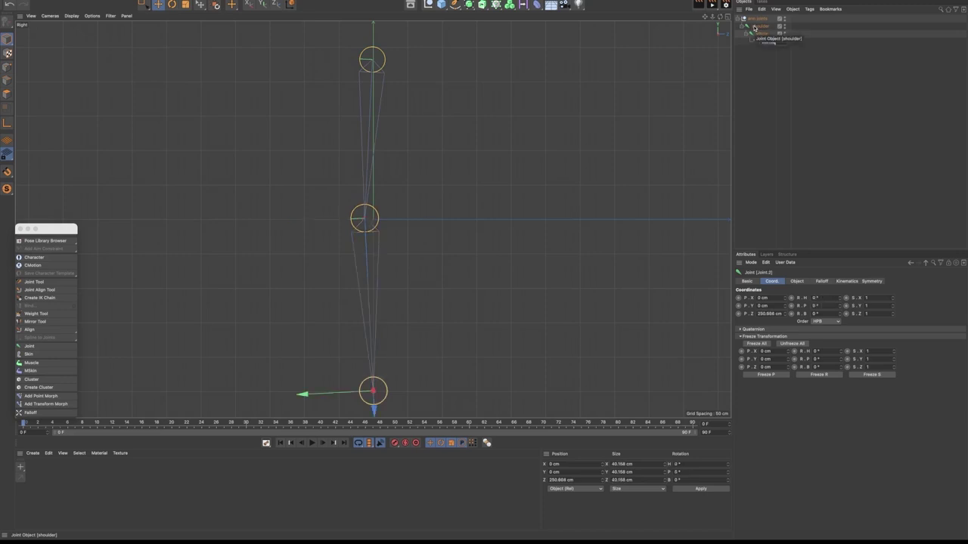
key(Return)
text(wrist)
key(Return)
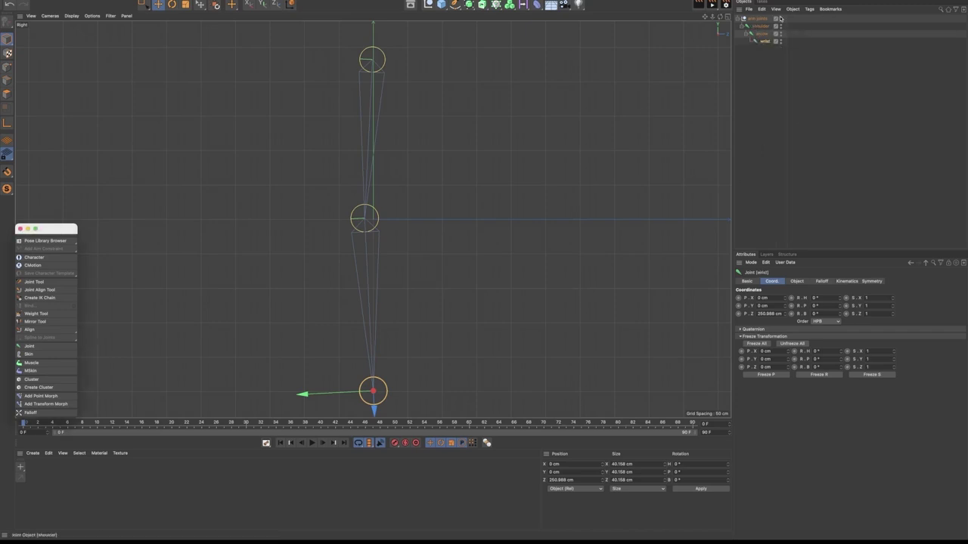
Set the display shape of the "arm joints" null to None
click(759, 19)
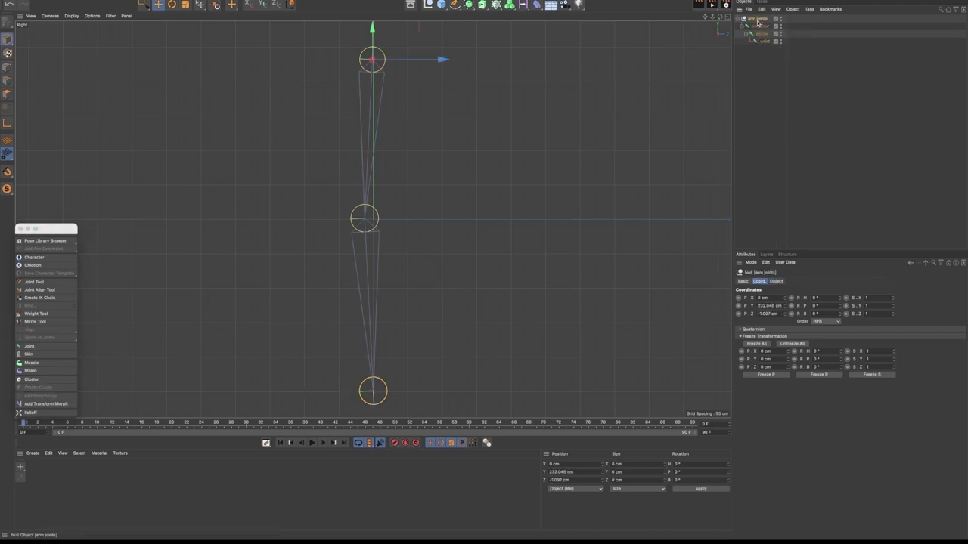
click(775, 281)
click(785, 298)
click(780, 305)
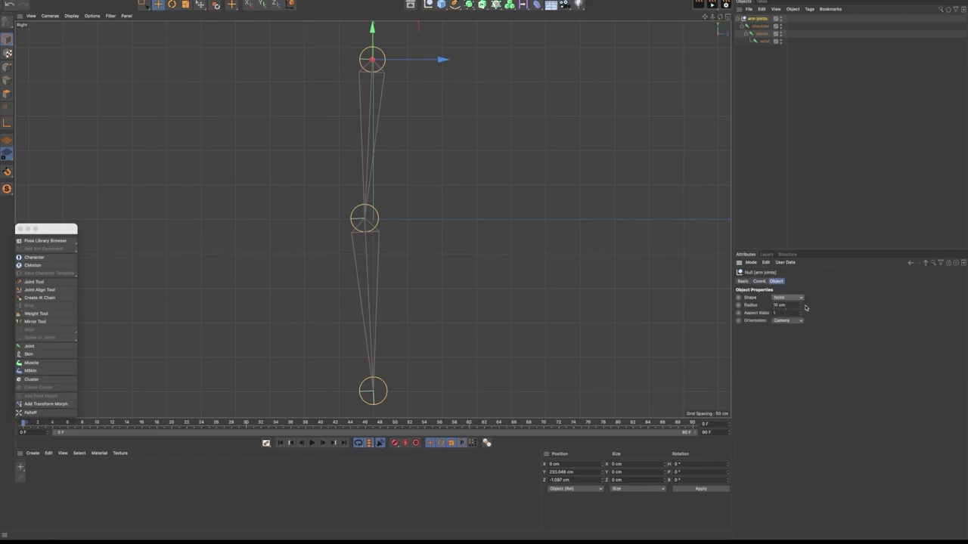
Turn on the display color of the "arm joints" null, make it black, and use Display Color for its icon
click(742, 281)
click(790, 372)
click(789, 397)
click(788, 381)
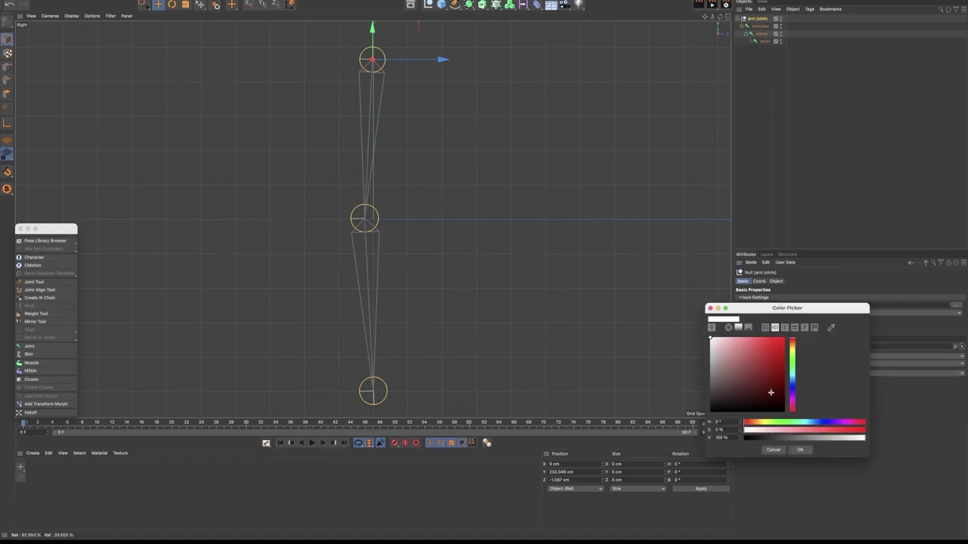
click(800, 450)
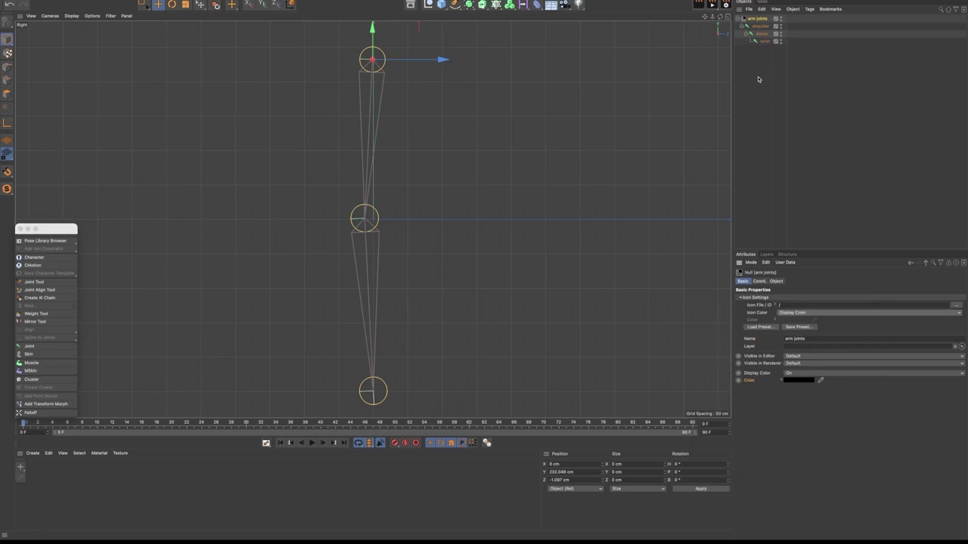
Set the display color of the shoulder, elbow and wrist joints to pure red (H 0°, S 100%, V 100%)
click(759, 26)
shift+click(764, 40)
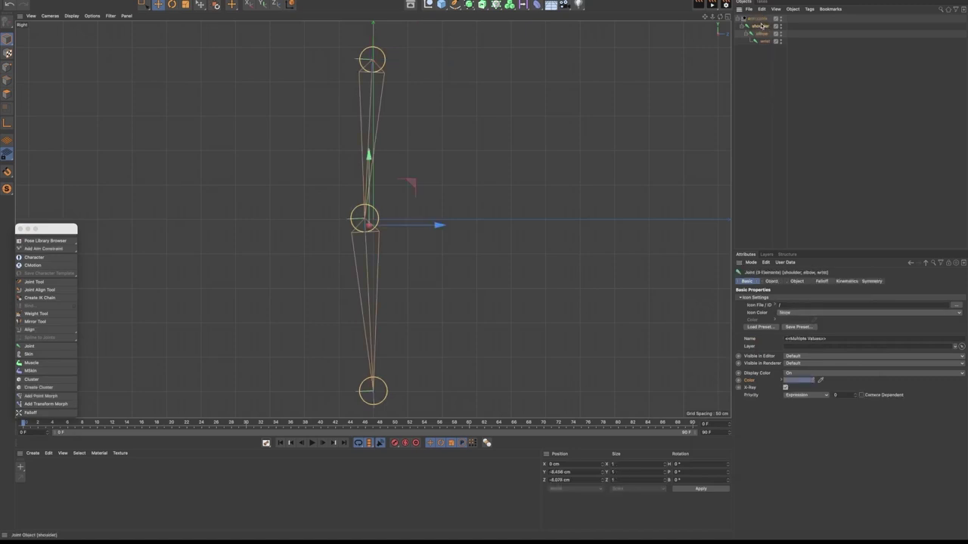
click(799, 386)
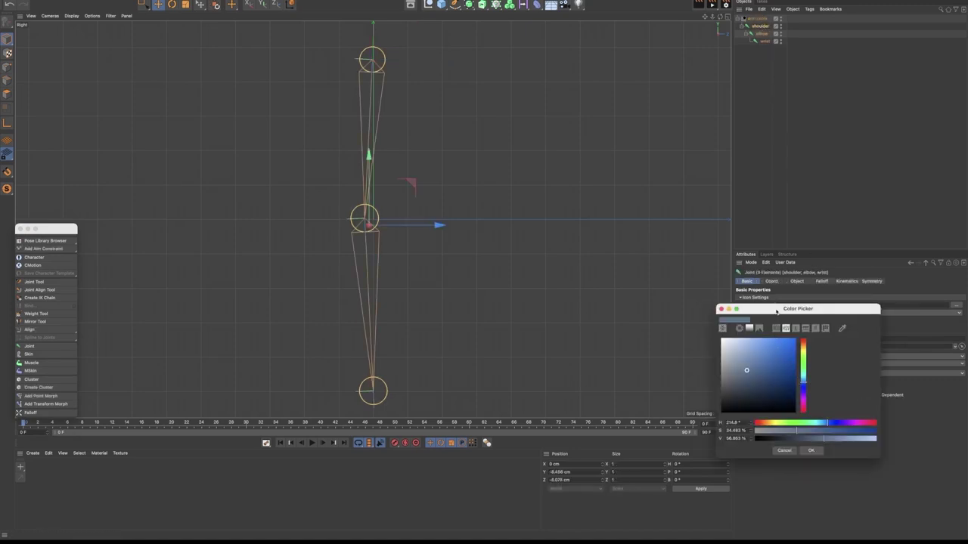
drag(777, 308, 586, 230)
mouse_move(615, 270)
mouse_down()
mouse_move(614, 291)
mouse_move(605, 259)
mouse_up()
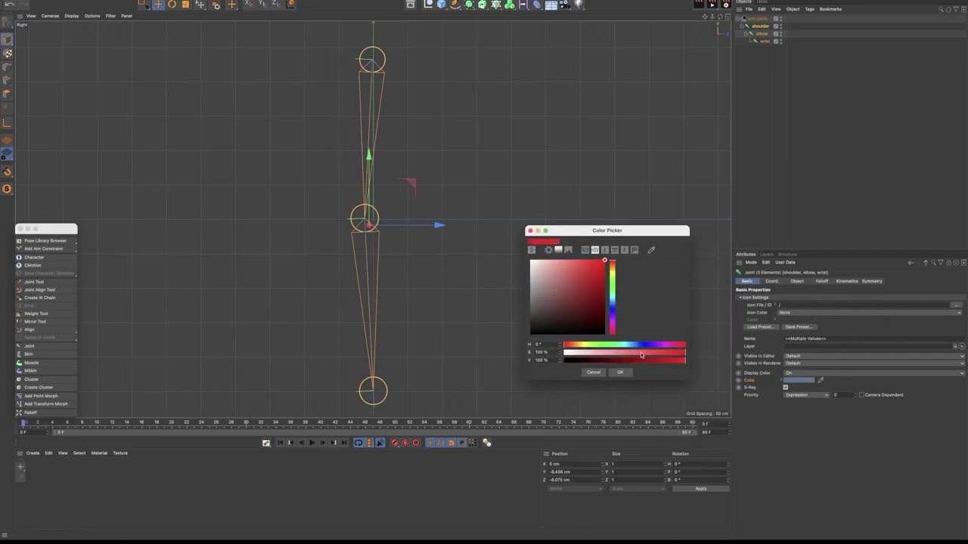
click(621, 372)
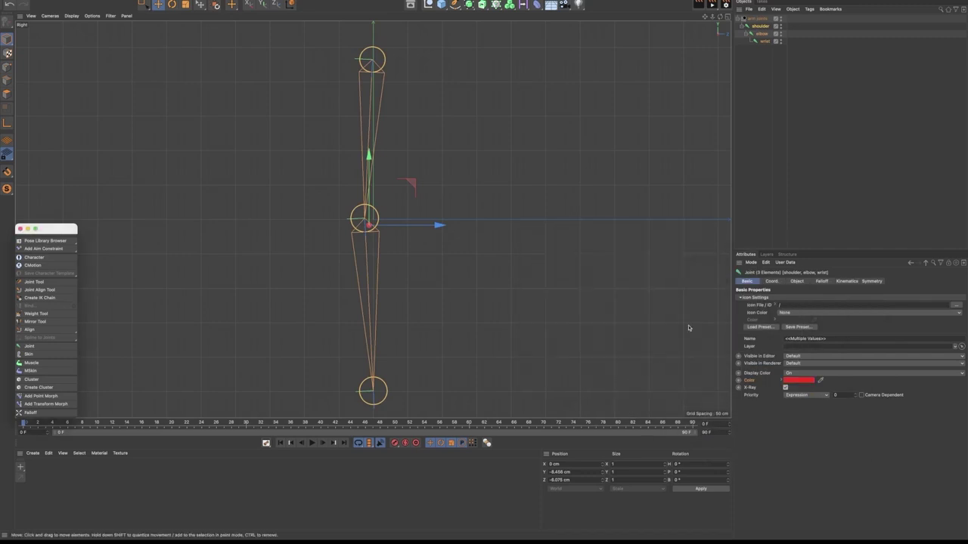
Set the icon color of the three selected joints to Display Color, and clear the selection
click(794, 314)
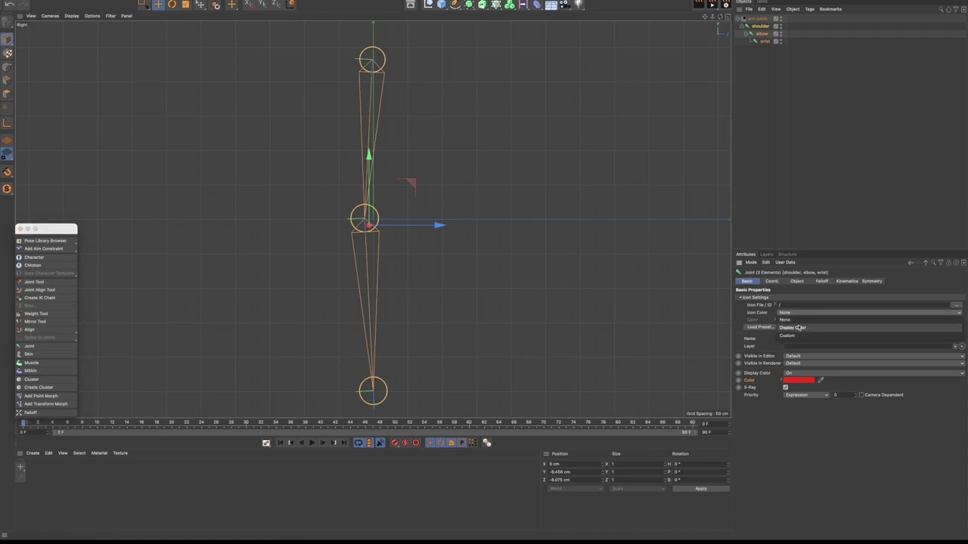
click(803, 329)
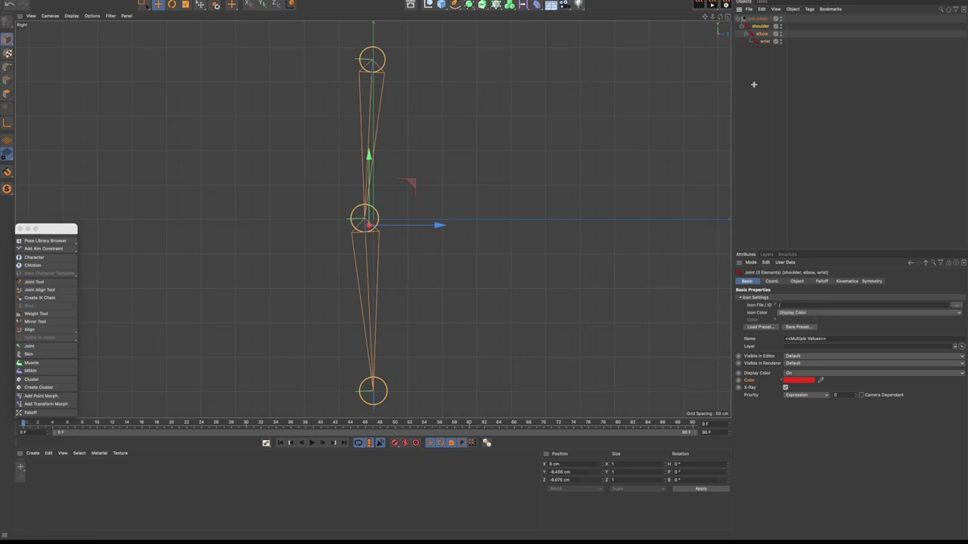
click(682, 148)
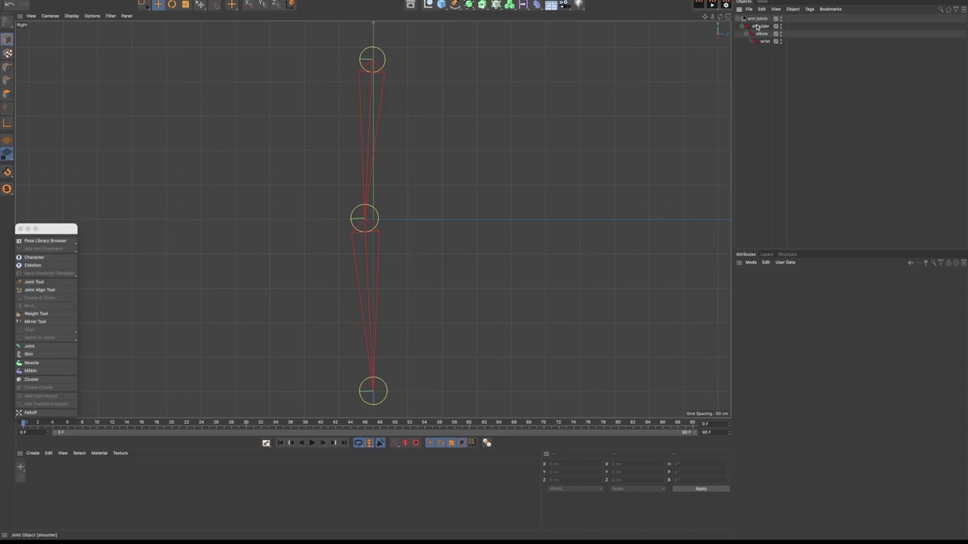
Try adding an IK rigging tag to the shoulder joint, and remove it again
click(758, 26)
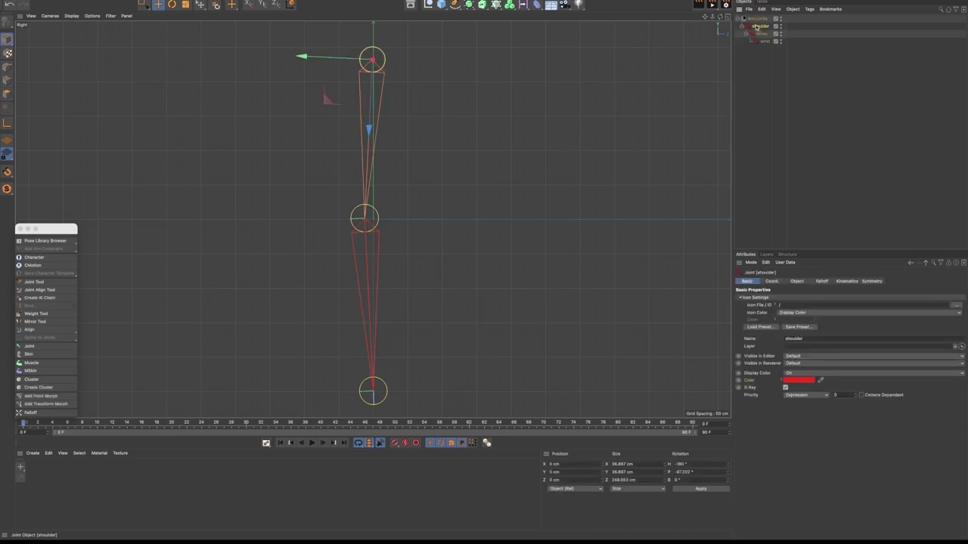
click(809, 10)
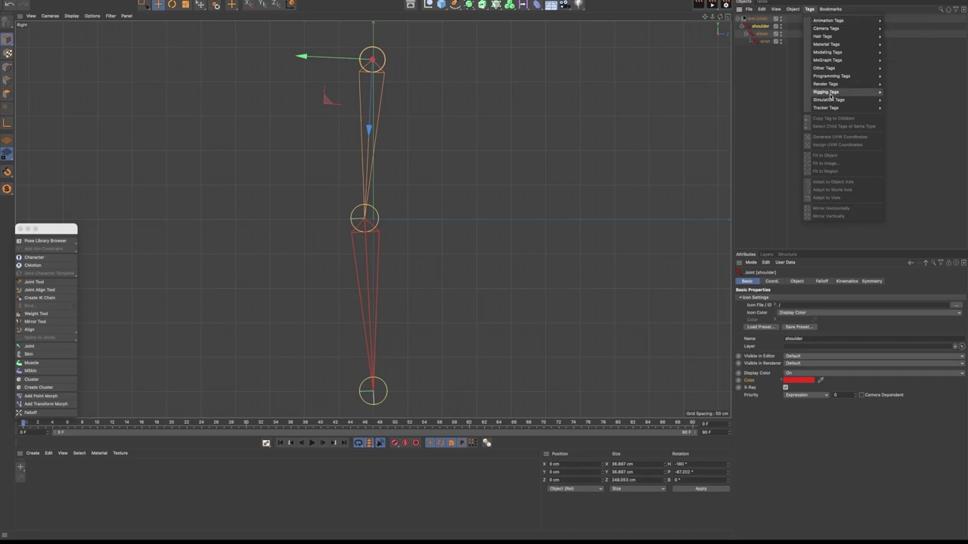
mouse_move(828, 93)
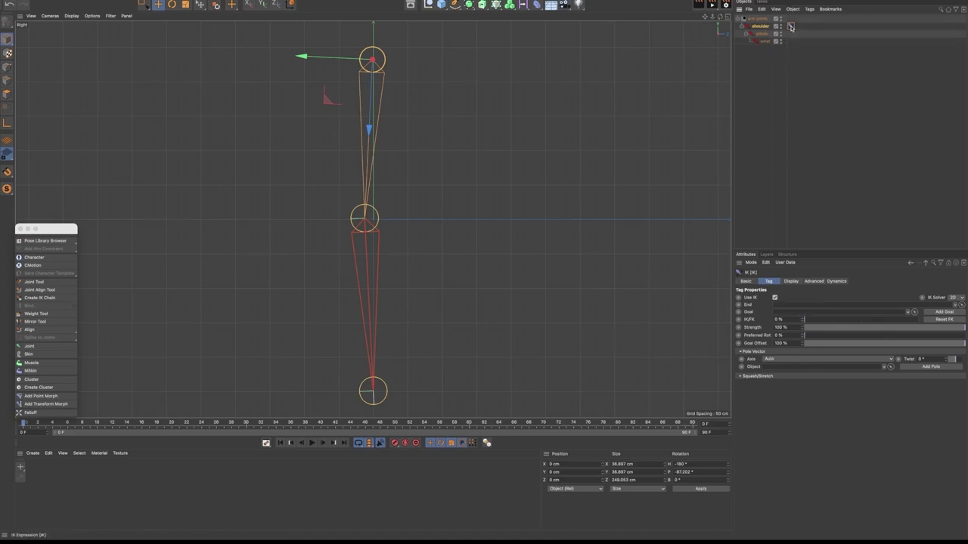
key(Delete)
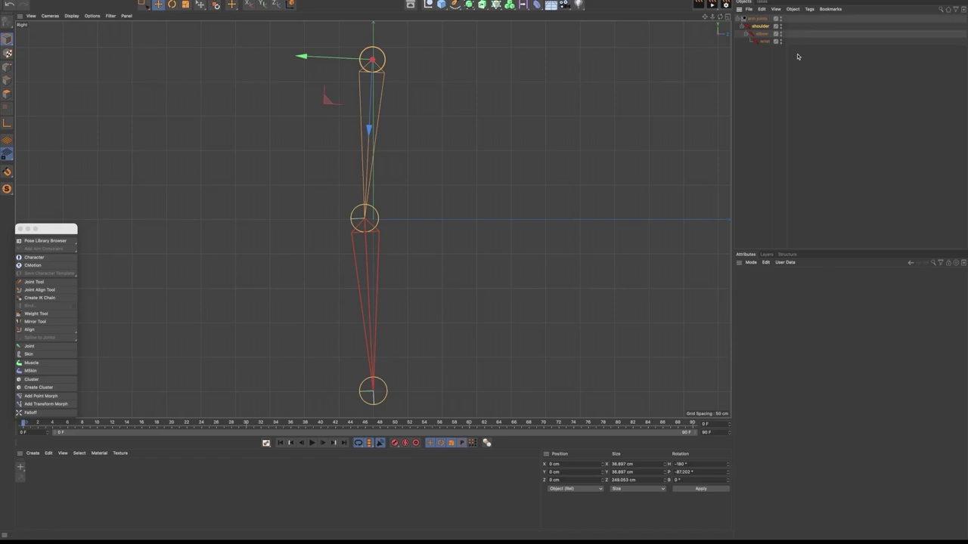
right_click(758, 26)
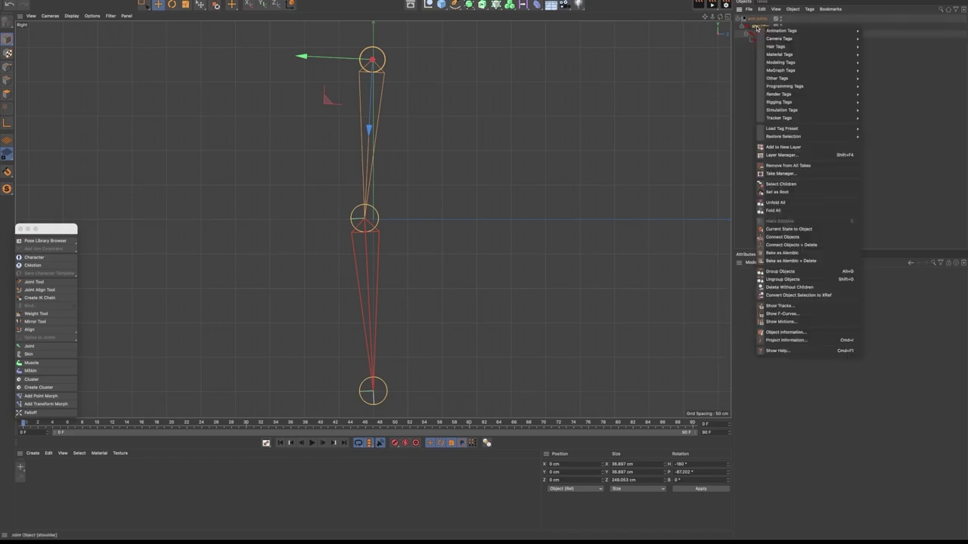
mouse_move(798, 103)
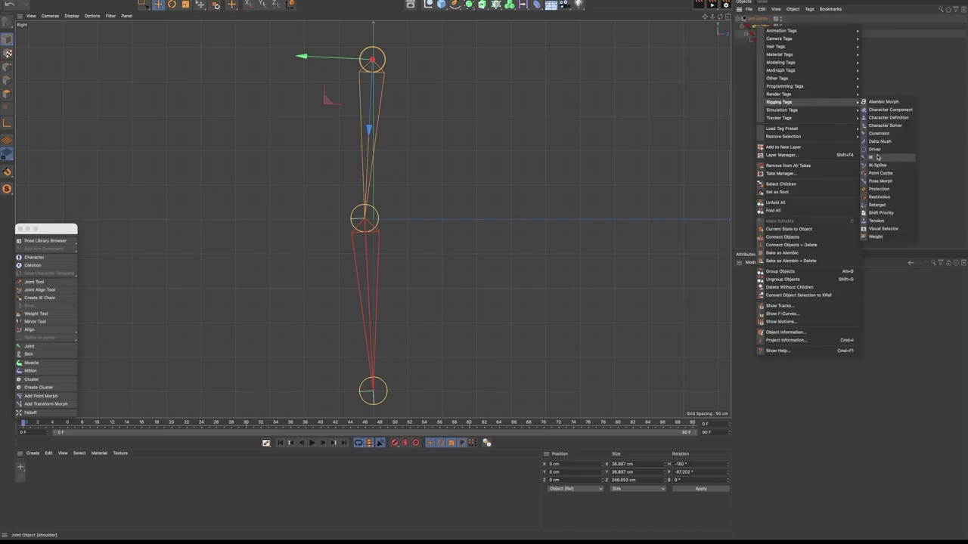
click(878, 159)
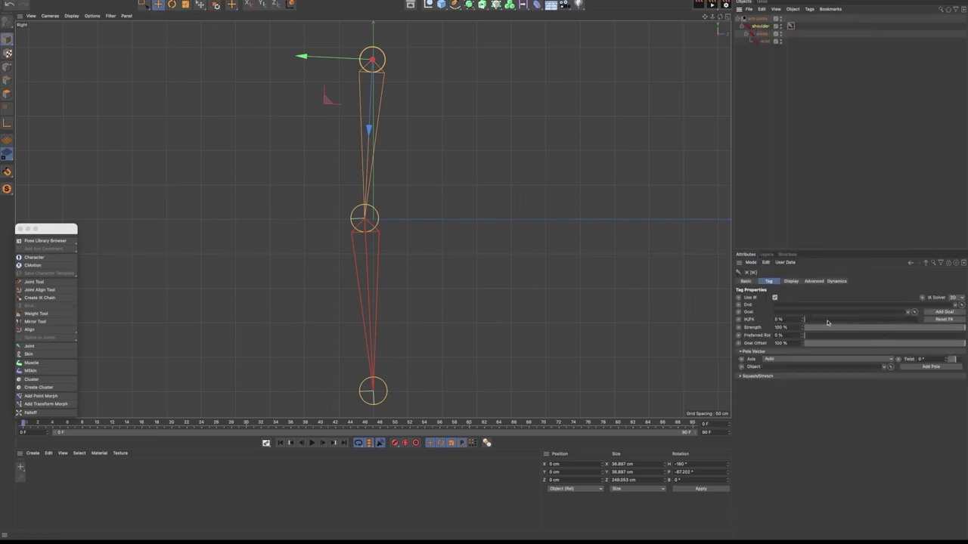
key(ctrl+z)
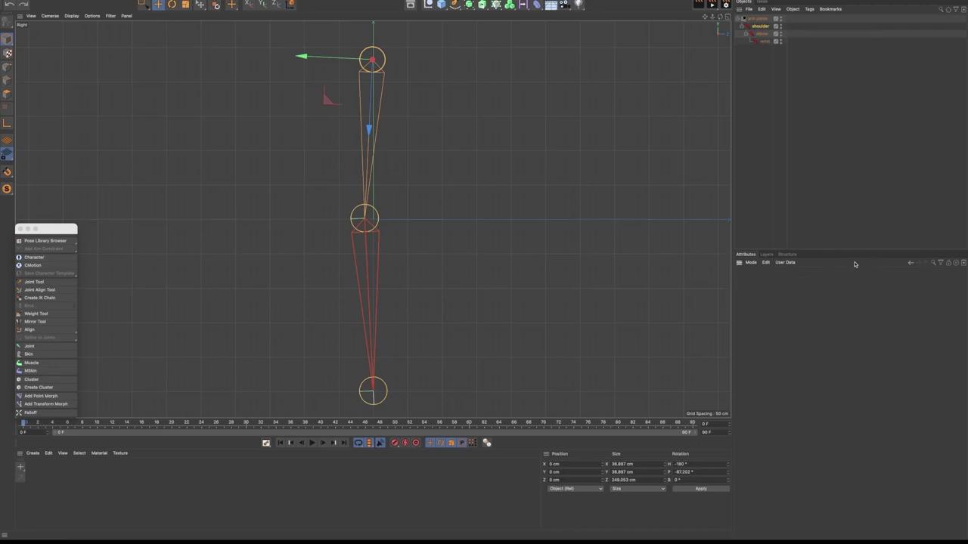
Create an IK chain from the shoulder to the wrist and rename its goal null as "hand_ctrl"
click(760, 27)
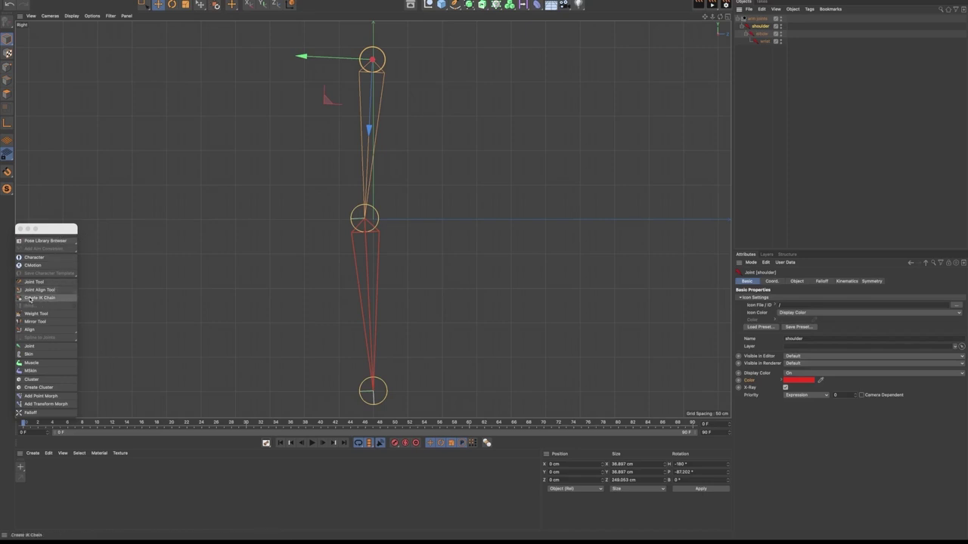
click(59, 301)
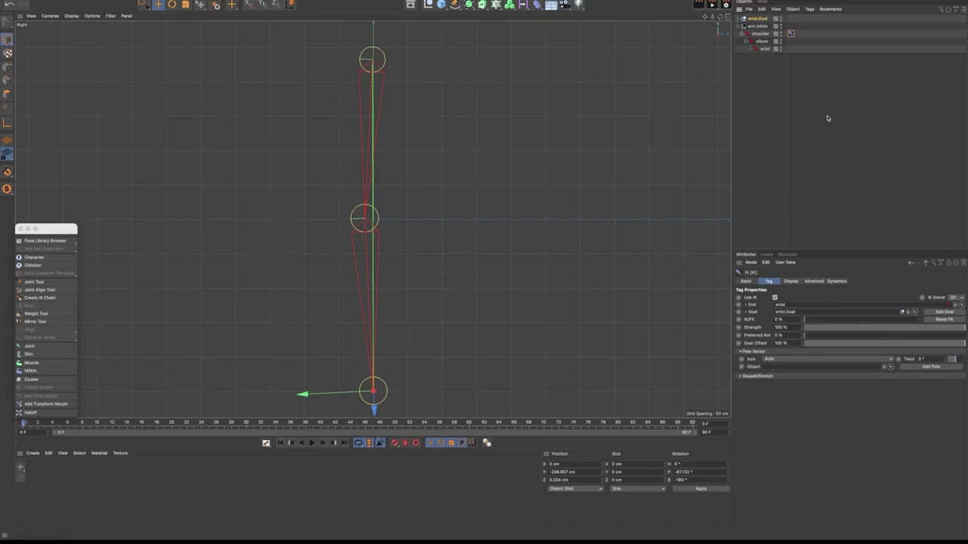
click(757, 18)
text(r)
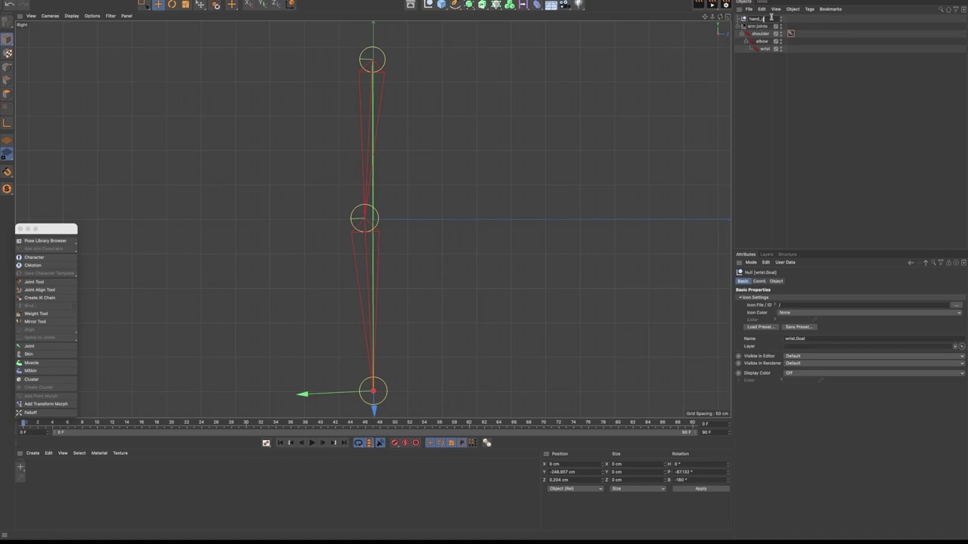
text(and_ctrl)
key(Return)
Add the suffix "_jnt" to the names of the shoulder, elbow and wrist joints with the Naming Tool
drag(762, 68, 750, 34)
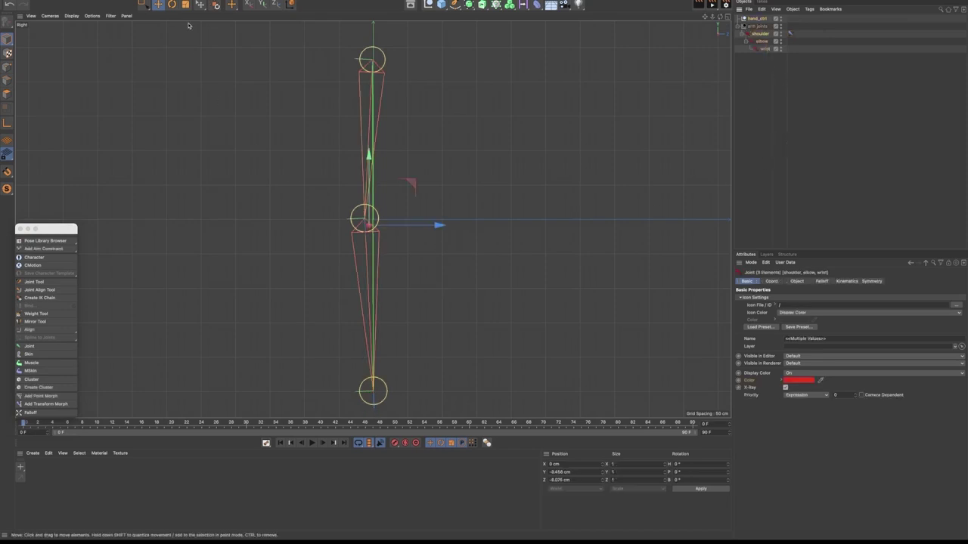
mouse_move(151, 2)
click(163, 1)
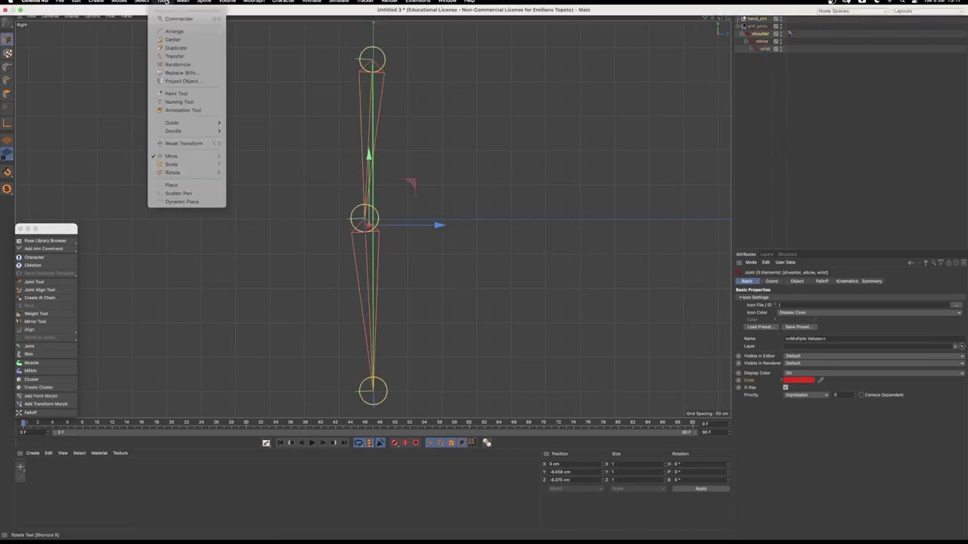
click(186, 103)
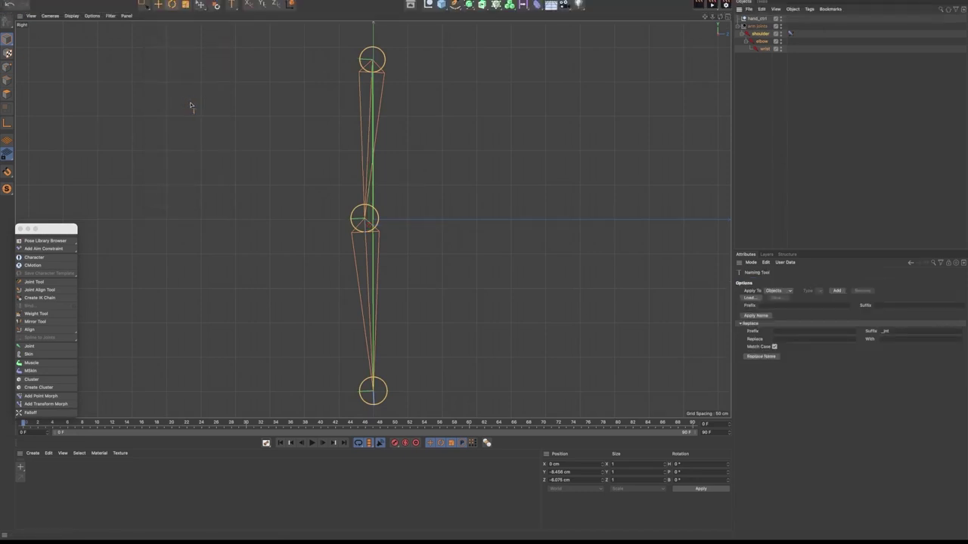
click(897, 333)
click(760, 357)
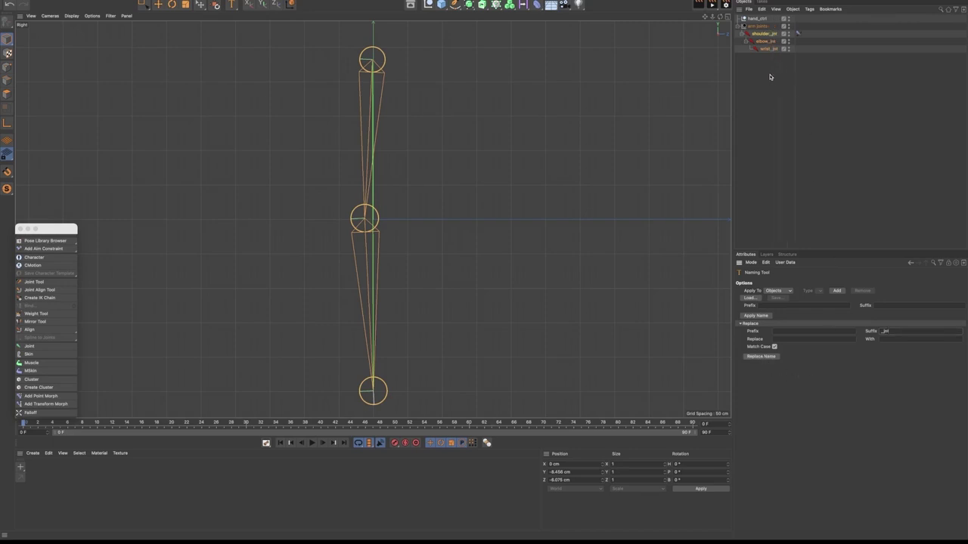
Rename the "arm joints" null as "arm joints_grp"
click(760, 28)
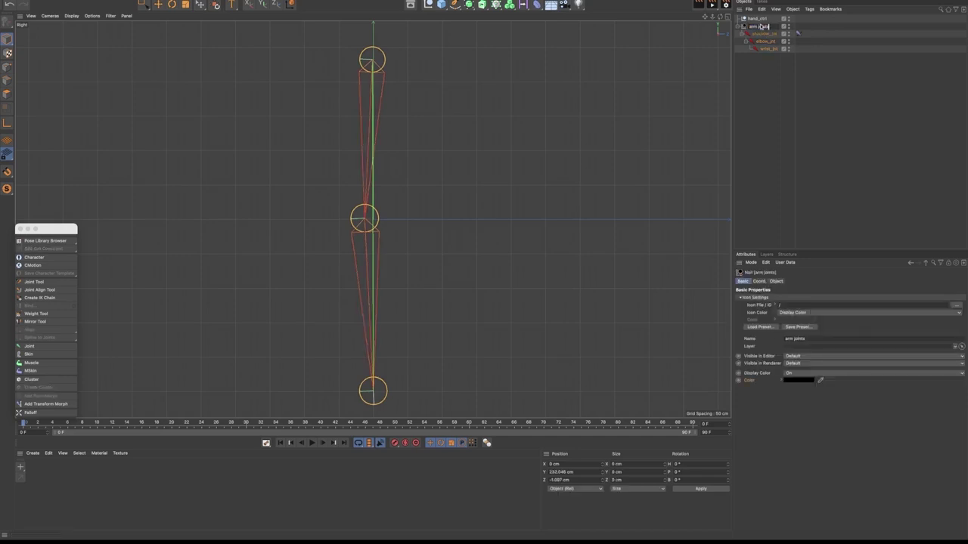
text(_grp)
key(Return)
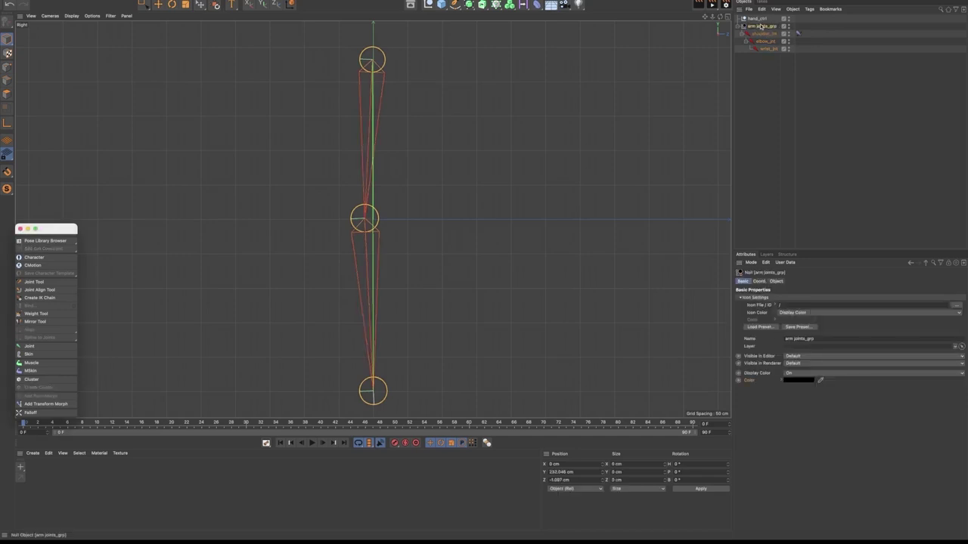
Turn on the display color of hand_ctrl and paste the red color copied from elbow_jnt onto it
click(765, 41)
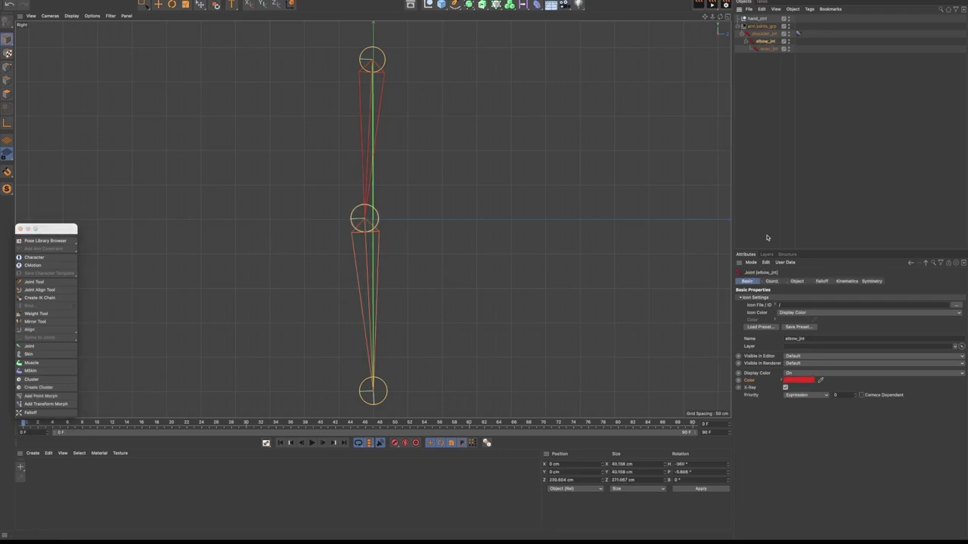
right_click(750, 382)
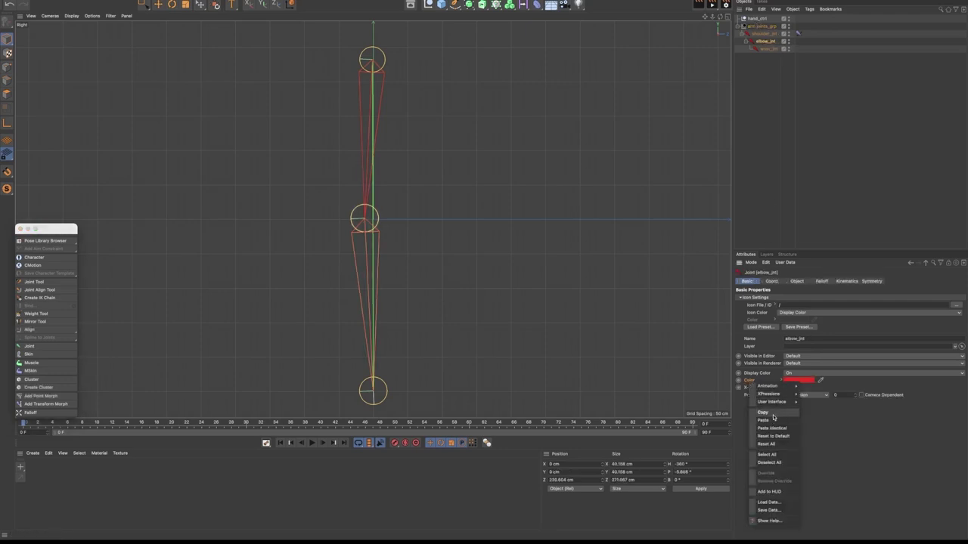
click(757, 18)
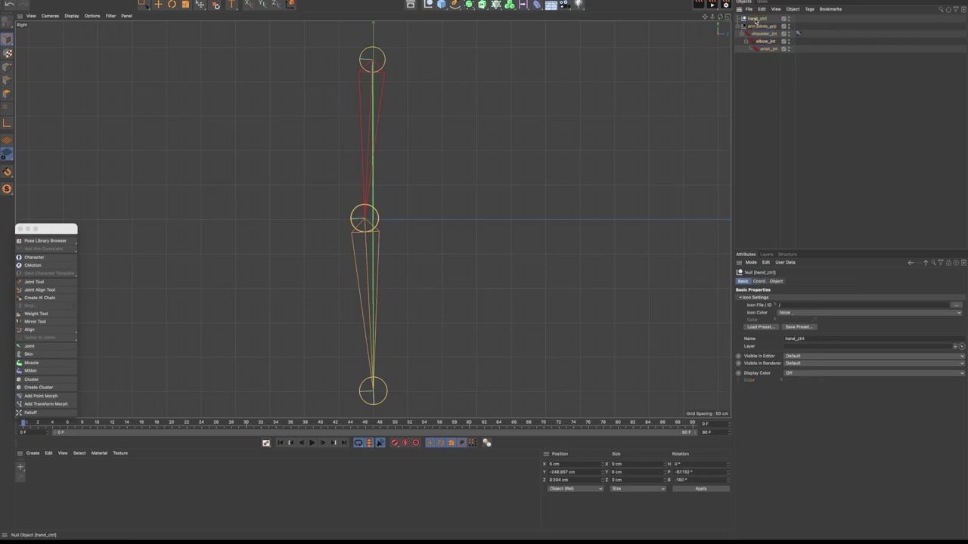
click(794, 375)
click(796, 396)
right_click(755, 387)
click(773, 418)
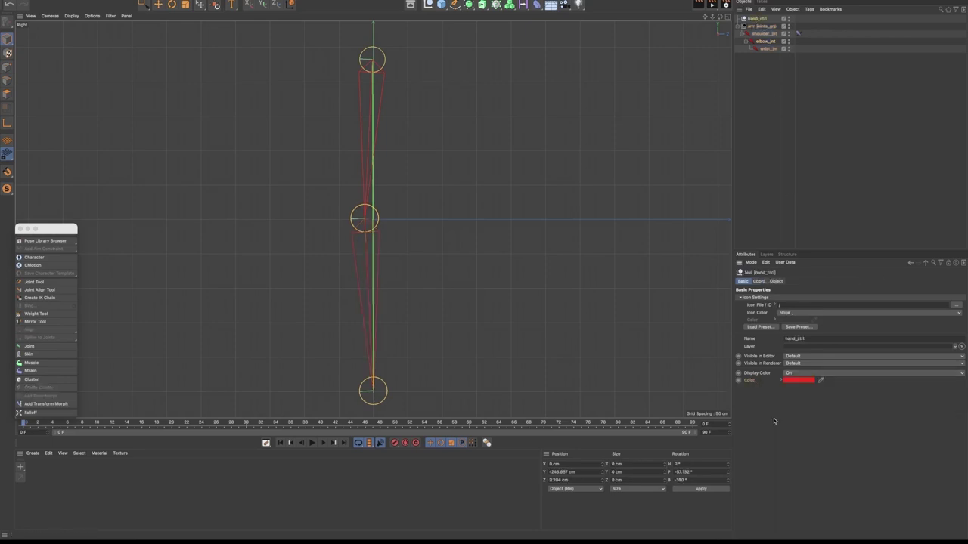
Set the icon color of hand_ctrl to Display Color and clear the selection
click(795, 313)
click(800, 333)
click(754, 94)
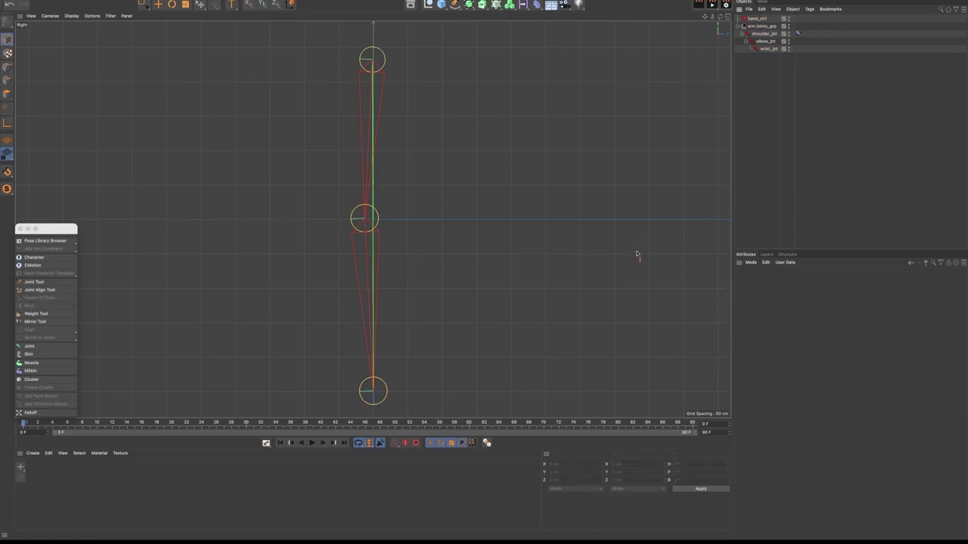
Display hand_ctrl as a Rectangle with a radius of 131 cm and Y orientation
click(757, 19)
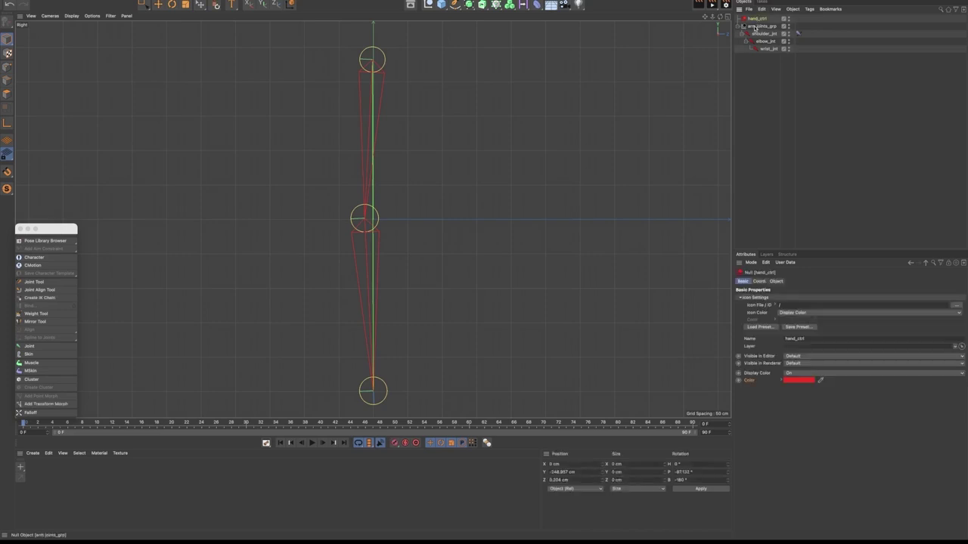
click(727, 16)
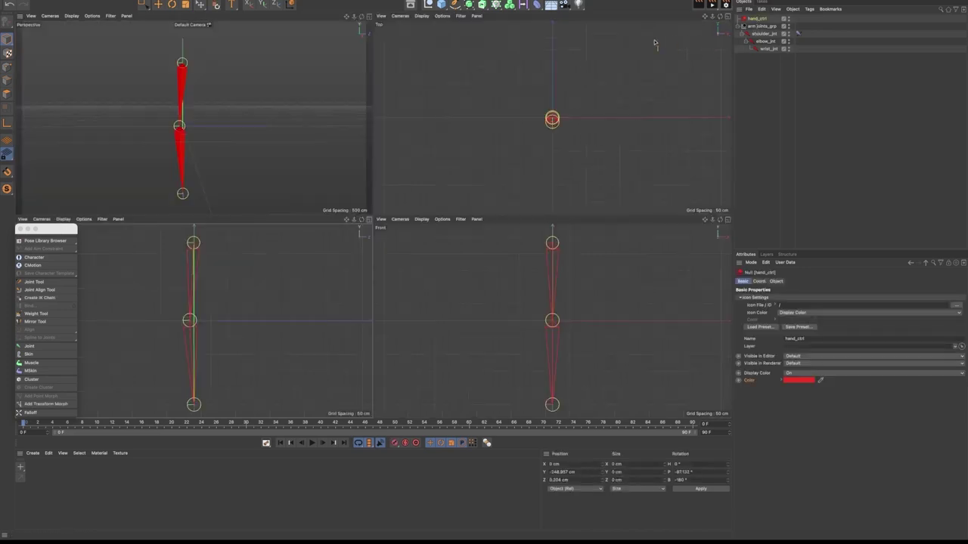
click(370, 18)
alt+drag(405, 308, 428, 311)
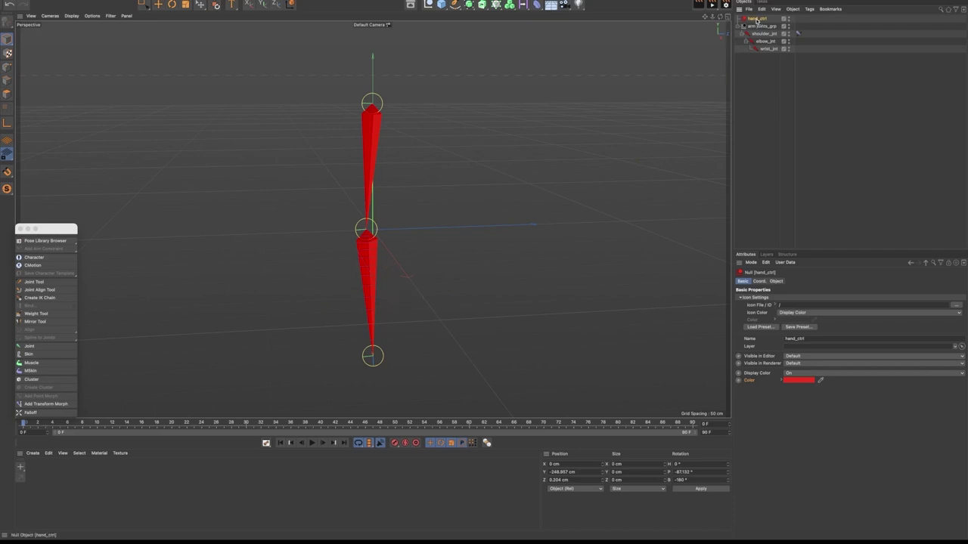
click(777, 281)
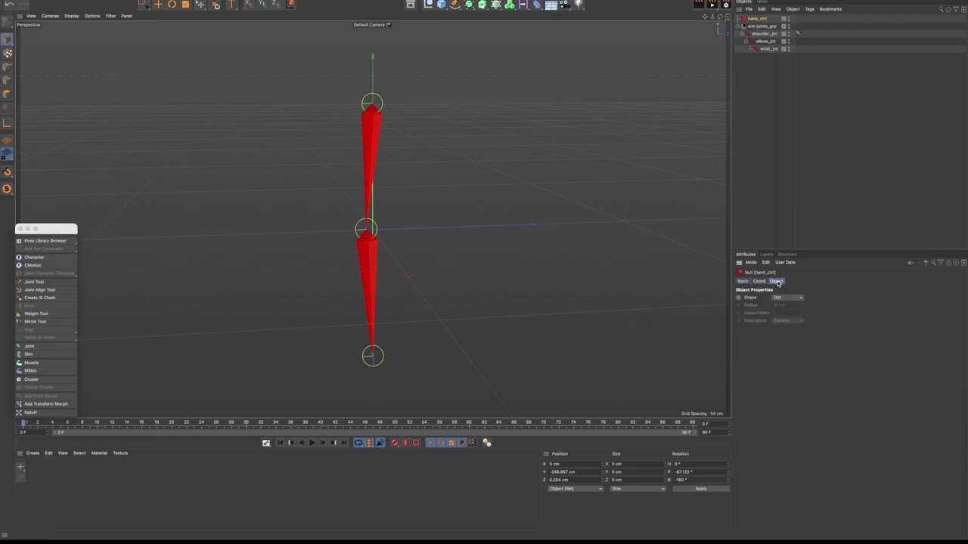
click(782, 298)
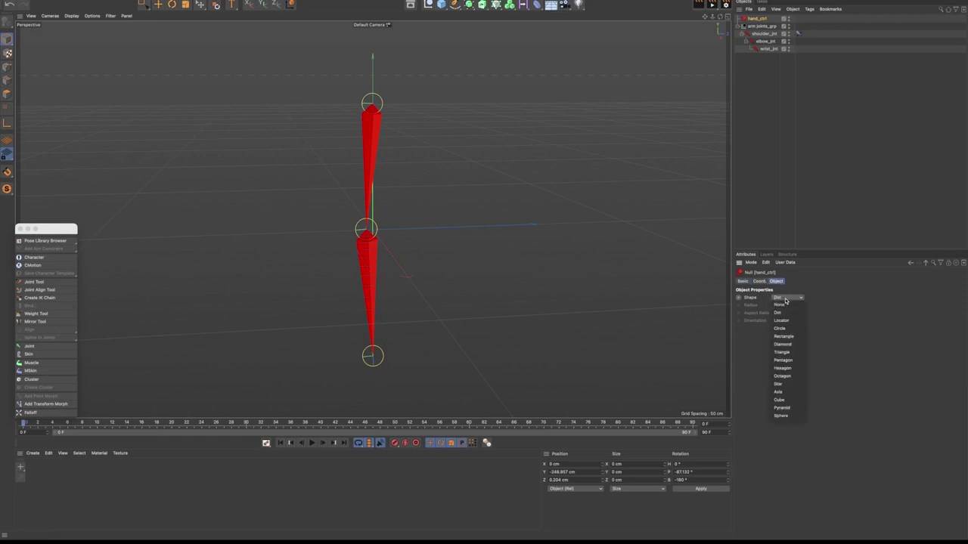
click(784, 337)
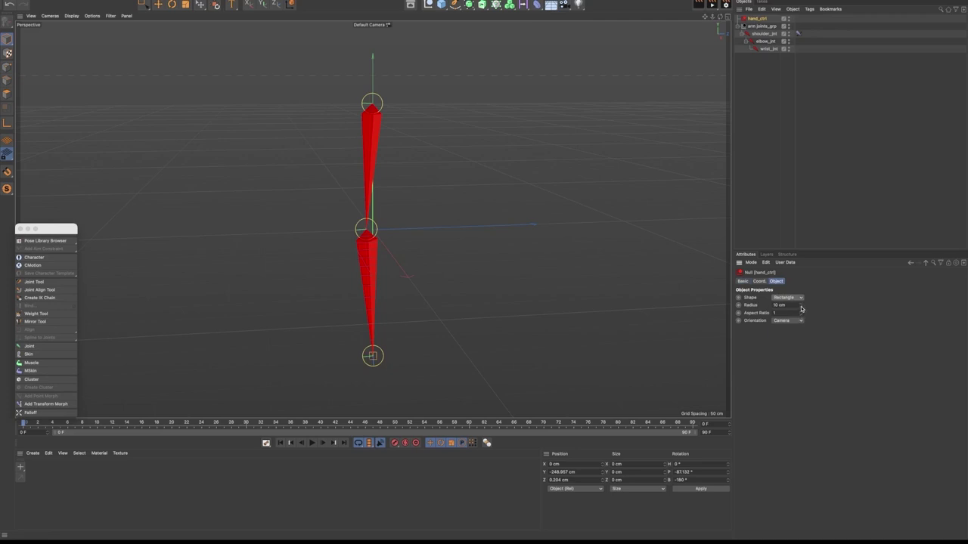
drag(802, 307, 790, 265)
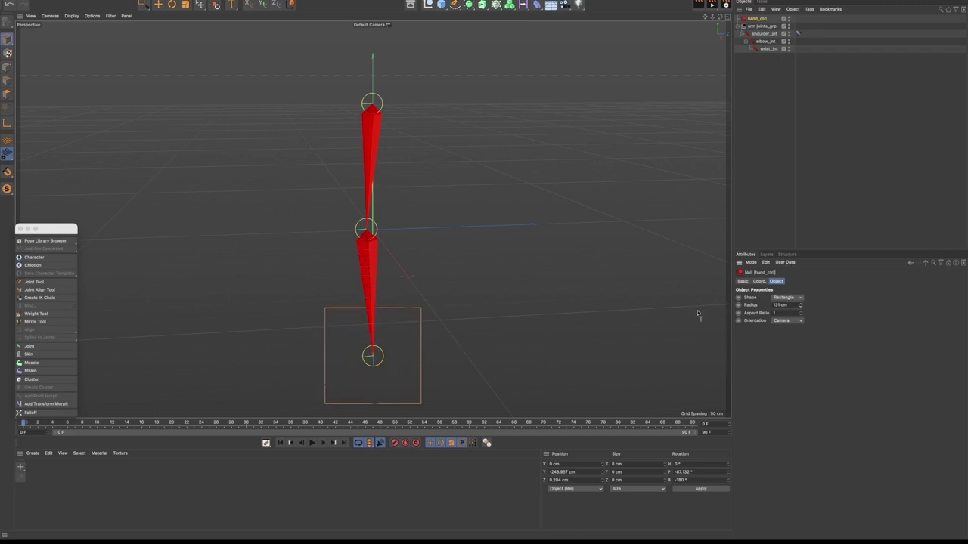
click(786, 322)
click(789, 345)
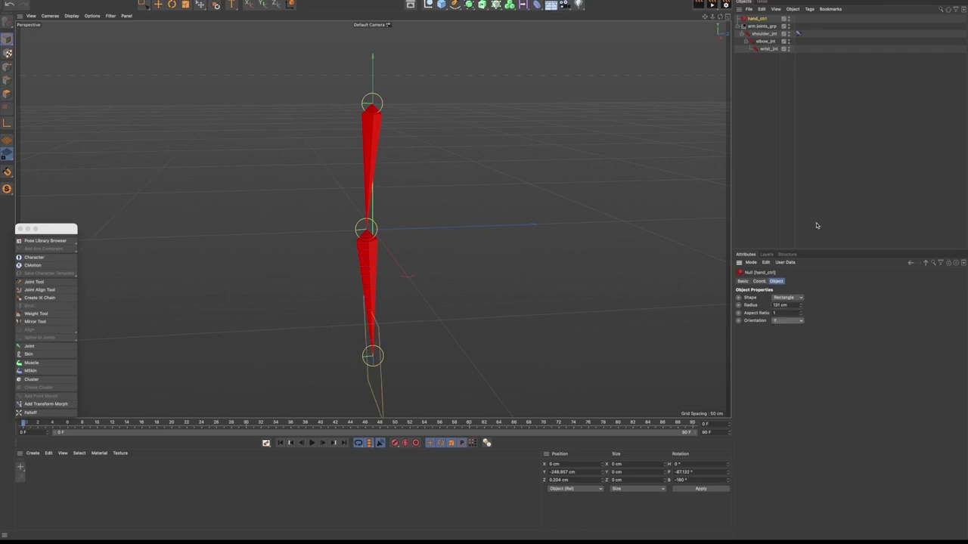
Set the pitch and bank rotation of hand_ctrl to 0° so its rectangle lies flat
click(760, 281)
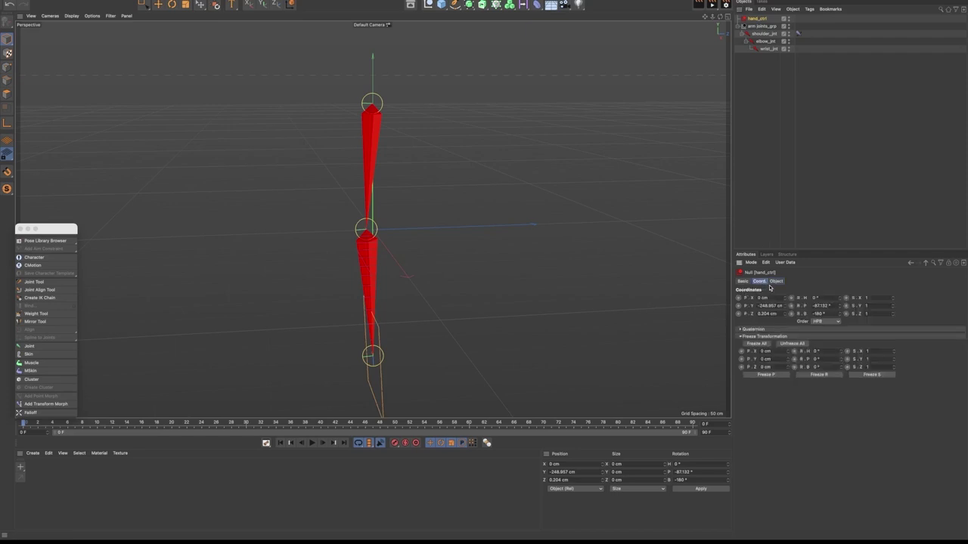
click(158, 4)
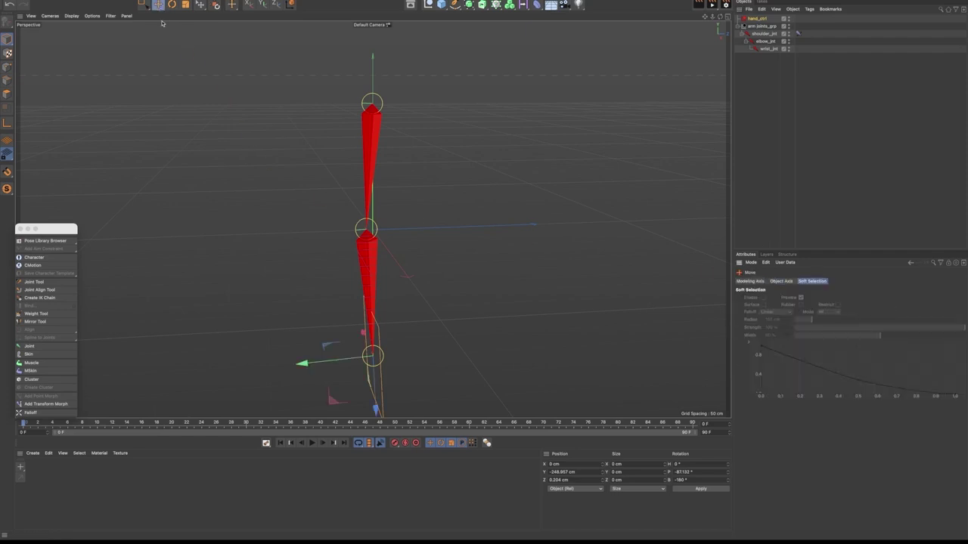
click(758, 18)
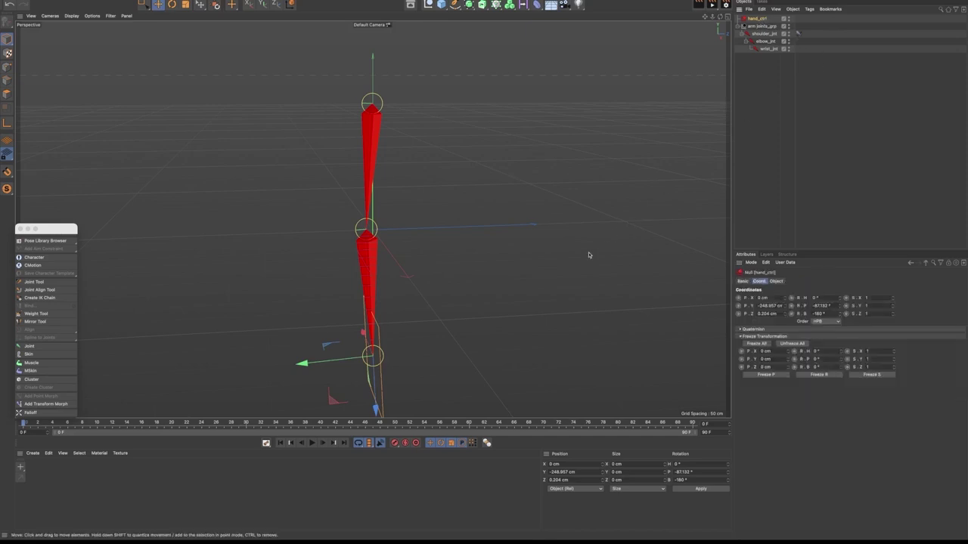
alt+drag(422, 339, 460, 302)
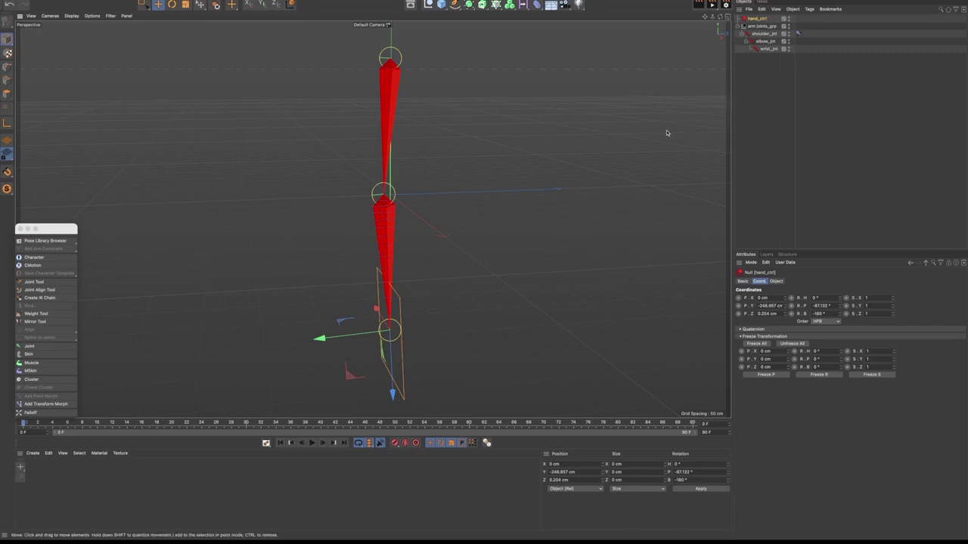
double_click(833, 305)
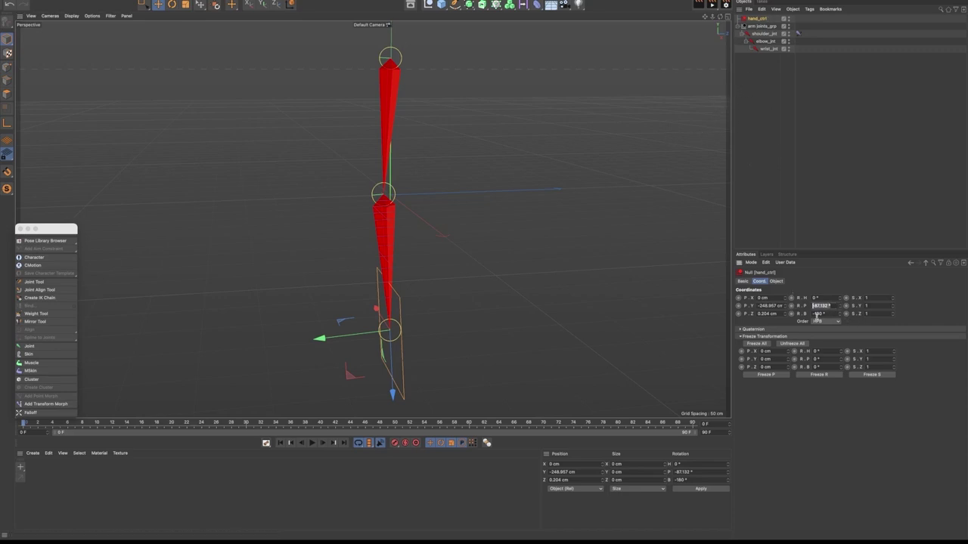
text(0)
double_click(832, 313)
text(0)
key(Return)
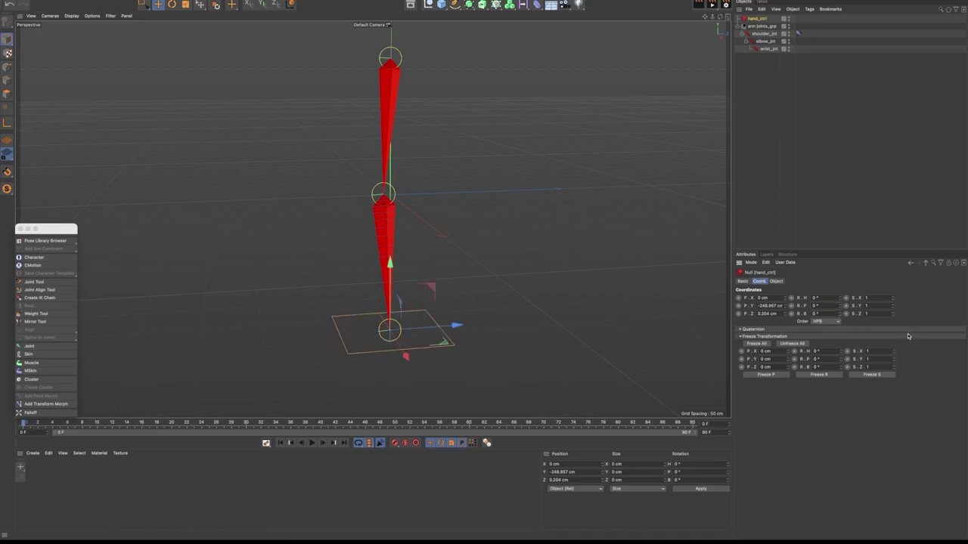
Test the arm's IK by moving hand_ctrl along its Y, Z and X axes, undoing each move
alt+drag(468, 334, 488, 362)
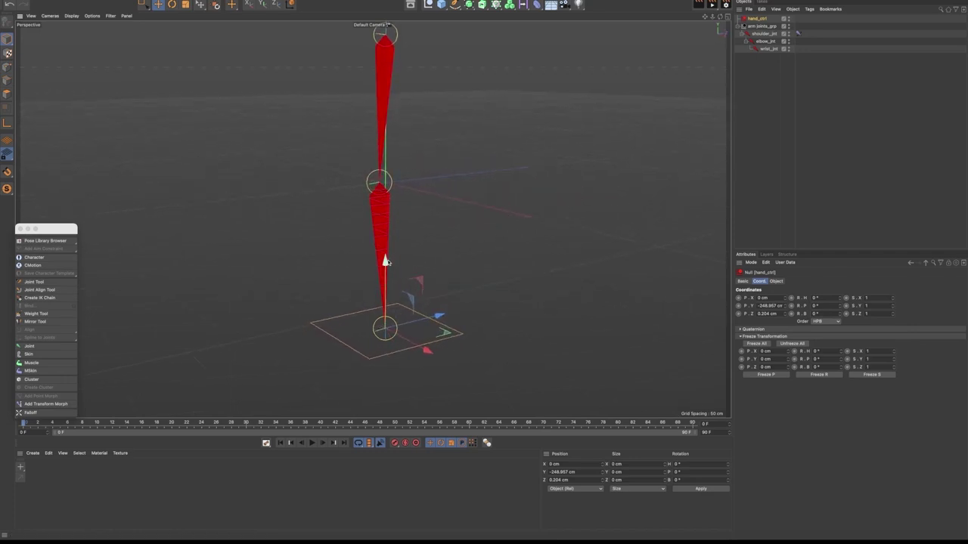
drag(384, 261, 383, 167)
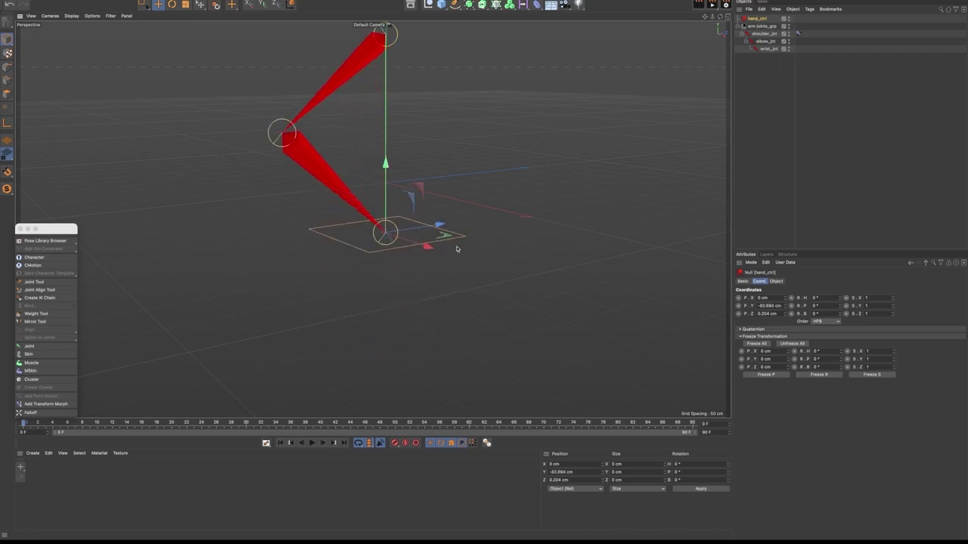
key(ctrl+z)
drag(440, 316, 497, 317)
key(ctrl+z)
drag(428, 353, 487, 383)
key(ctrl+z)
Freeze all transformations of hand_ctrl
alt+drag(467, 263, 475, 285)
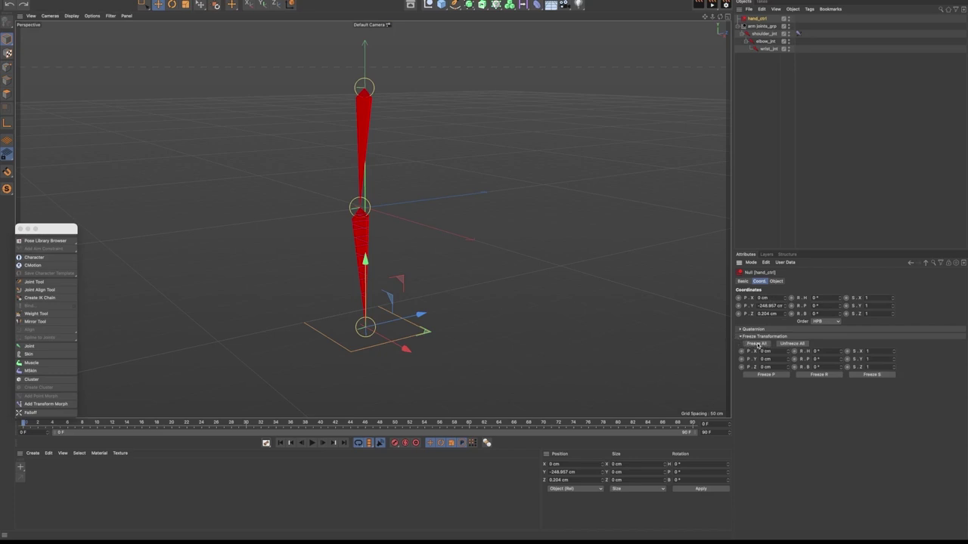
click(757, 344)
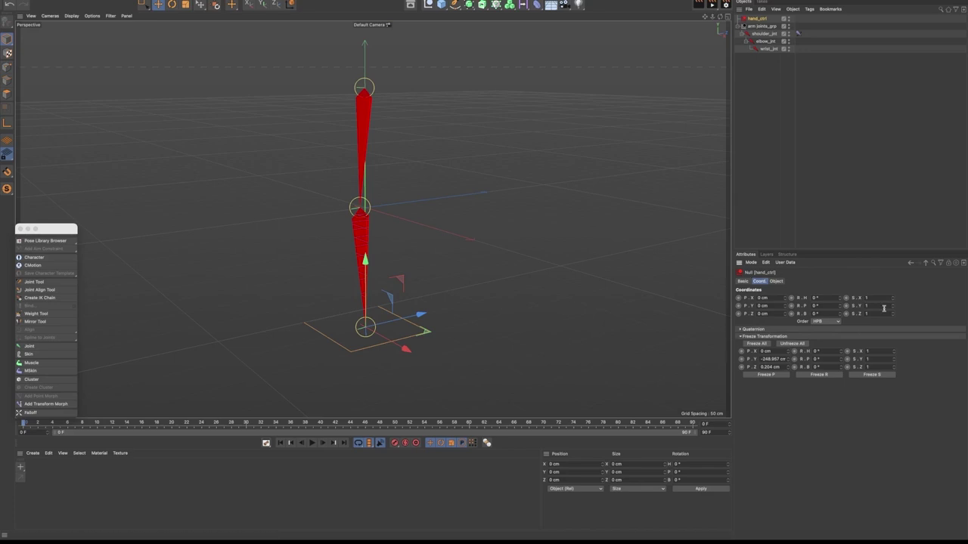
Test bending the arm by moving hand_ctrl up and forward, and return it with Reset Transform
alt+drag(464, 351, 437, 345)
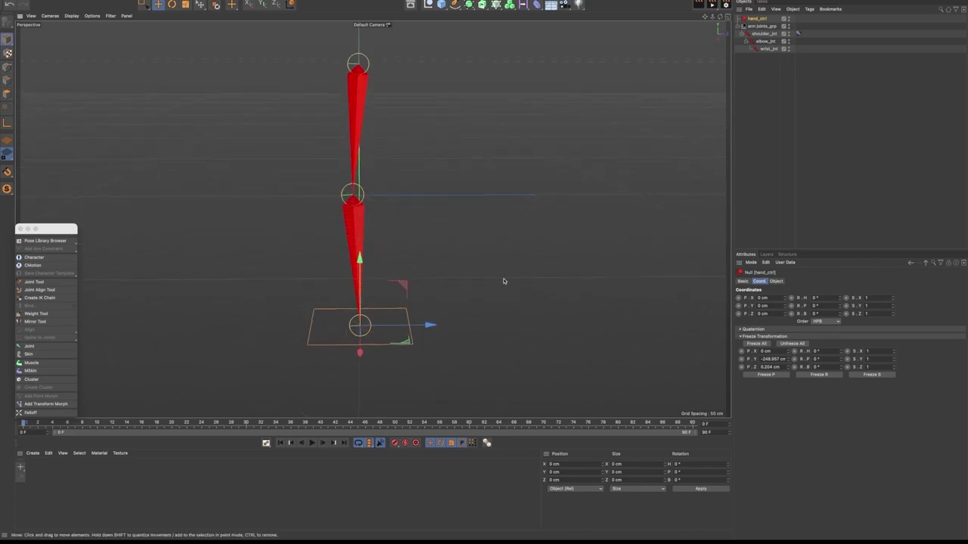
drag(409, 288, 546, 165)
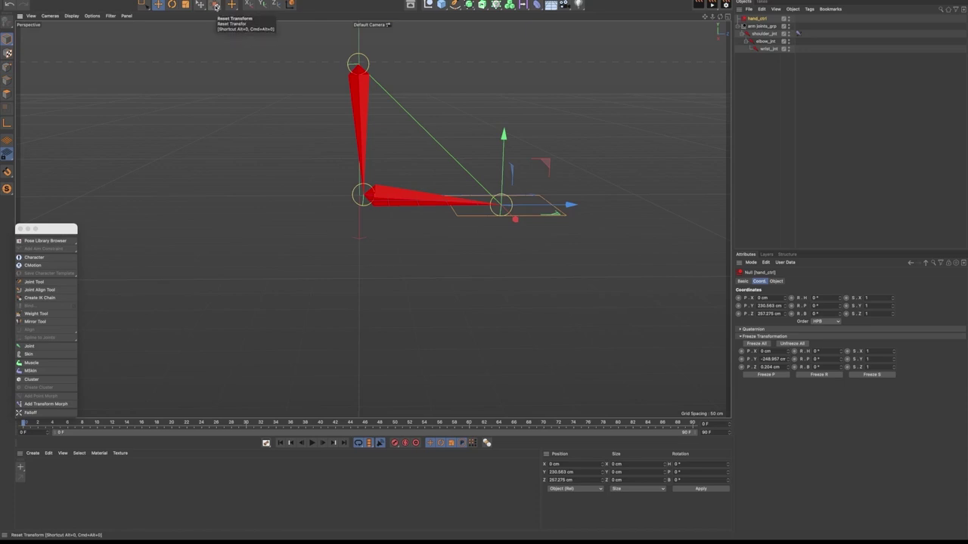
click(216, 6)
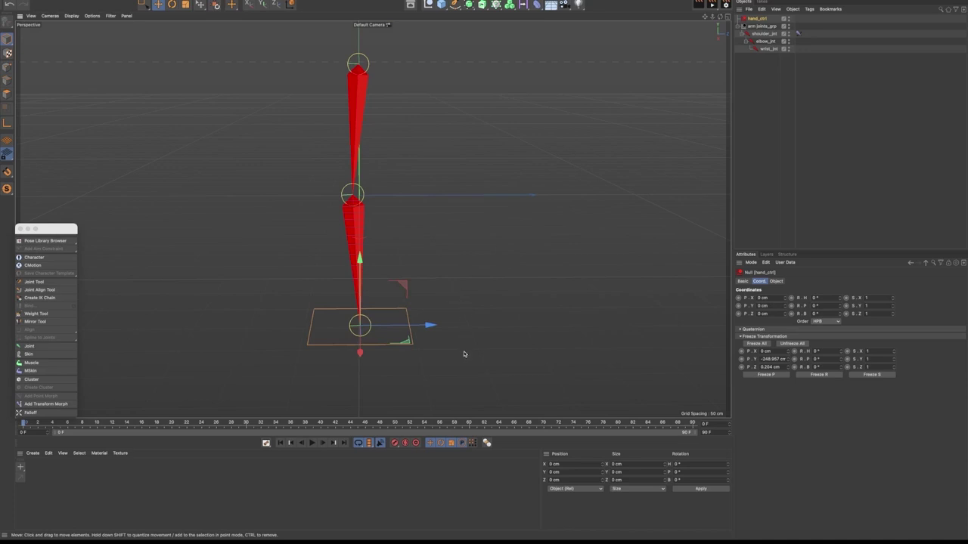
Try moving and rotating hand_ctrl from its frozen pose and undo the change
alt+drag(412, 353, 426, 348)
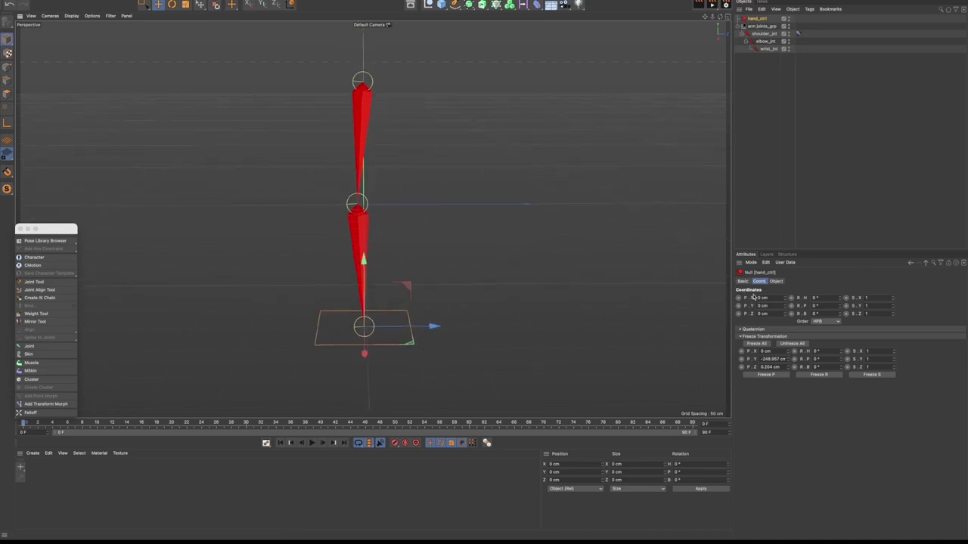
drag(410, 291, 415, 325)
key(r)
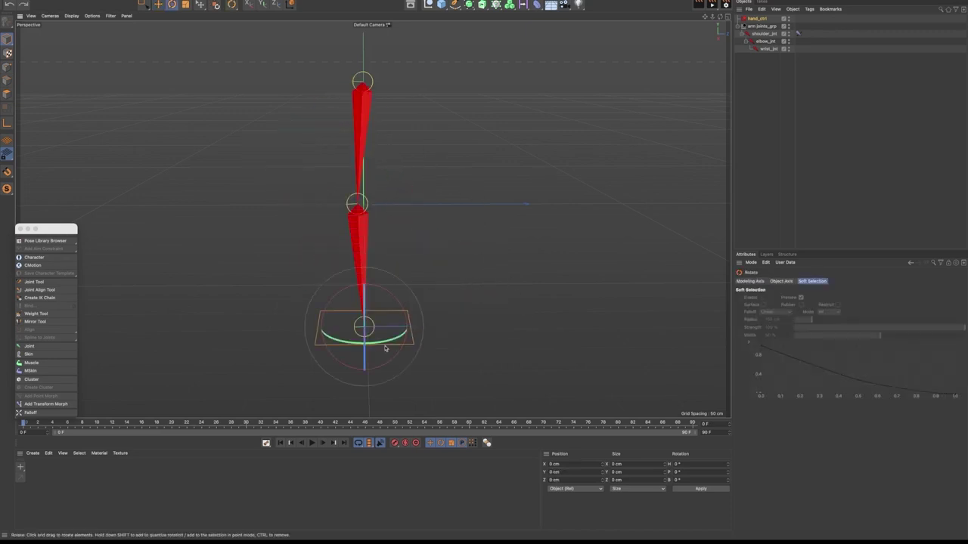
drag(369, 344, 431, 318)
key(ctrl+z)
Add a pole object to the shoulder joint's IK tag and move it out of arm joints_grp to below hand_ctrl
click(799, 33)
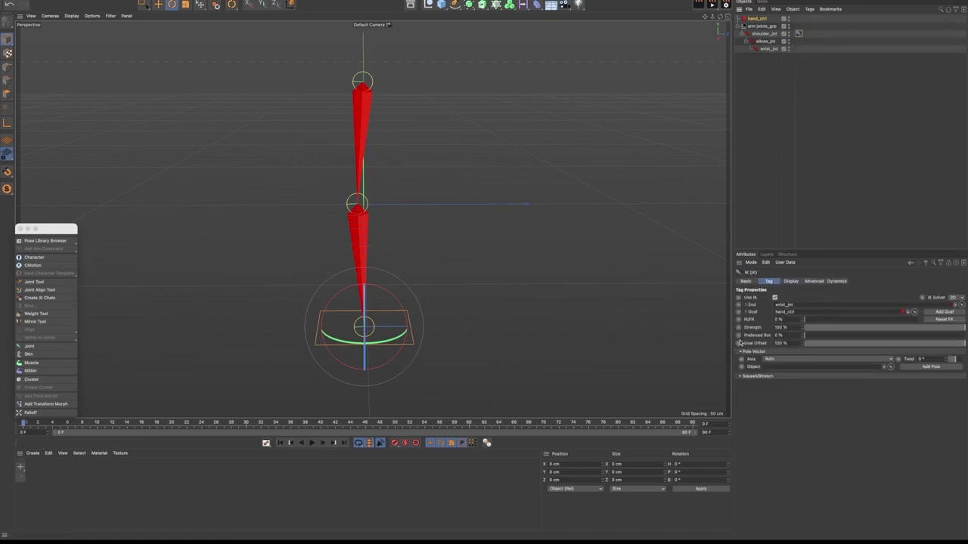
click(931, 367)
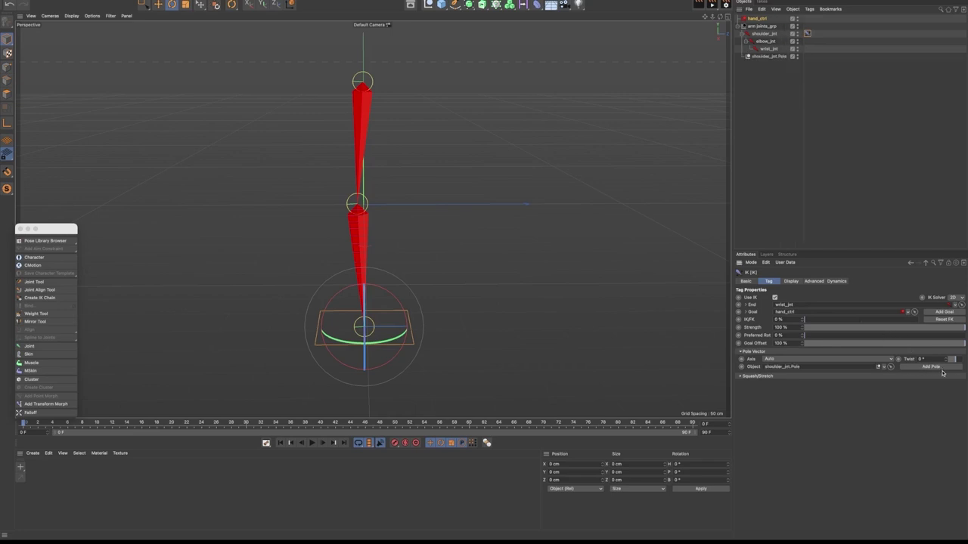
drag(760, 58, 761, 25)
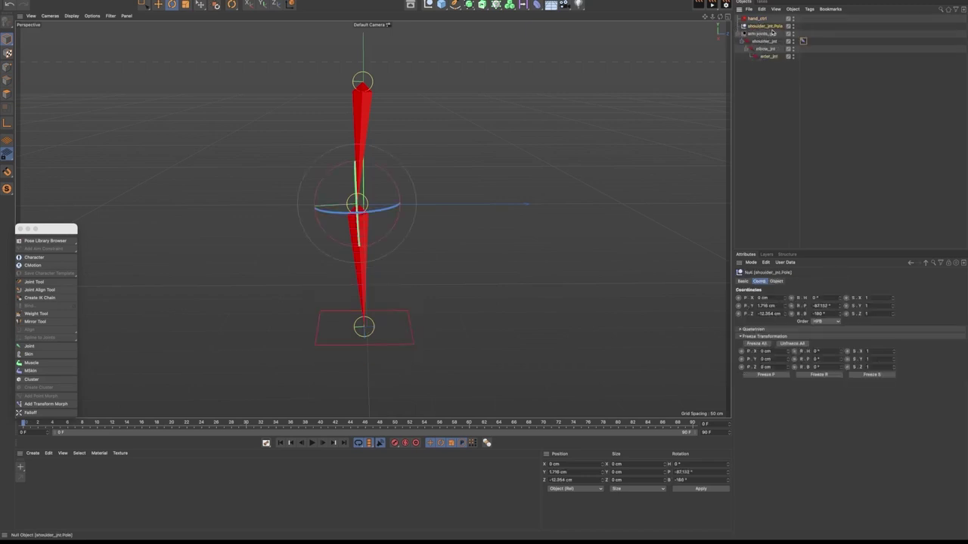
Rename the pole null as pole_ctrl
double_click(763, 26)
text(h)
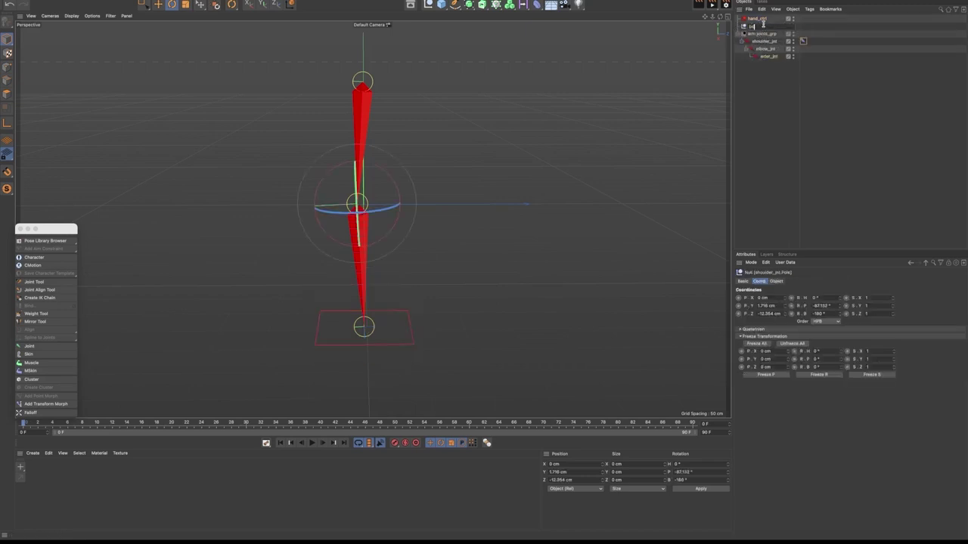
text(ole_ctrl)
key(Return)
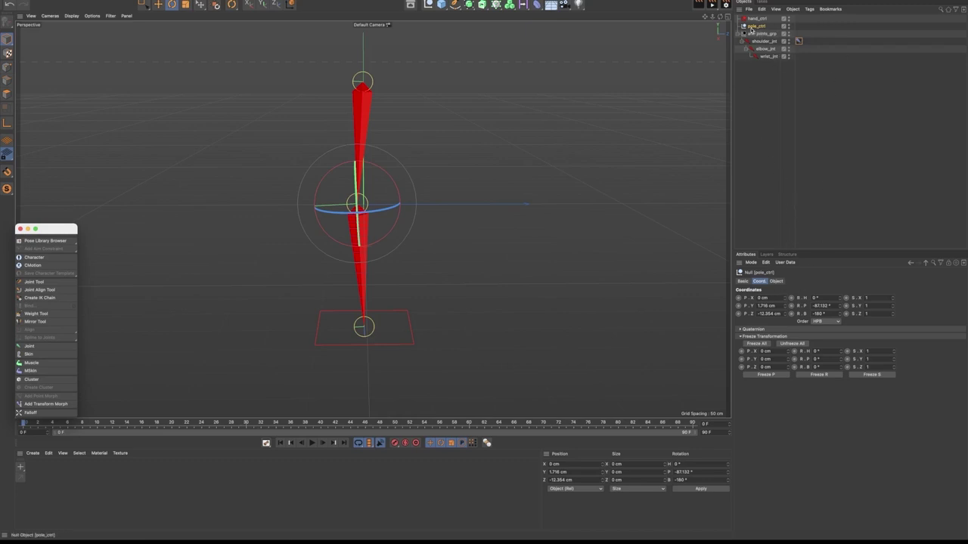
Set the pitch and bank rotation of pole_ctrl to 0°
click(754, 27)
click(834, 306)
text(0)
key(Tab)
text(0)
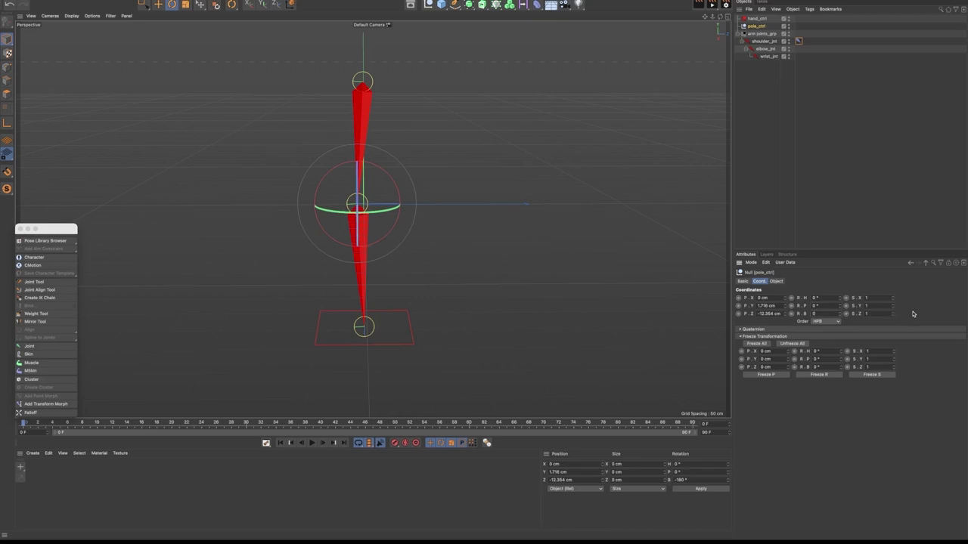
key(Return)
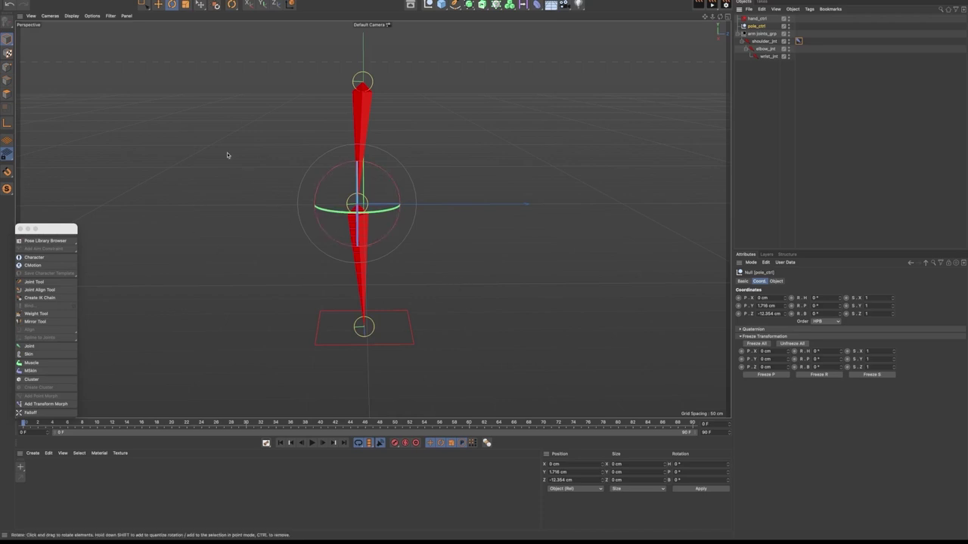
Move pole_ctrl behind and above the elbow, to about Y 132 cm and Z -151 cm
key(e)
drag(401, 166, 351, 95)
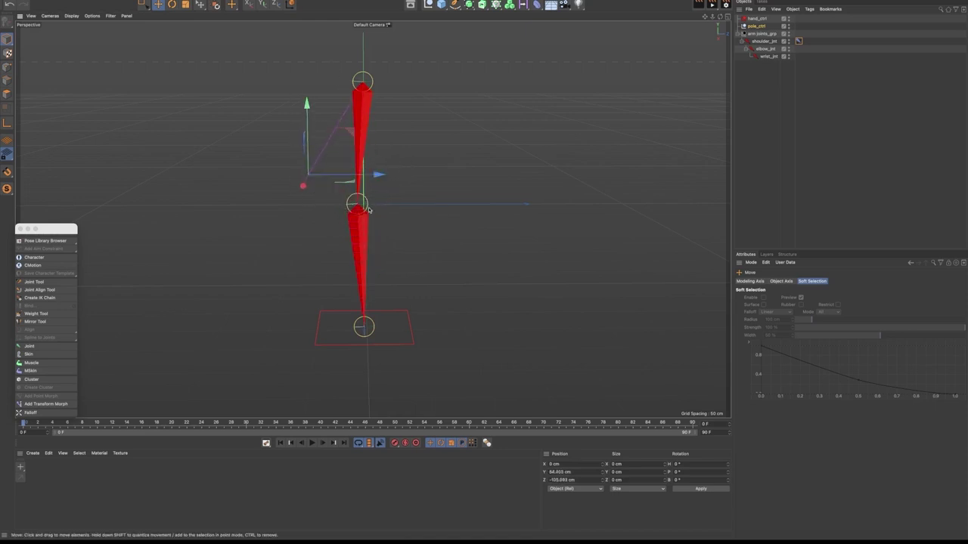
drag(362, 150, 323, 96)
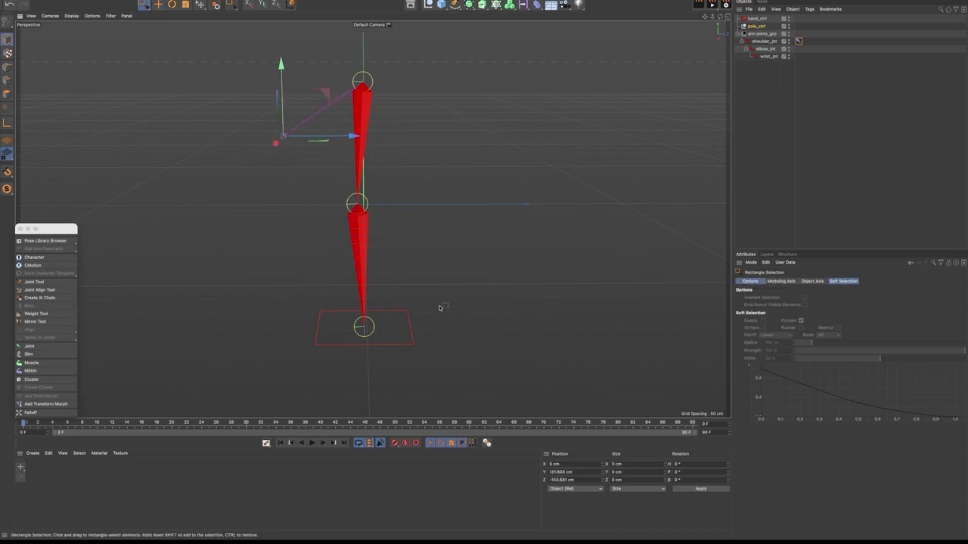
Test the pole vector by moving hand_ctrl up and back, and undo the move
click(410, 321)
drag(406, 288, 224, 138)
key(ctrl+z)
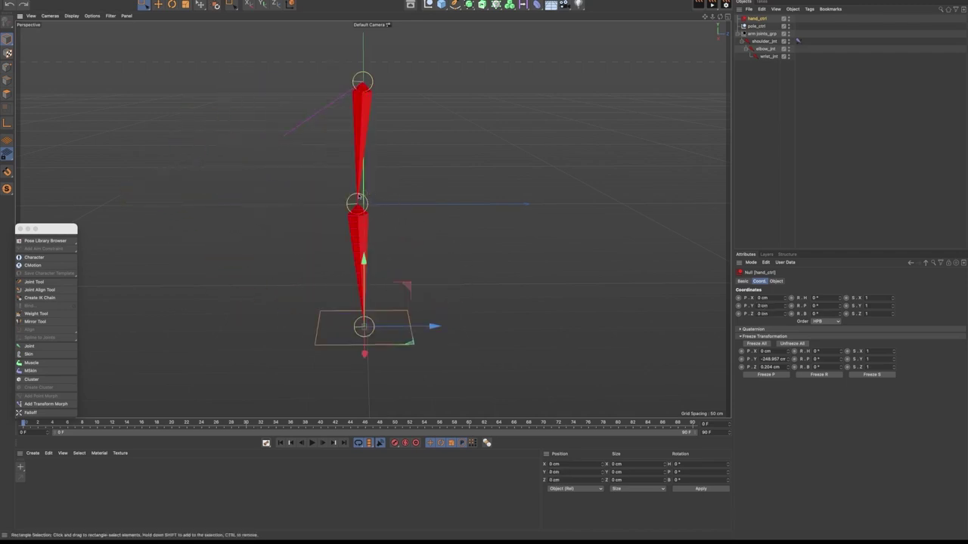
Freeze all transformations of pole_ctrl so its current placement becomes the zero position
click(755, 26)
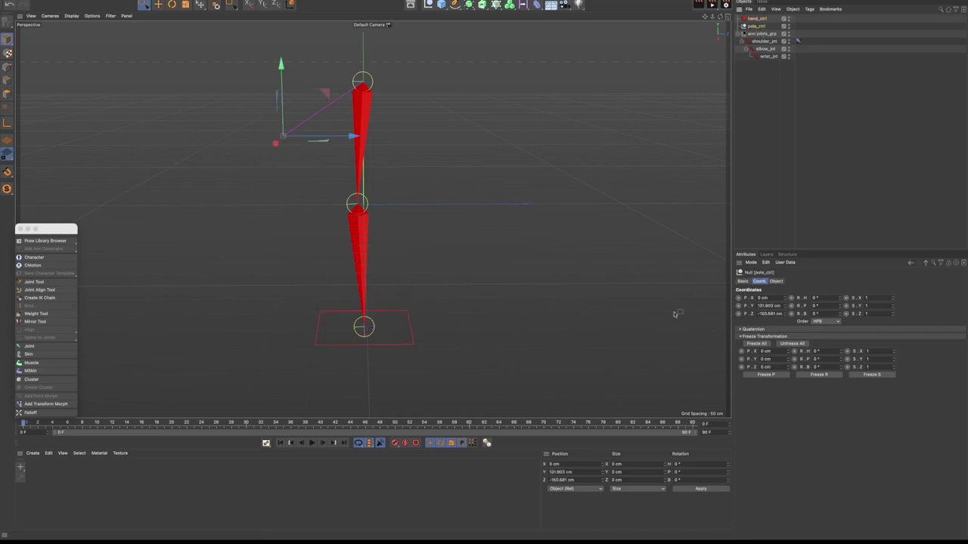
scroll(351, 192, up, 2)
alt+drag(351, 192, 338, 140)
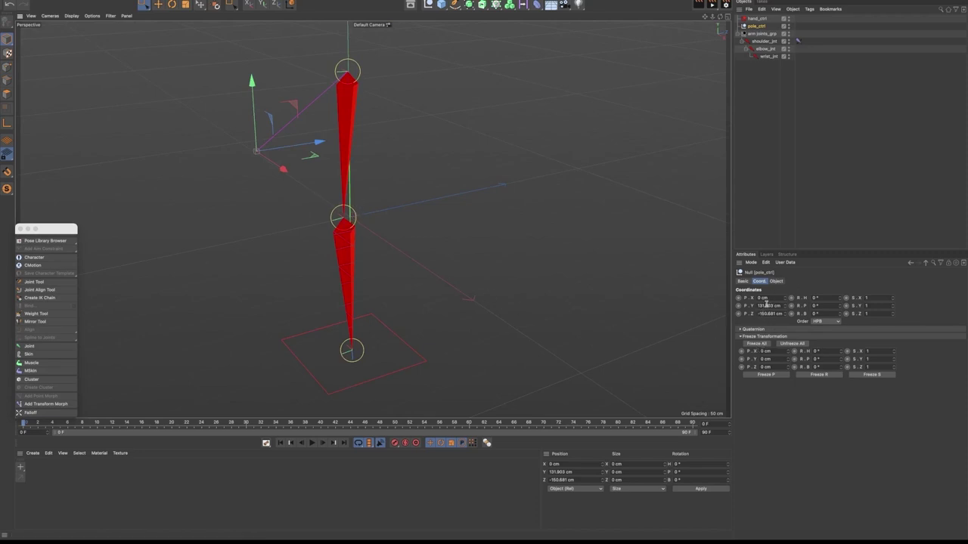
click(756, 344)
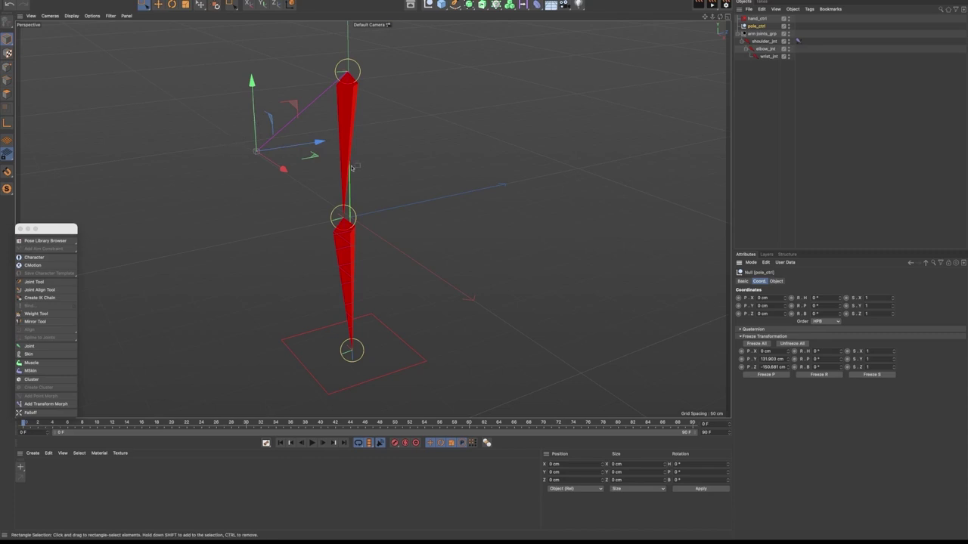
Display pole_ctrl as a Pyramid with Z orientation and a radius of 22 cm
alt+drag(345, 198, 369, 203)
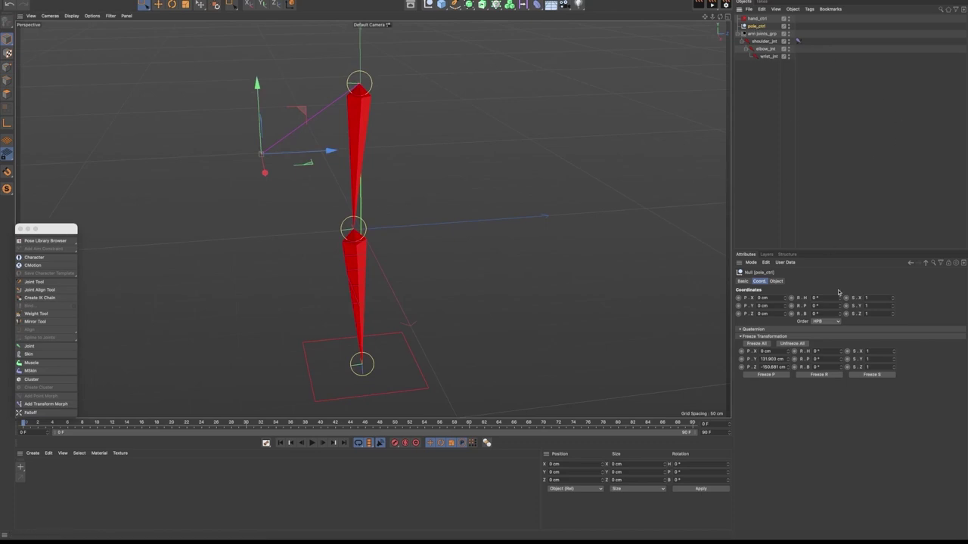
click(776, 281)
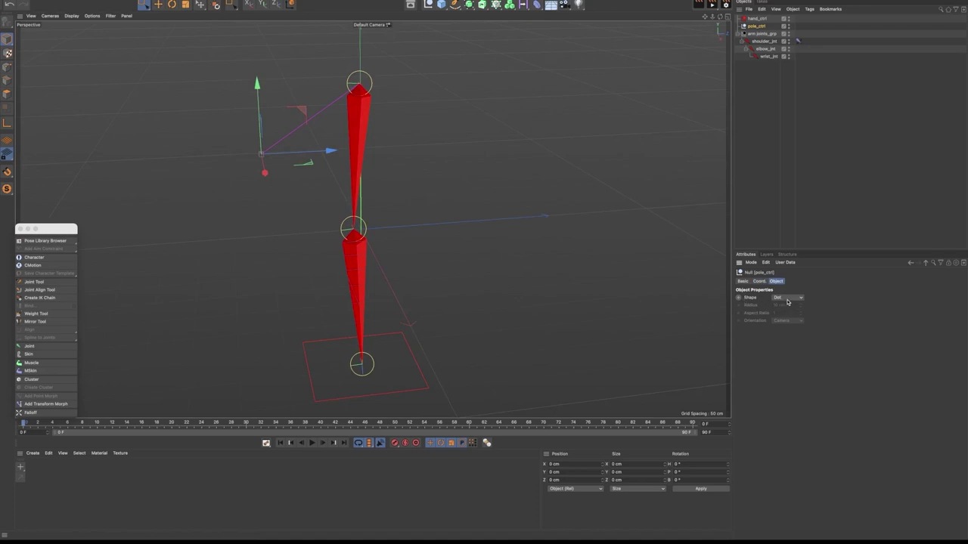
click(789, 300)
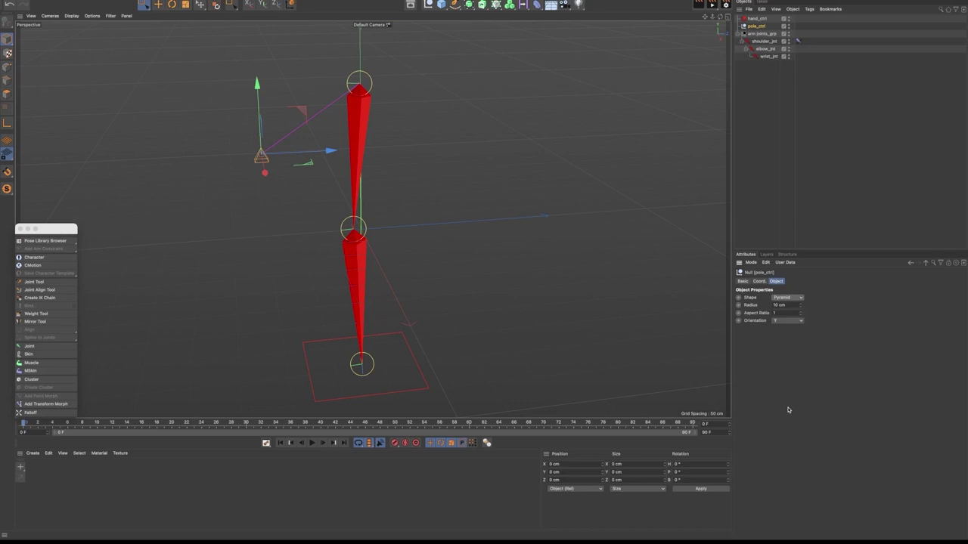
click(780, 323)
click(783, 354)
drag(798, 305, 801, 301)
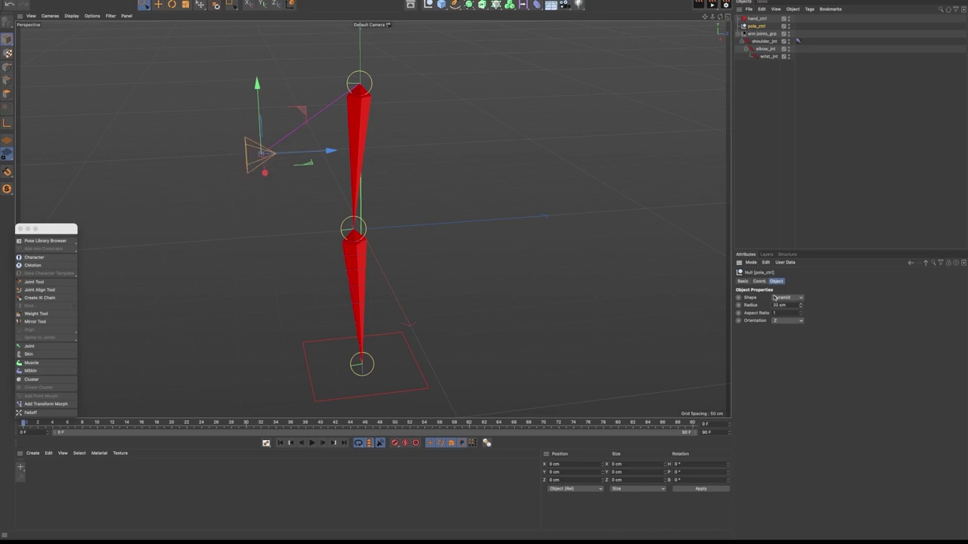
Turn on pole_ctrl's display color, paste the copied red into it, and set its icon color to Display Color
mouse_move(370, 274)
alt+mouse_down()
mouse_move(356, 278)
mouse_move(358, 270)
mouse_move(361, 288)
alt+mouse_up()
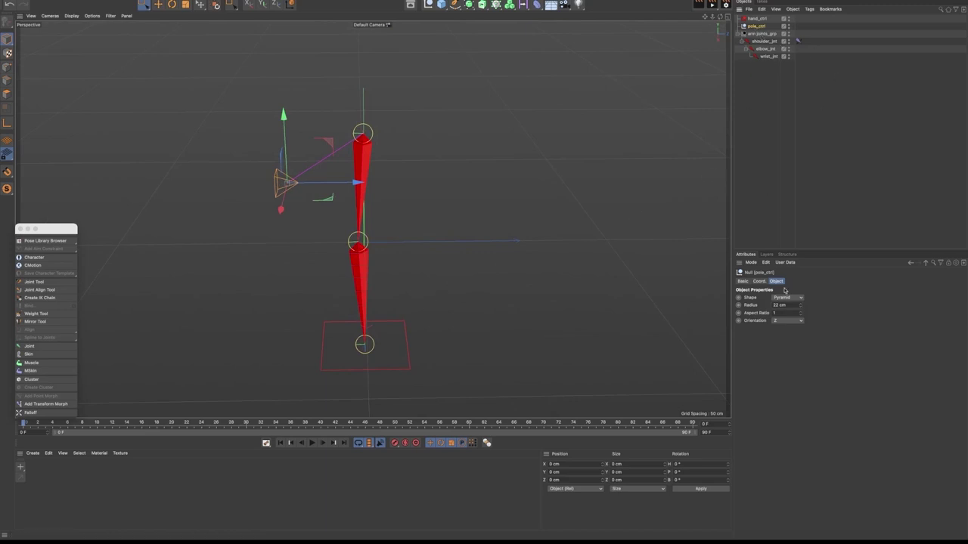
click(742, 283)
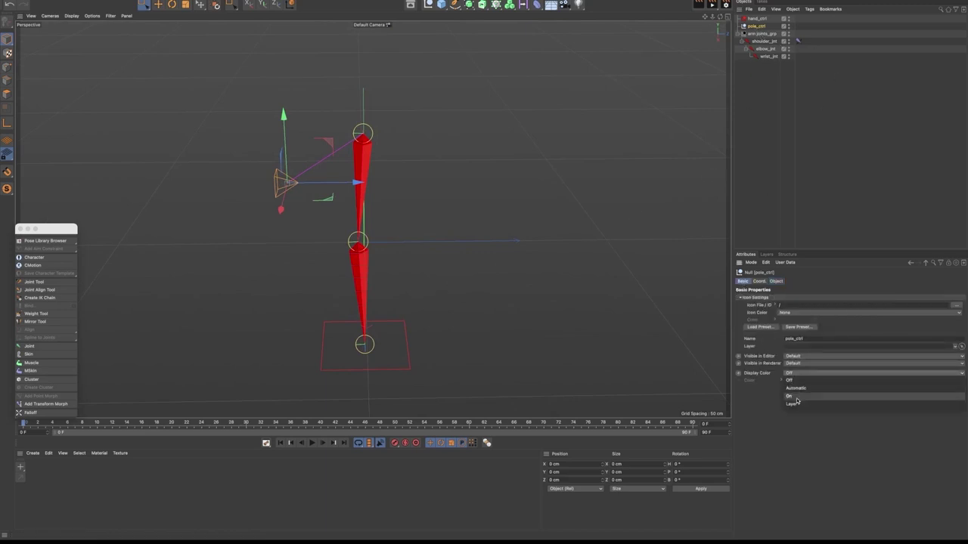
click(793, 373)
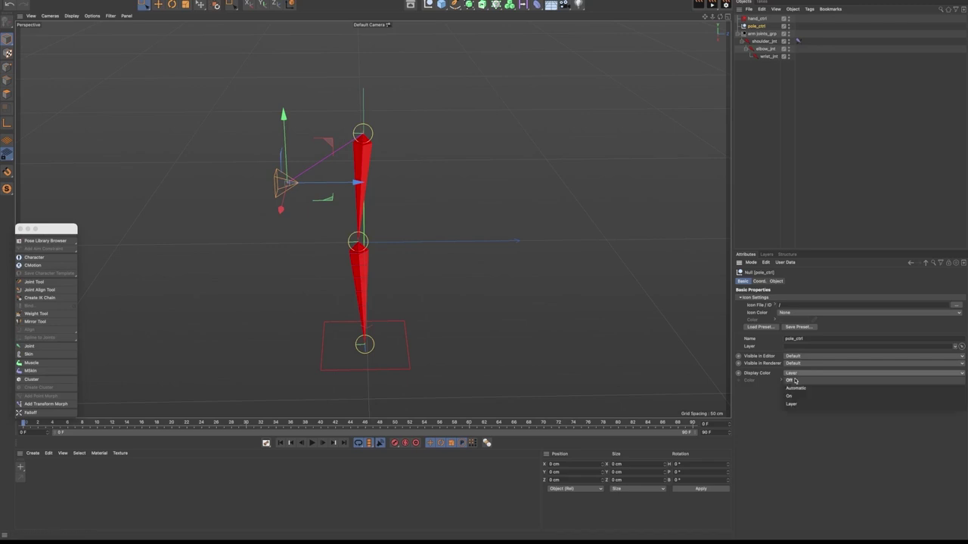
click(795, 398)
right_click(748, 382)
click(772, 421)
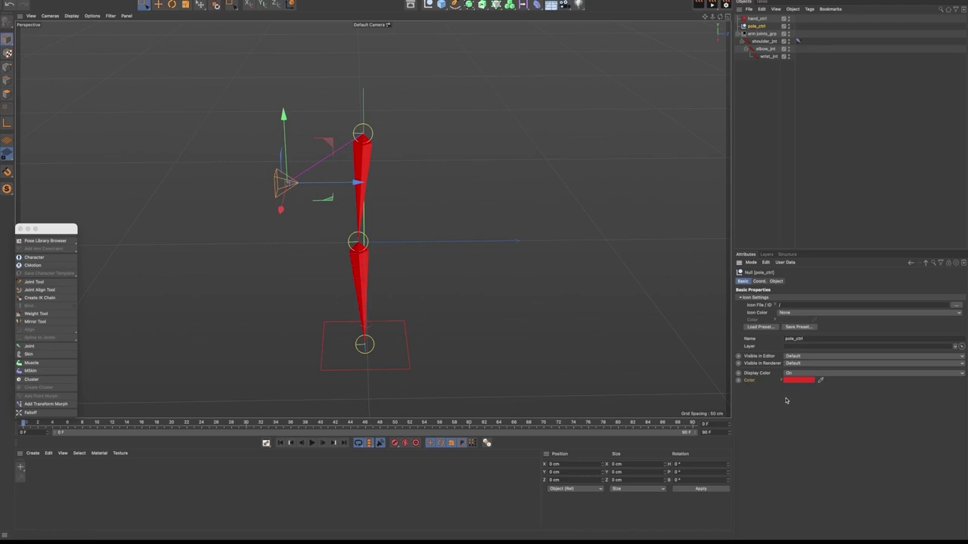
click(788, 313)
click(813, 329)
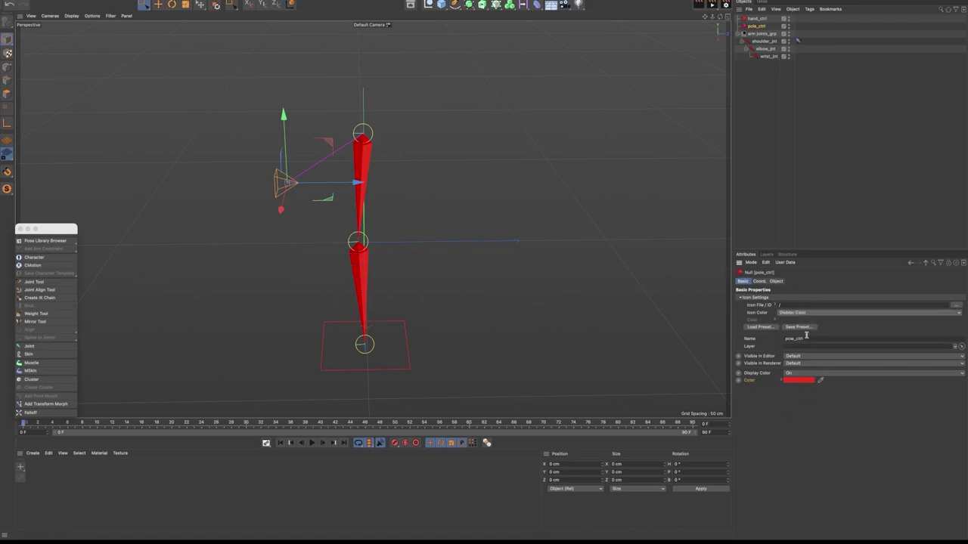
Test the pole vector by moving pole_ctrl to the opposite side of the arm, and reset its position
alt+drag(462, 227, 616, 188)
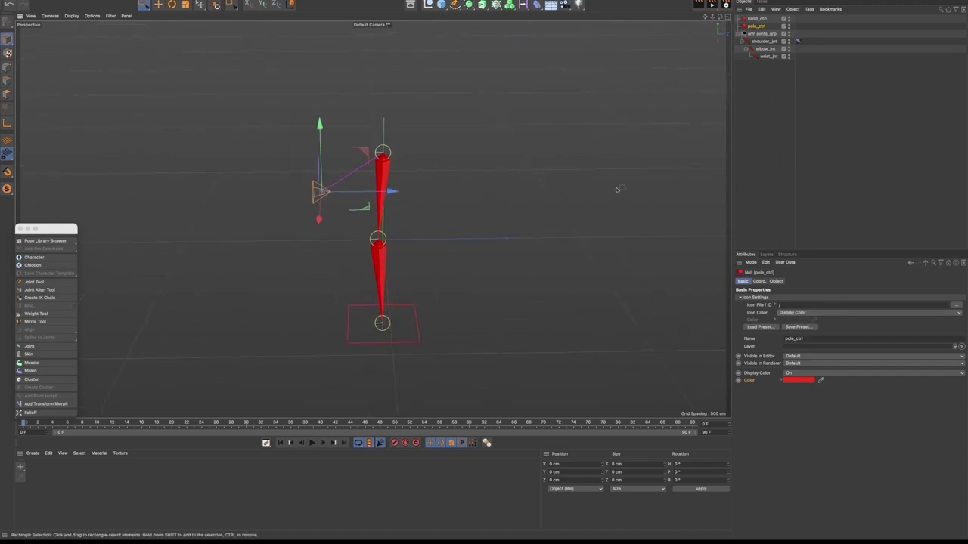
click(477, 232)
alt+drag(477, 233, 469, 181)
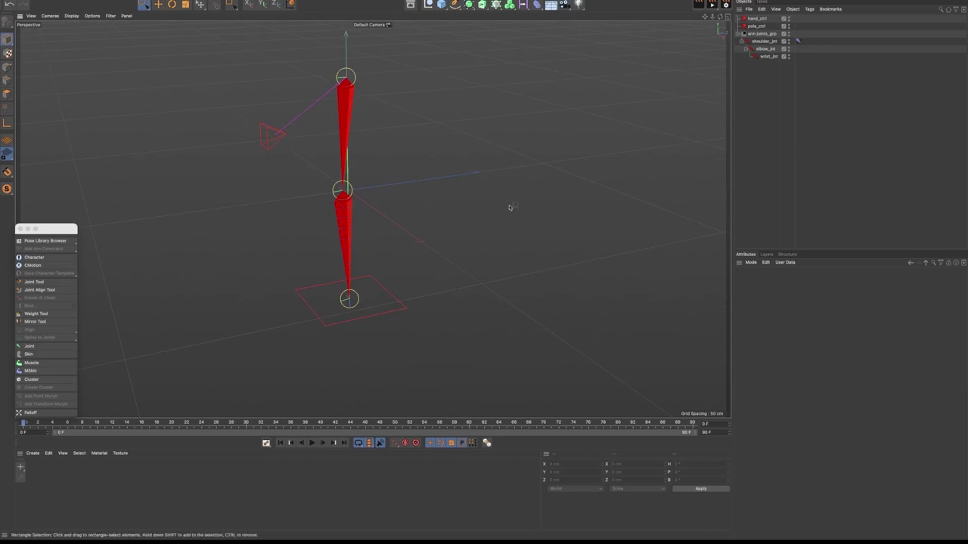
click(257, 145)
alt+drag(367, 195, 391, 199)
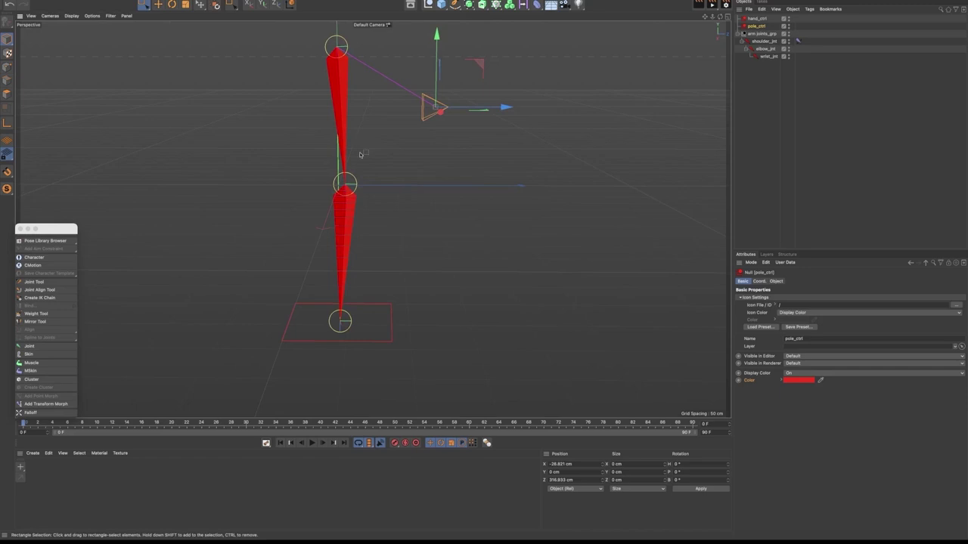
alt+drag(371, 219, 361, 221)
drag(467, 154, 450, 173)
alt+drag(341, 227, 332, 249)
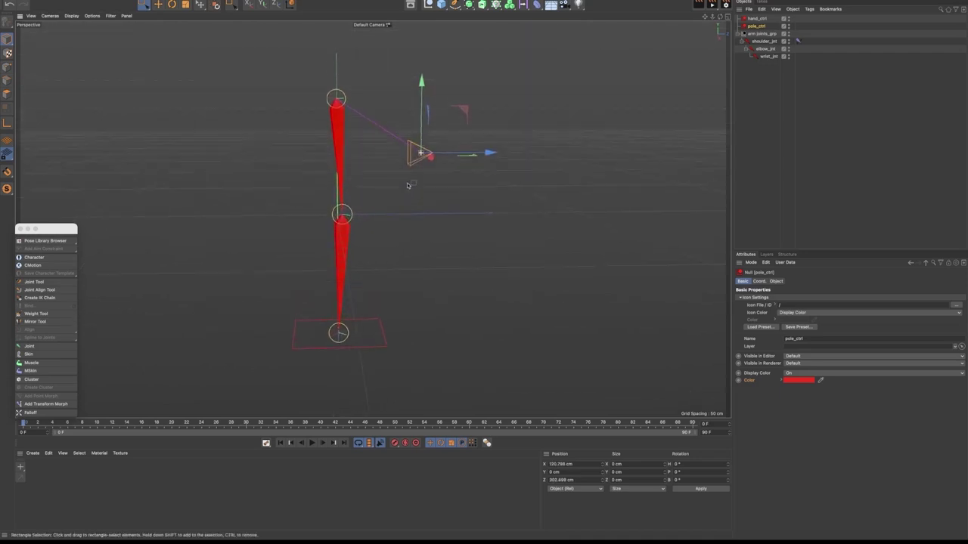
click(216, 5)
alt+drag(349, 192, 448, 237)
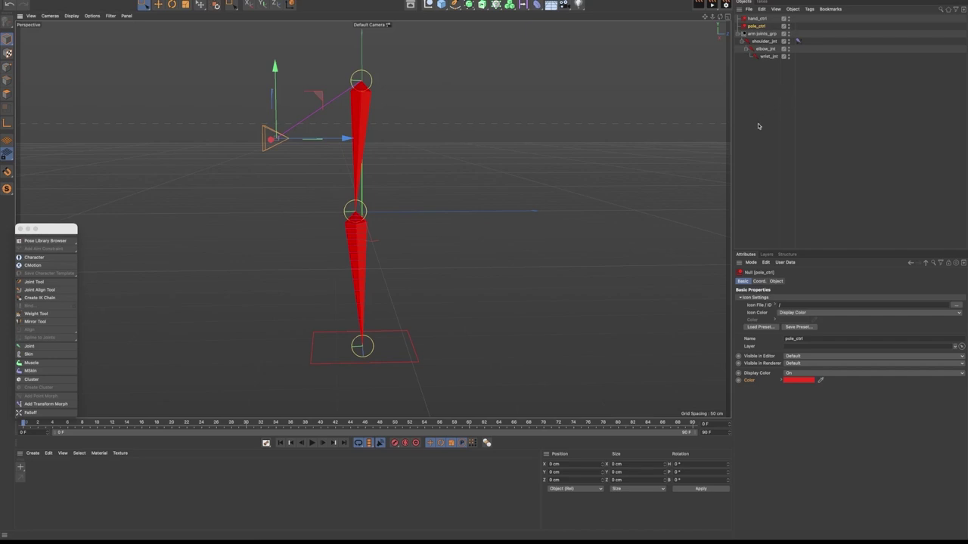
Test moving elbow_jnt along its Y axis towards the pole controller's side twice, undoing each move
click(766, 48)
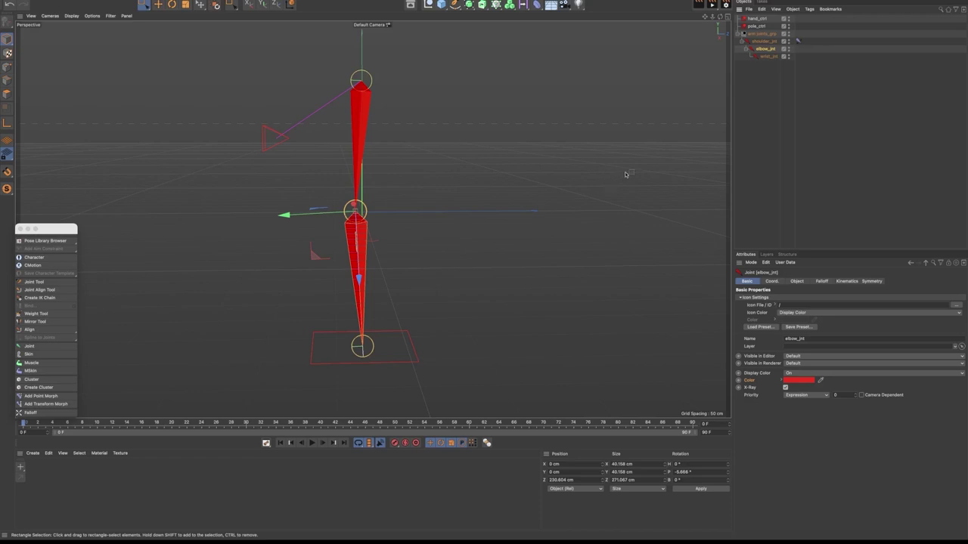
drag(286, 215, 261, 214)
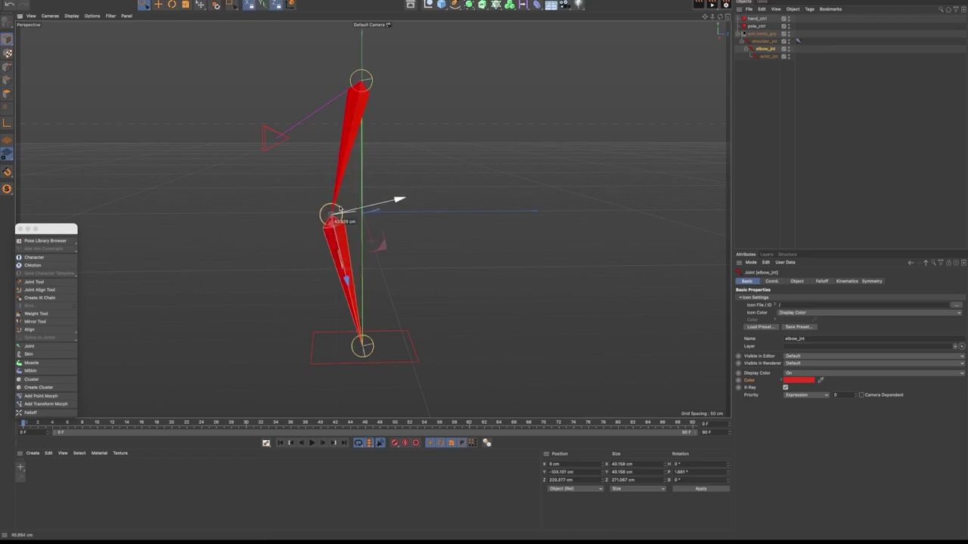
key(ctrl+z)
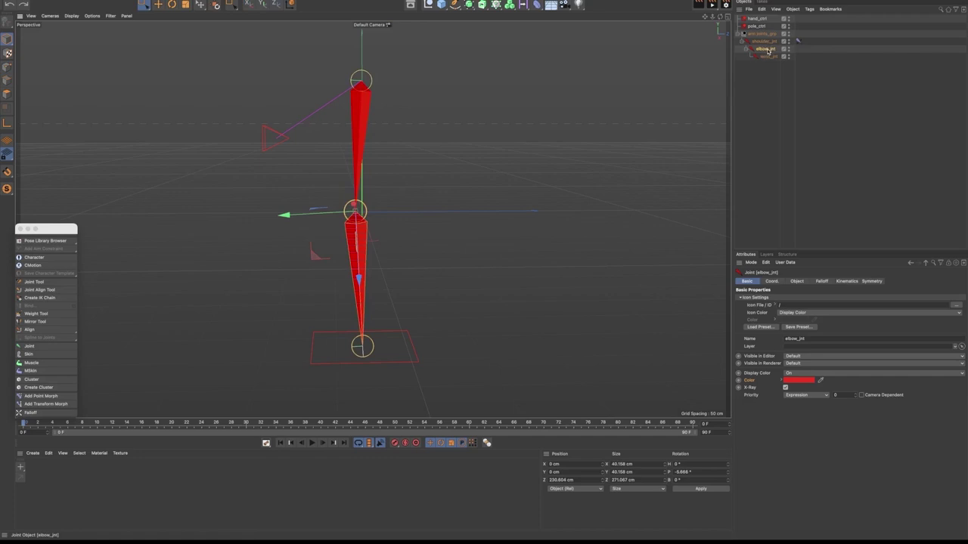
drag(290, 220, 266, 220)
key(ctrl+z)
In the Right view, draw a three-point Bezier spline beside the arm with the Spline Pen, following its slight elbow bend
click(728, 17)
click(370, 223)
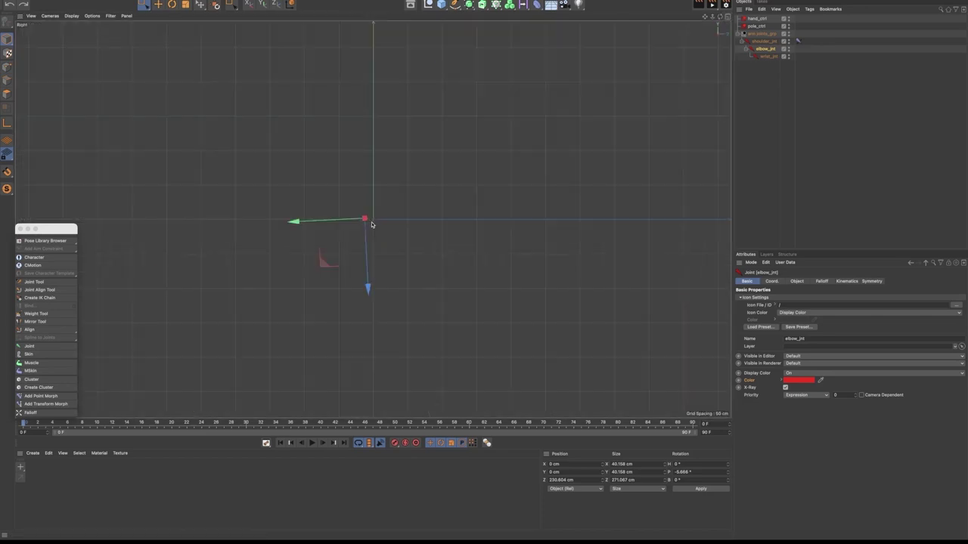
click(756, 107)
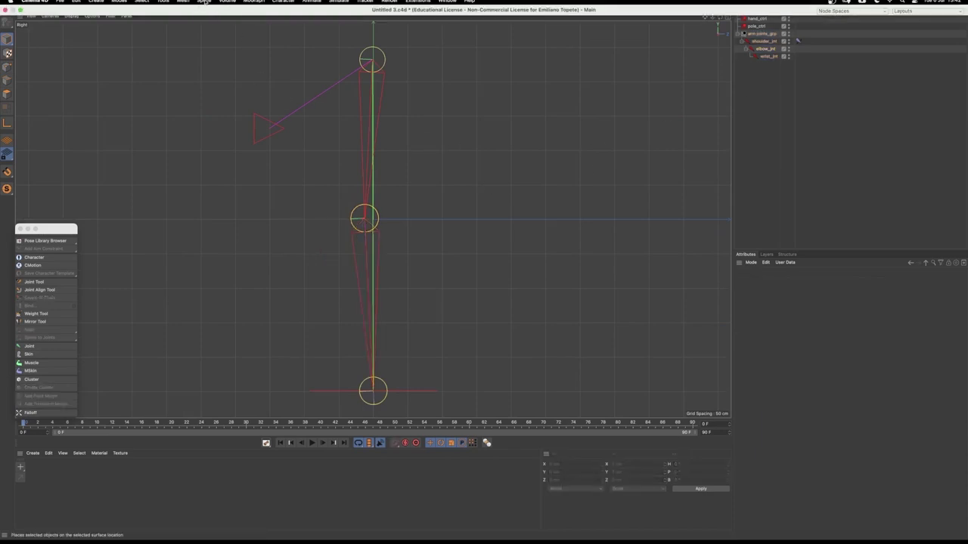
click(204, 2)
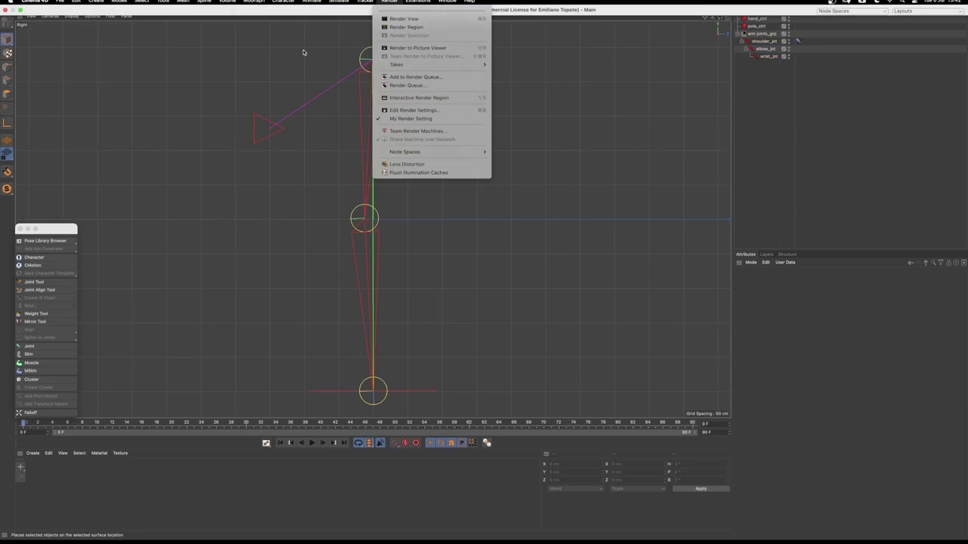
click(361, 41)
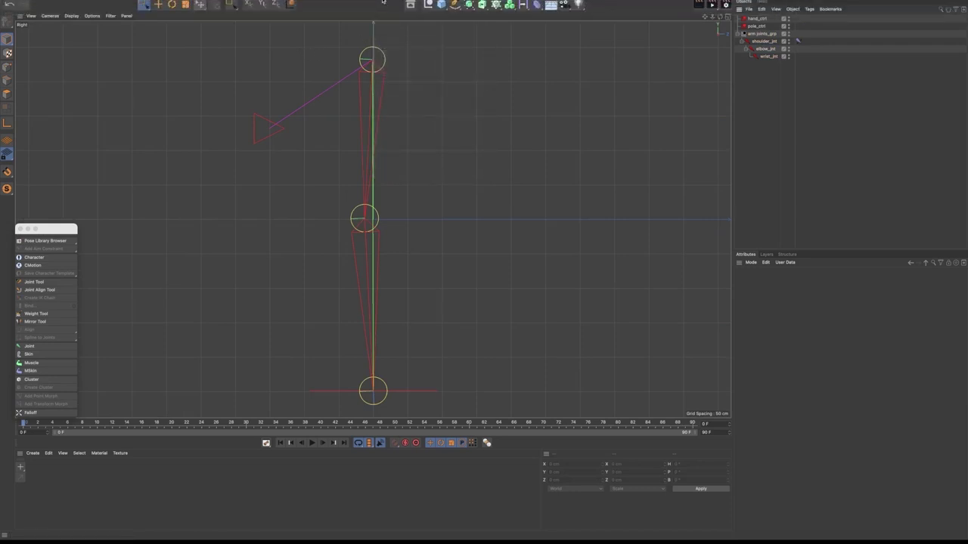
click(455, 6)
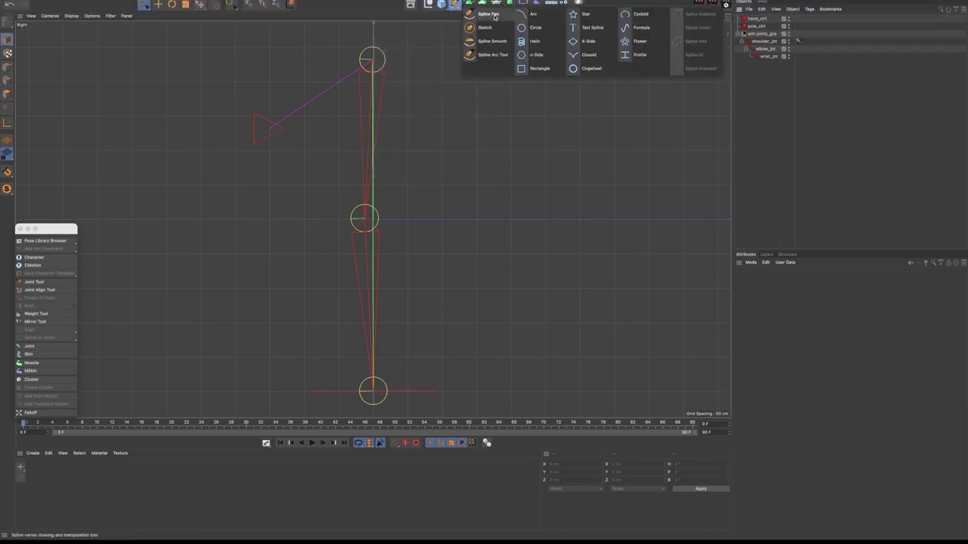
click(490, 14)
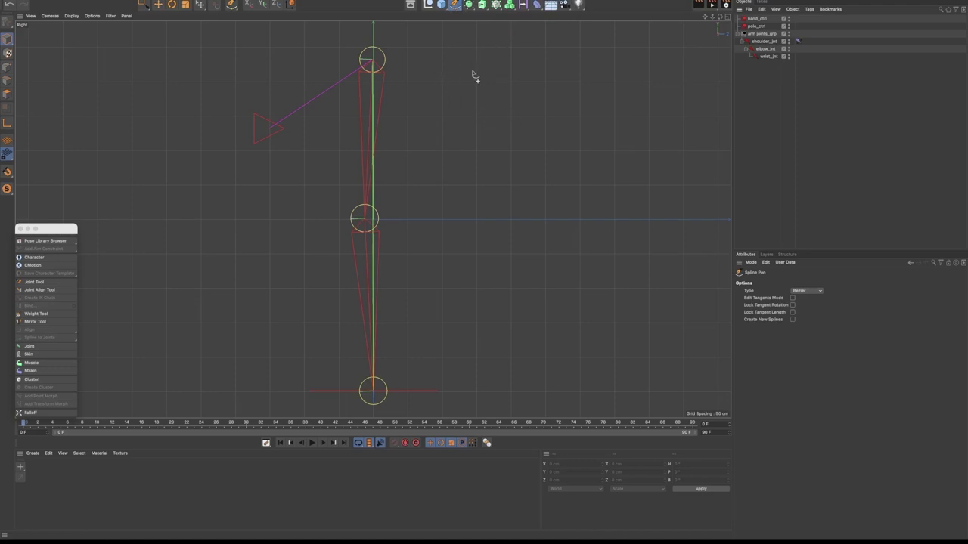
click(423, 57)
drag(412, 219, 415, 248)
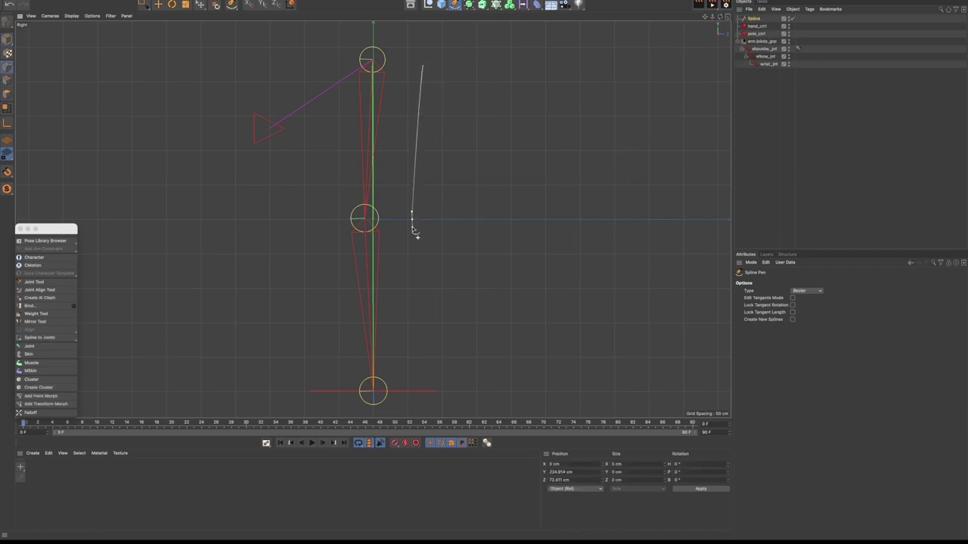
drag(424, 380, 439, 395)
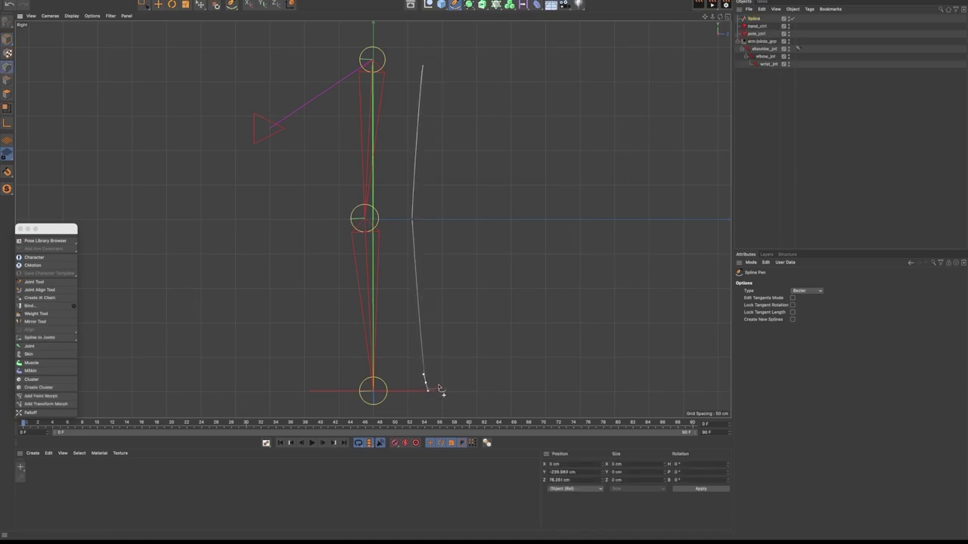
key(Escape)
Test bending the spline by moving its middle point away from the arm, and undo the move
click(142, 4)
drag(405, 232, 437, 212)
drag(453, 180, 521, 177)
key(super+z)
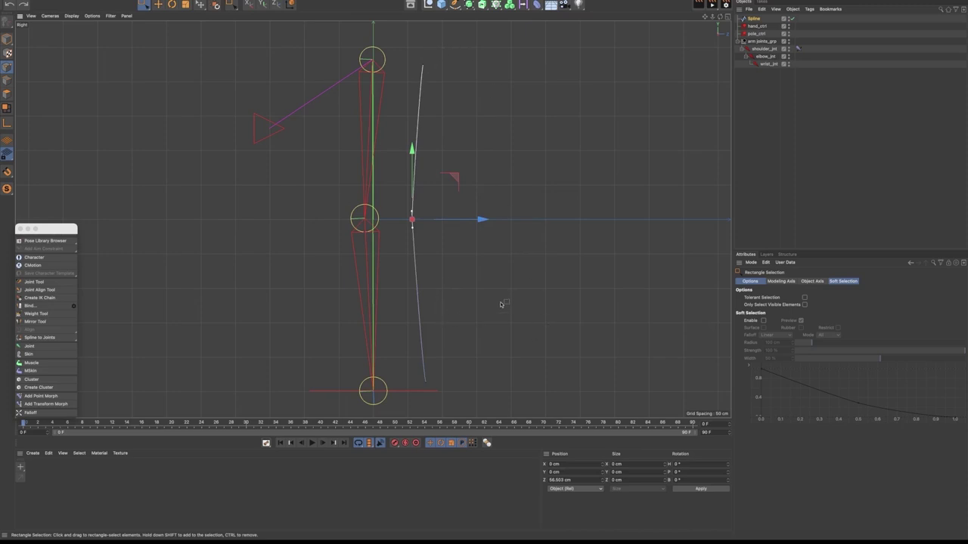
click(561, 135)
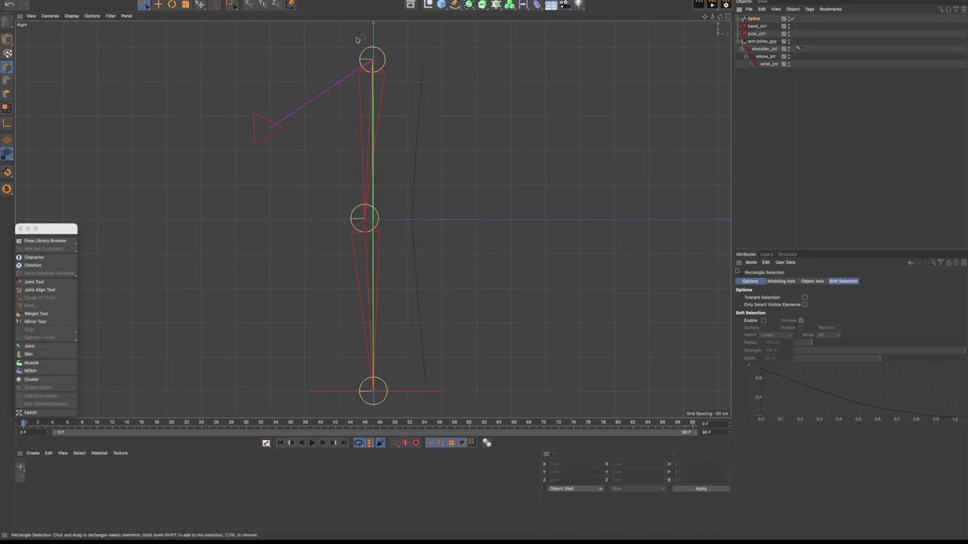
Draw a curved vertical chain of 12 joints beside the spline with the Joint Tool, running from shoulder to wrist height
click(46, 283)
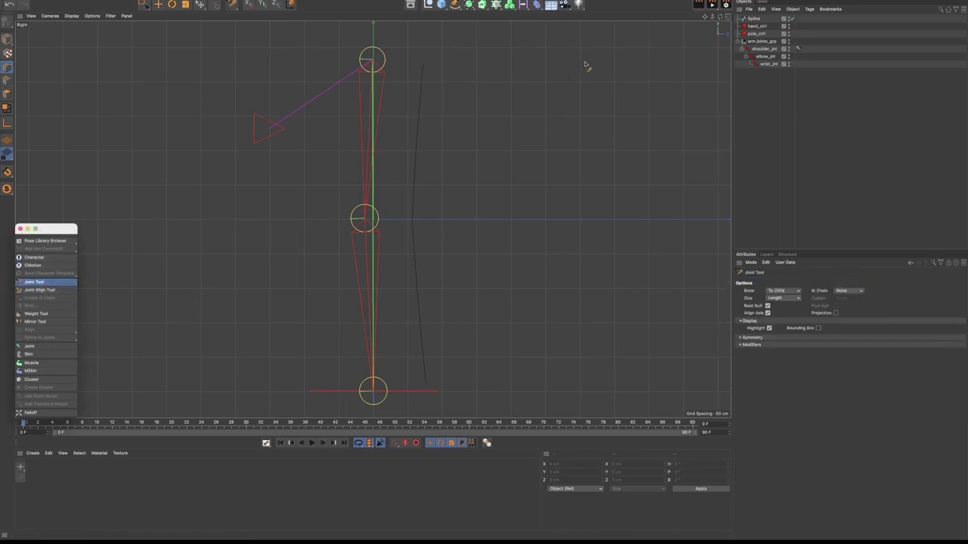
ctrl+click(562, 70)
ctrl+click(563, 82)
ctrl+click(560, 105)
ctrl+click(559, 136)
ctrl+click(562, 158)
ctrl+click(566, 194)
ctrl+click(557, 230)
ctrl+click(560, 278)
ctrl+click(569, 316)
ctrl+click(581, 347)
ctrl+click(594, 371)
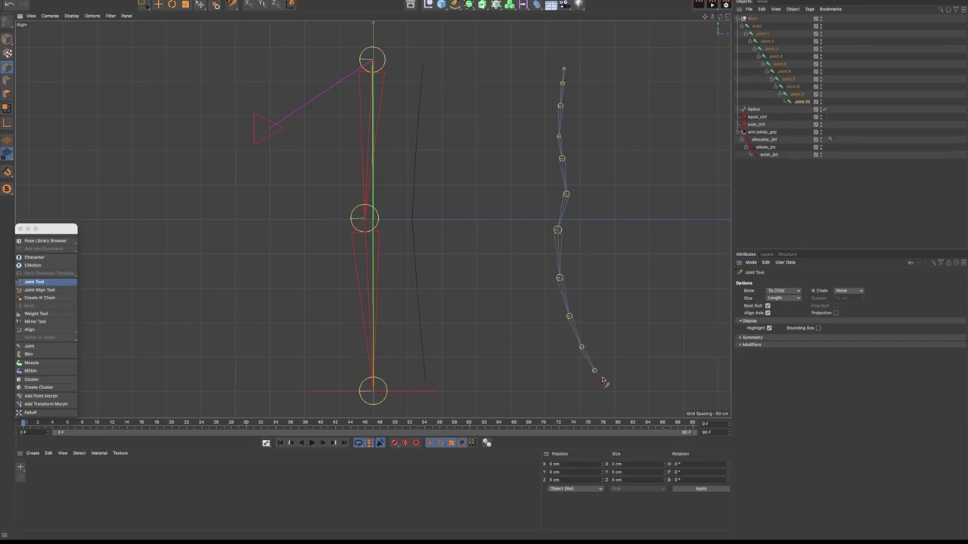
ctrl+click(607, 387)
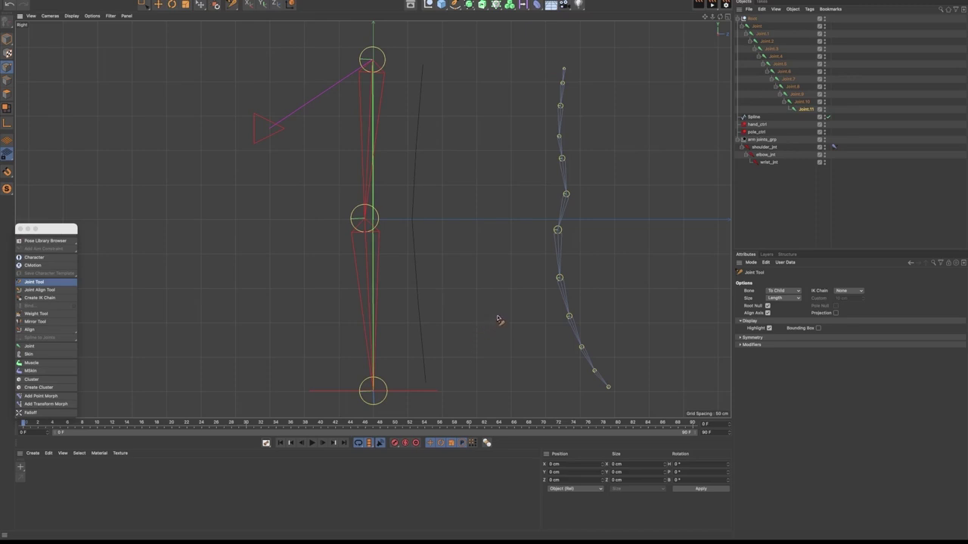
Undo the accidental copy of the Root joint chain and move the original Root below arm joints_grp in the hierarchy
drag(753, 20, 787, 207)
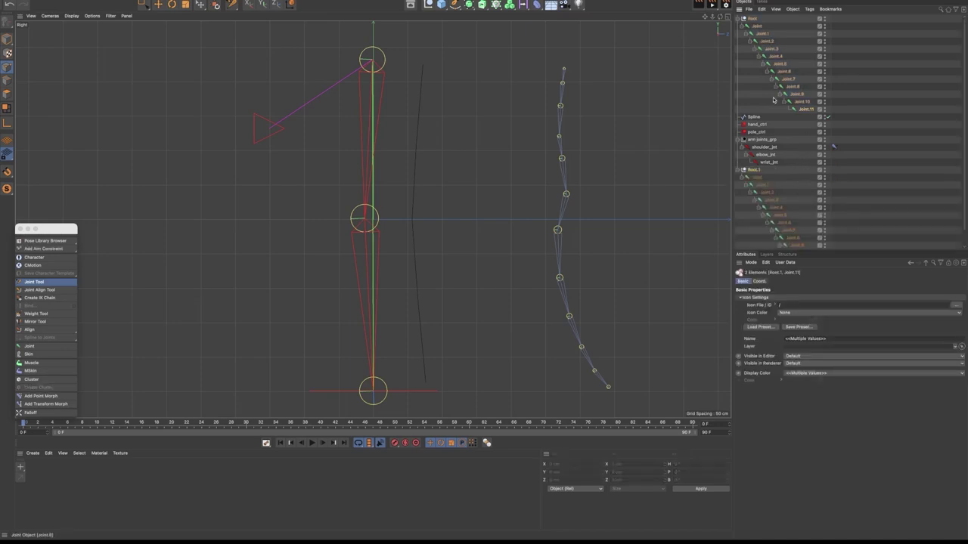
key(super+z)
drag(755, 21, 783, 217)
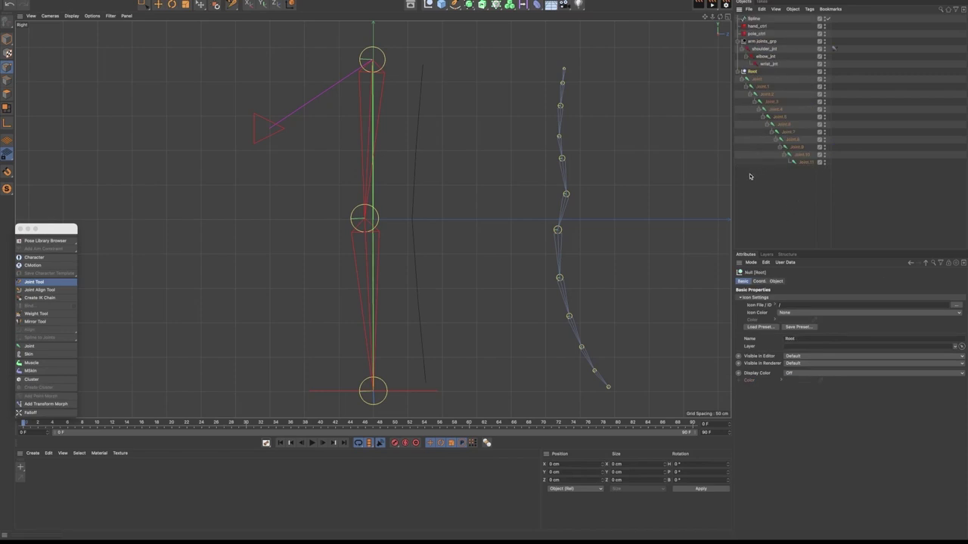
Rename the Root null above the new joint chain as "bind joints"
double_click(752, 72)
text(r)
text(ind joints)
key(Return)
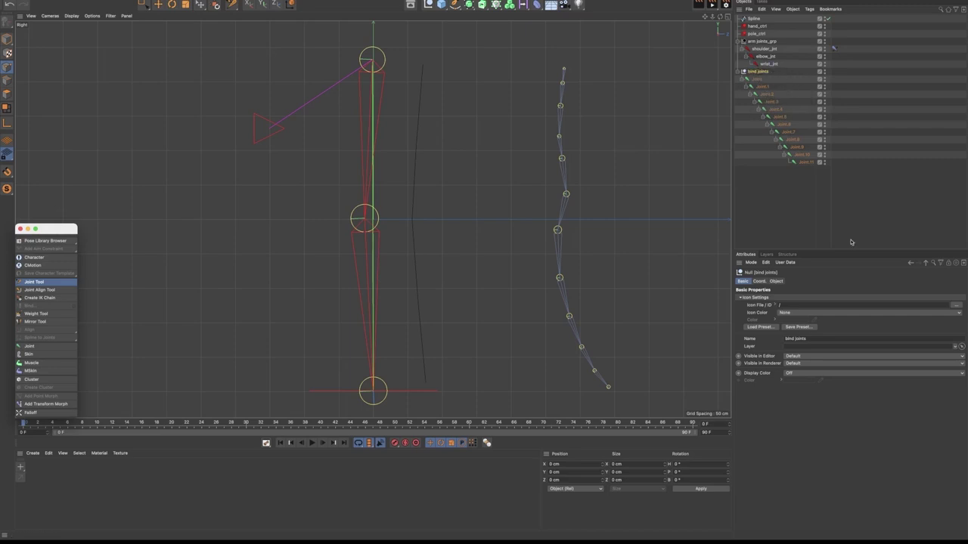
Rename each of the 12 joints under bind joints as "x", working down the chain from the first joint to the last
click(757, 80)
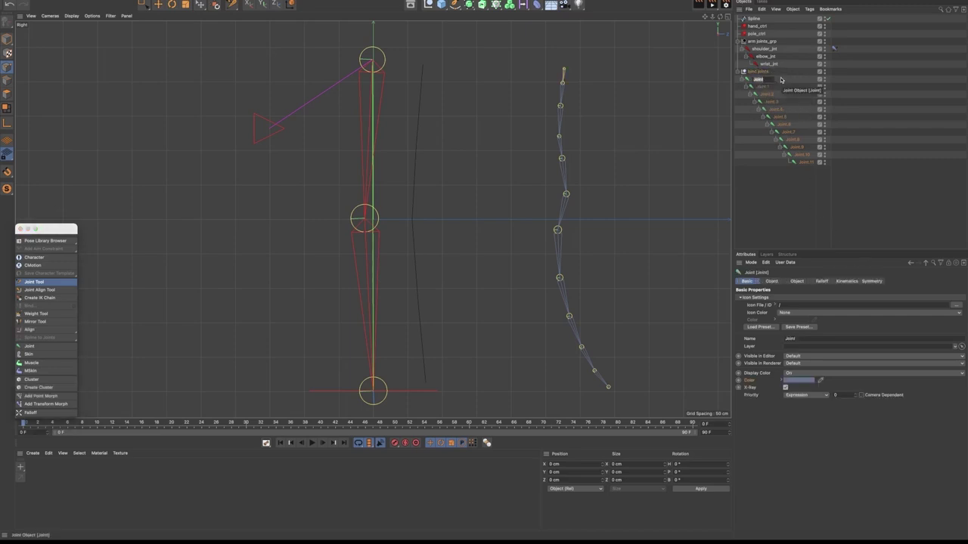
text(s)
key(BackSpace)
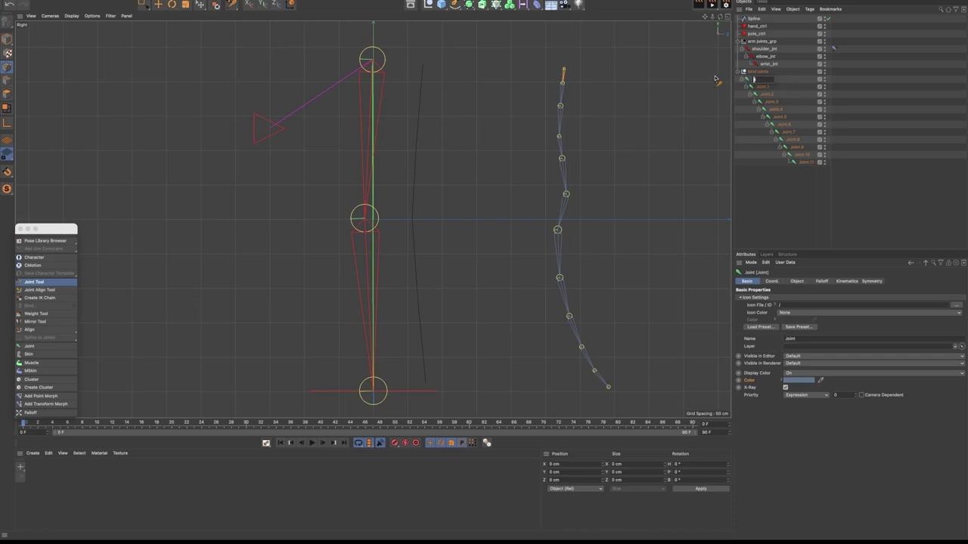
key(Tab)
text(s)
key(Tab)
text(s)
key(Tab)
text(s)
key(Tab)
text(s)
key(Tab)
text(s)
key(Tab)
text(s)
key(Tab)
text(s)
key(Tab)
text(s)
key(Tab)
text(s)
key(Tab)
text(s)
key(Tab)
text(s)
key(Return)
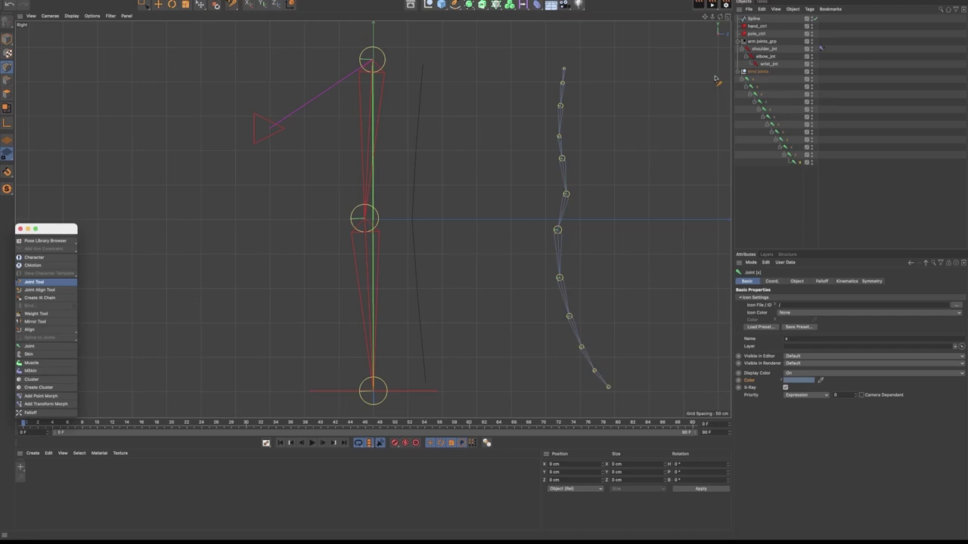
With the Naming Tool, clear the suffix and replace "x" with "bd $N" in the names of all 12 bind chain joints
middle_click(752, 81)
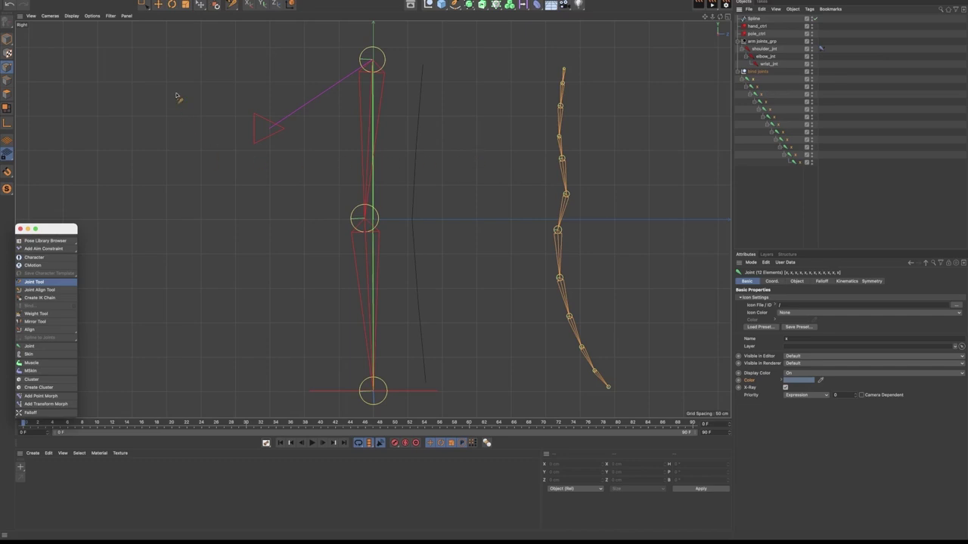
mouse_move(172, 5)
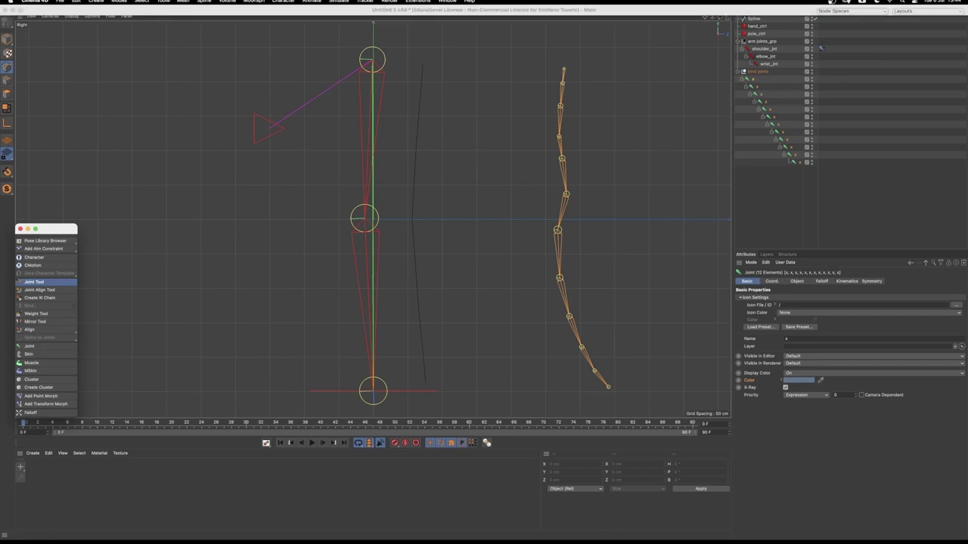
click(164, 2)
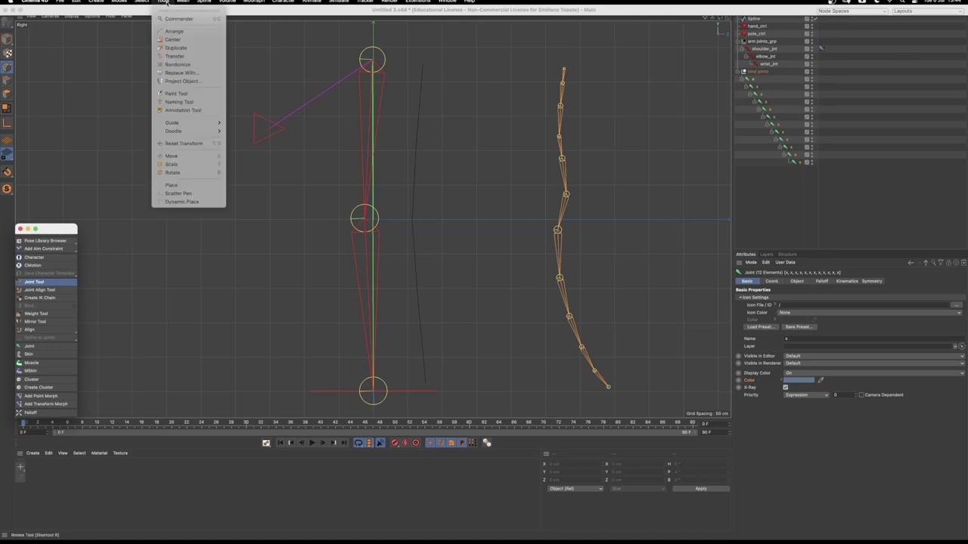
click(179, 102)
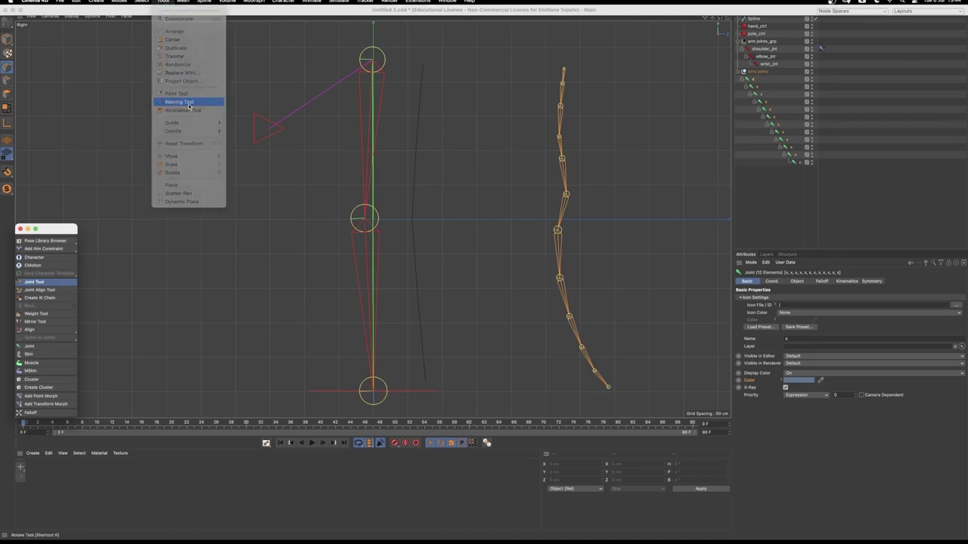
double_click(900, 331)
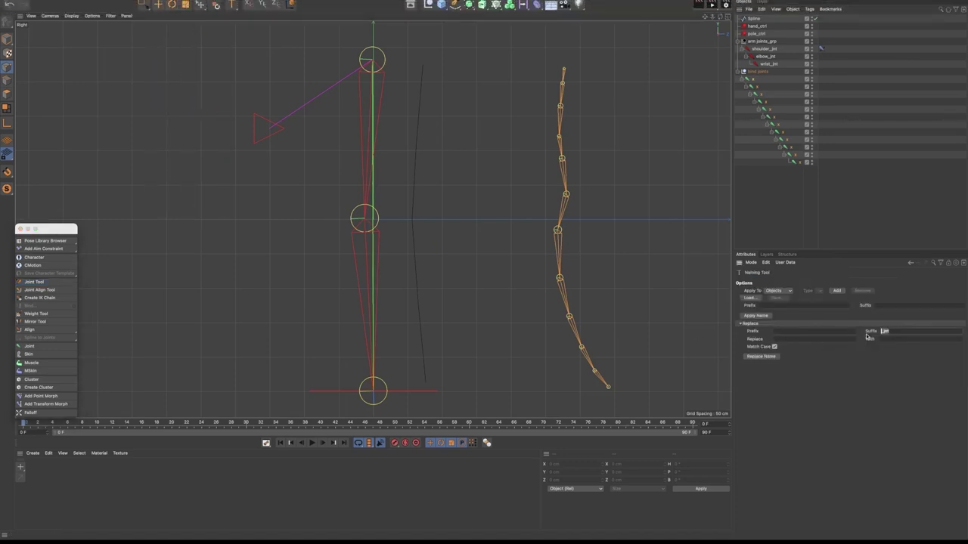
key(BackSpace)
click(785, 340)
click(892, 341)
click(763, 357)
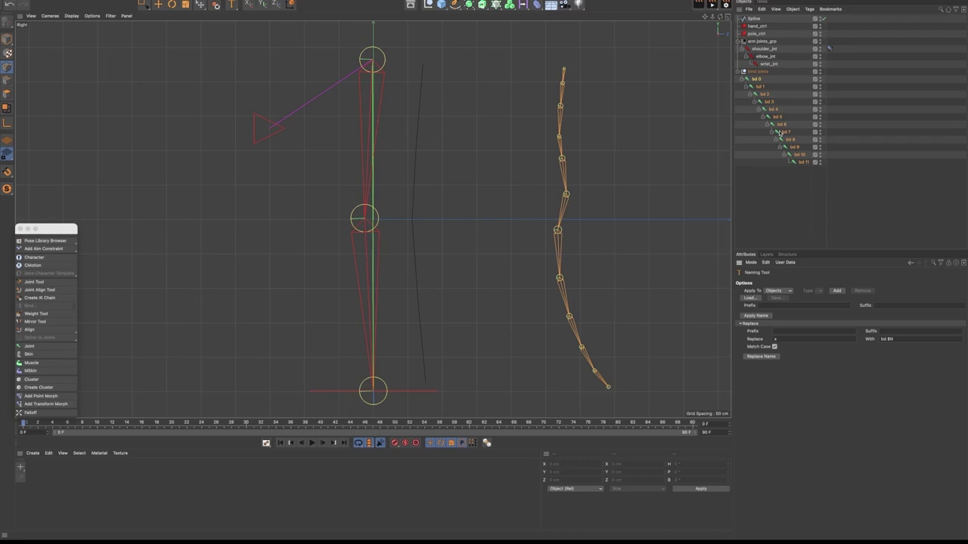
Set the display color of all bd joints to bright purple and set their icon color to Display Color
click(756, 79)
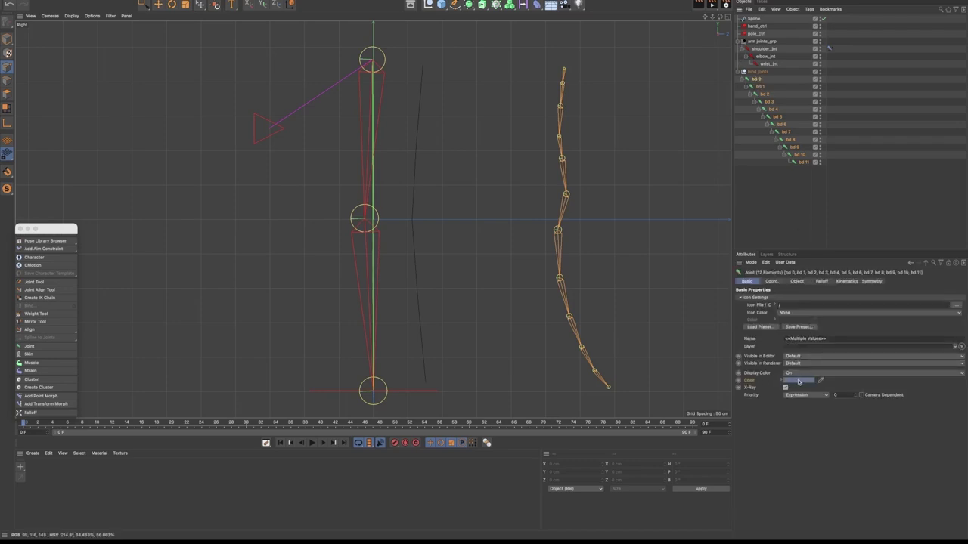
click(796, 382)
click(800, 398)
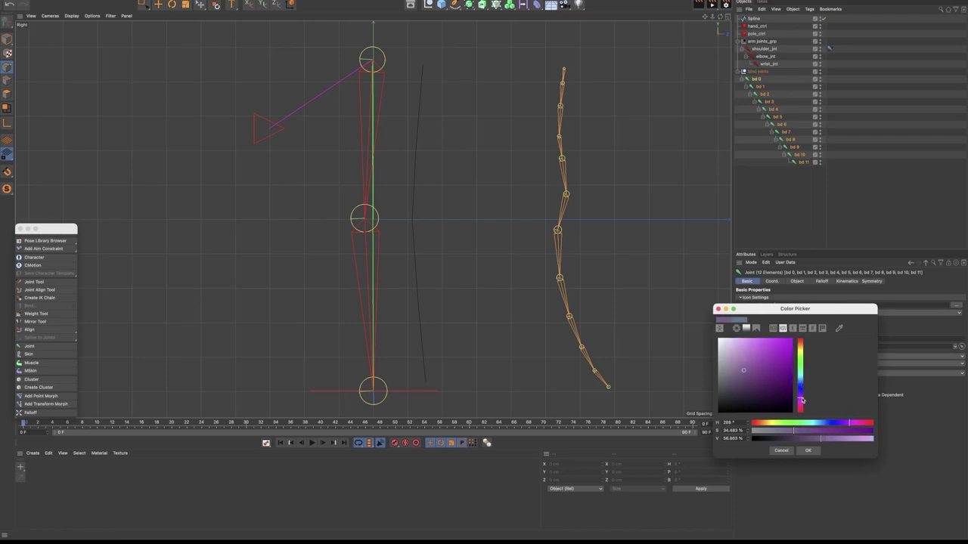
click(807, 451)
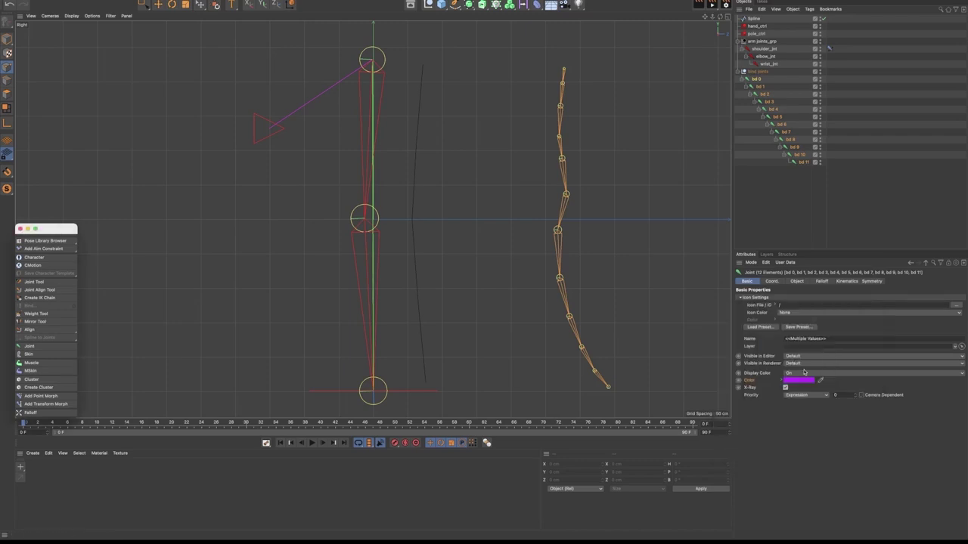
click(783, 315)
click(807, 328)
With the Naming Tool, clear the replace values and add the suffix "_jnt" to the names of all bd joints
click(232, 5)
drag(930, 339, 849, 339)
key(BackSpace)
click(775, 339)
key(BackSpace)
click(891, 330)
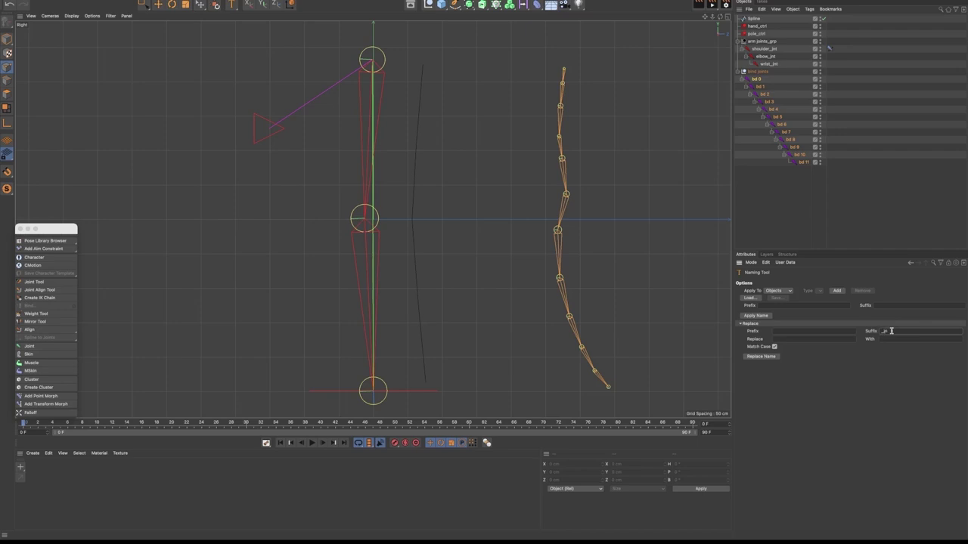
click(759, 356)
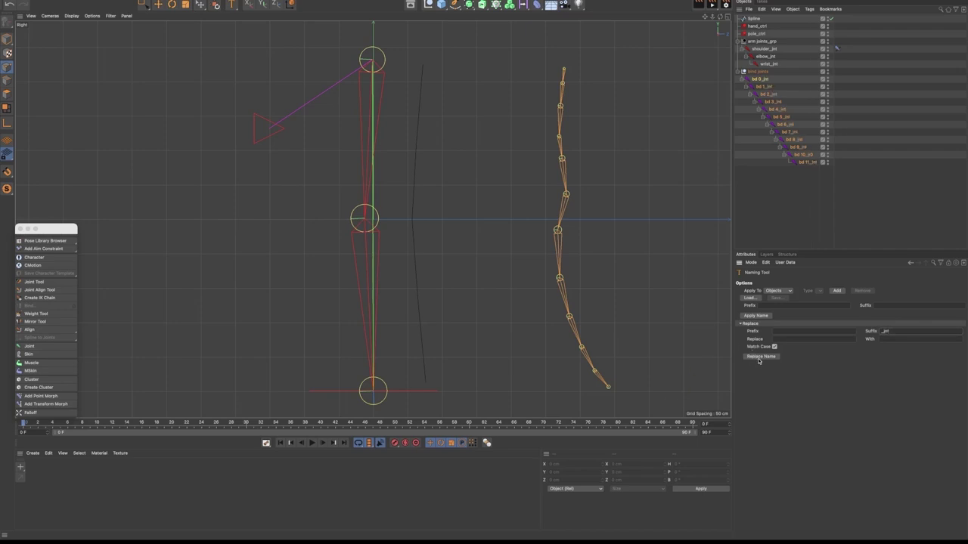
Rename the bind joints null as "bind joints_grp" and change its object display shape
click(779, 70)
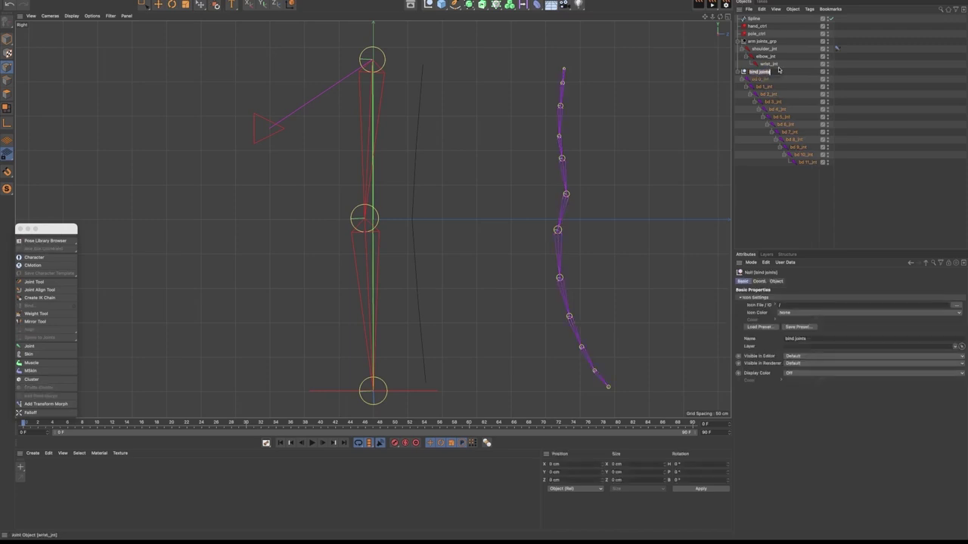
double_click(760, 71)
text(_j)
text(rp)
key(Return)
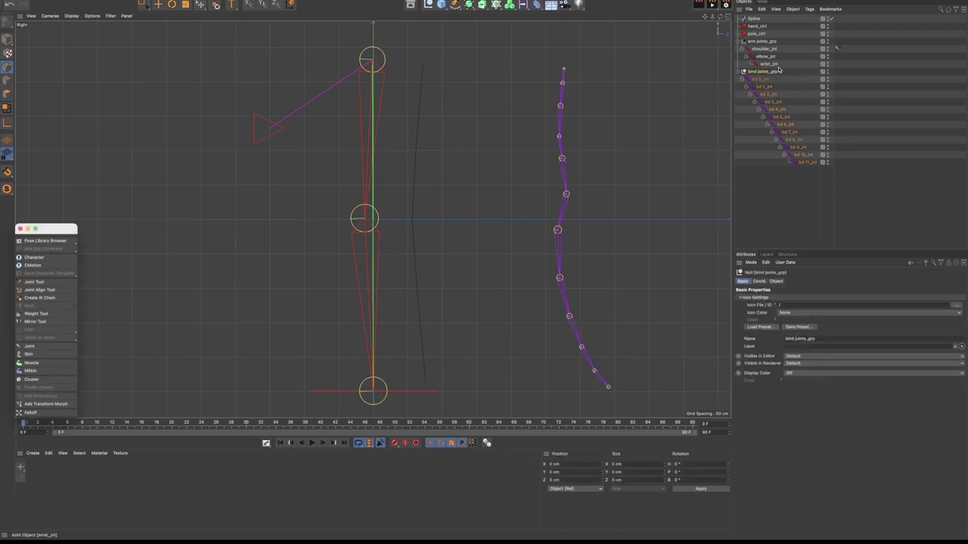
click(777, 281)
click(786, 298)
click(789, 307)
click(743, 281)
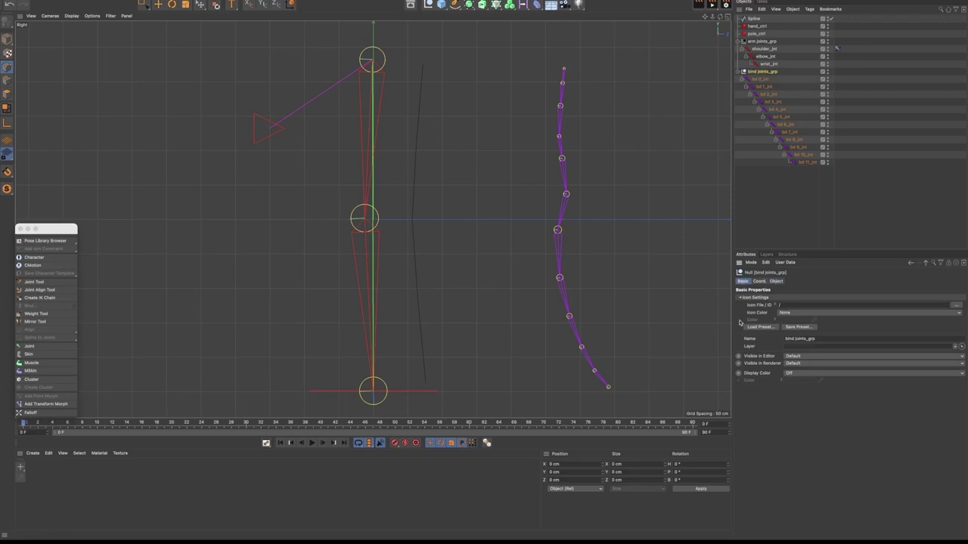
Turn on bind joints_grp's display color, set it to black, and set the icon color to Display Color
click(802, 375)
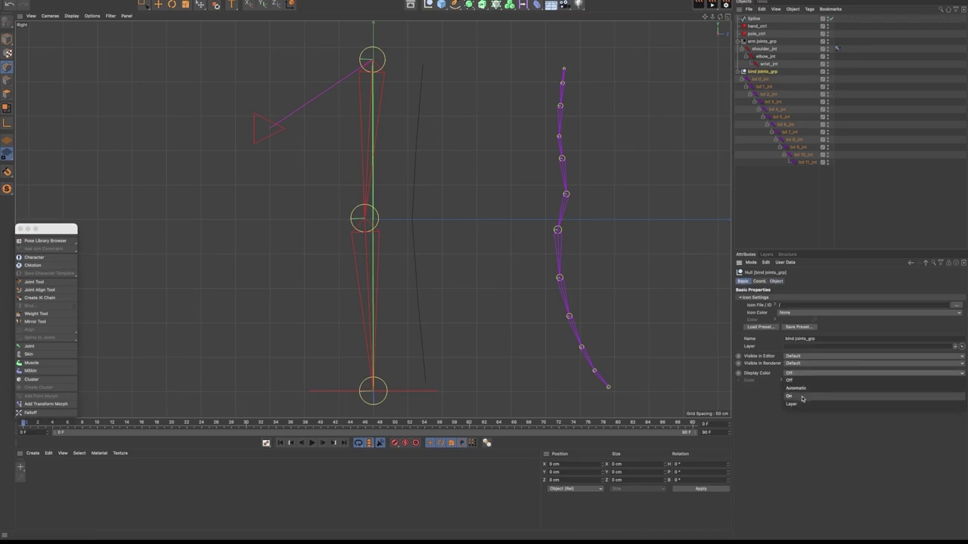
click(803, 401)
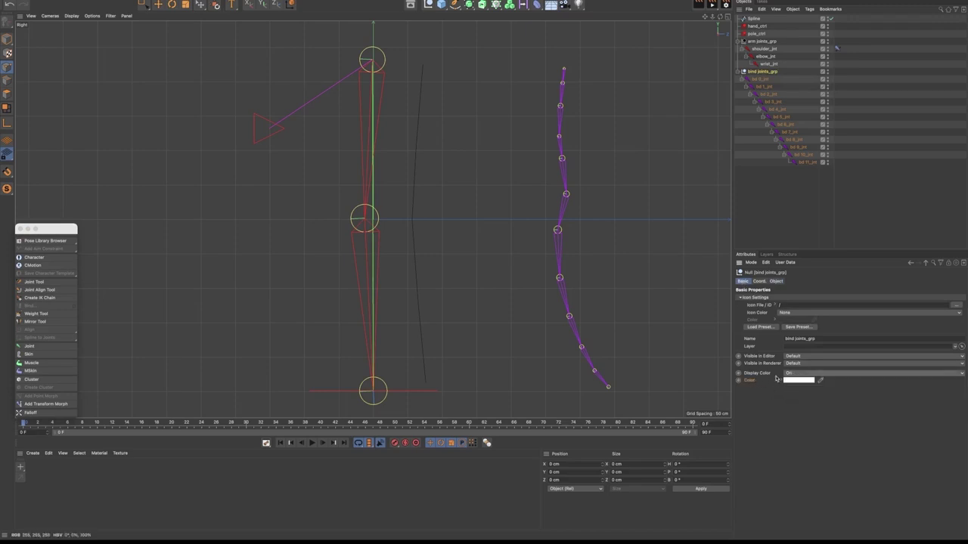
click(799, 381)
click(755, 436)
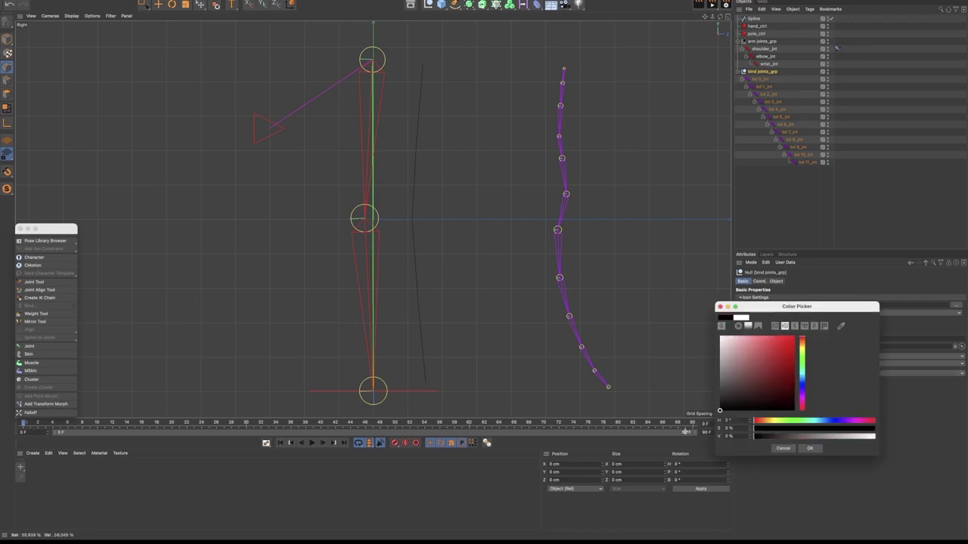
click(809, 448)
click(791, 314)
click(801, 328)
click(783, 203)
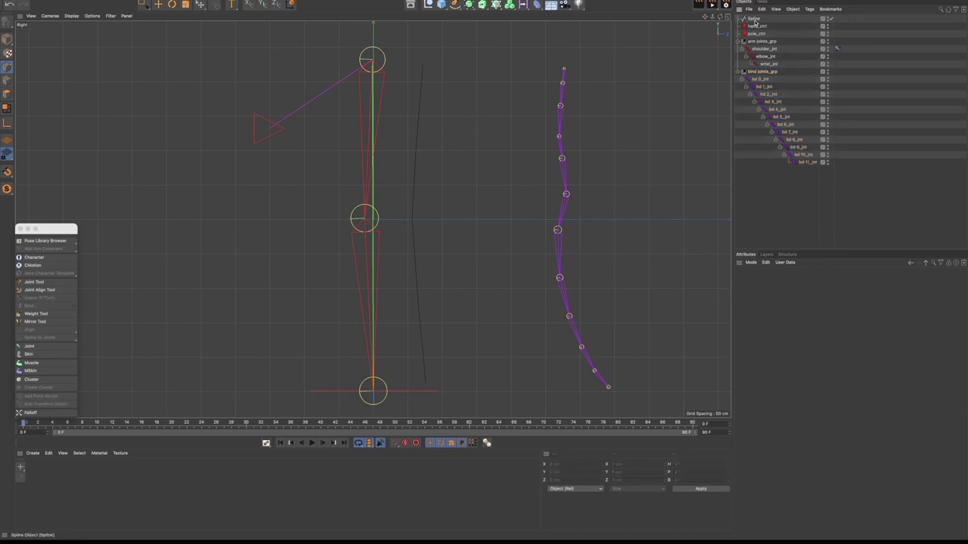
Give the spline wrist_jnt's red display color and set its icon color to Display Color
click(754, 19)
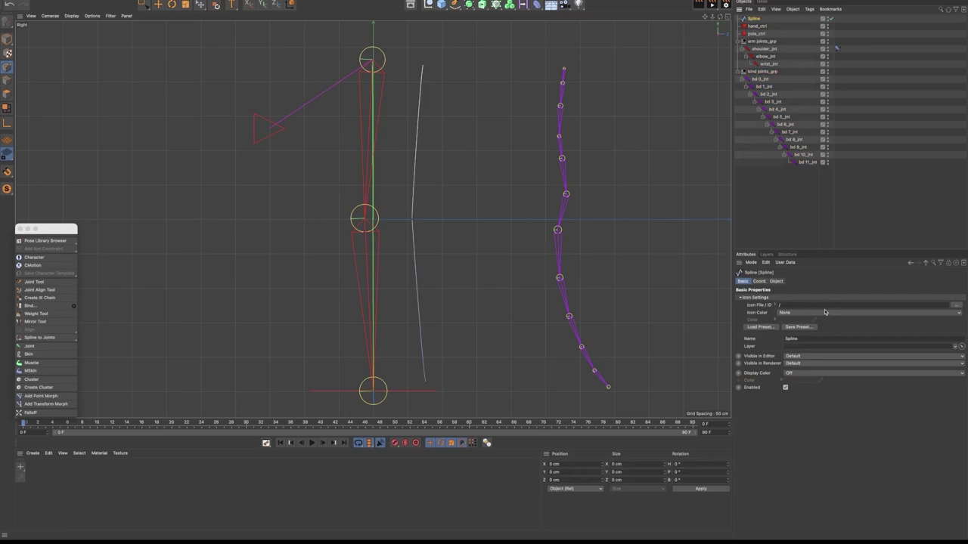
click(793, 140)
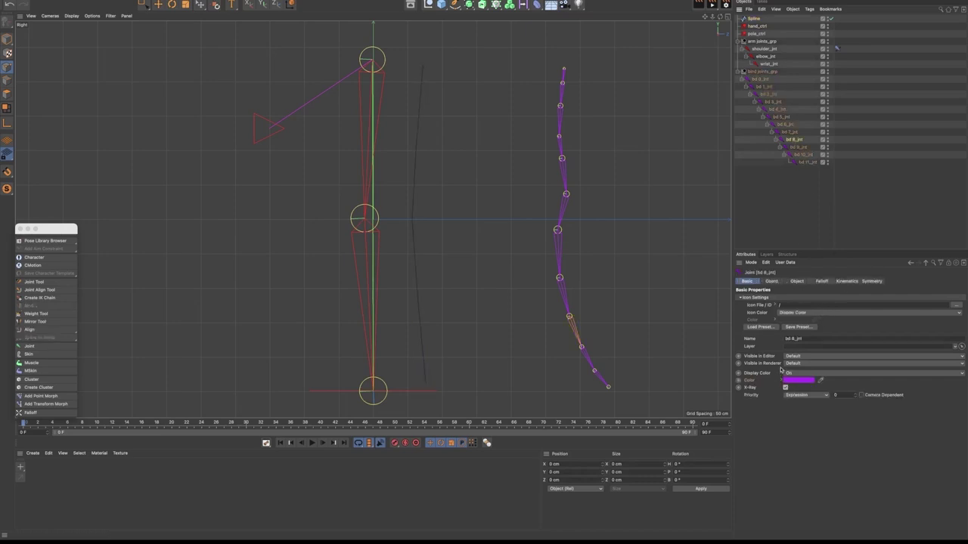
click(768, 64)
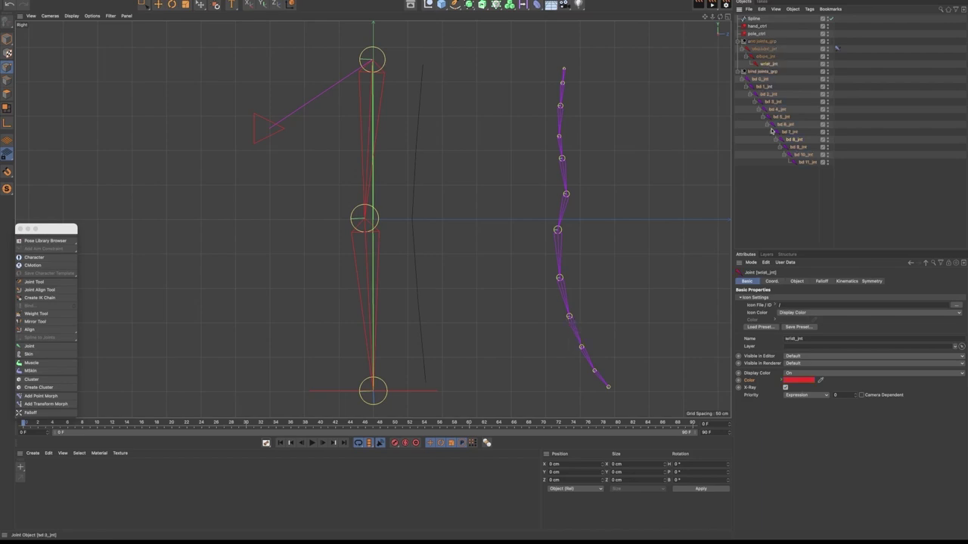
right_click(749, 381)
click(776, 416)
click(754, 18)
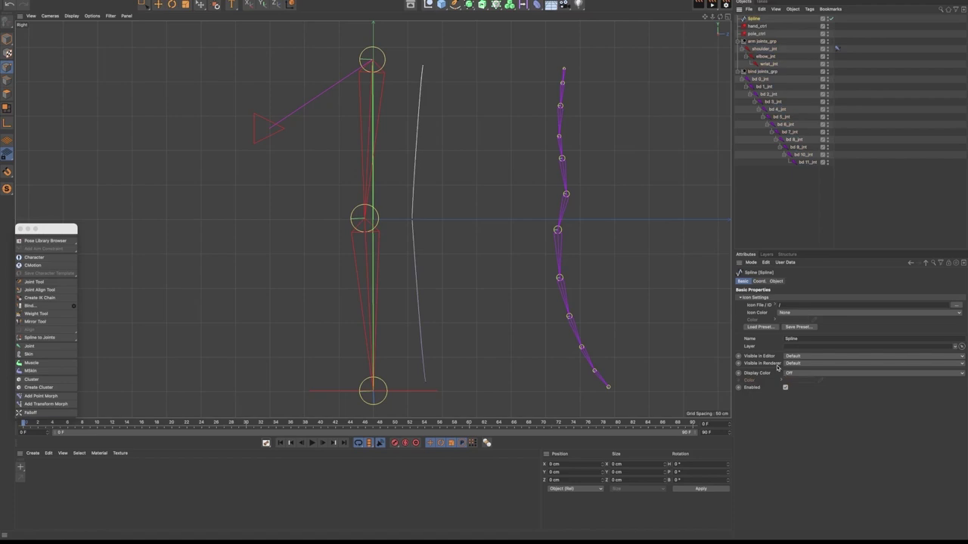
click(798, 375)
click(795, 396)
right_click(749, 382)
click(776, 416)
click(787, 313)
click(793, 328)
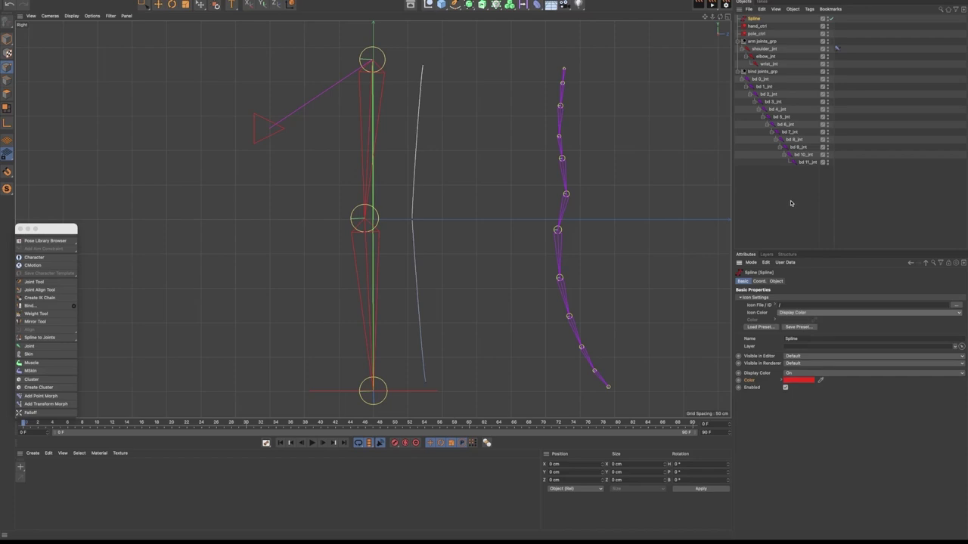
Add an IK-Spline rigging tag to bd 0_jnt and set its type to Equal
click(761, 79)
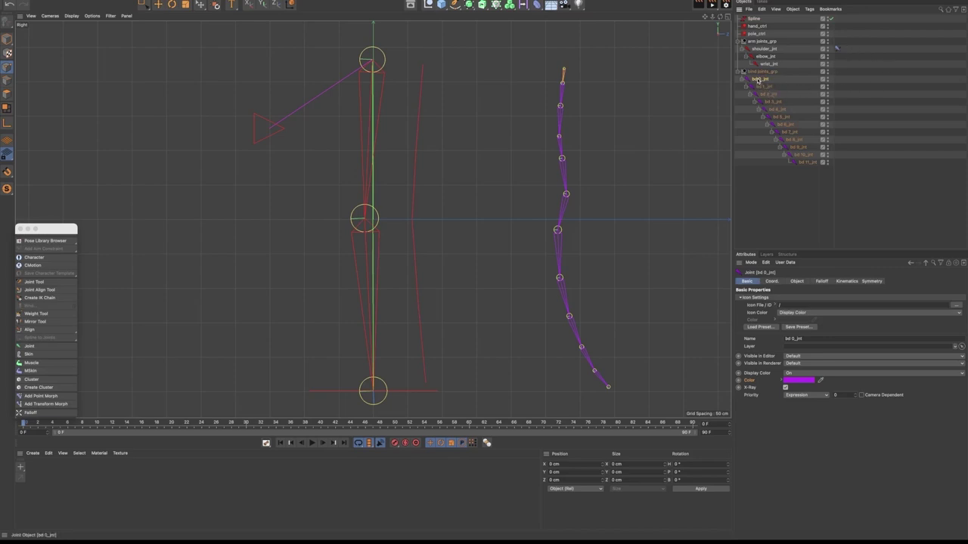
right_click(757, 81)
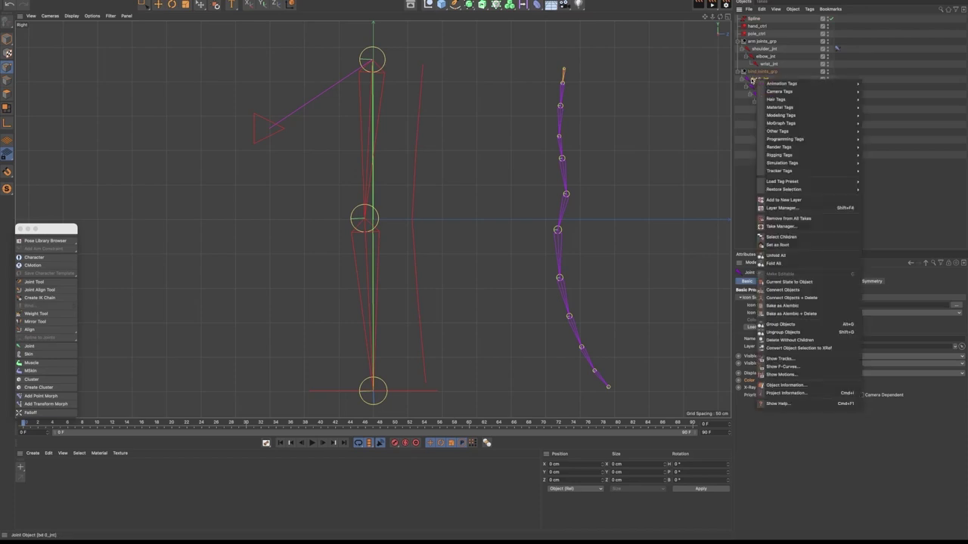
mouse_move(791, 155)
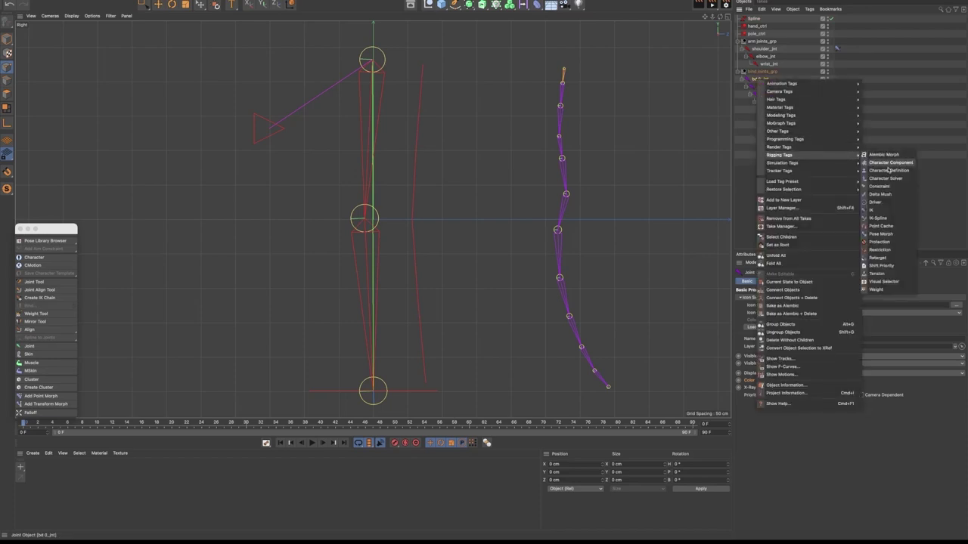
click(879, 218)
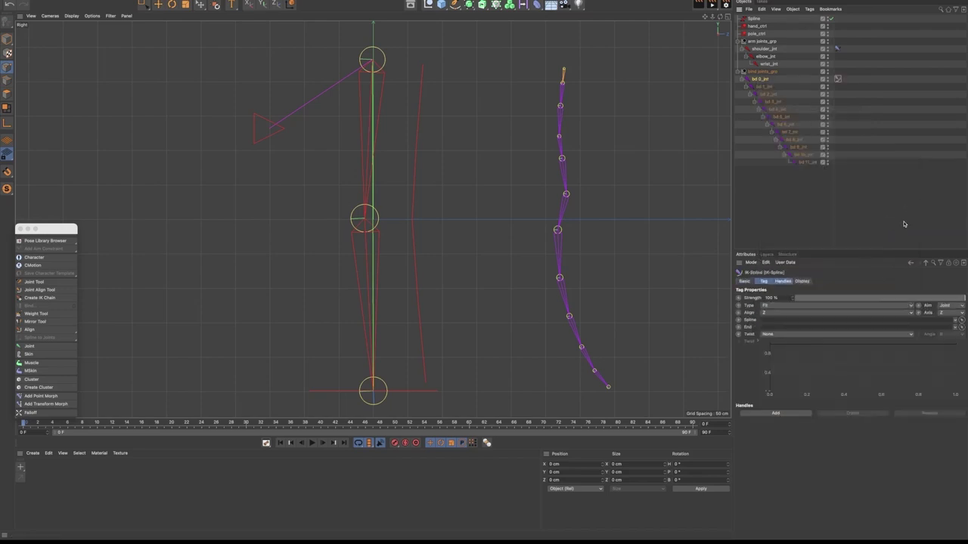
click(765, 306)
click(776, 331)
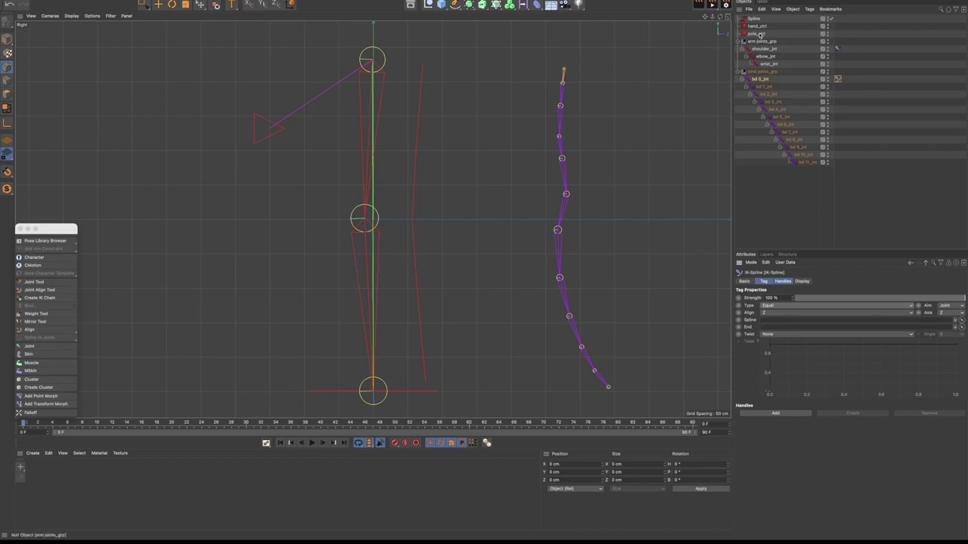
Assign Spline as the IK-Spline tag's guide and bd 11_jnt as its end joint, and show the tag's handle settings
drag(753, 19, 772, 321)
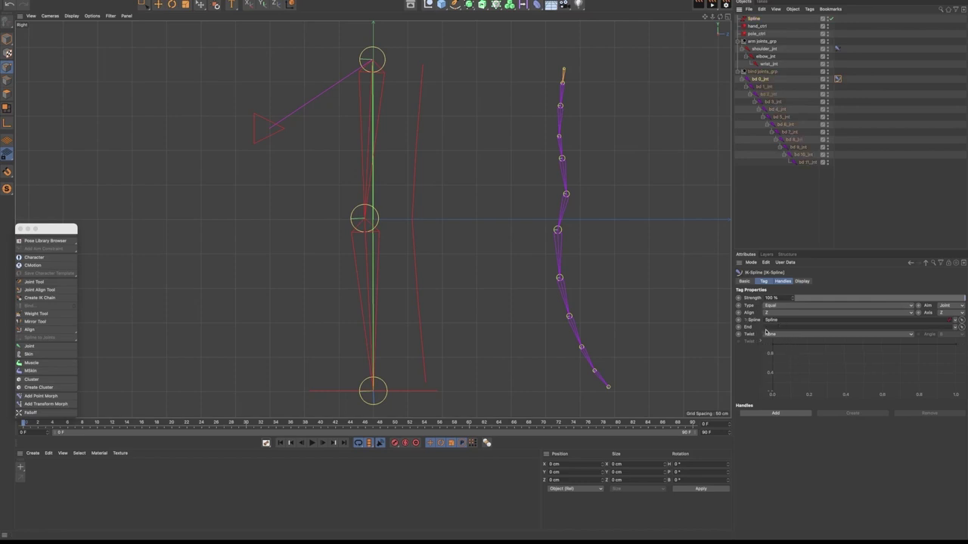
drag(806, 161, 787, 328)
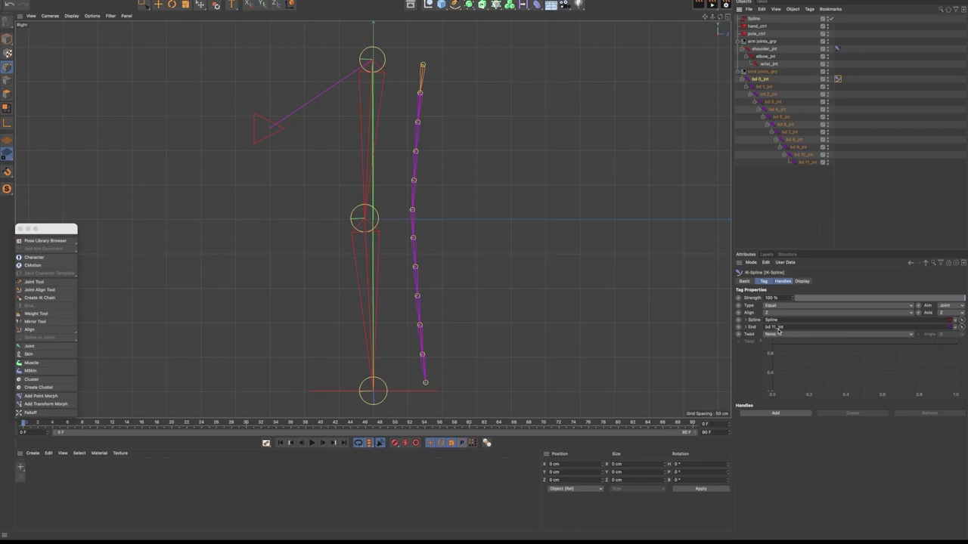
click(783, 281)
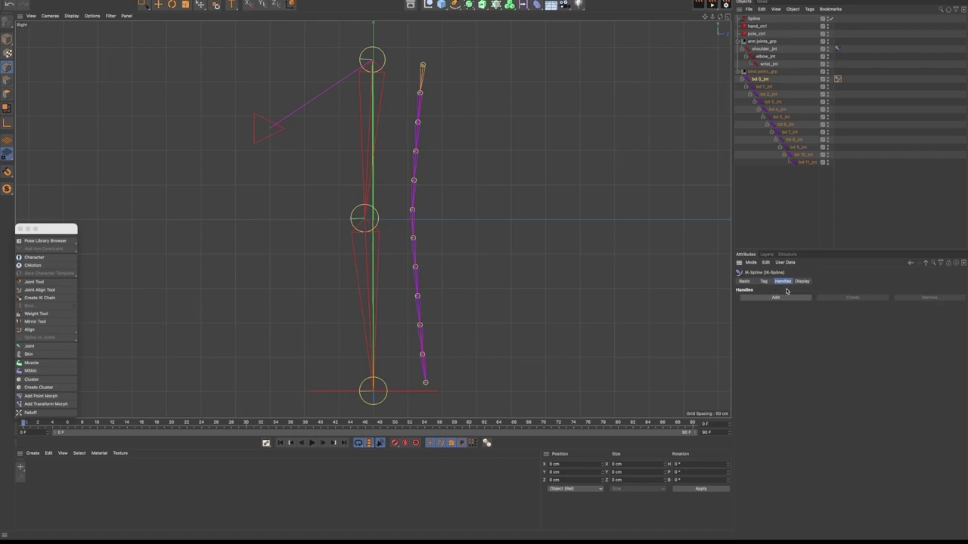
Add three handles to bd 0_jnt's IK-Spline tag and create null objects for all of them
click(776, 298)
click(773, 298)
click(771, 298)
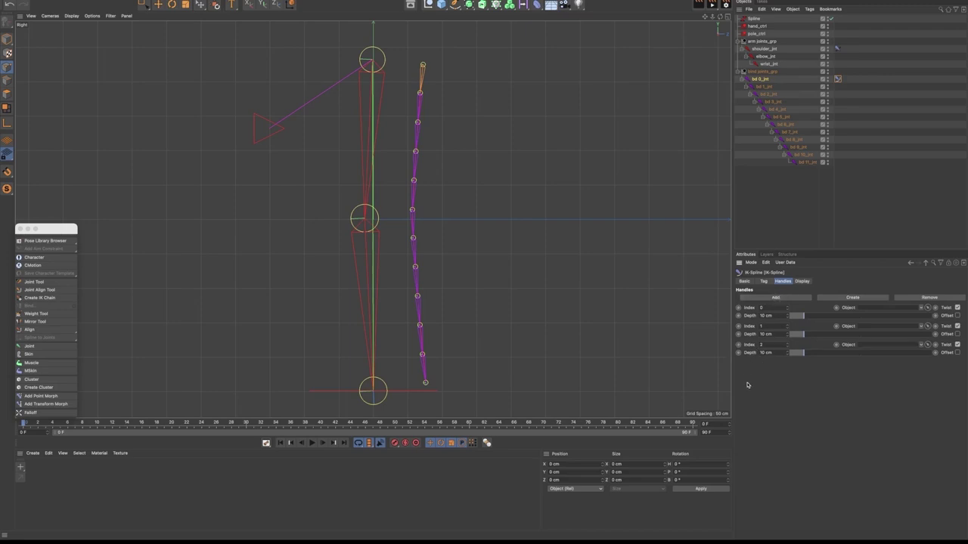
click(858, 298)
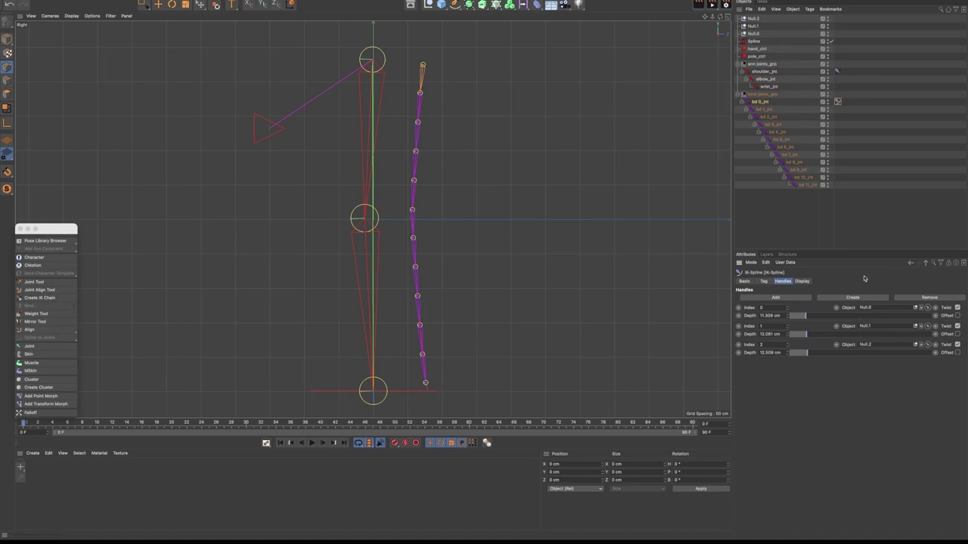
Test the bind chain's bending by moving Null.0 in Model mode, and undo the move
click(756, 34)
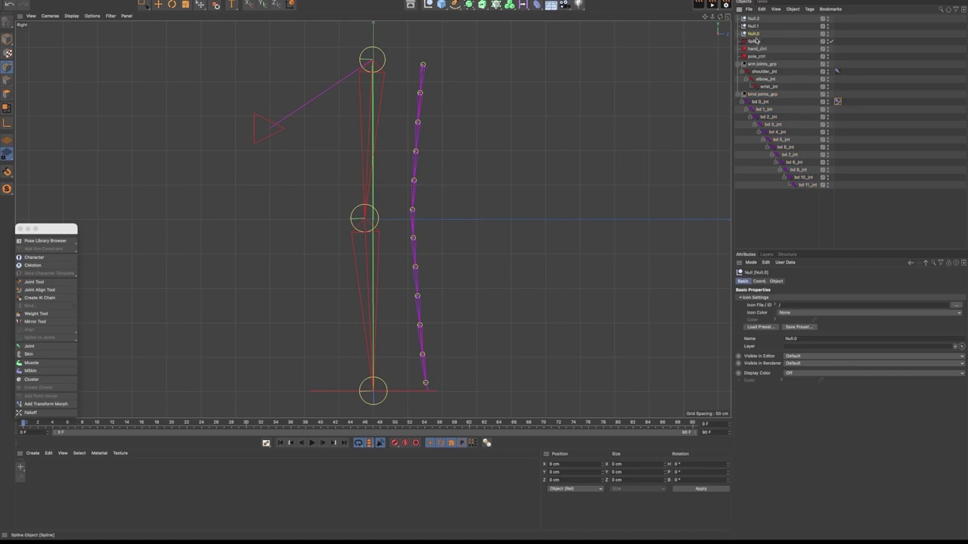
click(7, 39)
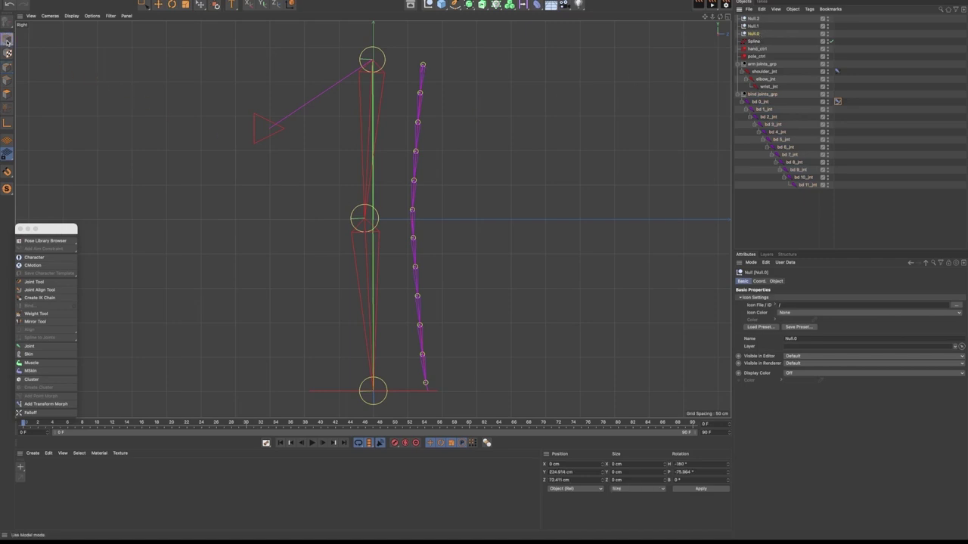
click(158, 6)
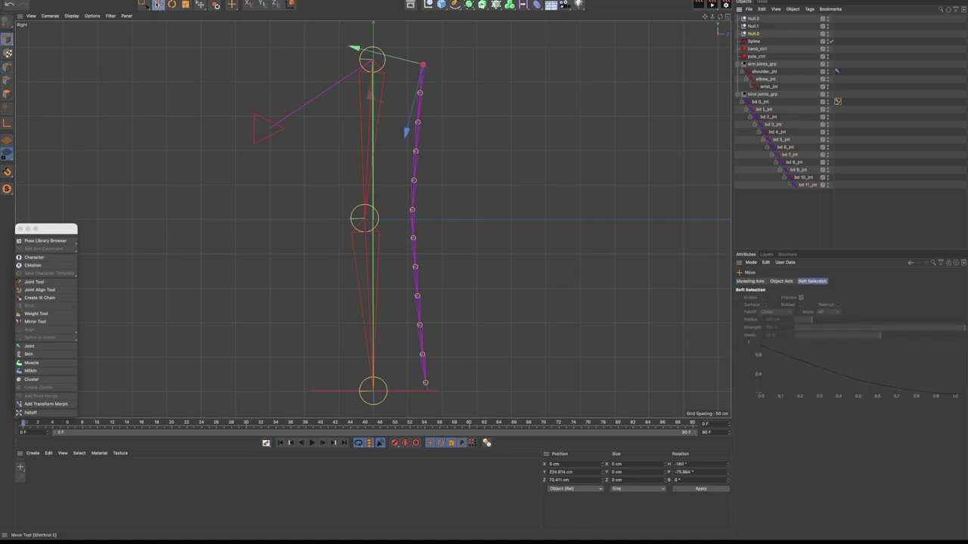
drag(368, 97, 342, 113)
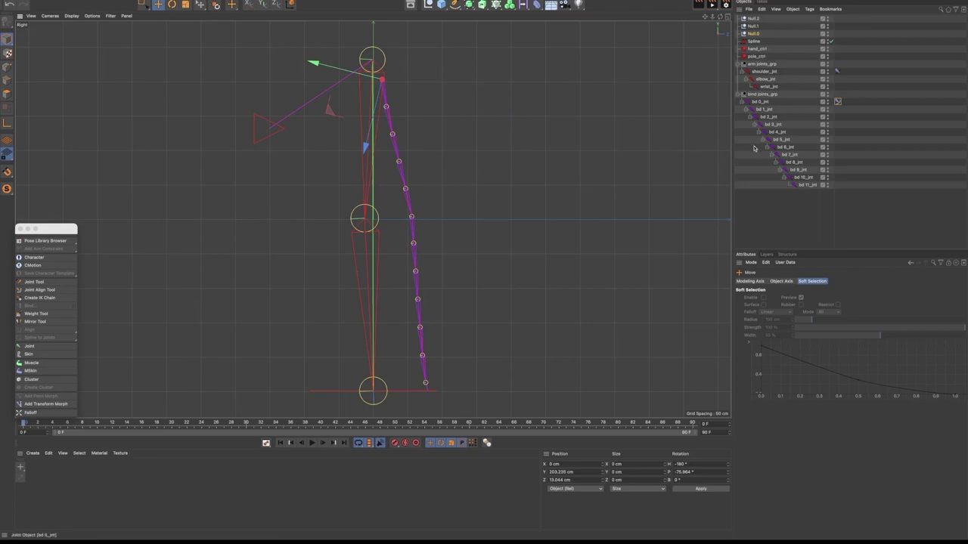
key(ctrl+z)
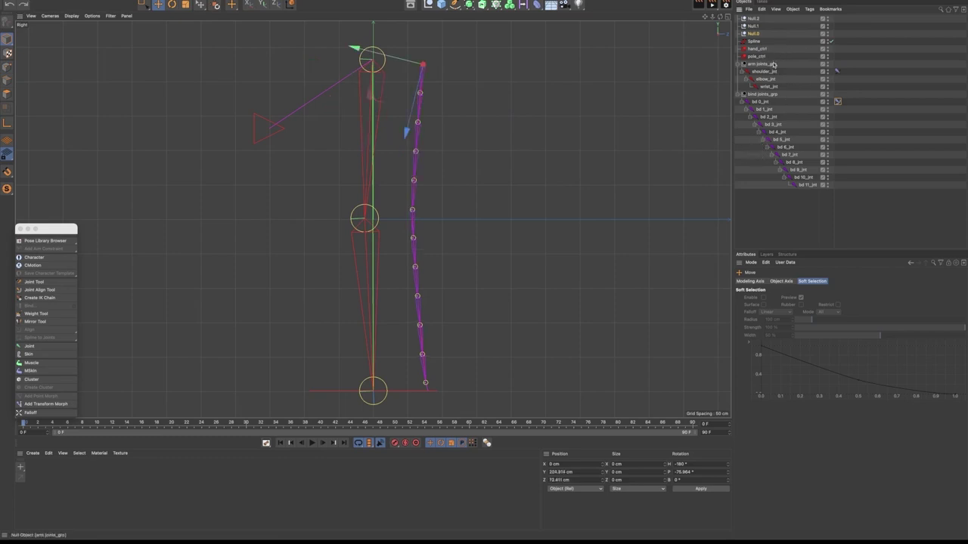
Rename Null.0 as shoulder, Null.1 as elbow and Null.2 as wrist
double_click(754, 34)
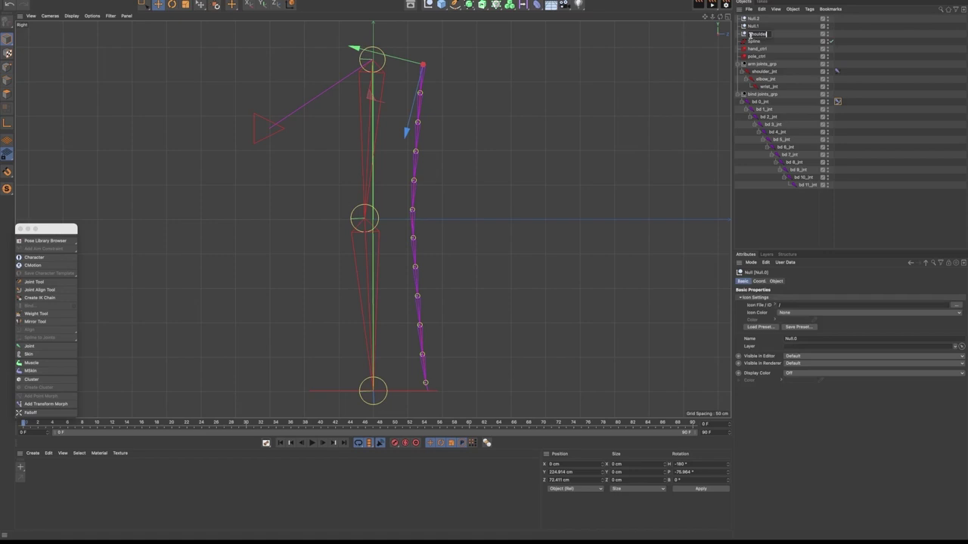
key(shift+Tab)
text(e)
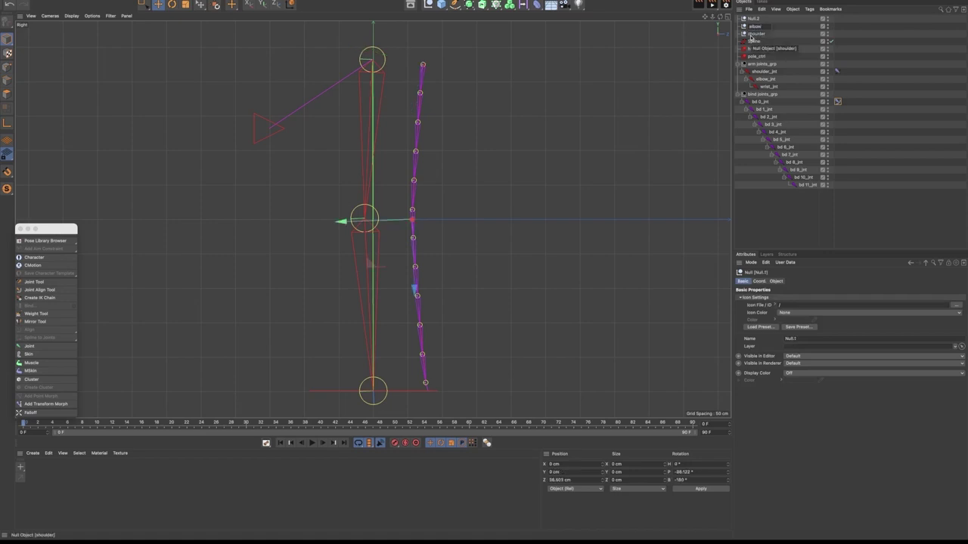
key(shift+Tab)
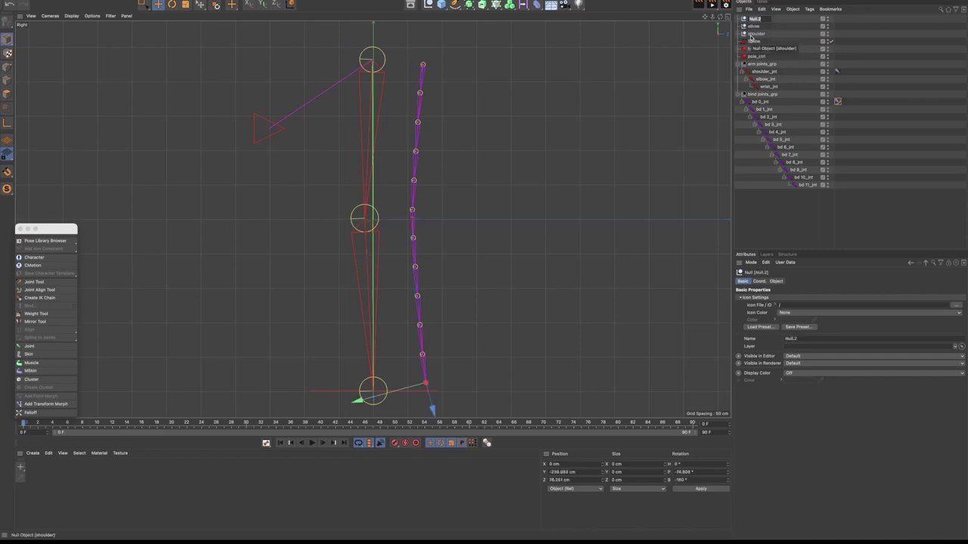
text(wrist)
key(Return)
Append the suffix _hdnl to the names of the wrist, elbow and shoulder nulls with the Naming Tool
shift+click(756, 33)
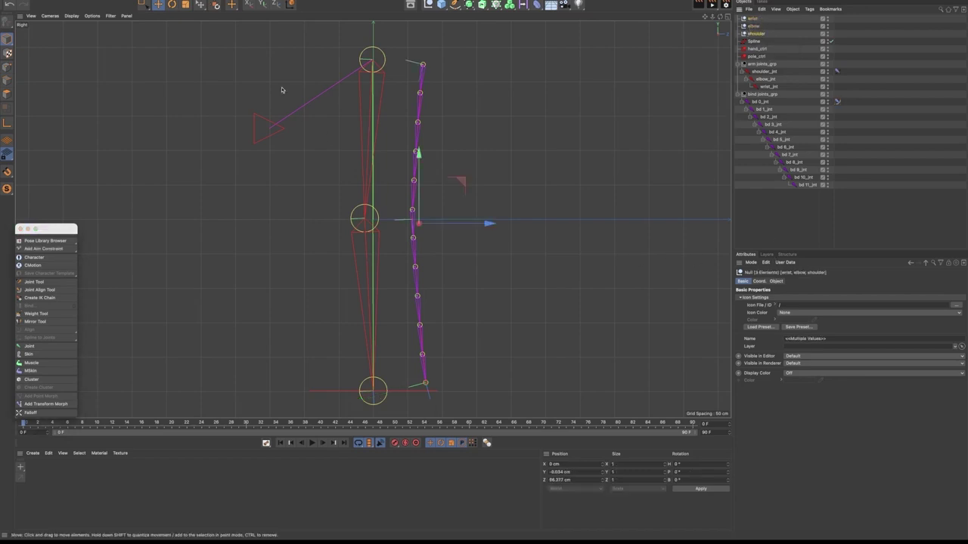
click(232, 4)
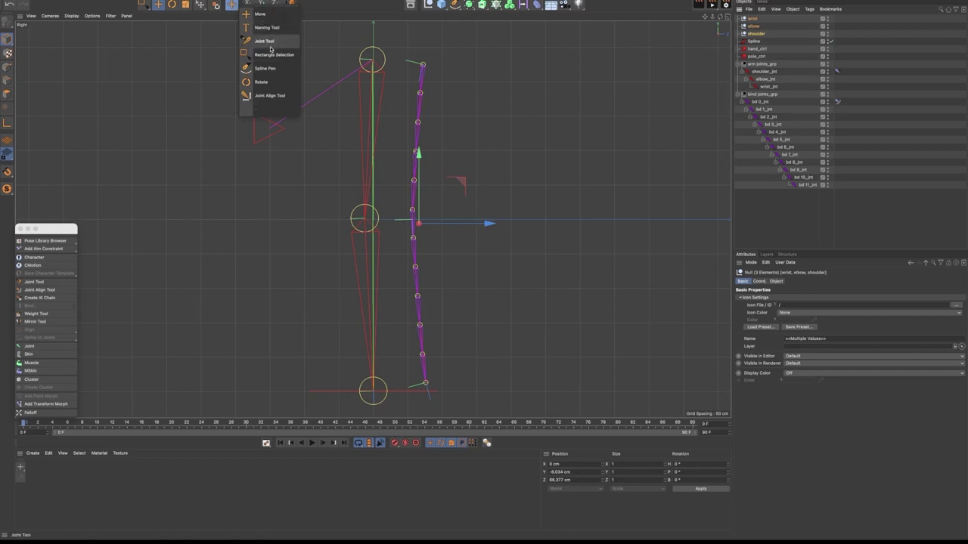
click(275, 29)
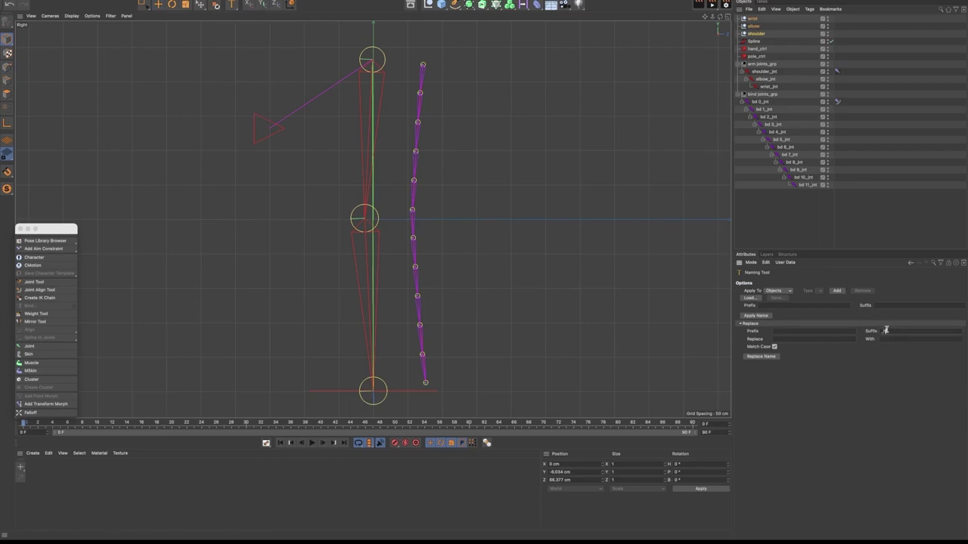
click(764, 356)
Set the display shape of the three handle nulls to None
click(763, 26)
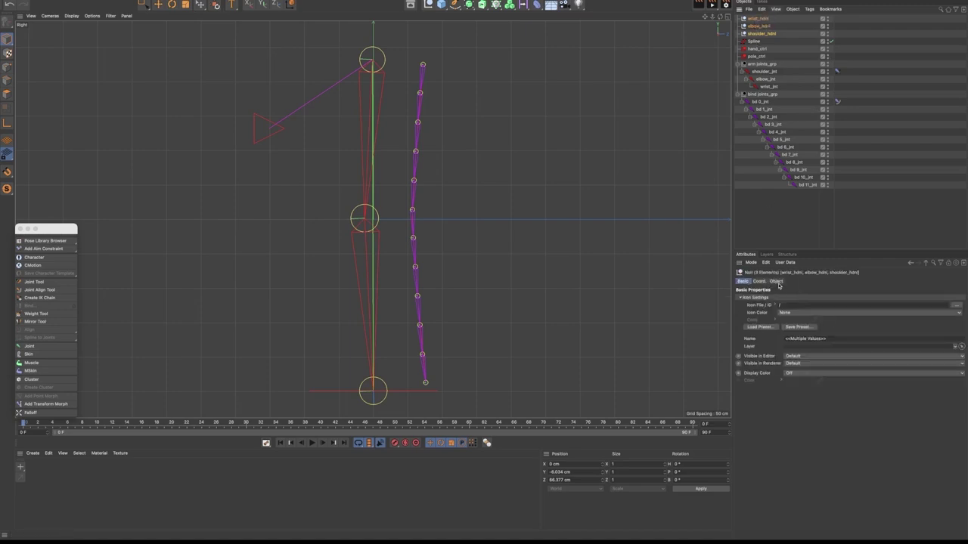
click(777, 281)
click(786, 301)
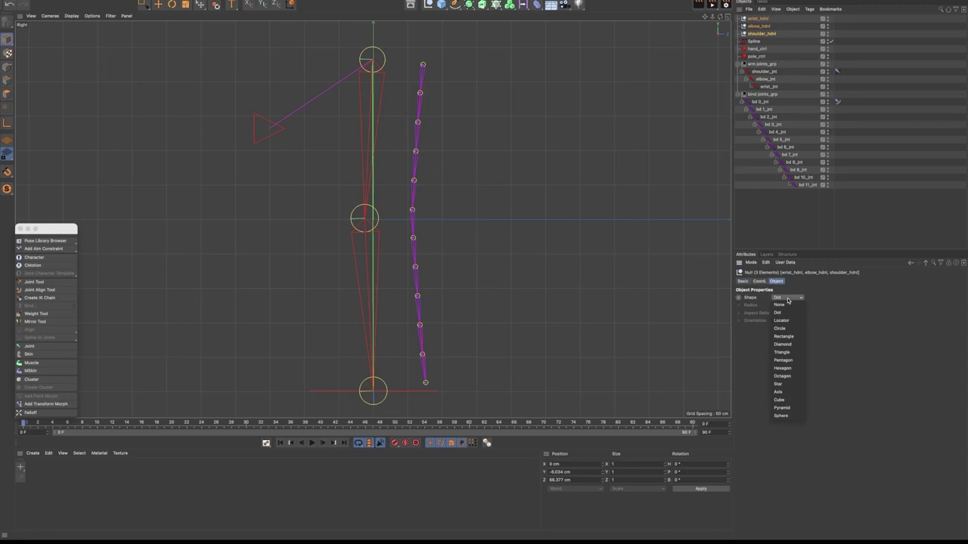
click(786, 305)
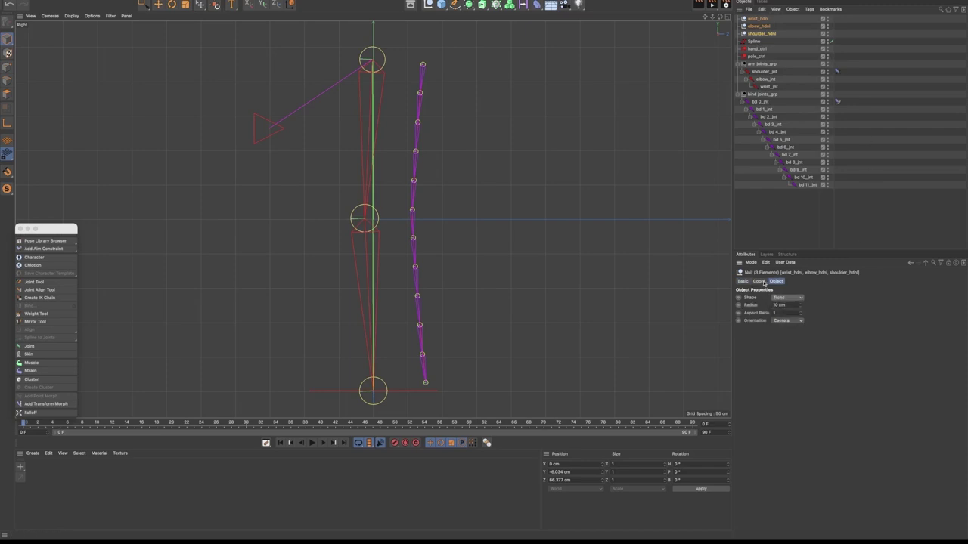
Turn on the white display color for the three handle nulls, set their icon color to Display Color, and deselect them
click(743, 281)
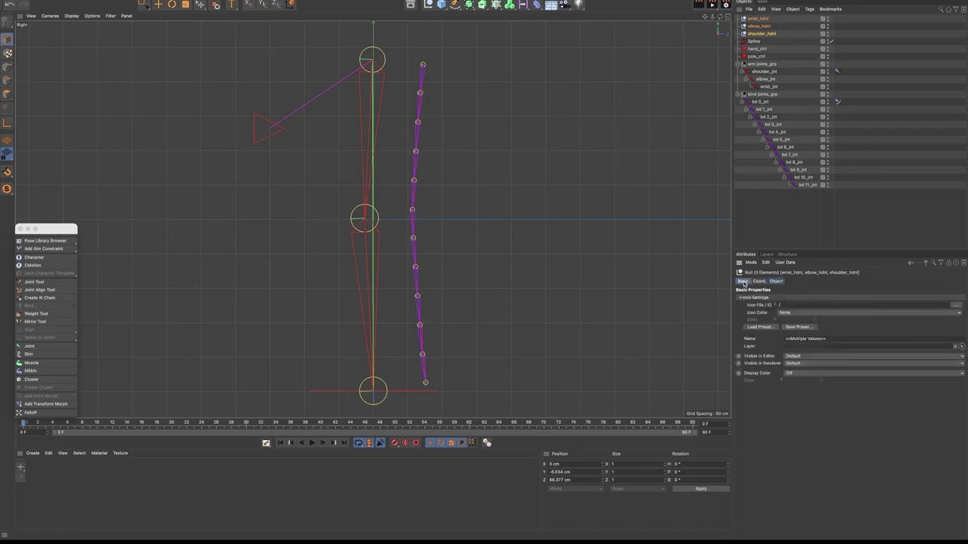
click(791, 376)
click(792, 384)
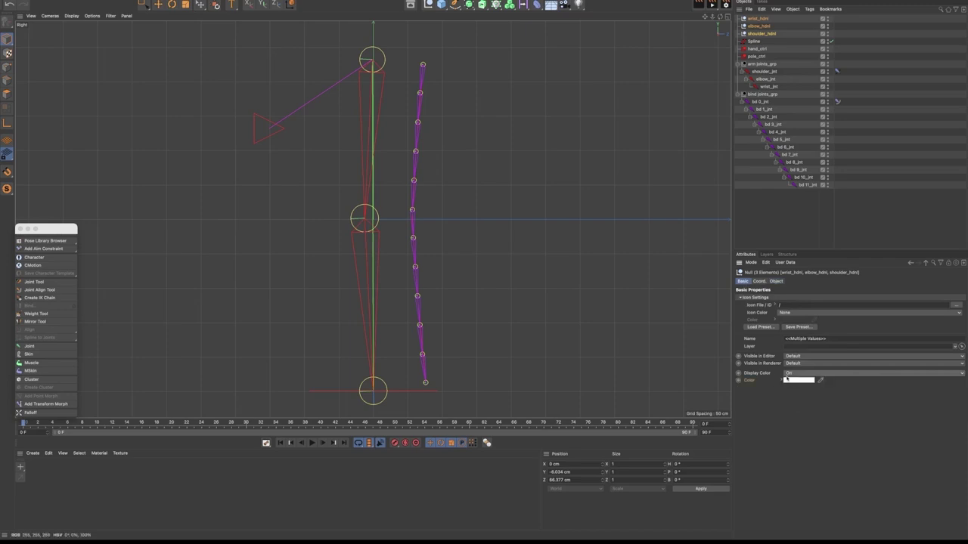
click(786, 315)
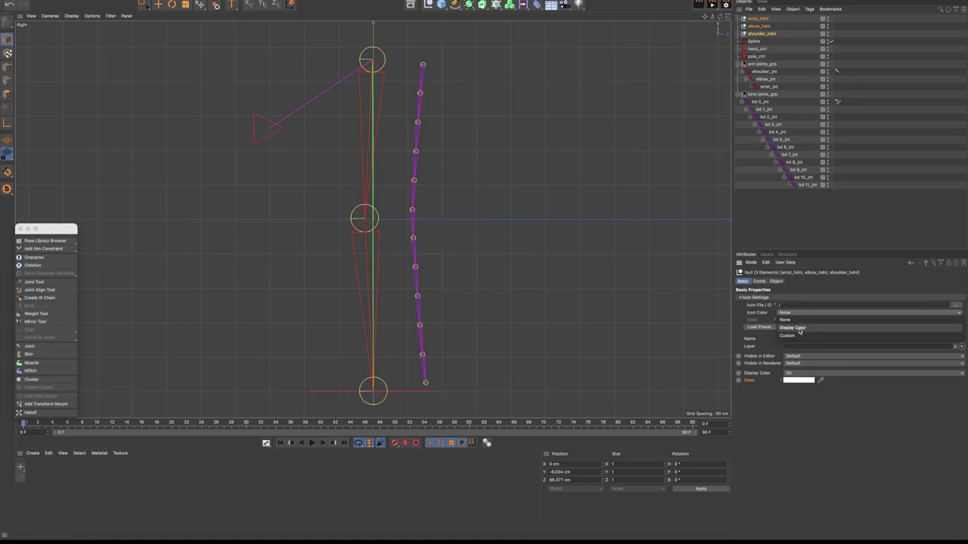
click(804, 330)
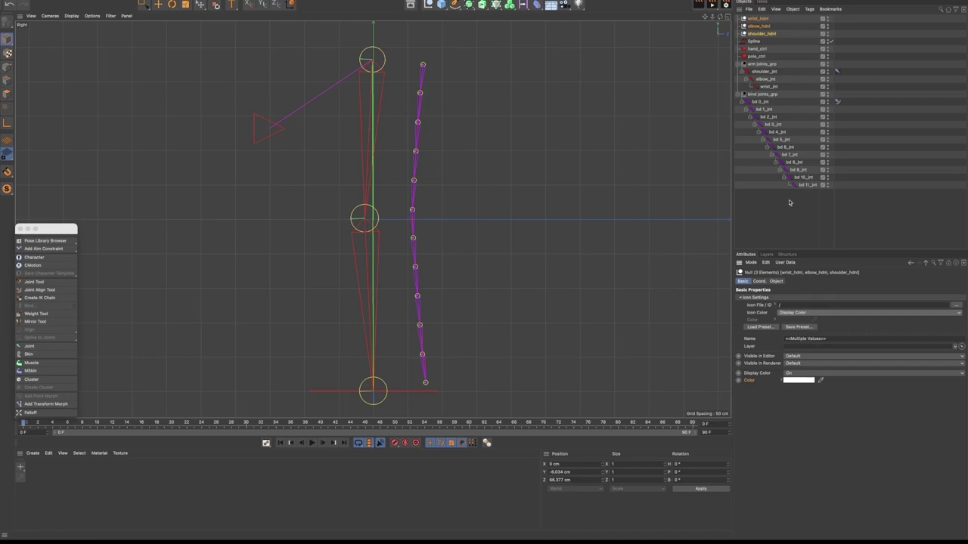
click(776, 223)
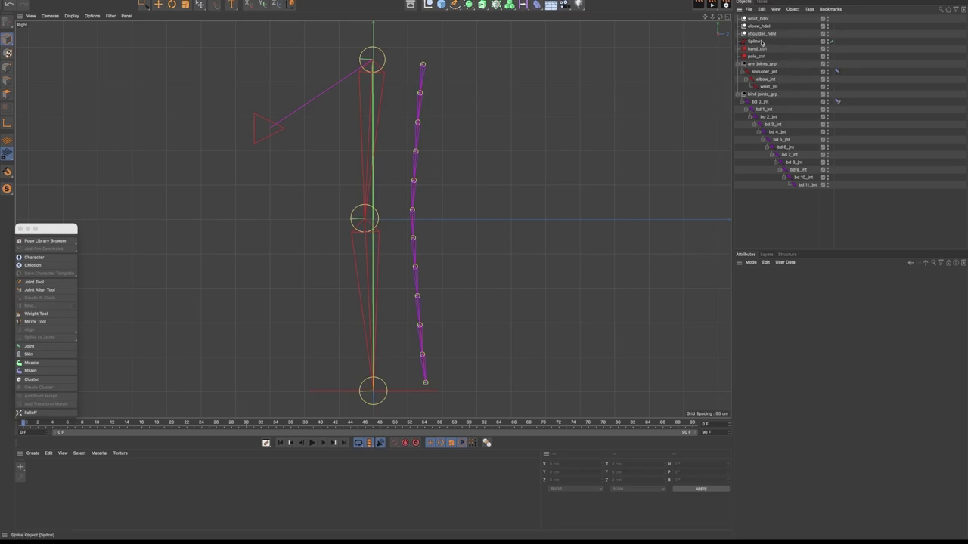
Parent shoulder_hdnl under shoulder_jnt, elbow_hdnl under elbow_jnt and wrist_hdnl under wrist_jnt
drag(757, 35, 766, 76)
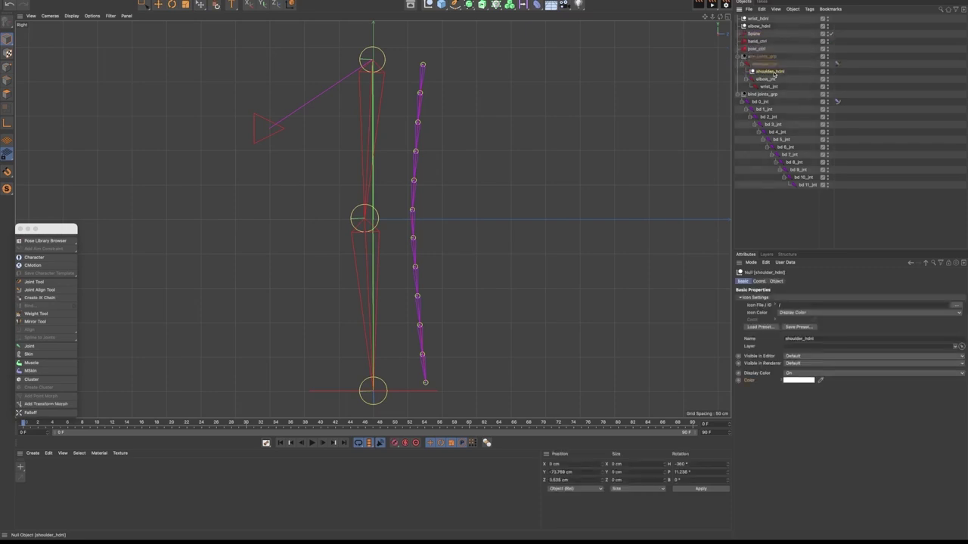
drag(756, 28, 766, 80)
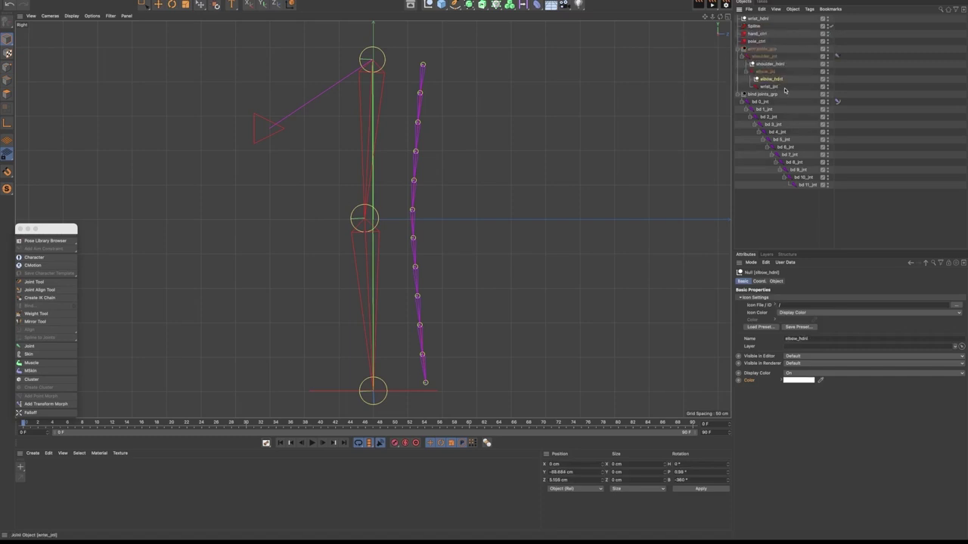
drag(756, 19, 772, 88)
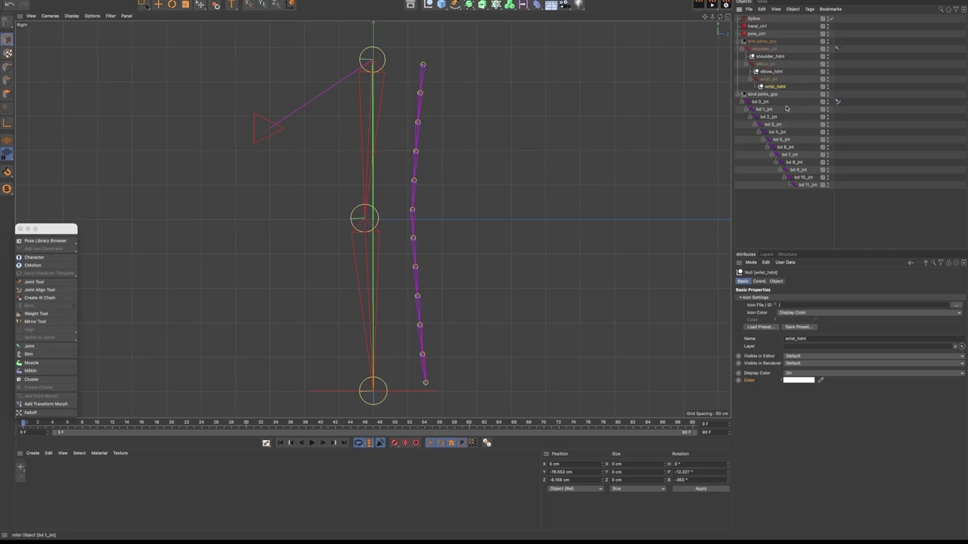
Set shoulder_hdnl's position and rotation coordinates to 0 so it aligns with shoulder_jnt
click(767, 58)
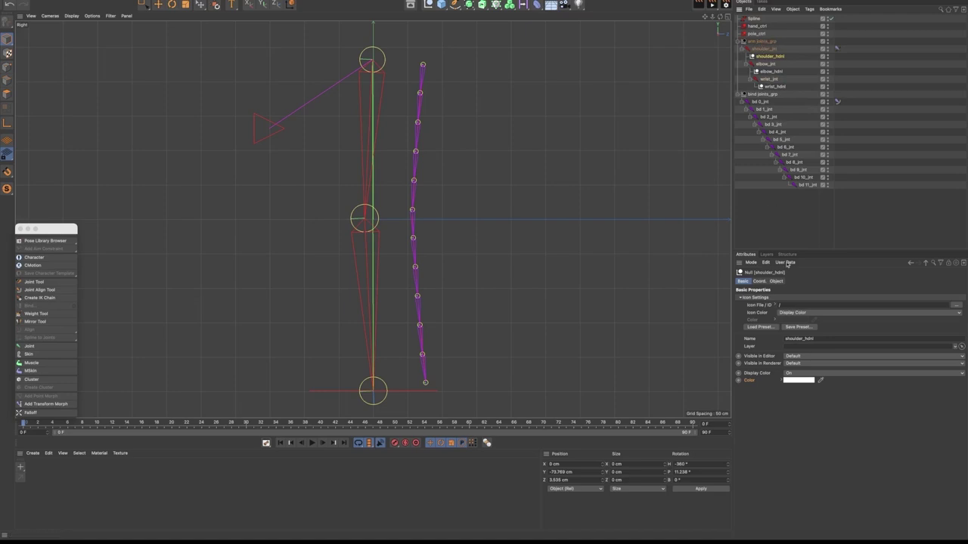
click(760, 281)
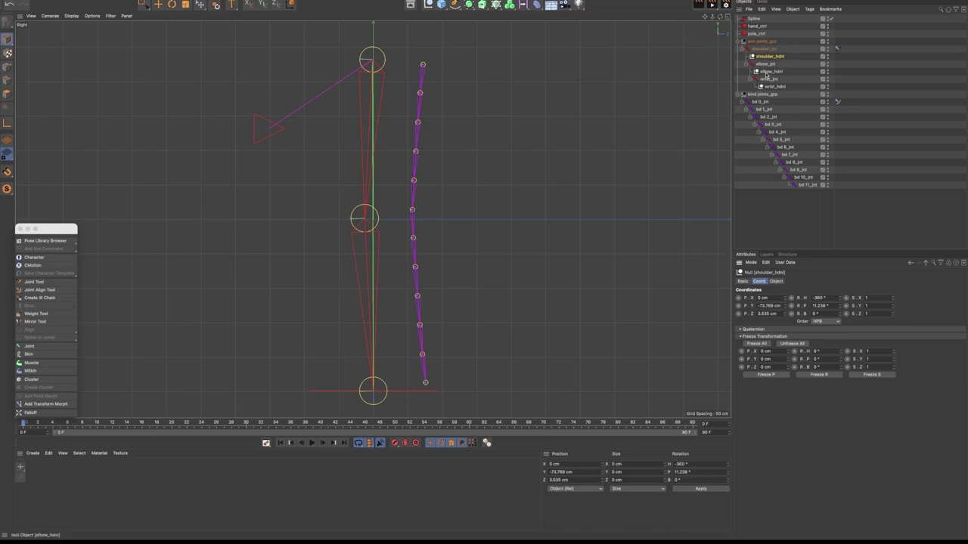
drag(779, 306, 755, 307)
text(0)
key(Tab)
text(0)
key(Return)
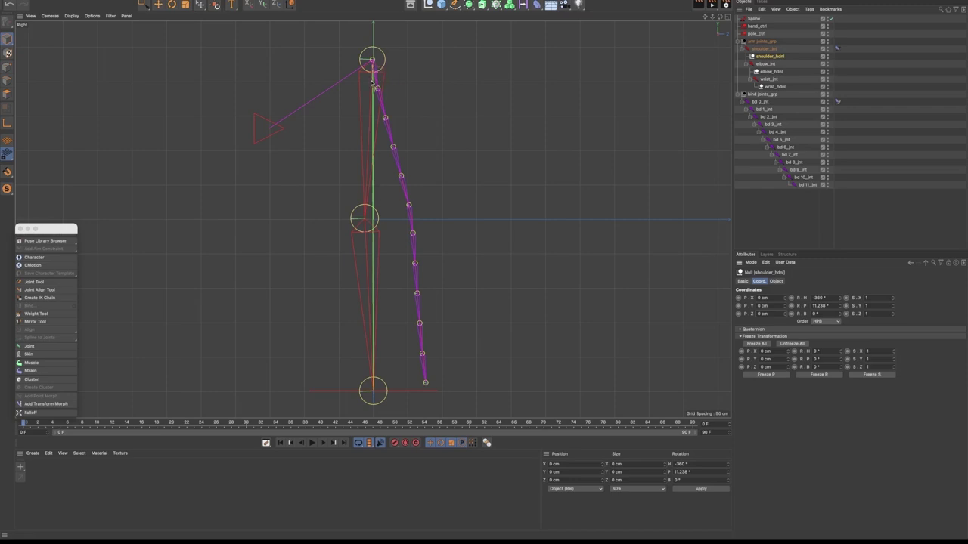
key(Tab)
text(0)
key(Return)
Zero out the position and rotation of elbow_hdnl and wrist_hdnl so each aligns with its parent joint
click(772, 72)
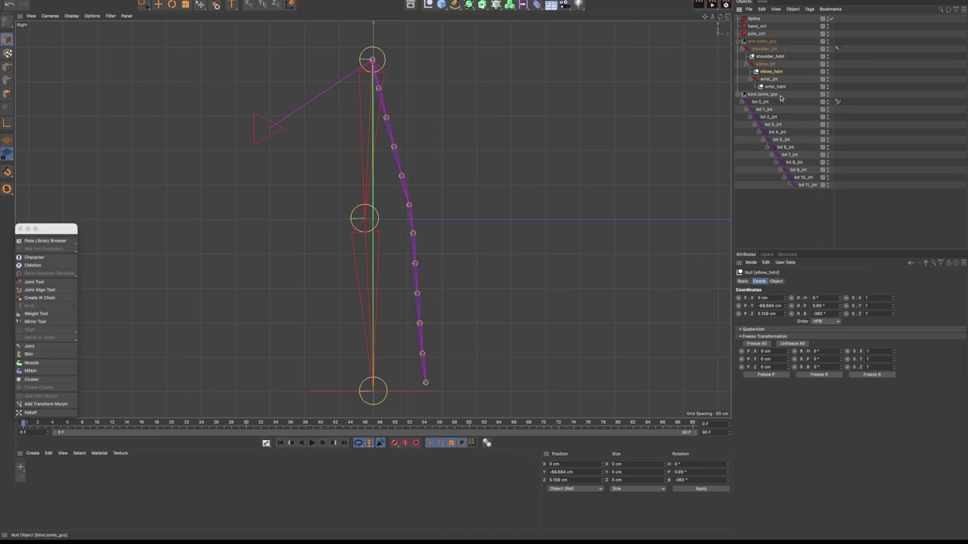
click(830, 305)
text(0)
key(Tab)
click(777, 306)
text(0)
key(Tab)
text(0)
key(Return)
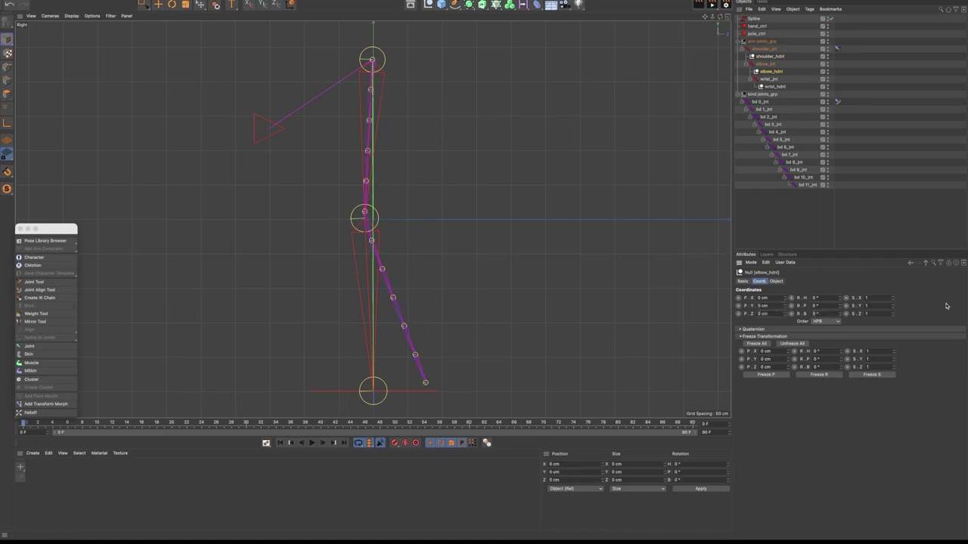
click(774, 86)
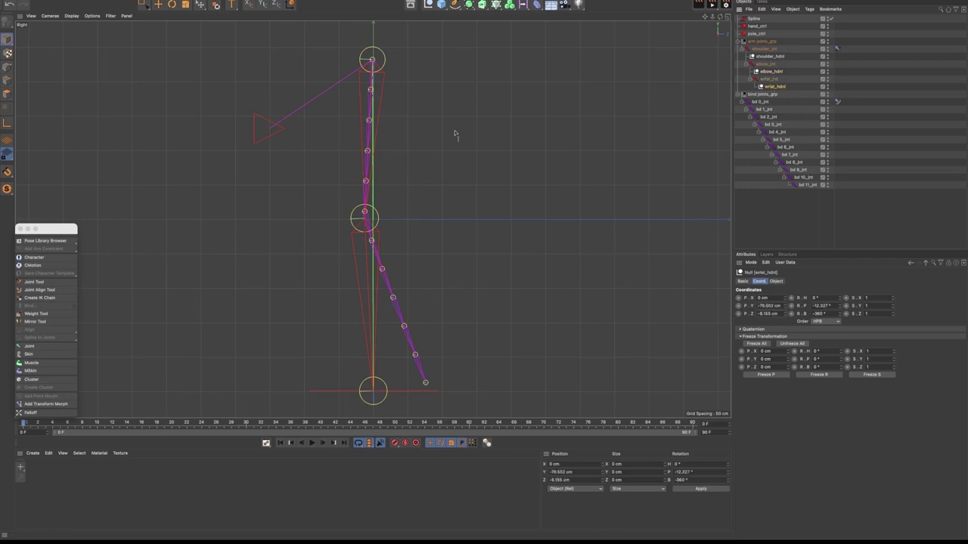
click(216, 6)
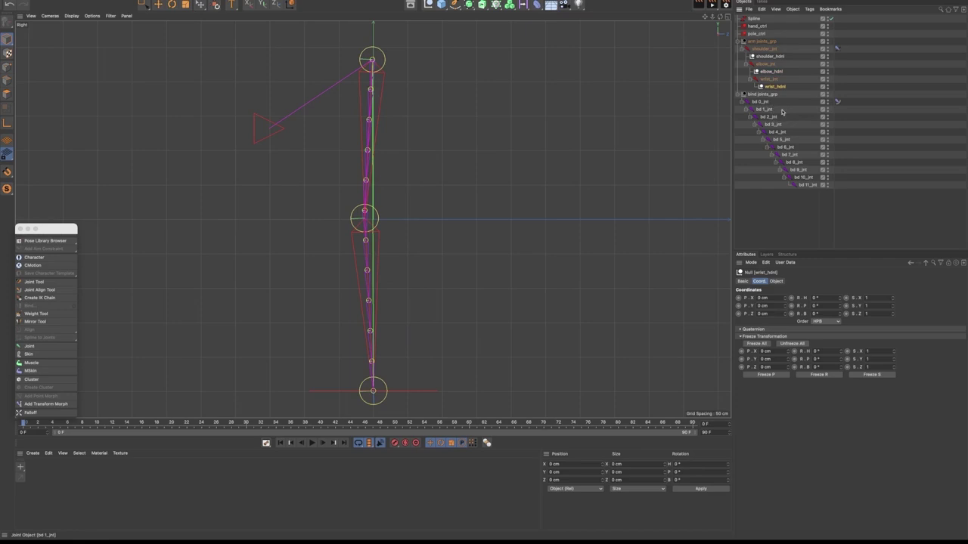
Test the arm's bending by moving hand_ctrl up and away from the arm, and undo the move
click(756, 27)
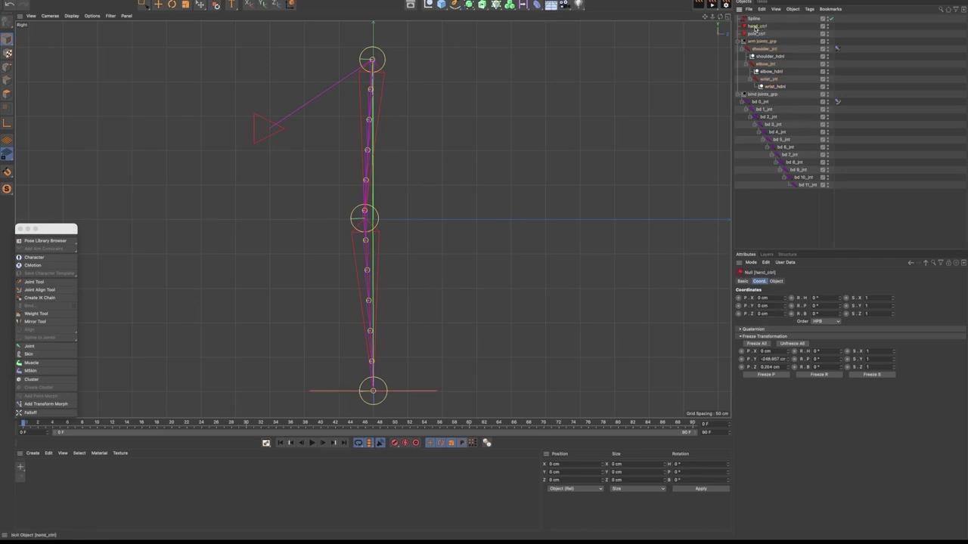
click(158, 5)
drag(143, 4, 189, 28)
drag(287, 352, 334, 406)
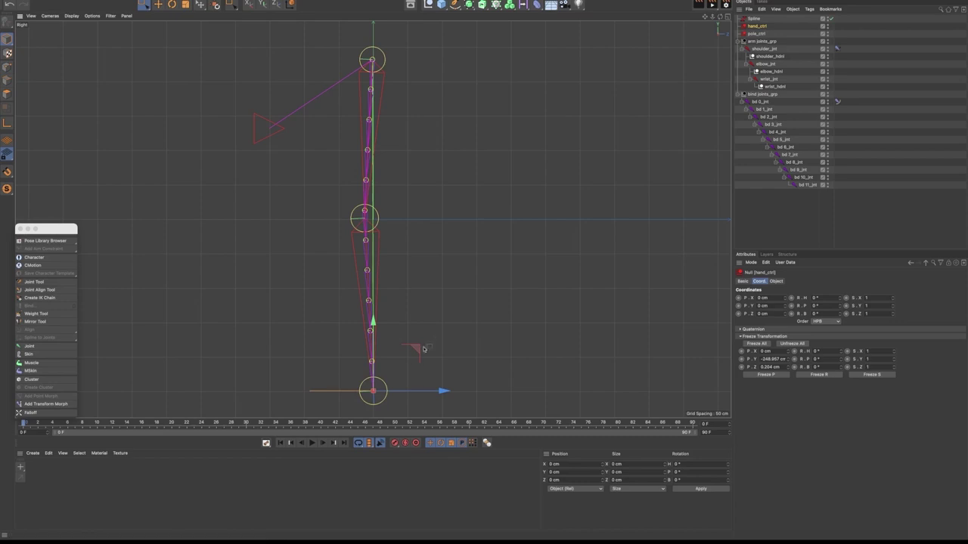
drag(418, 350, 514, 288)
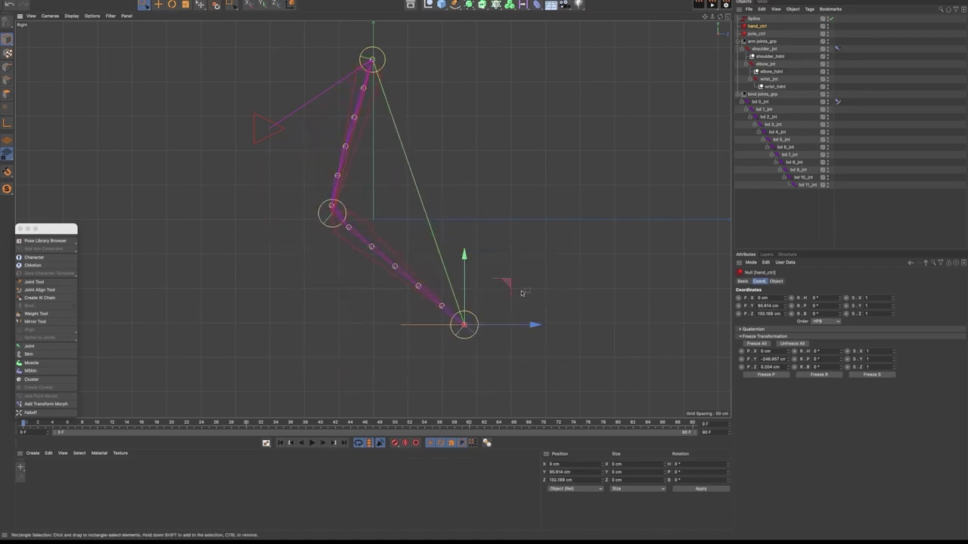
key(ctrl+z)
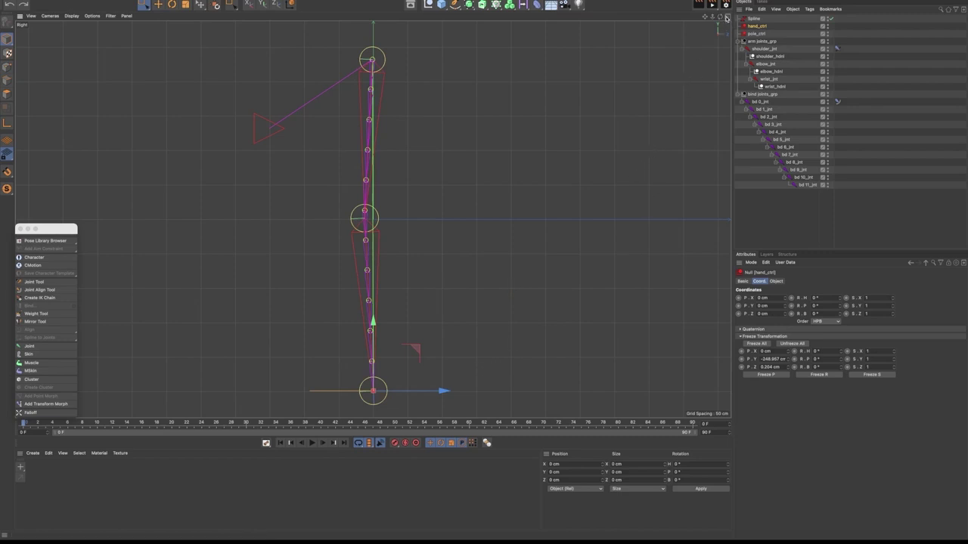
In the perspective view, set the bone display of all bind joints, bd 0_jnt to bd 11_jnt, to Box
click(727, 17)
click(370, 17)
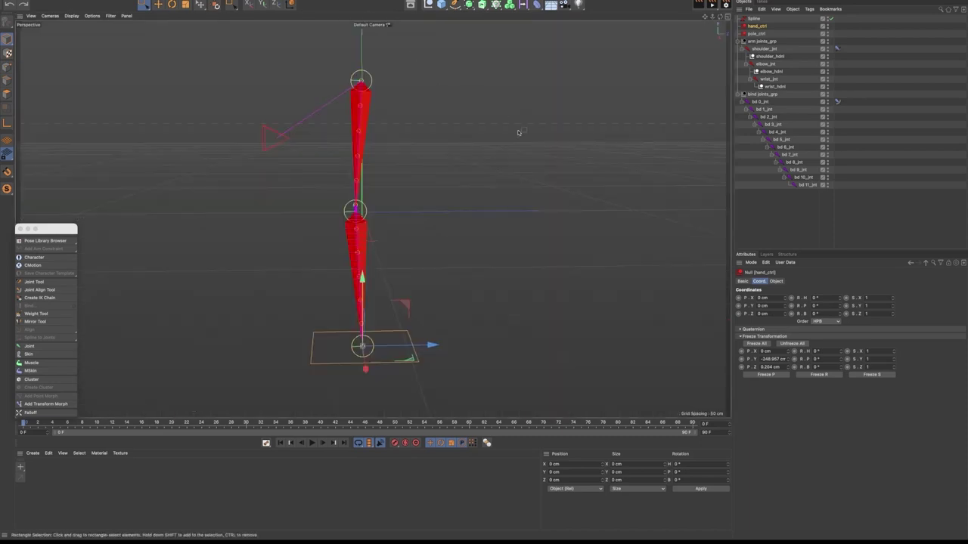
alt+drag(370, 262, 431, 261)
alt+drag(368, 203, 453, 232)
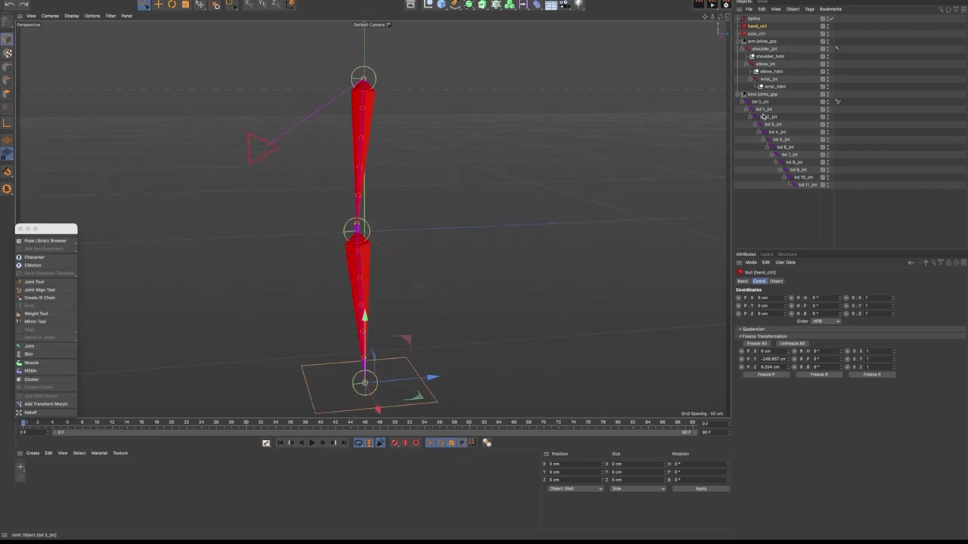
middle_click(758, 103)
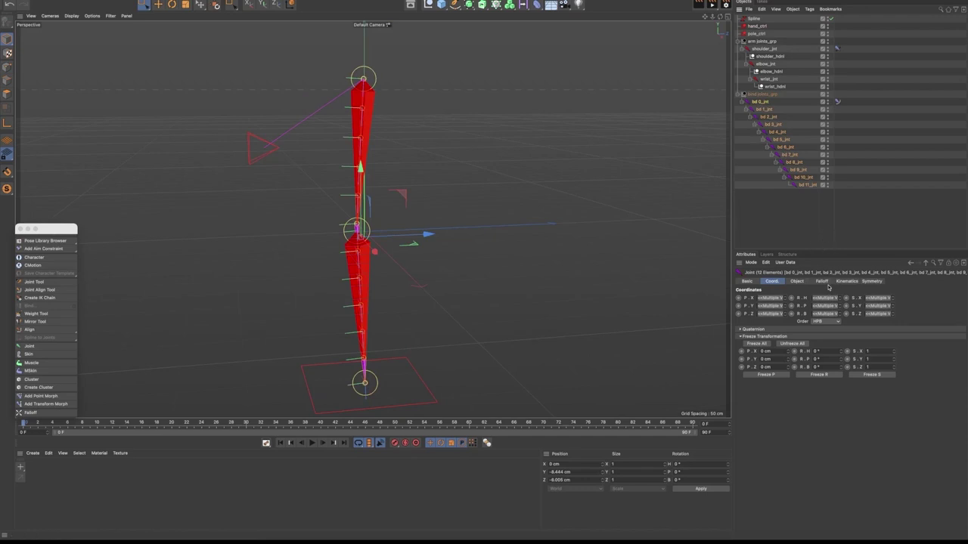
click(797, 281)
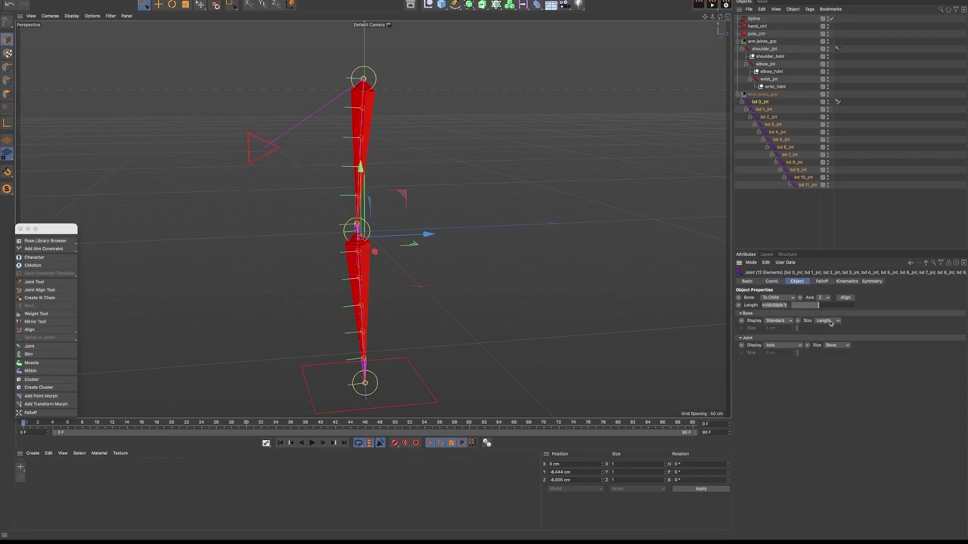
click(777, 321)
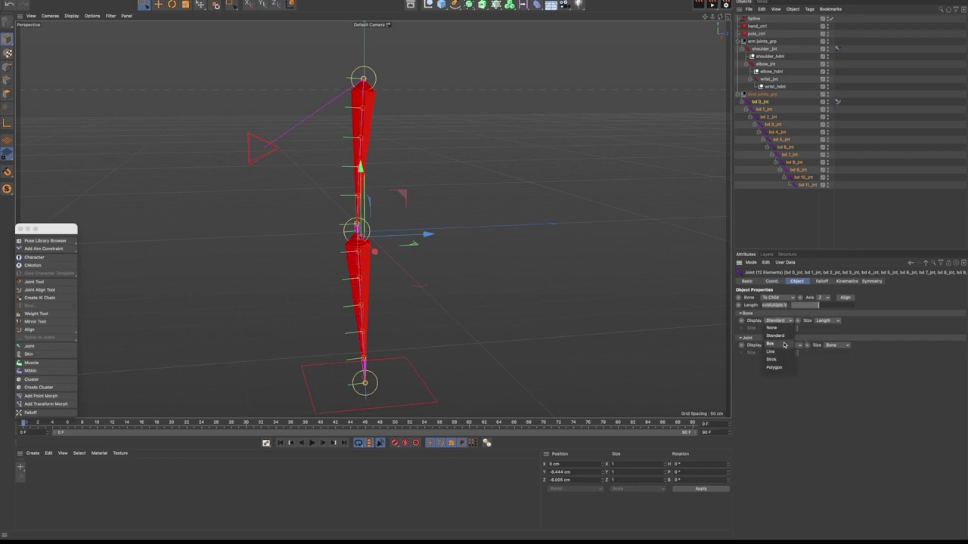
click(771, 345)
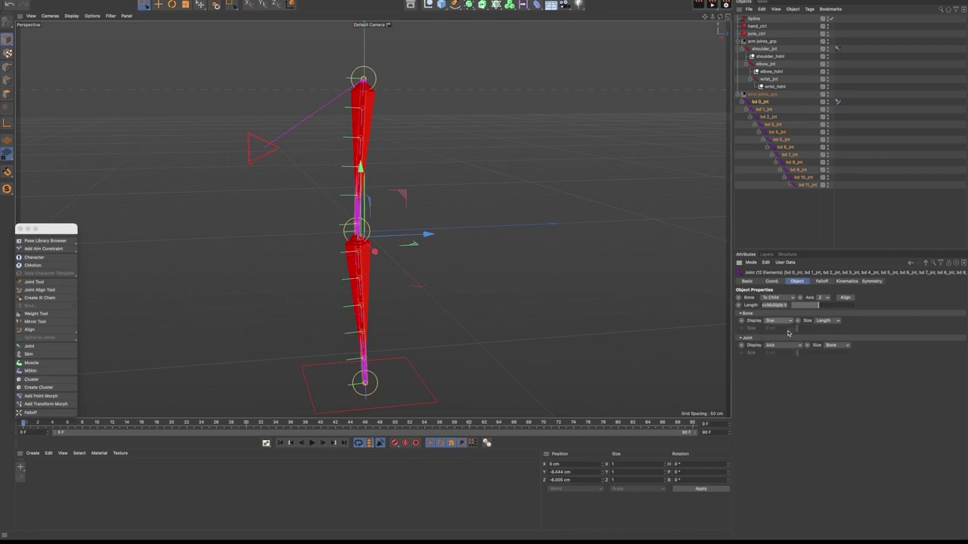
Switch the bind joints' bone size to Custom and set it to 10 cm
click(826, 321)
click(824, 328)
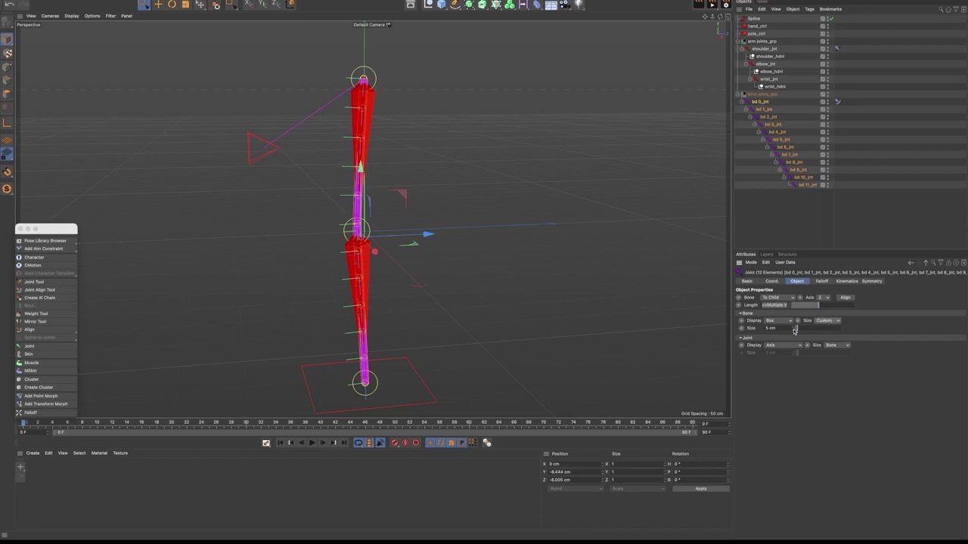
drag(793, 329, 786, 327)
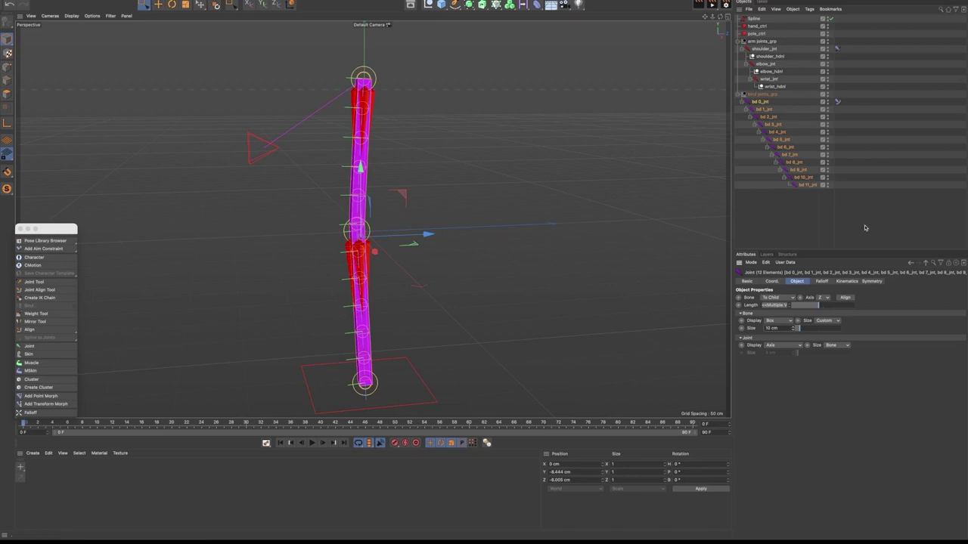
Test how the box-shaped bind chain bends by moving hand_ctrl up and away, and undo the move
alt+drag(368, 300, 417, 302)
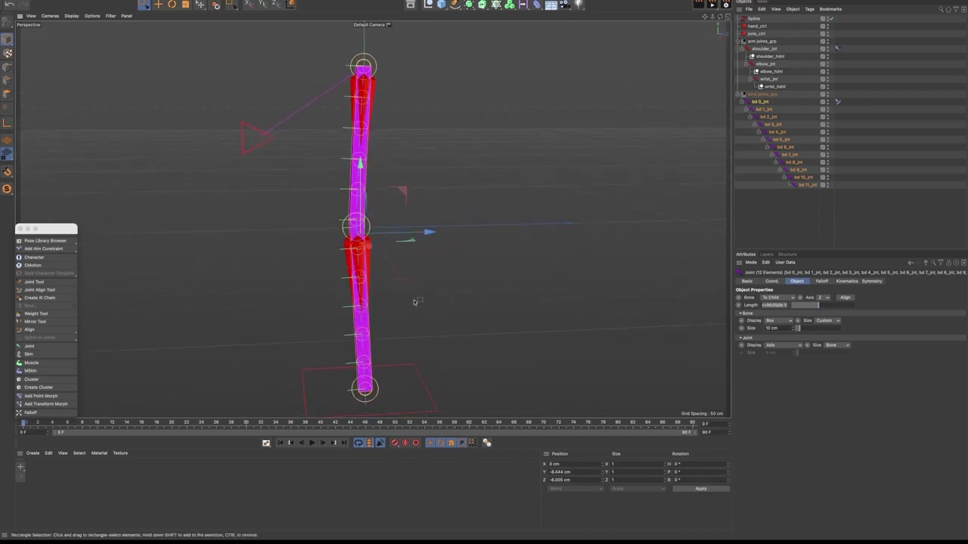
click(428, 390)
drag(417, 339, 524, 218)
key(ctrl+z)
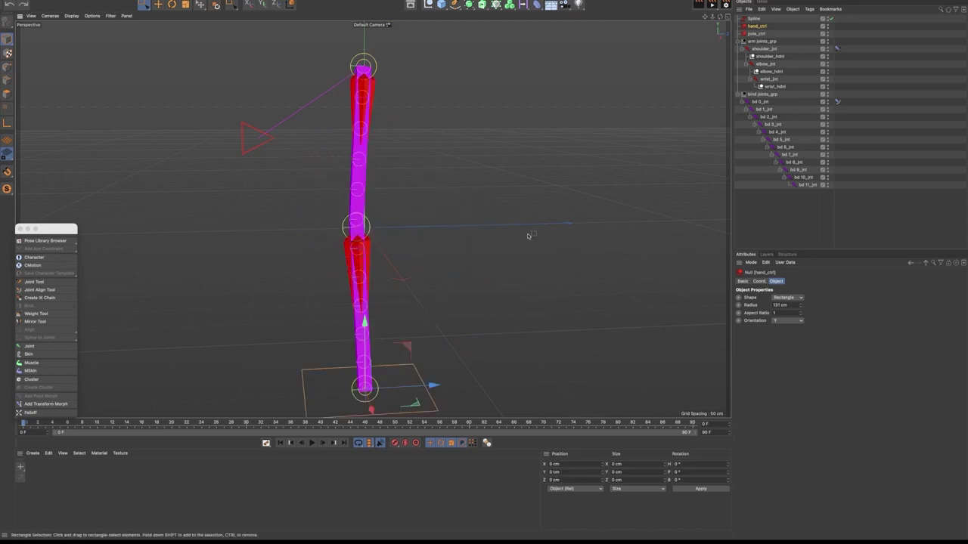
Test bending the bind chain by moving elbow_hdnl outward along its Y axis, and undo the move
scroll(405, 245, down, 2)
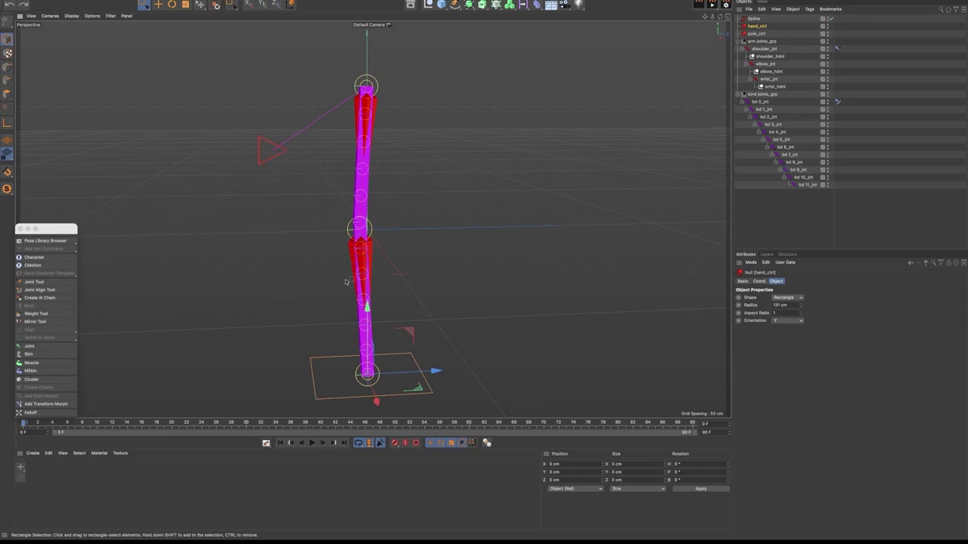
click(770, 71)
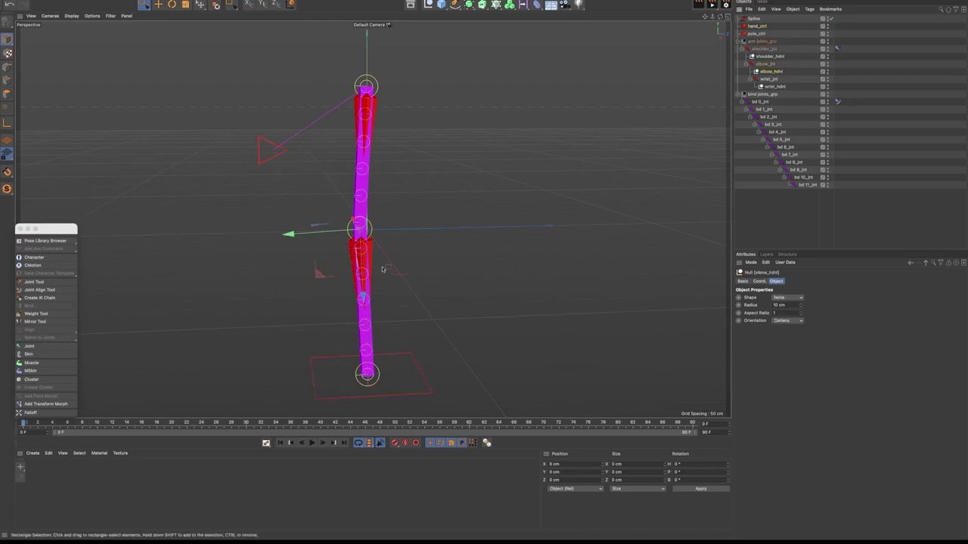
drag(289, 233, 235, 261)
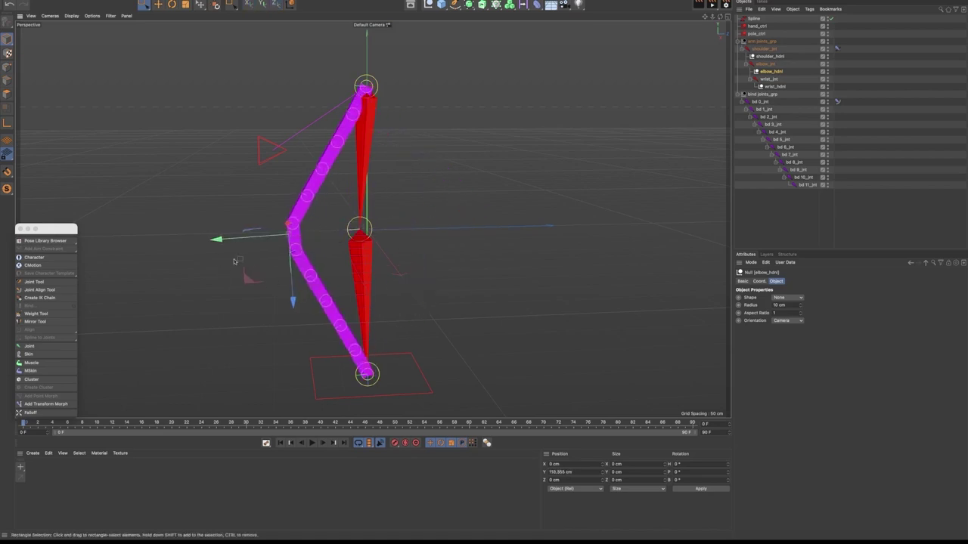
key(super+z)
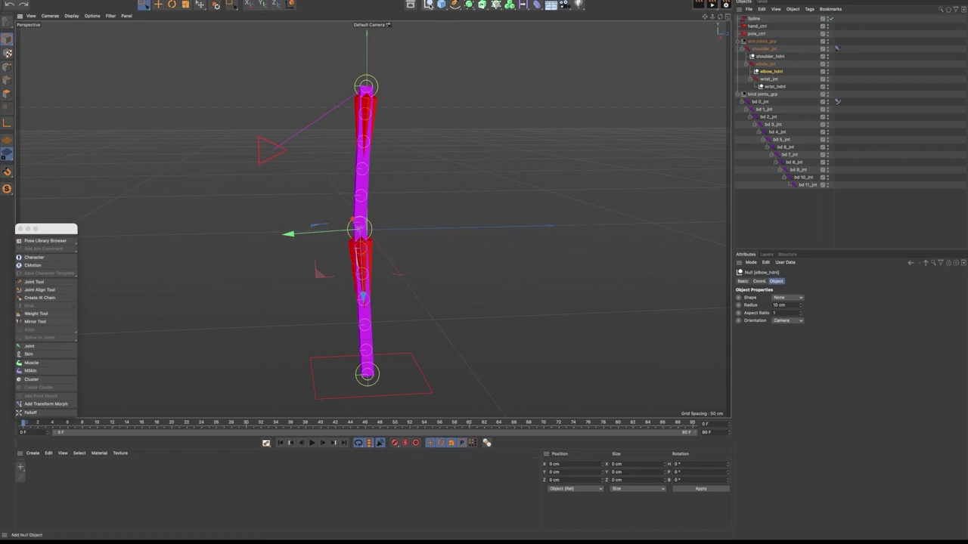
Add a null object and name it elbow_ctrl
click(427, 6)
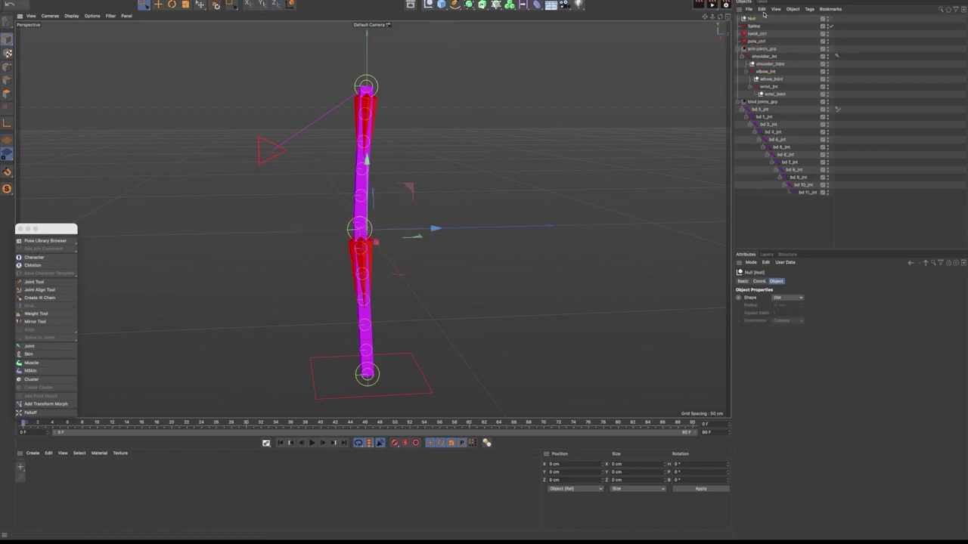
double_click(750, 19)
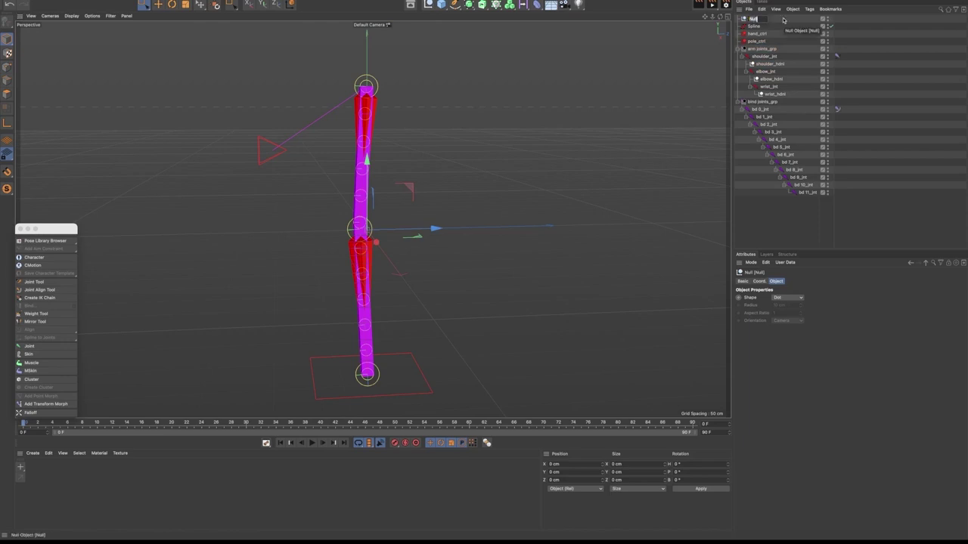
text(el)
text(bow)
text(_)
text(ct)
text(rl)
key(Return)
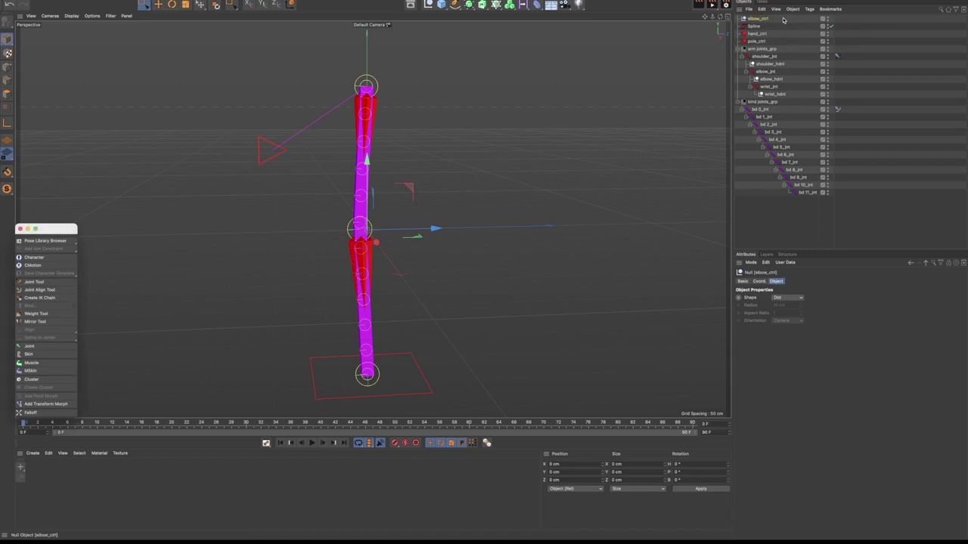
Give elbow_ctrl a Circle shape and enlarge its radius so it surrounds the elbow joint
click(784, 300)
click(795, 320)
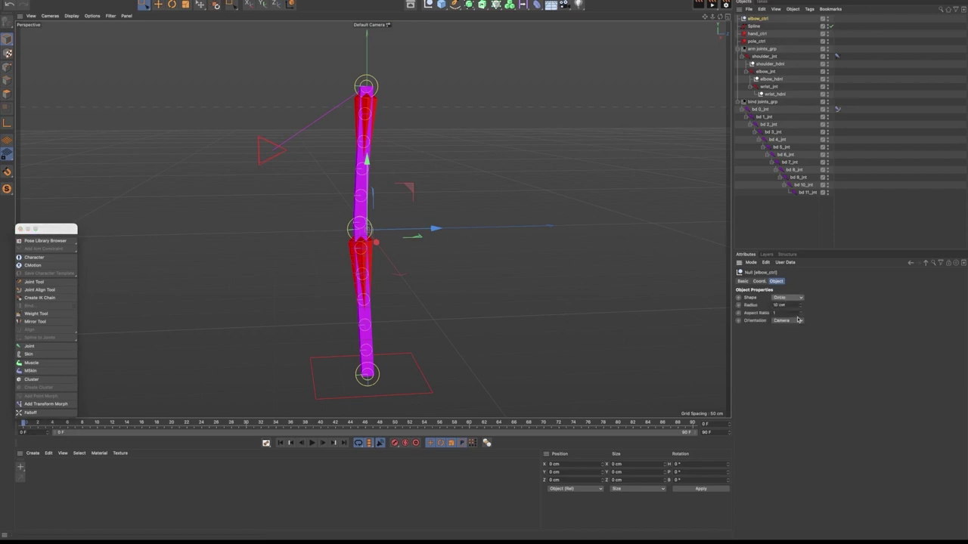
mouse_move(800, 307)
mouse_down()
mouse_move(795, 295)
mouse_move(803, 316)
mouse_up()
Apply the copied red color to elbow_ctrl and set its icon color to Display Color
click(743, 281)
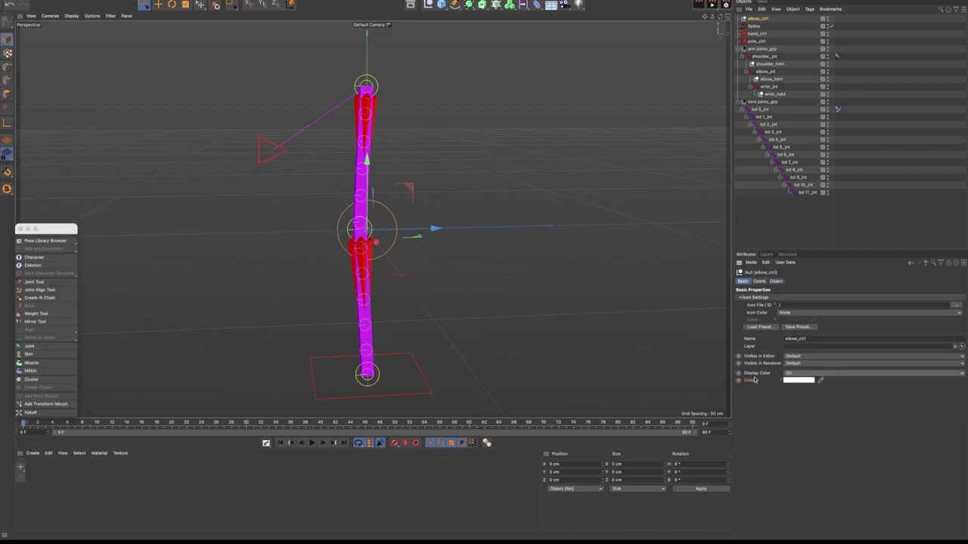
right_click(749, 381)
click(770, 420)
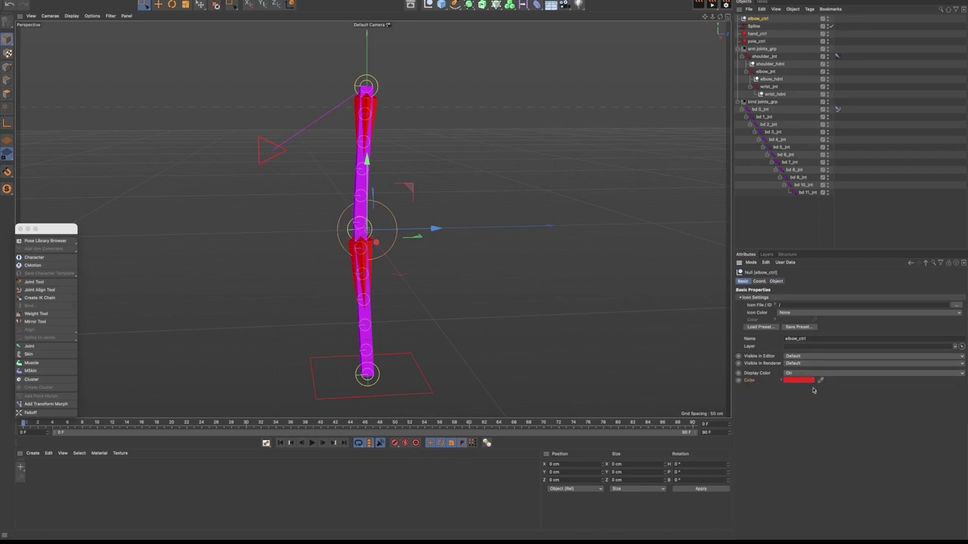
click(778, 312)
click(808, 330)
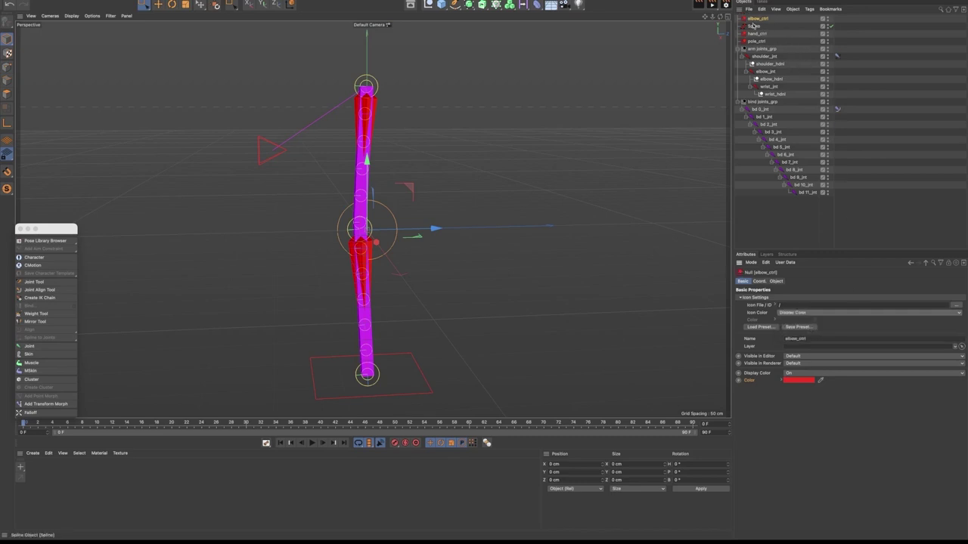
Move elbow_ctrl below hand_ctrl in the hierarchy, and parent it under elbow_jnt
drag(754, 23, 758, 38)
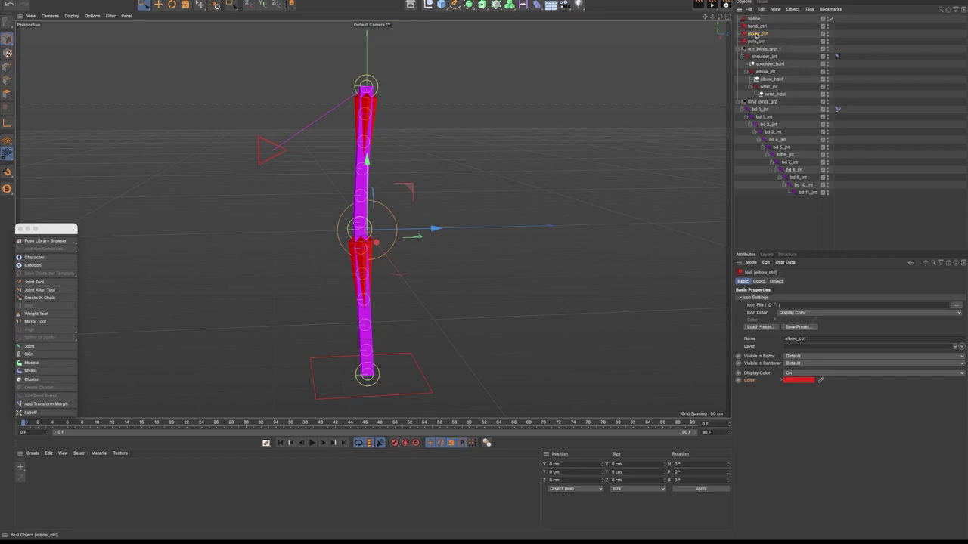
click(759, 282)
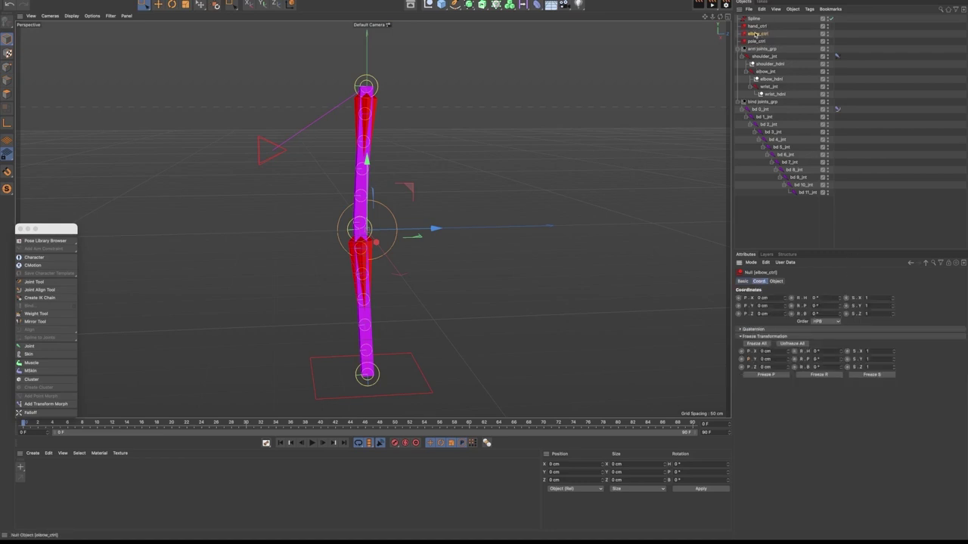
scroll(510, 214, up, 5)
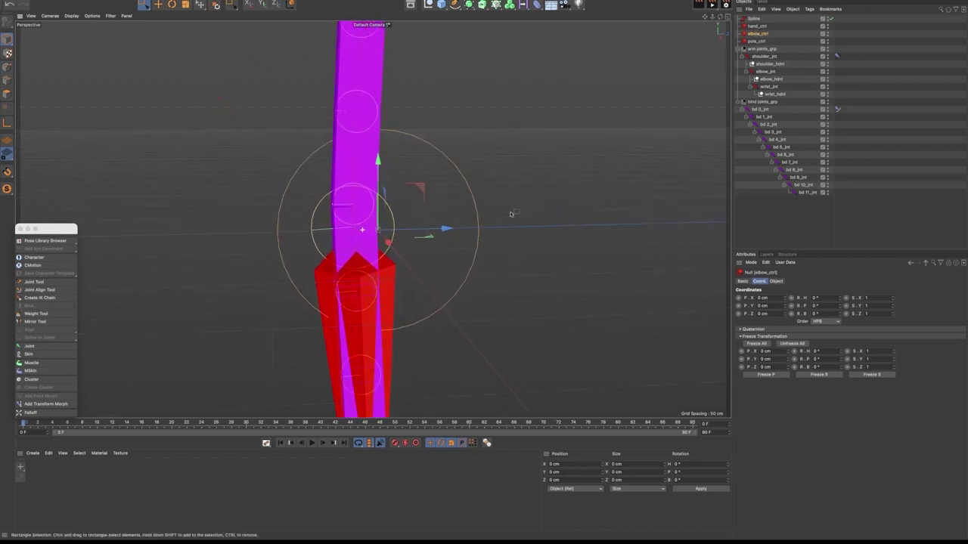
scroll(359, 253, up, 1)
scroll(367, 247, down, 5)
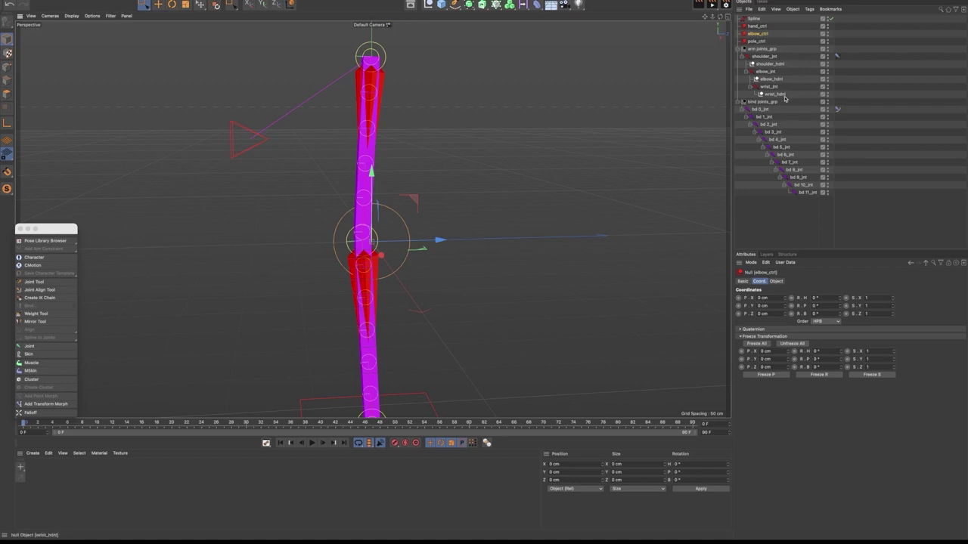
drag(757, 34, 767, 72)
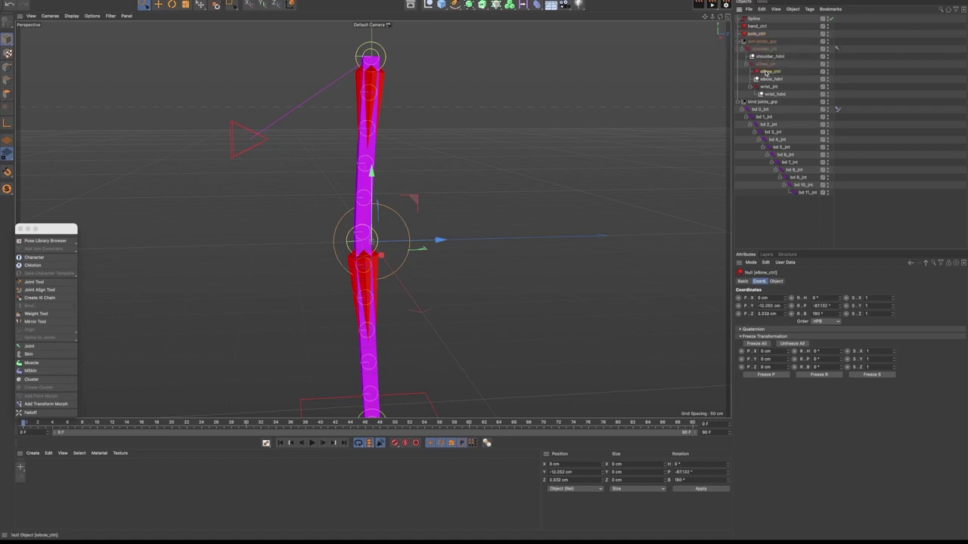
Set the Y and Z positions of elbow_ctrl to 0 cm so it sits at the elbow joint
click(779, 305)
text(0)
click(768, 313)
text(0)
key(Return)
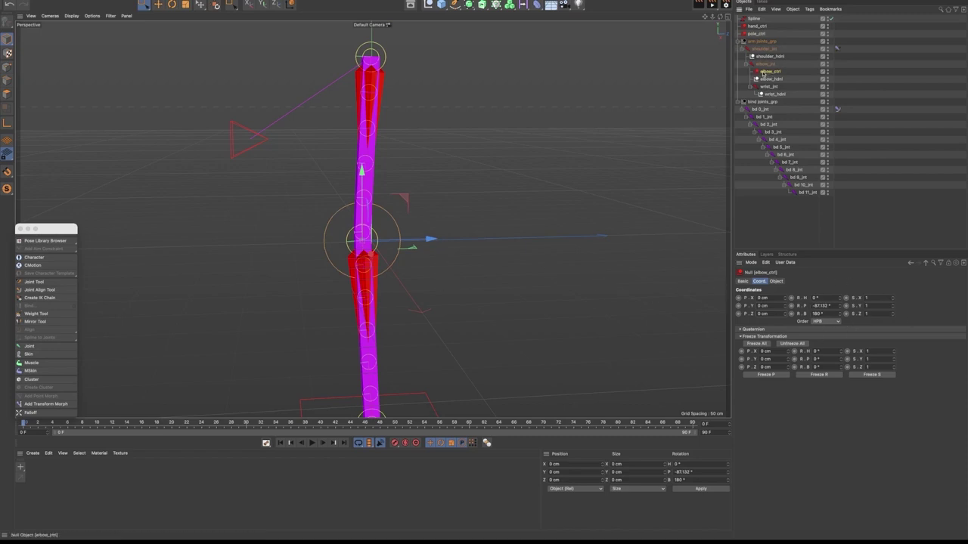
Freeze all transformations of elbow_ctrl
scroll(427, 294, up, 5)
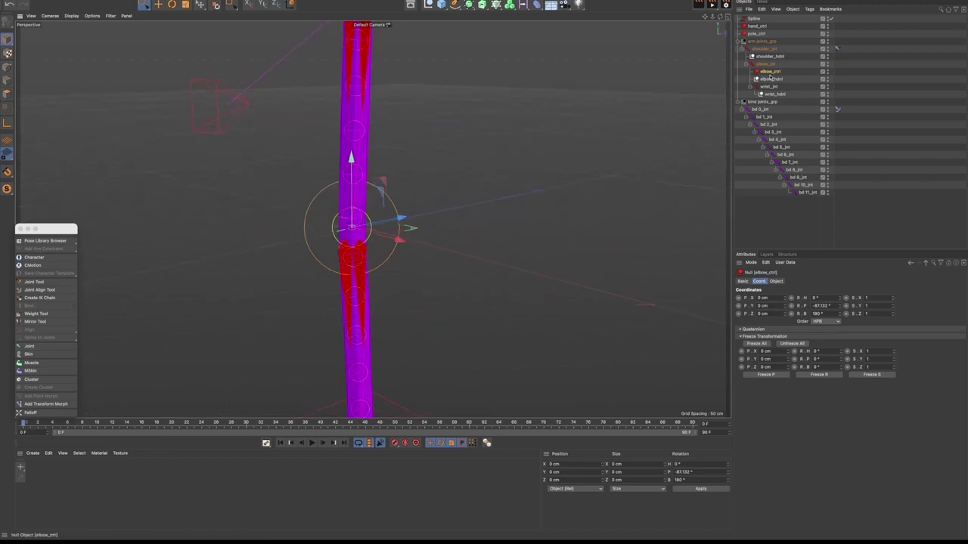
alt+drag(362, 284, 385, 286)
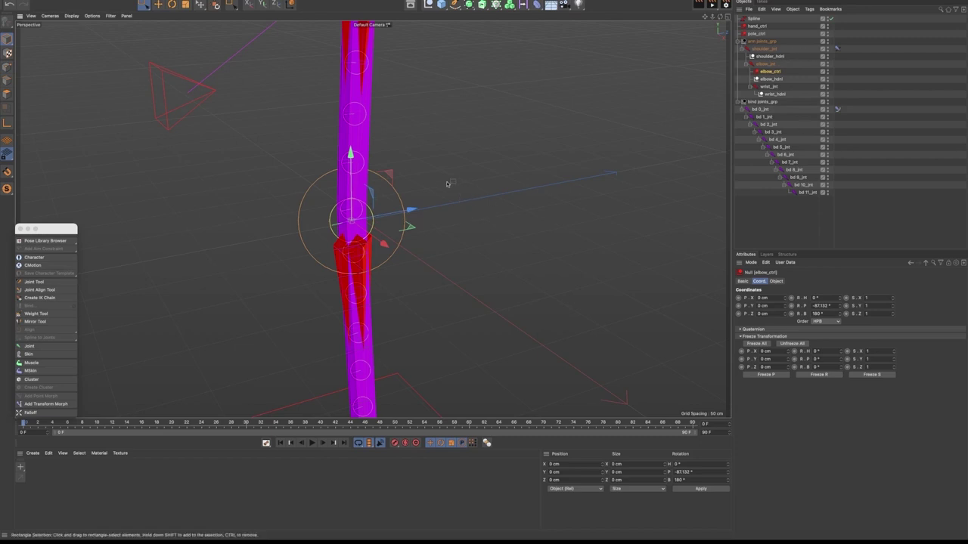
scroll(462, 248, down, 3)
alt+drag(456, 248, 497, 242)
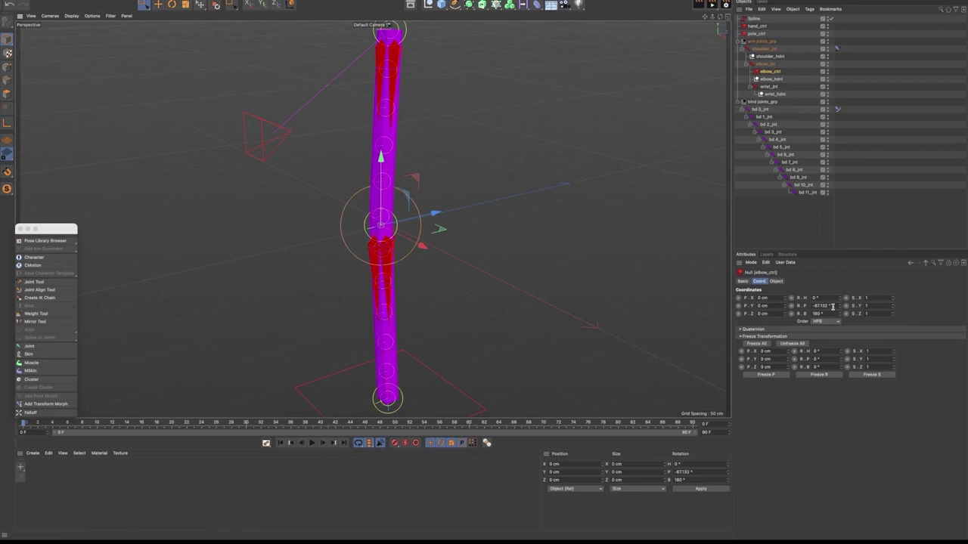
click(757, 344)
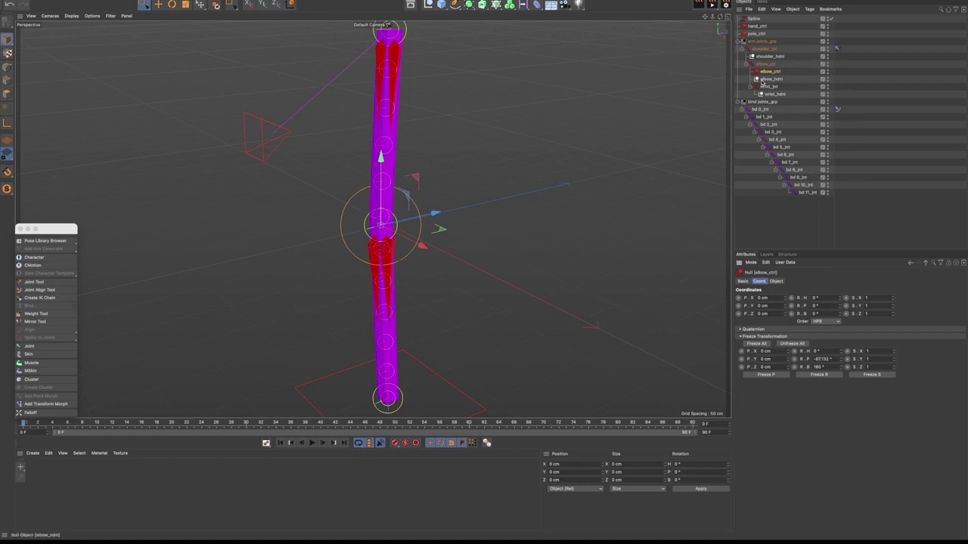
Make elbow_hdnl a child of elbow_ctrl and select the elbow control
click(770, 79)
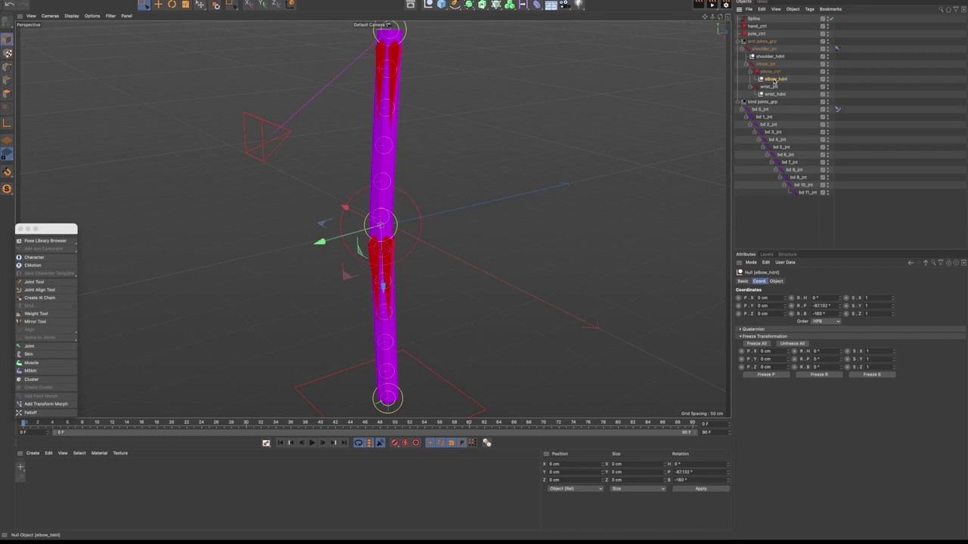
click(420, 223)
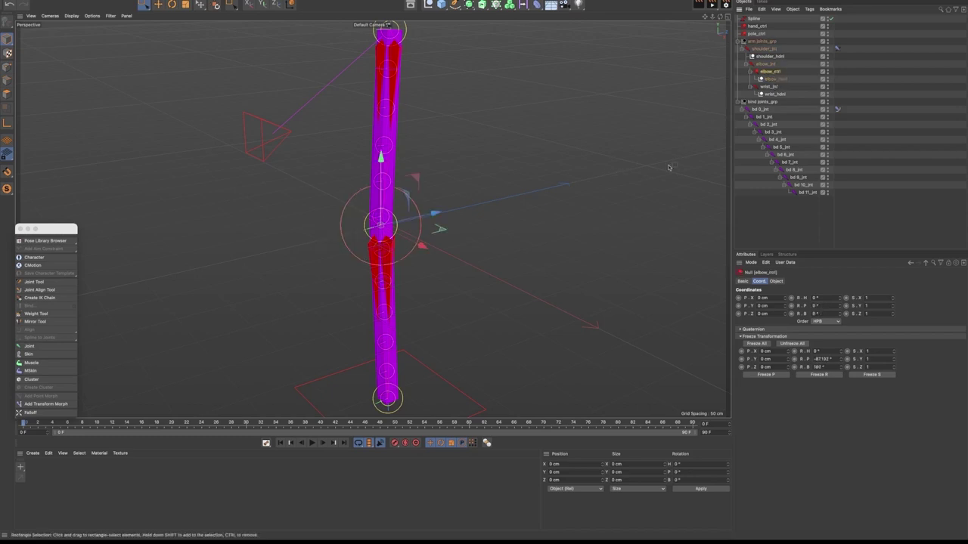
alt+drag(497, 241, 462, 243)
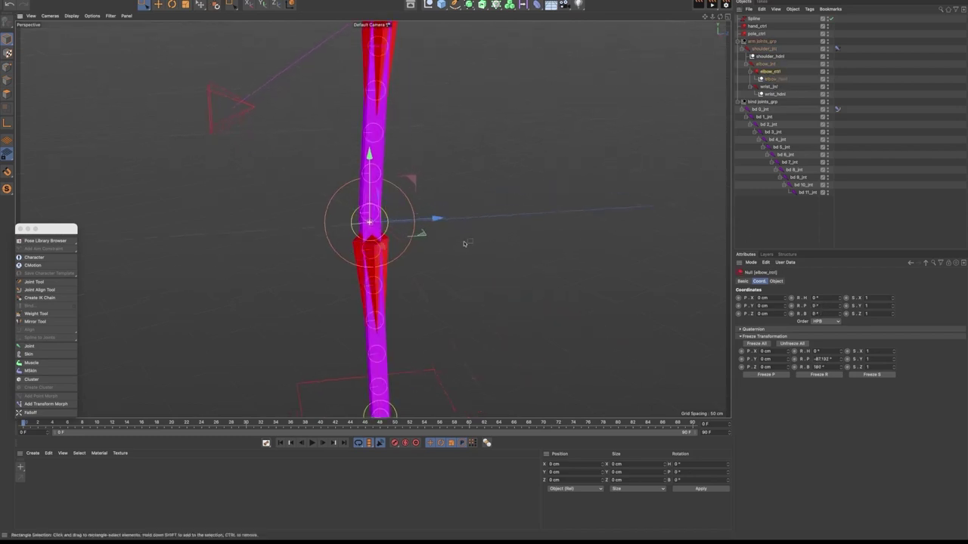
Set the elbow_ctrl circle's orientation to Y and its radius to 74 cm
click(781, 282)
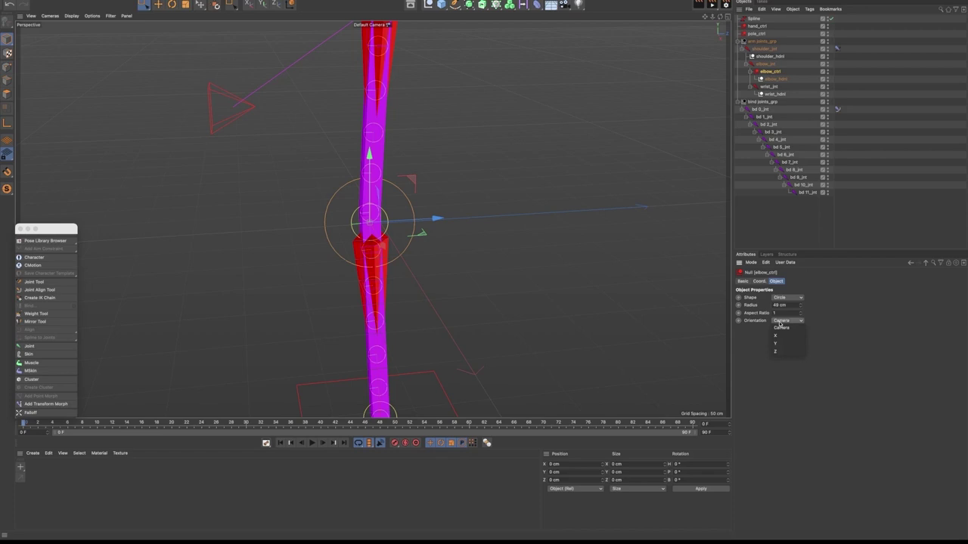
click(781, 344)
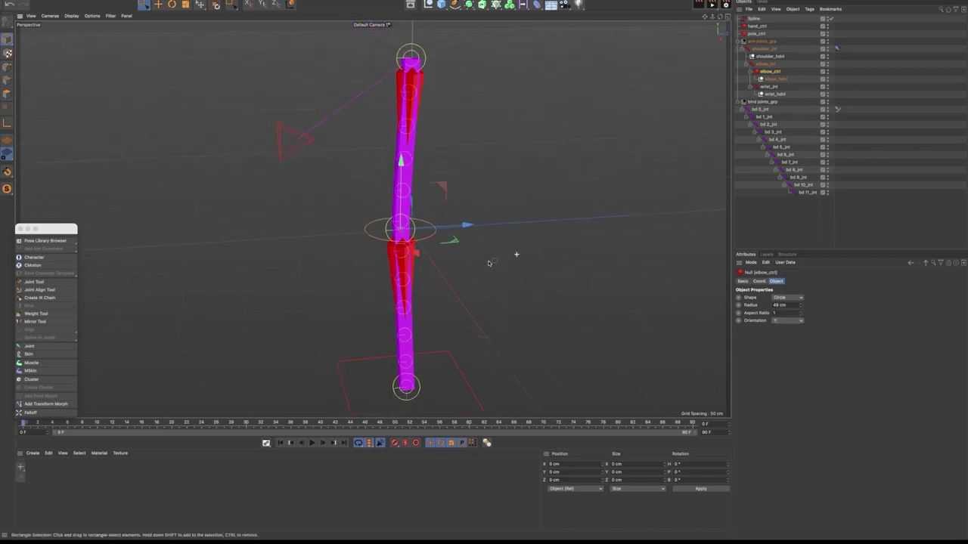
drag(800, 305, 800, 299)
alt+drag(545, 302, 468, 243)
click(509, 250)
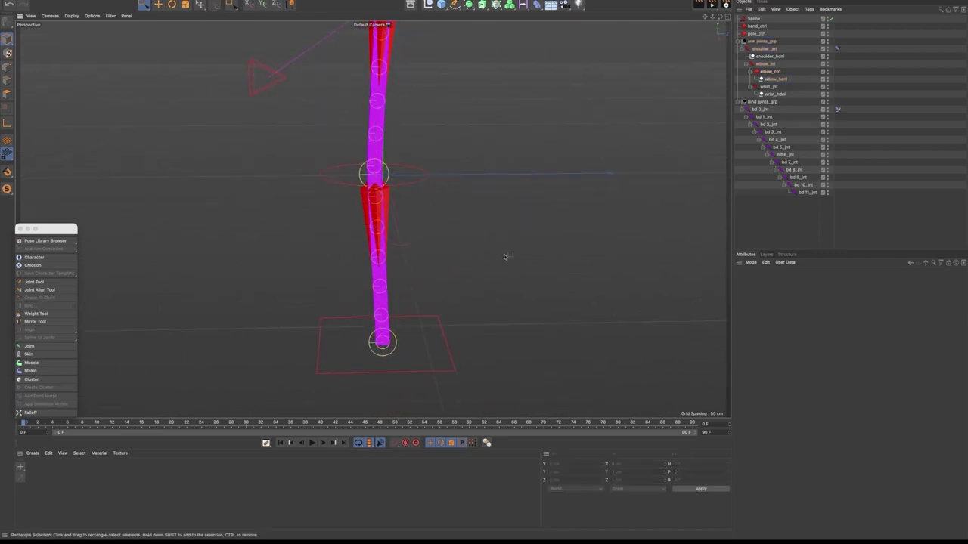
Try moving the elbow control along its Z axis, and undo the move
click(445, 182)
mouse_move(460, 176)
mouse_down()
mouse_move(520, 174)
mouse_move(400, 174)
mouse_move(513, 173)
mouse_move(401, 183)
mouse_move(416, 172)
mouse_move(496, 172)
mouse_move(408, 176)
mouse_move(470, 174)
mouse_up()
key(super+z)
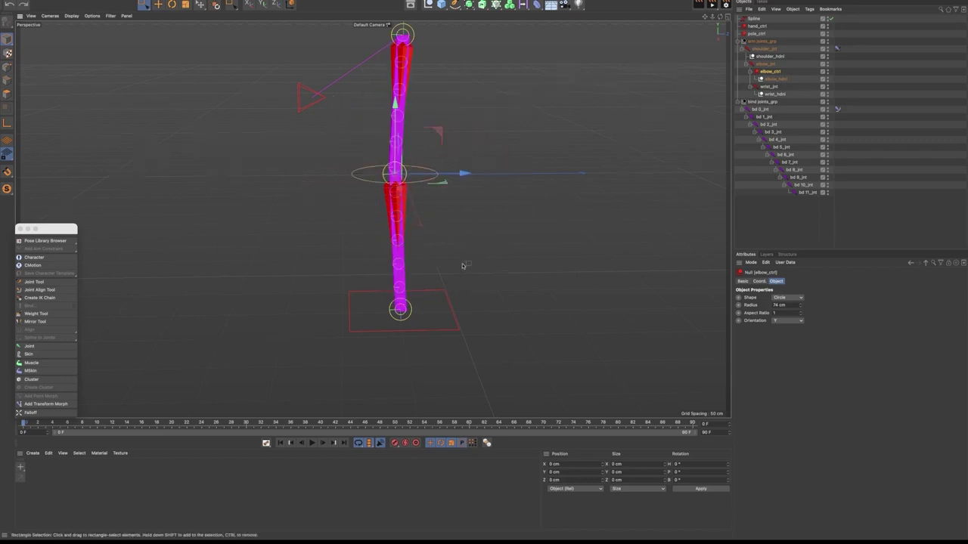
Rotate the elbow control to a pitch of about -45° to test the bend of the bind joints
click(451, 301)
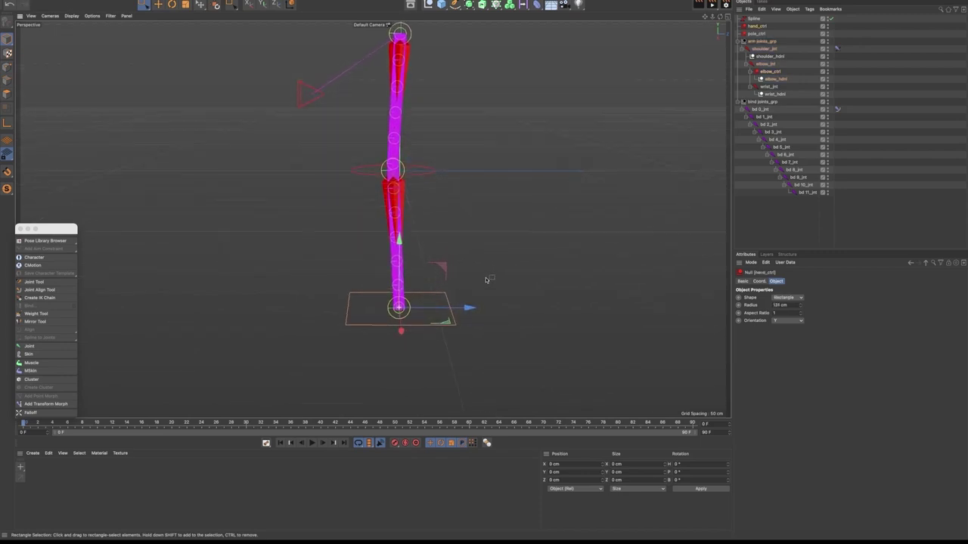
scroll(430, 183, up, 3)
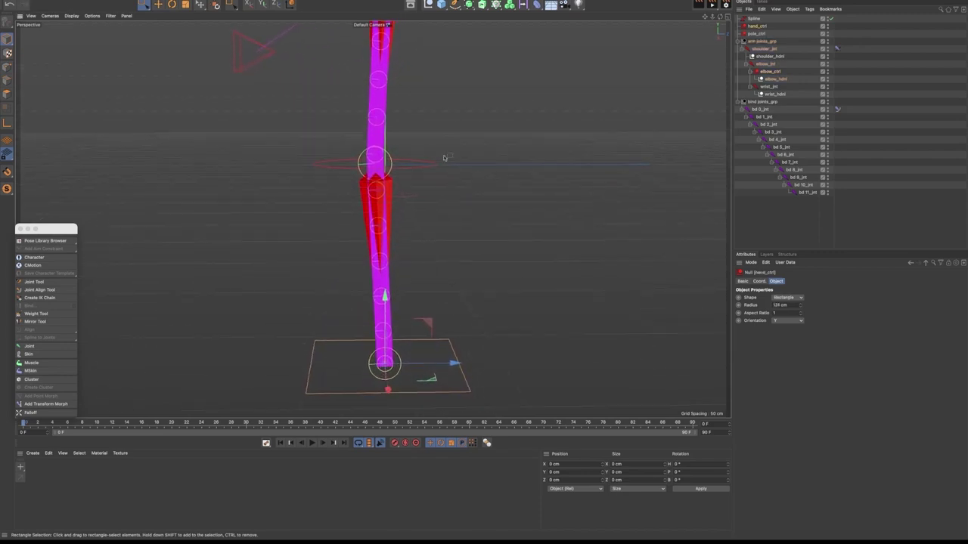
drag(426, 183, 436, 279)
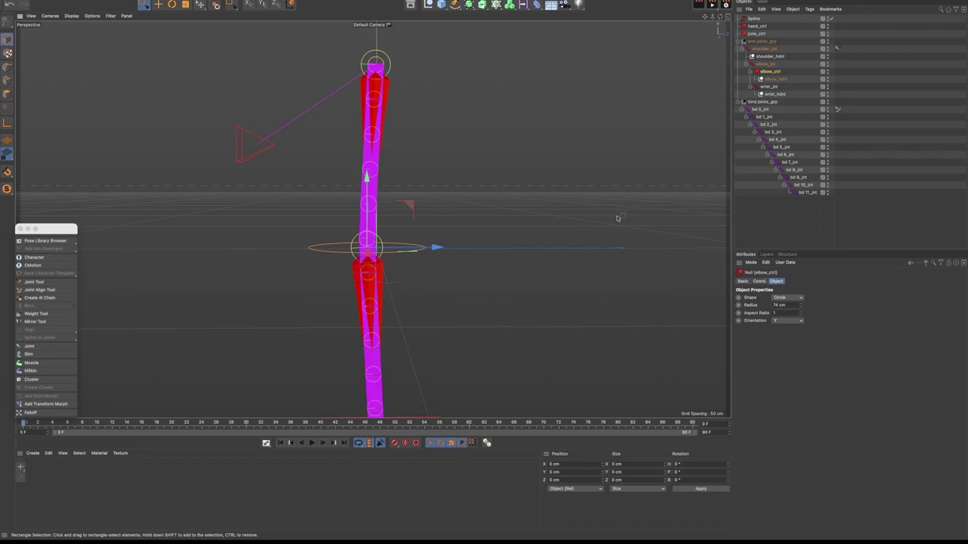
key(r)
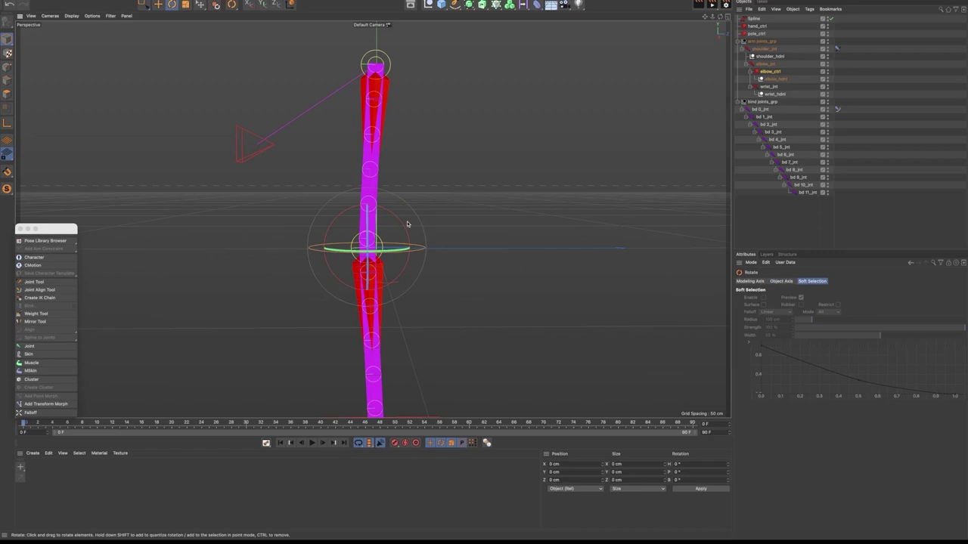
drag(408, 224, 398, 248)
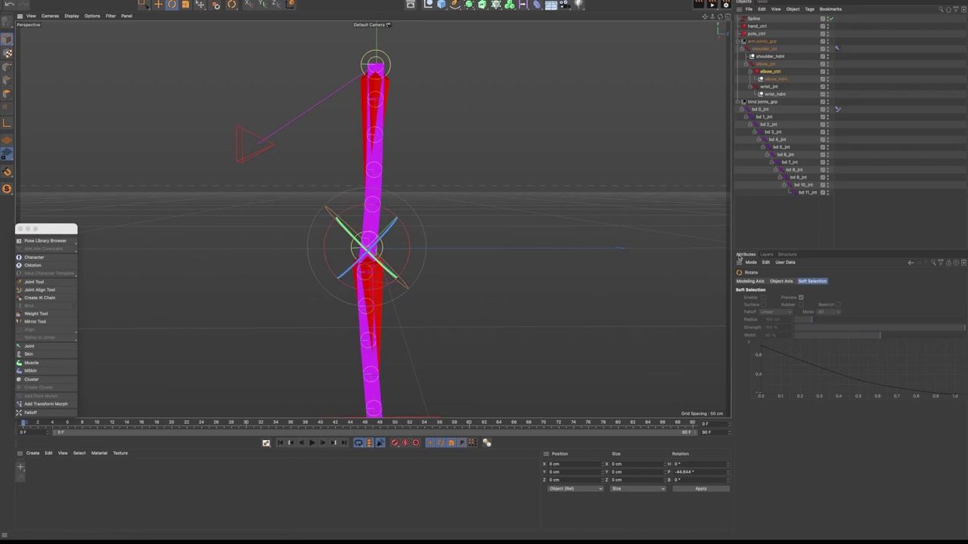
Set the elbow_hdnl depth in the bind chain's IK-Spline to 62 cm and rotate the elbow control to about 44° pitch
click(837, 110)
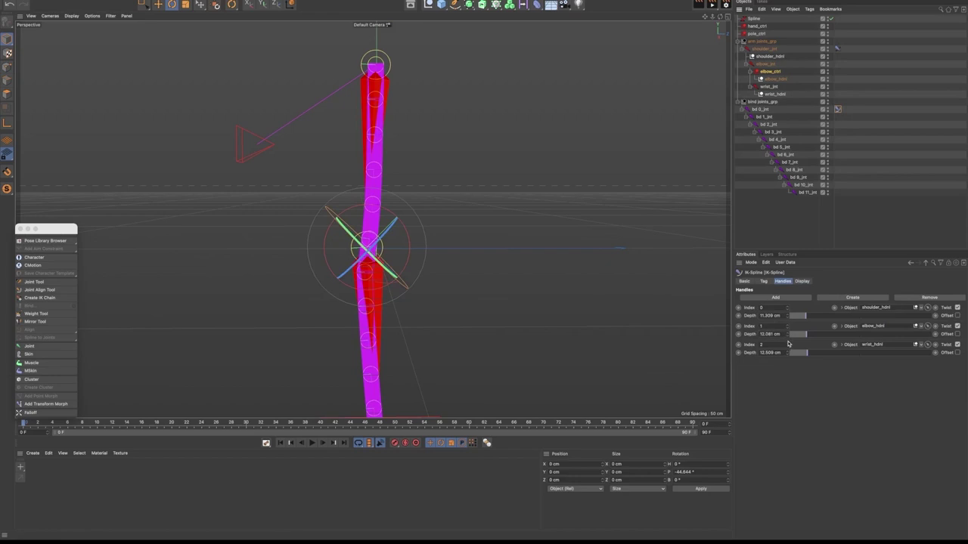
drag(808, 335, 878, 339)
alt+drag(484, 304, 471, 296)
drag(433, 267, 422, 236)
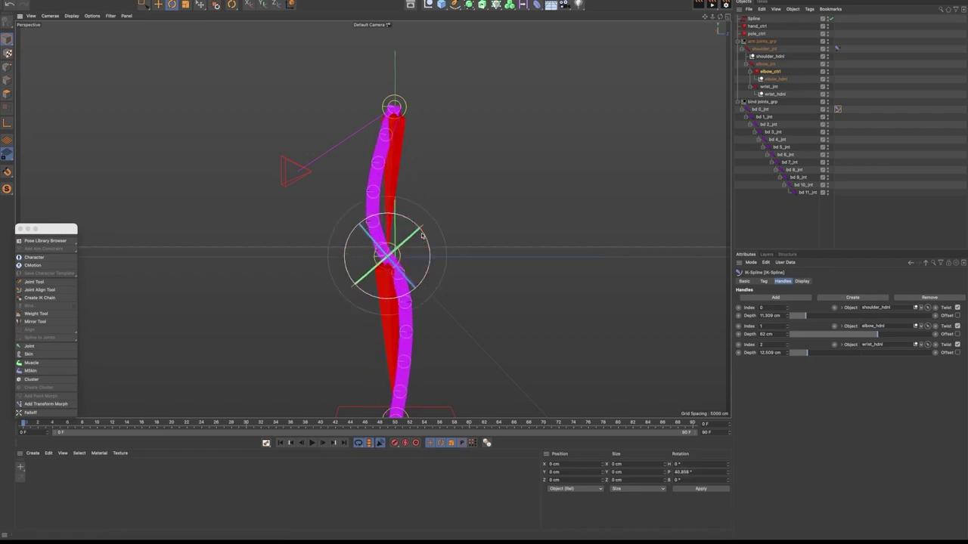
Try elbow_hdnl depths of 73 cm and 16 cm while rotating the elbow control to about 69° pitch
drag(880, 336, 891, 335)
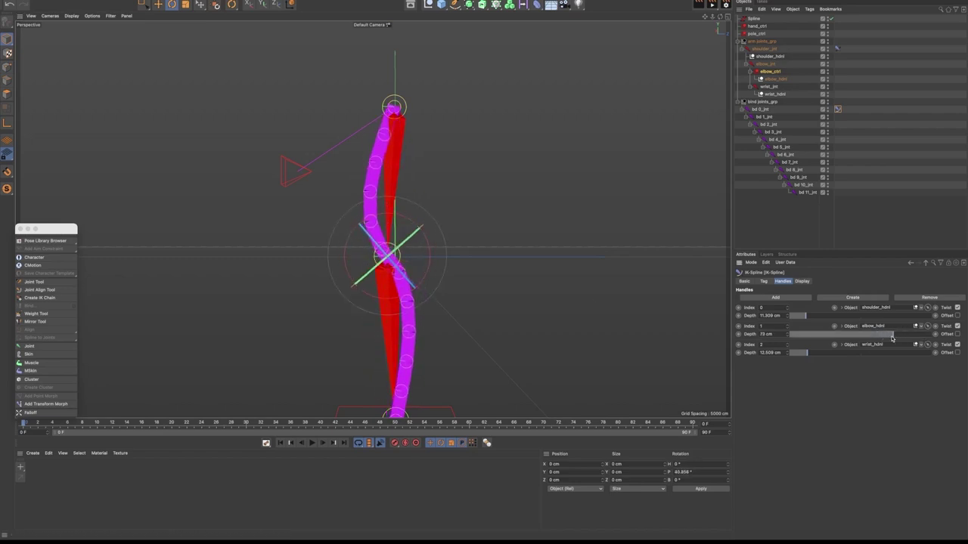
drag(431, 255, 438, 233)
drag(870, 337, 801, 335)
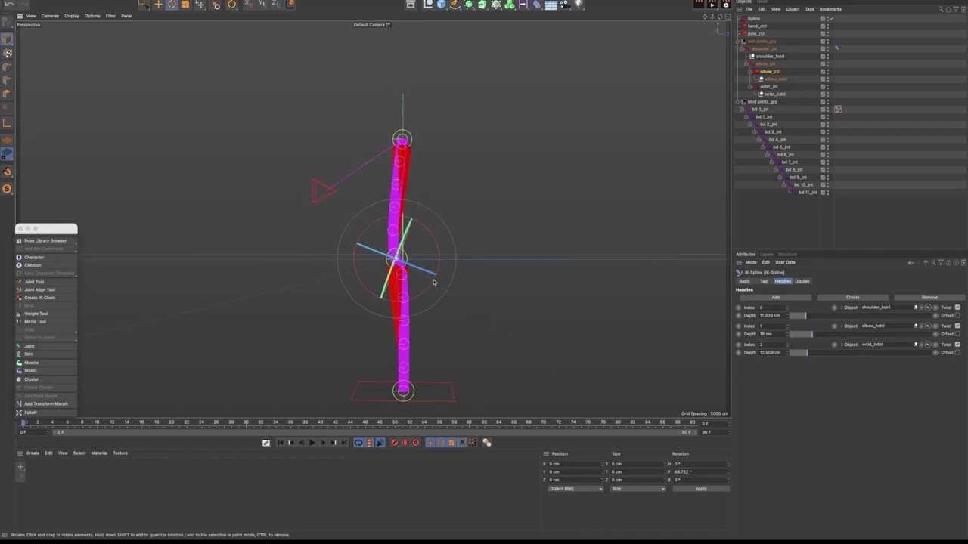
Undo the elbow control's test rotation and inspect the arm chain from several angles
scroll(501, 251, up, 5)
key(space)
click(419, 160)
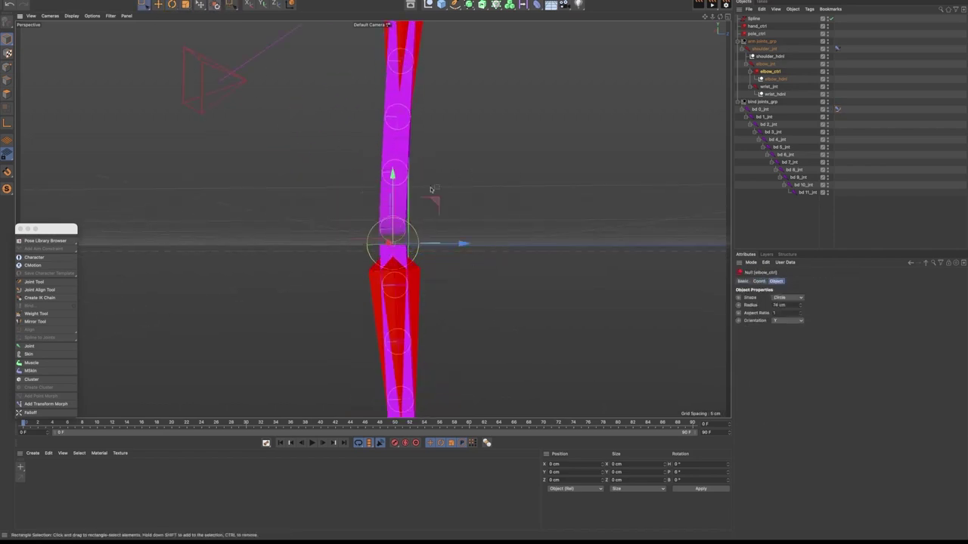
scroll(378, 283, down, 5)
click(490, 338)
alt+drag(532, 335, 521, 309)
click(354, 158)
alt+drag(354, 158, 478, 190)
alt+drag(440, 241, 498, 215)
click(403, 212)
key(super+z)
scroll(441, 243, up, 2)
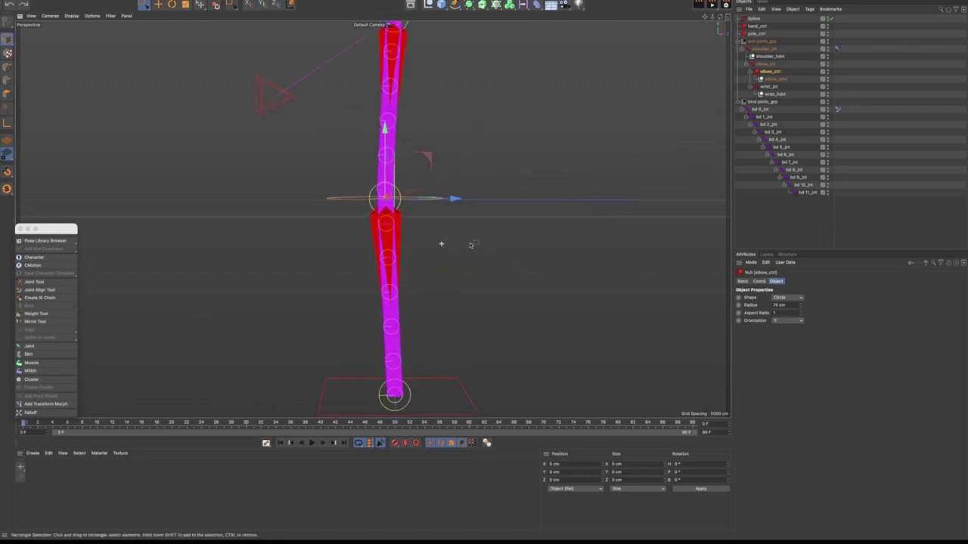
Set the elbow_hdnl depth in the IK-Spline to 49 cm and rotate the elbow control to about -95° pitch
key(r)
drag(427, 183, 422, 206)
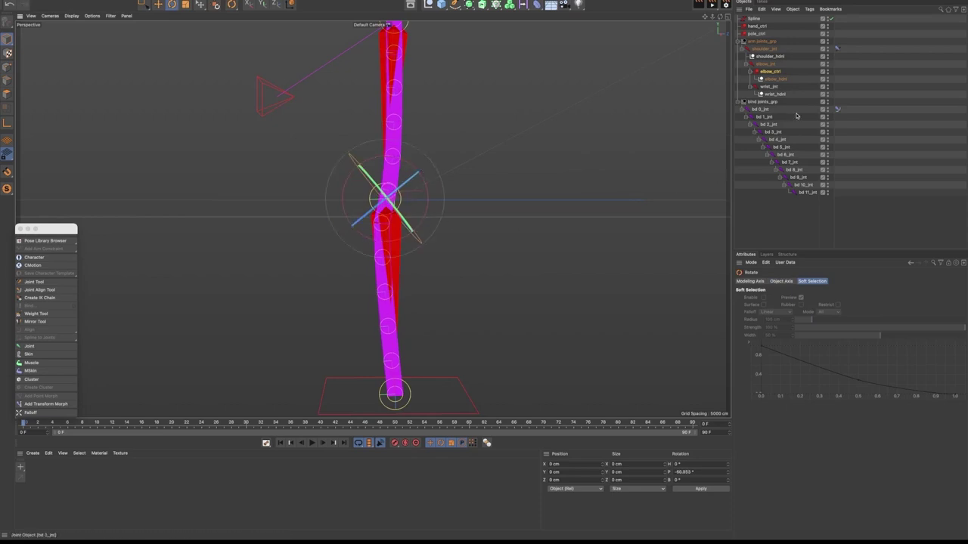
click(838, 109)
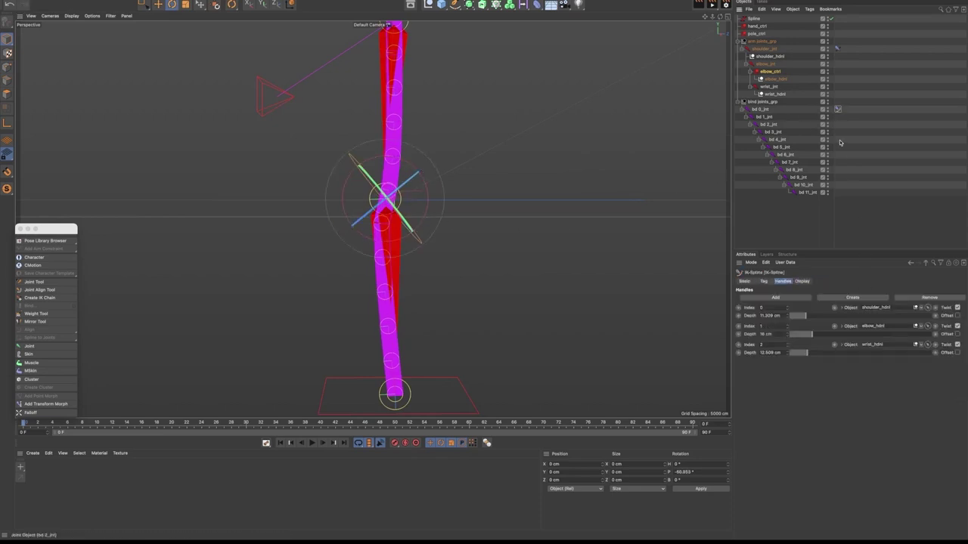
drag(811, 335, 859, 334)
drag(421, 213, 404, 251)
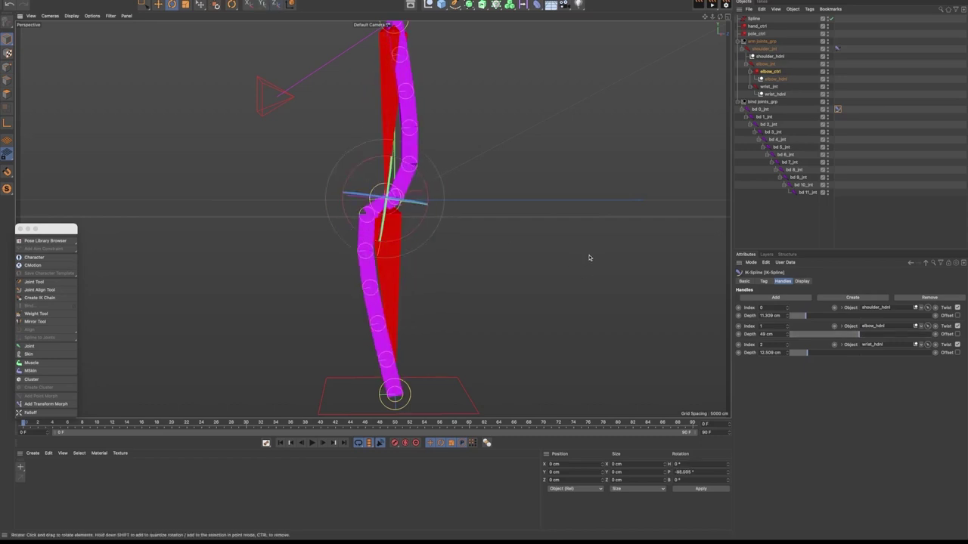
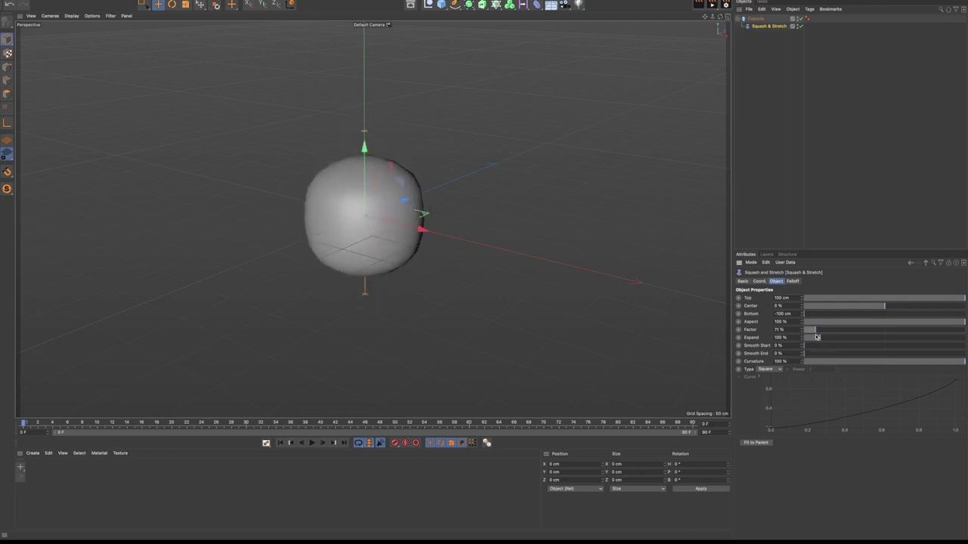
Switch to the character rig scene and make the secondary ctrls layer visible in the viewport
key(v)
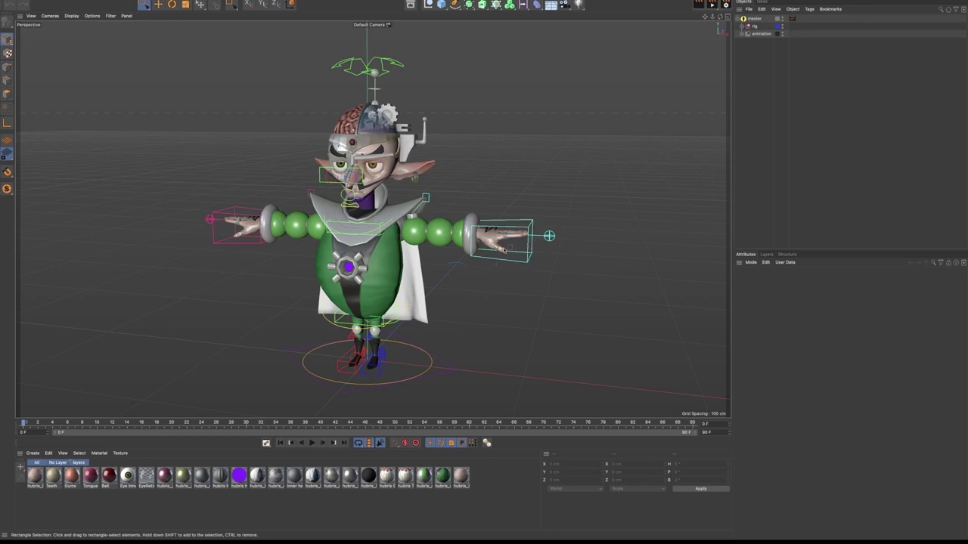
mouse_move(454, 265)
alt+mouse_down()
mouse_move(392, 256)
mouse_move(449, 271)
alt+mouse_up()
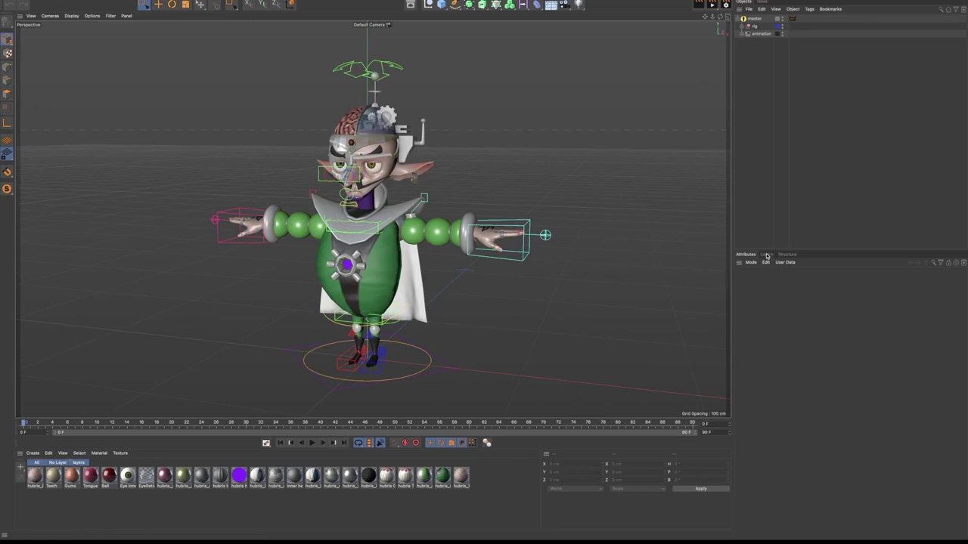
click(767, 255)
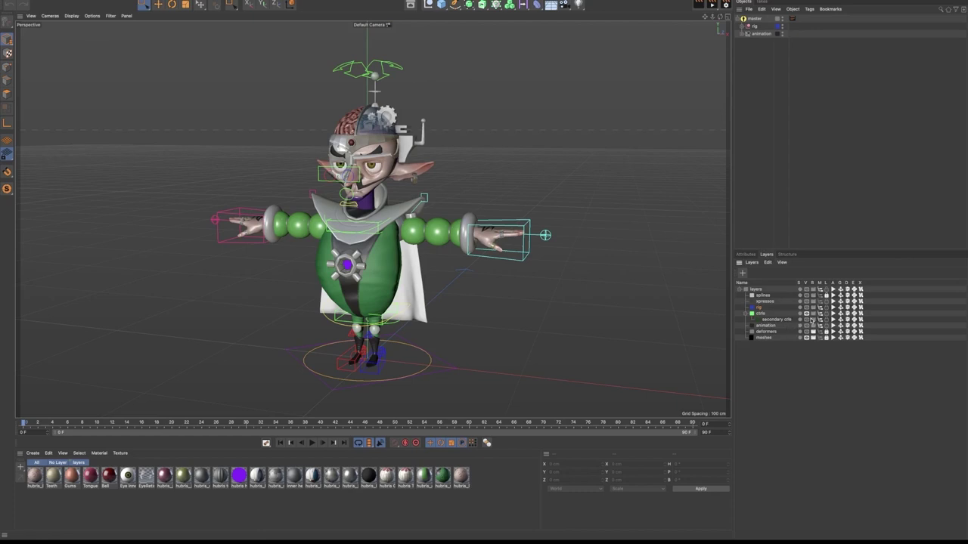
click(806, 320)
Move the control above the character's head up and back down to test stretching and squashing the head
scroll(363, 65, up, 8)
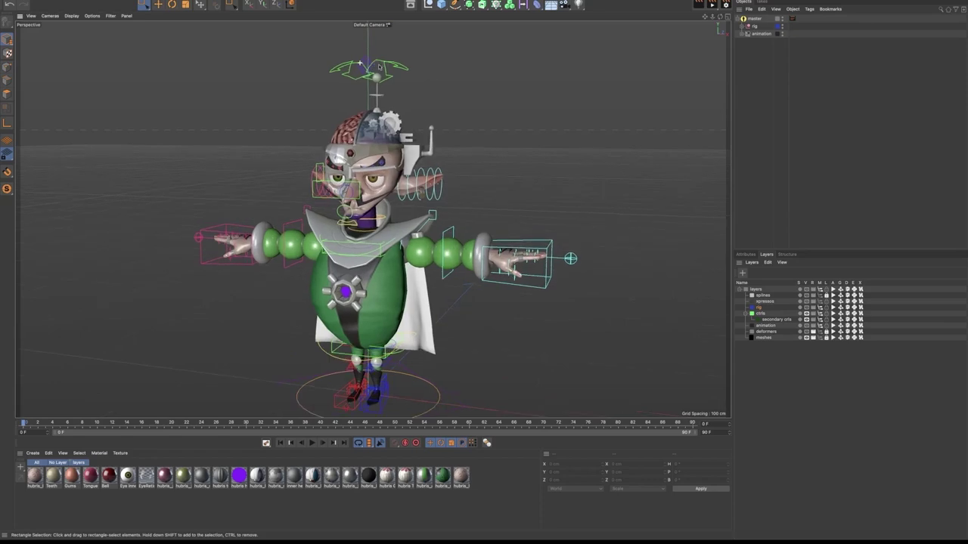
click(371, 48)
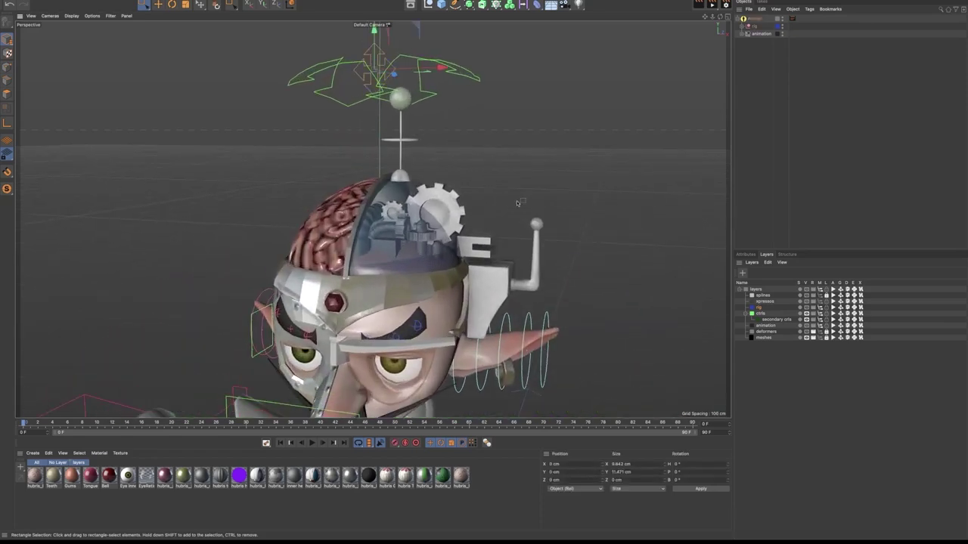
scroll(479, 164, down, 6)
scroll(393, 219, down, 6)
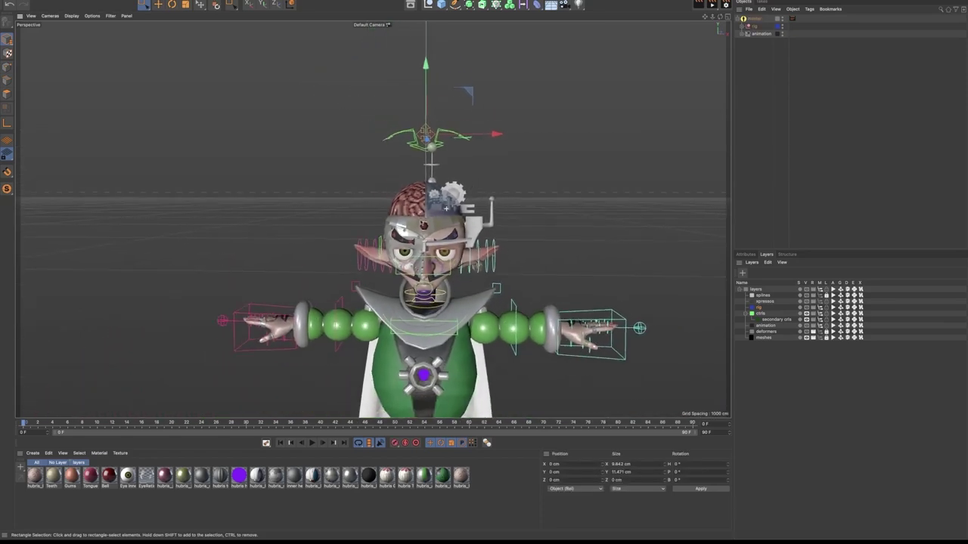
scroll(432, 47, down, 5)
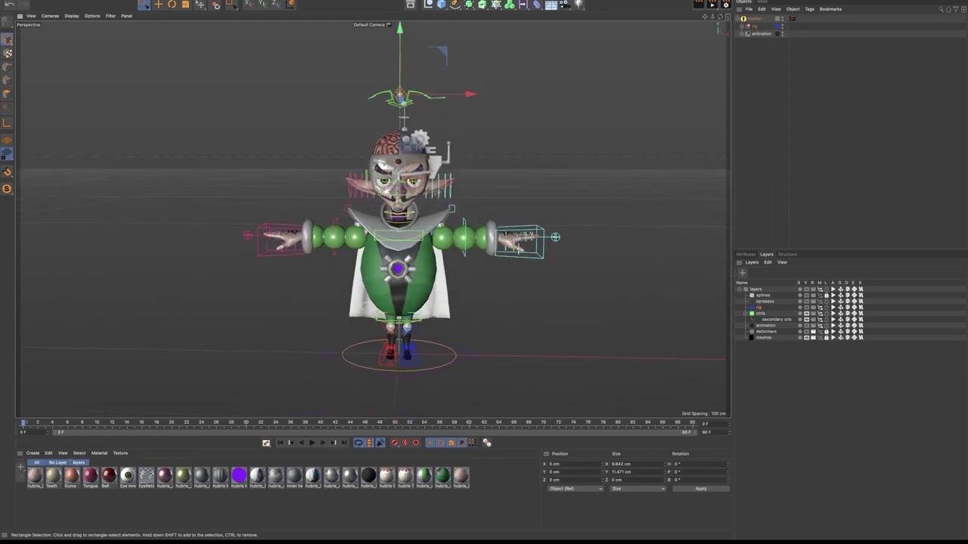
drag(400, 37, 394, 14)
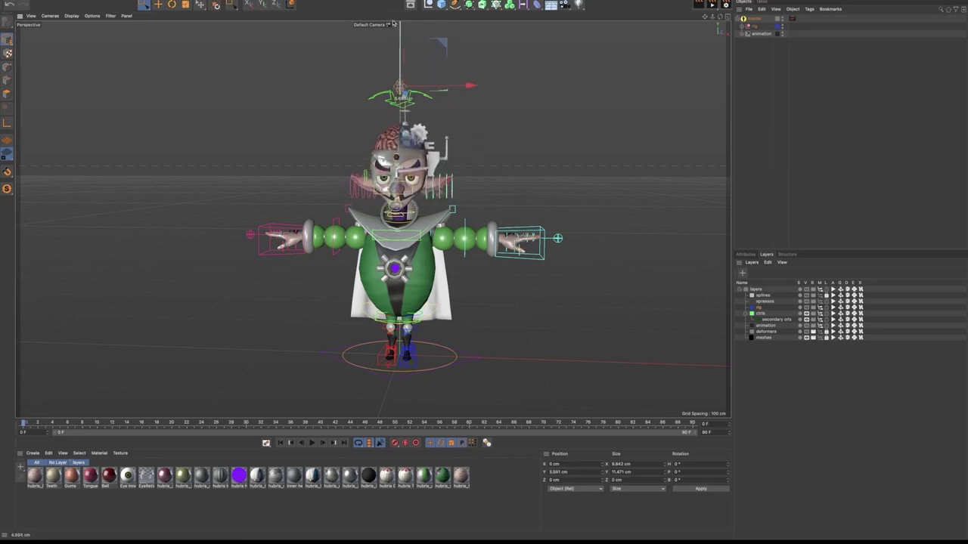
alt+drag(457, 187, 456, 192)
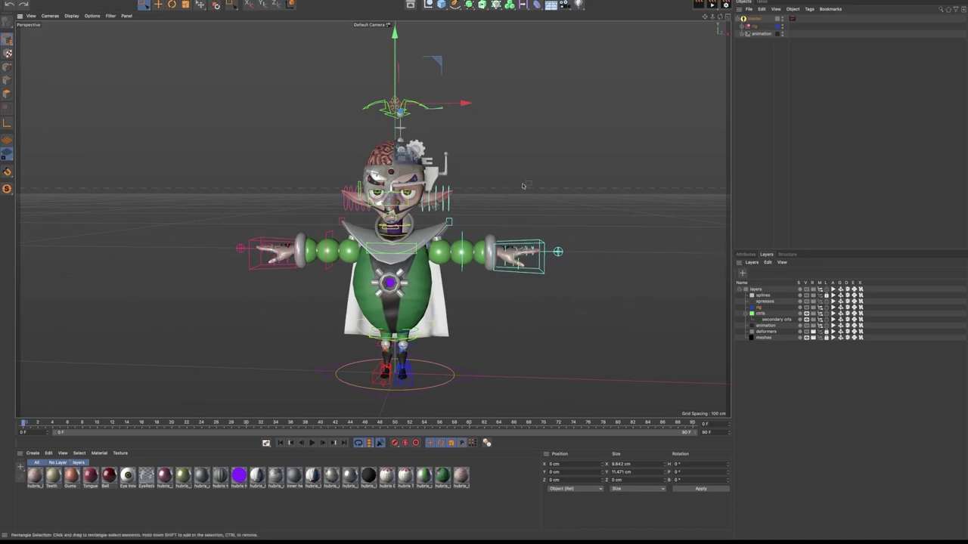
drag(526, 187, 578, 189)
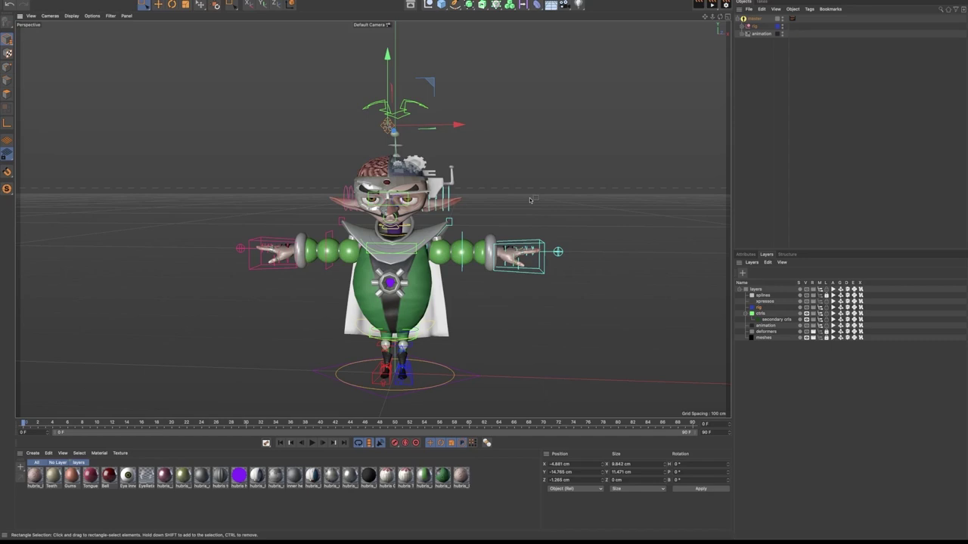
Create a new scene with a capsule and add an FFD deformer as the capsule's child
key(super+n)
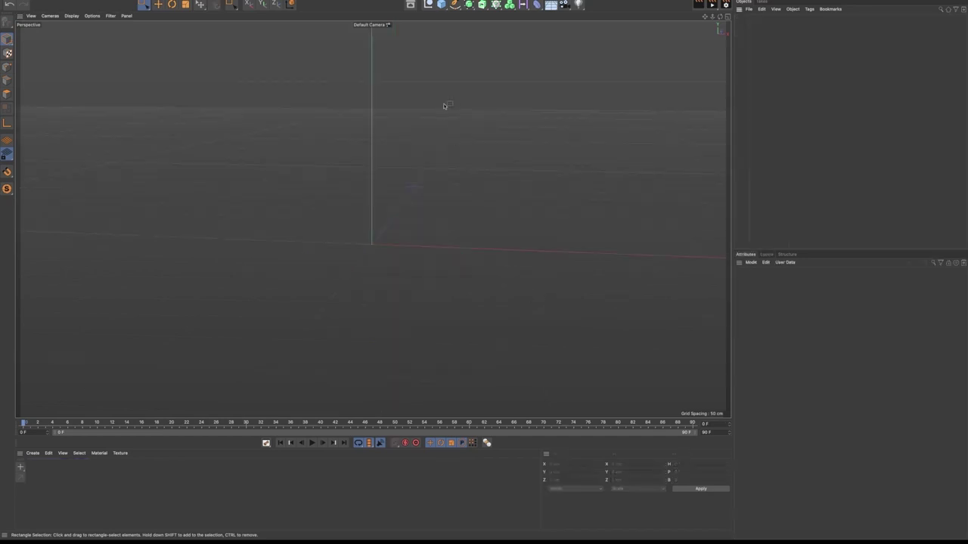
click(442, 4)
click(515, 28)
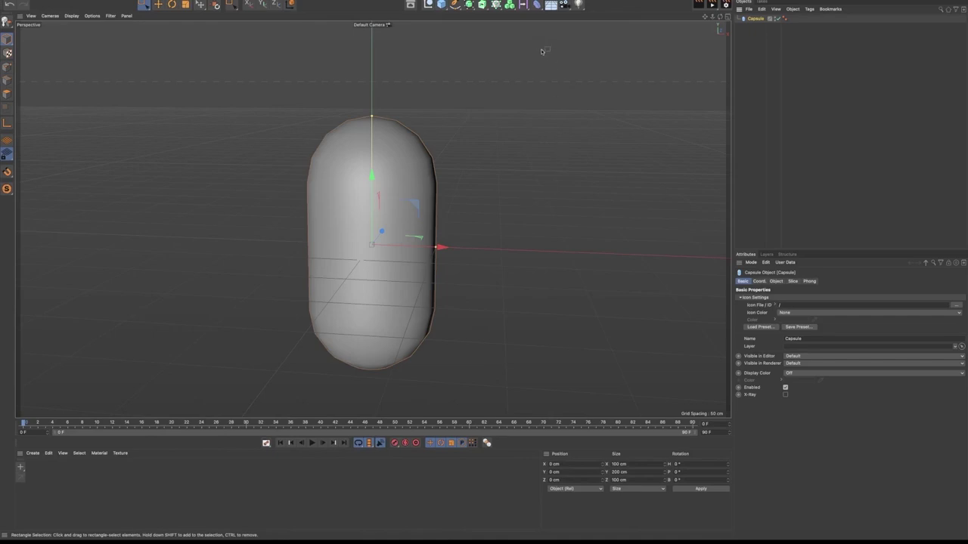
click(537, 5)
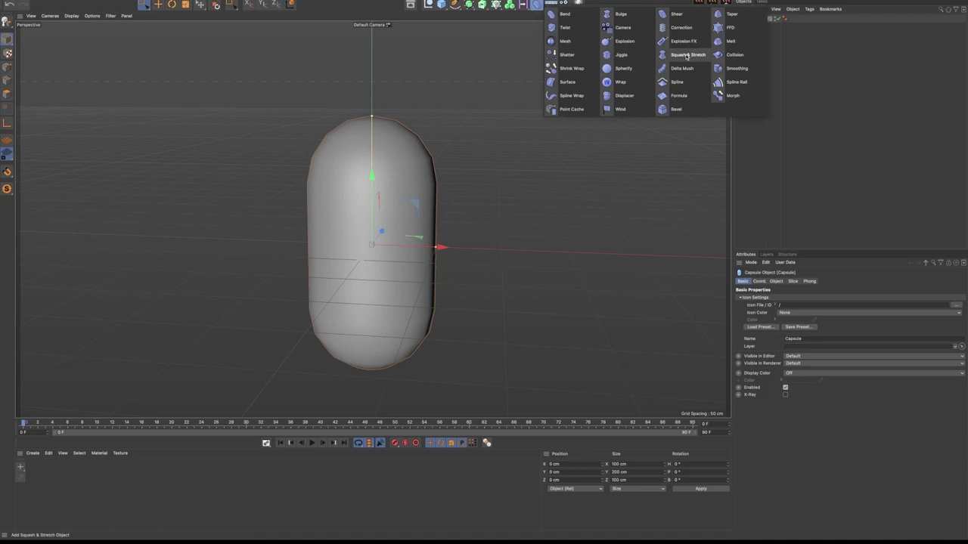
click(741, 30)
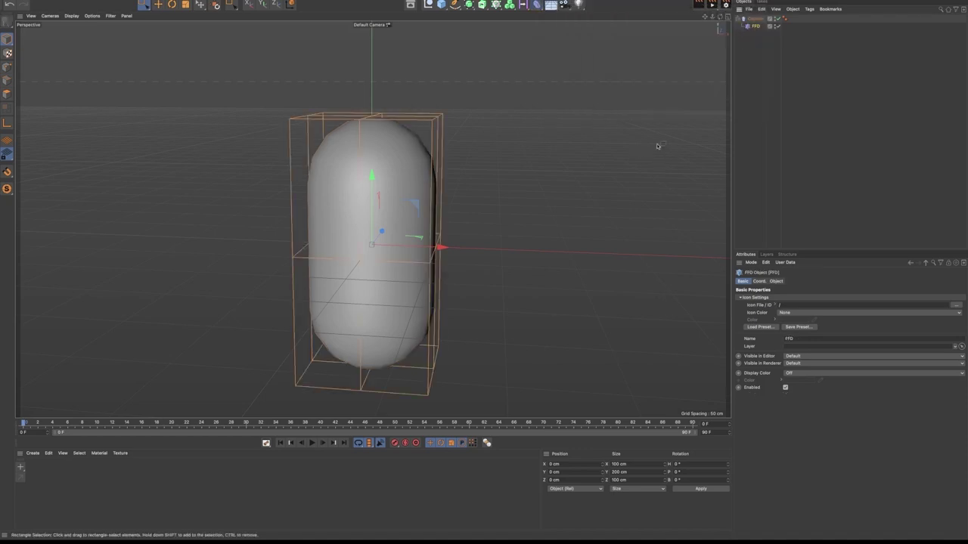
alt+drag(507, 199, 475, 198)
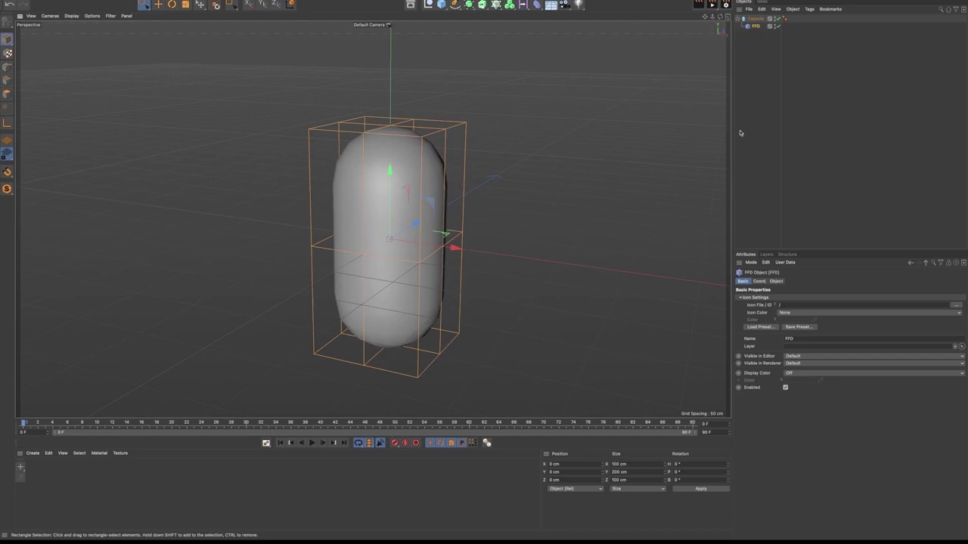
Set the FFD deformer's grid points to 2 in X, Y and Z
click(776, 281)
double_click(776, 306)
text(2)
key(Tab)
text(2)
key(Tab)
text(2)
key(Return)
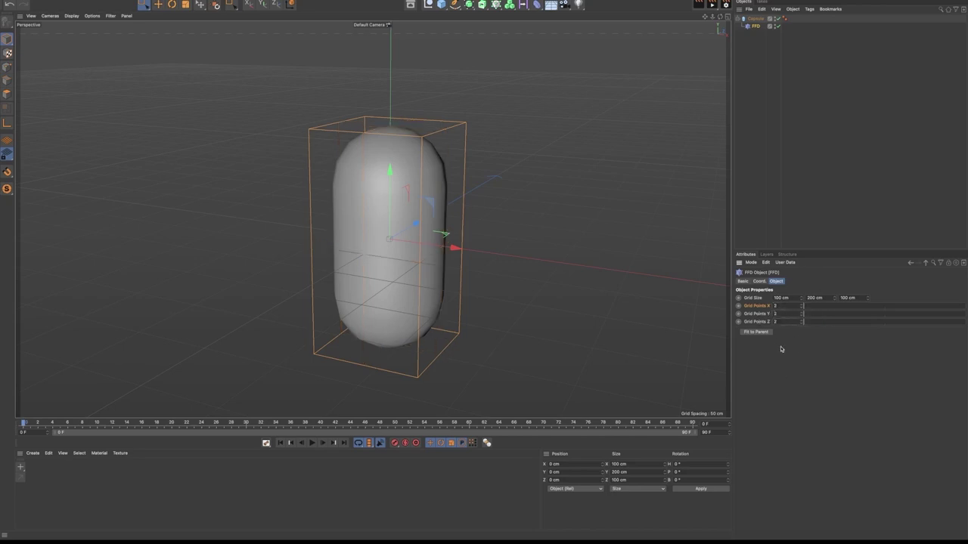
Try shifting the FFD cage's four upper points about 53 cm along X in point mode, and undo the move
alt+drag(469, 197, 428, 171)
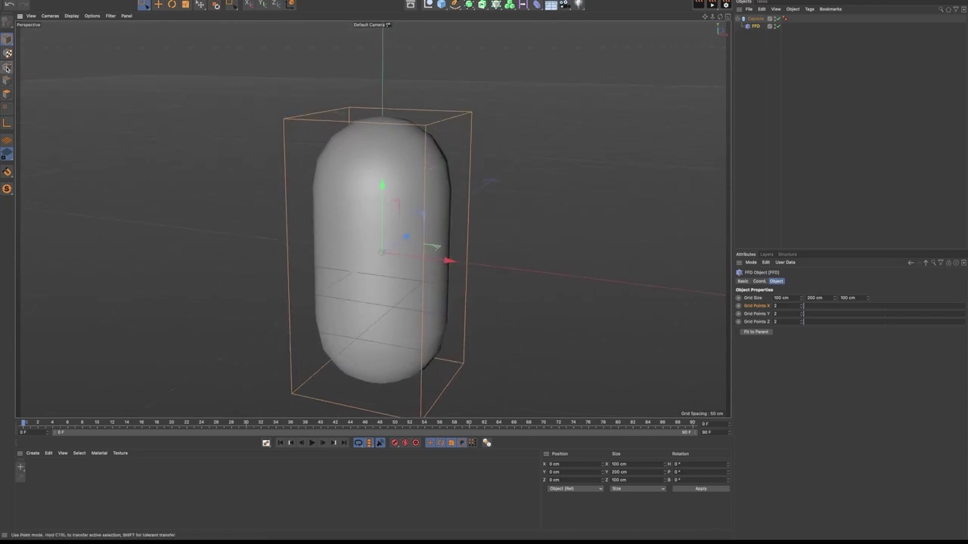
click(8, 68)
alt+drag(317, 144, 437, 91)
drag(490, 70, 252, 188)
alt+drag(484, 208, 482, 206)
drag(418, 70, 471, 64)
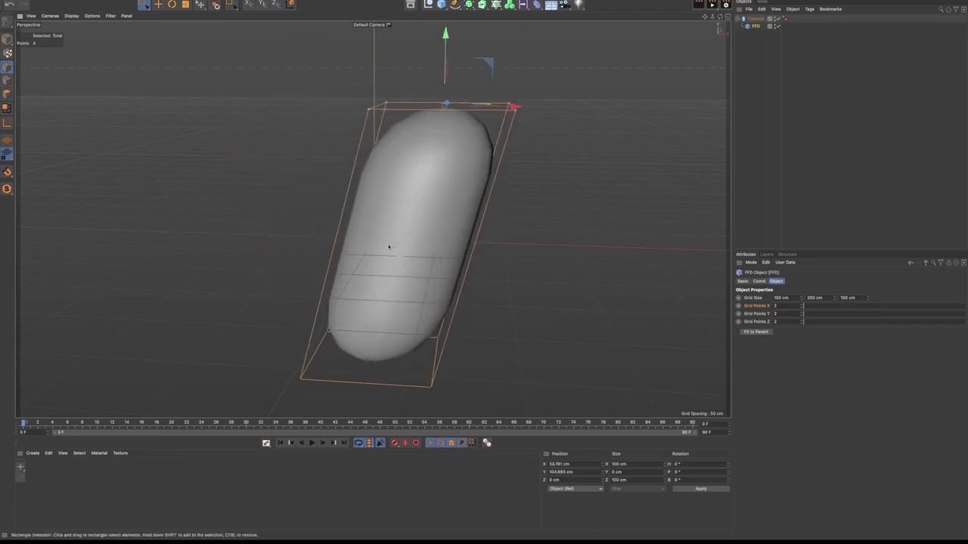
key(ctrl+z)
alt+drag(395, 200, 376, 211)
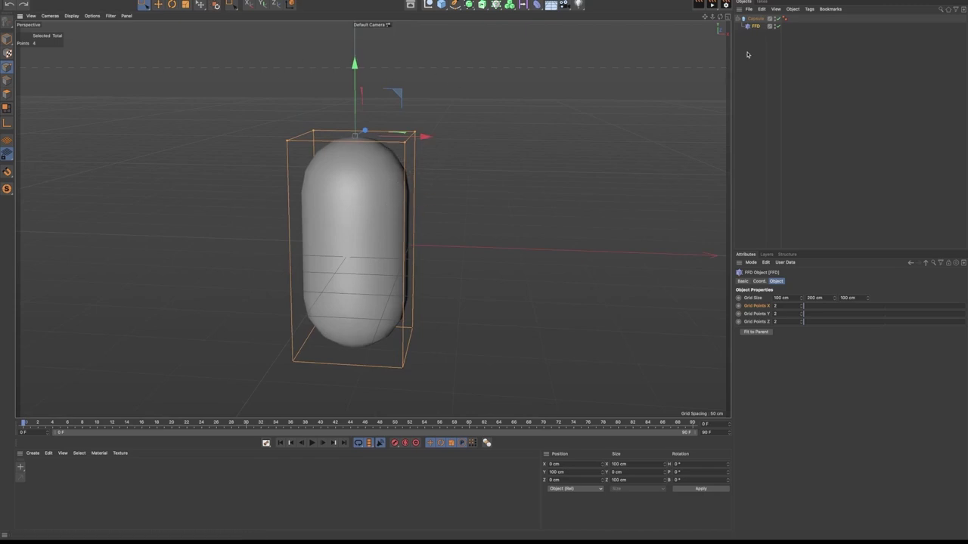
Add a standalone joint to the scene and set the viewport display to Lines
click(463, 163)
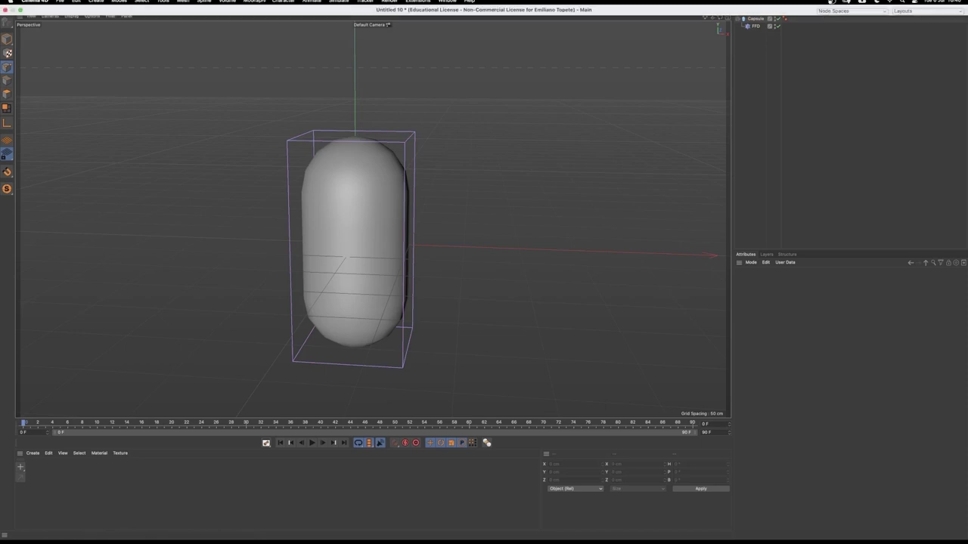
click(282, 2)
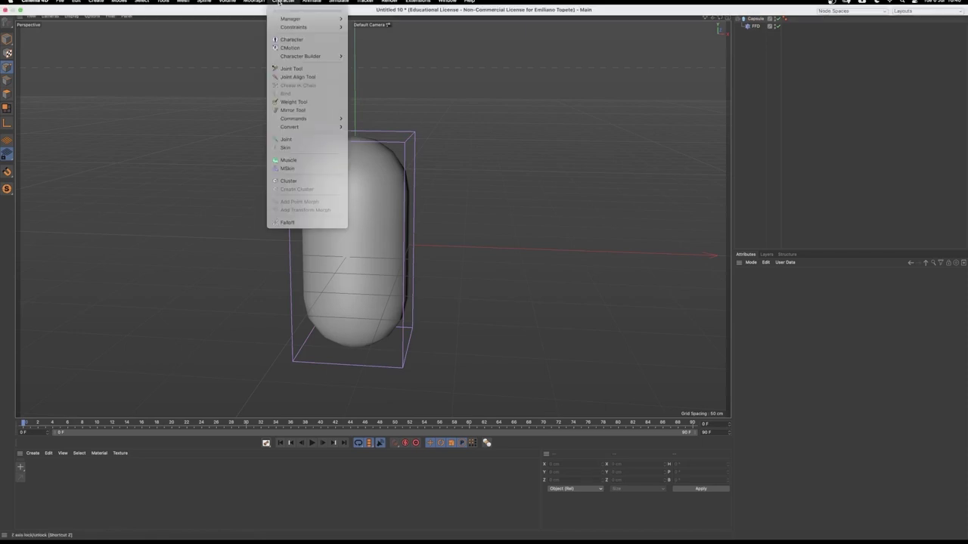
click(299, 141)
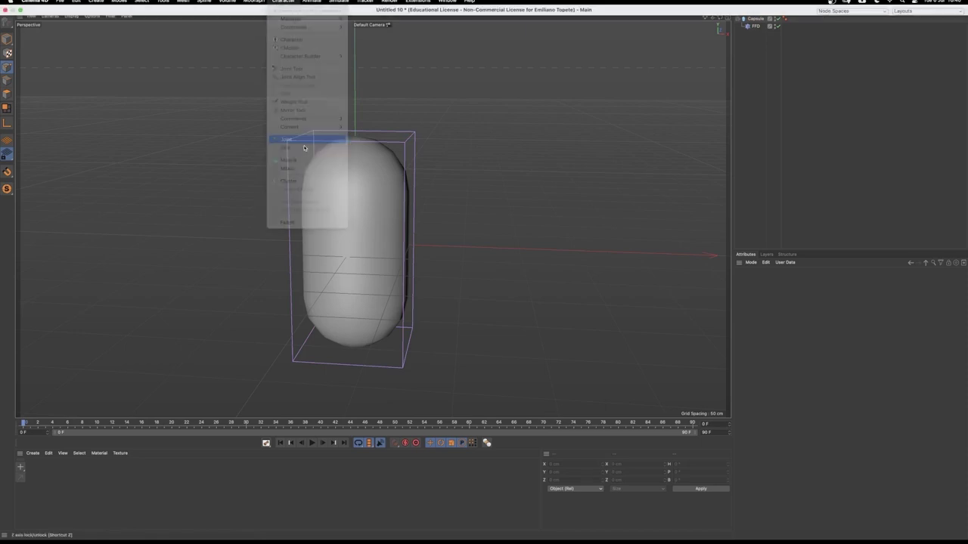
click(71, 15)
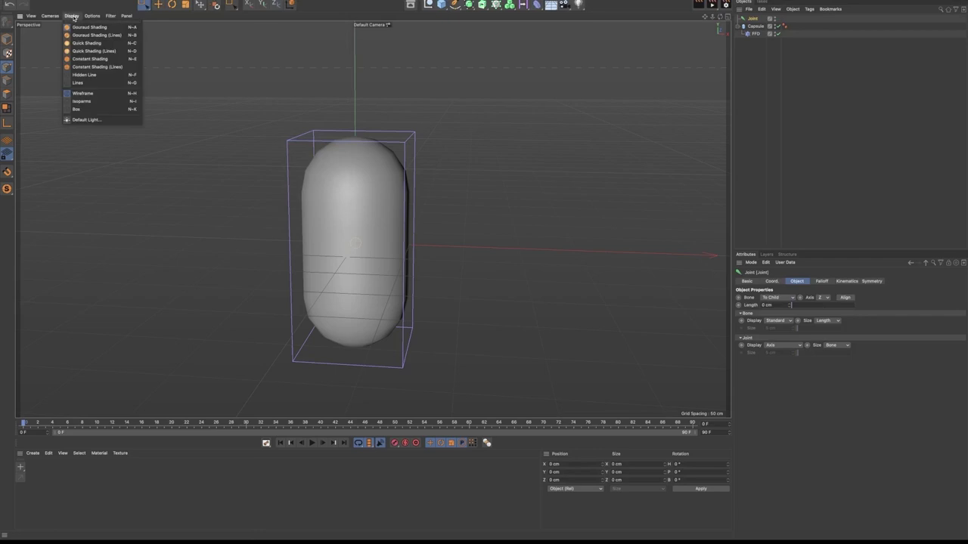
click(93, 84)
scroll(355, 245, up, 5)
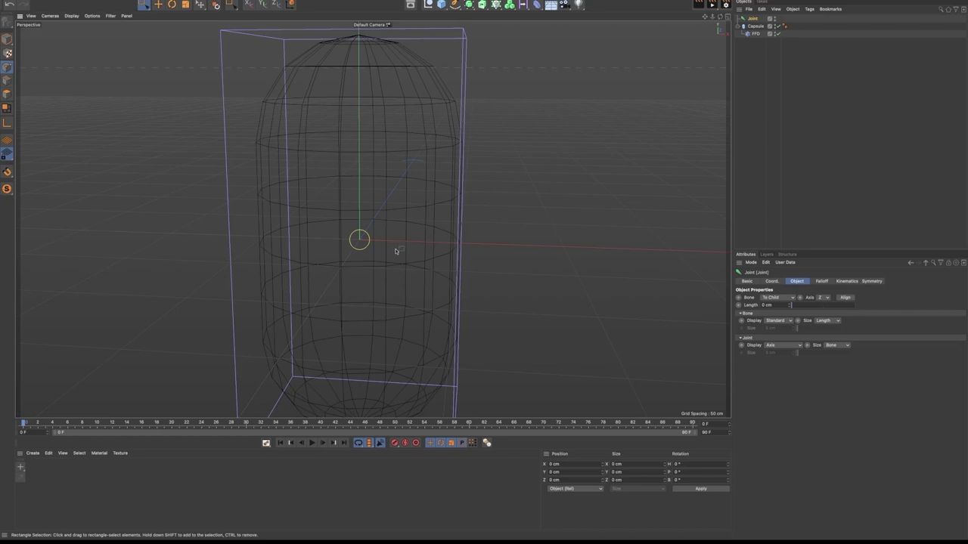
scroll(387, 252, down, 5)
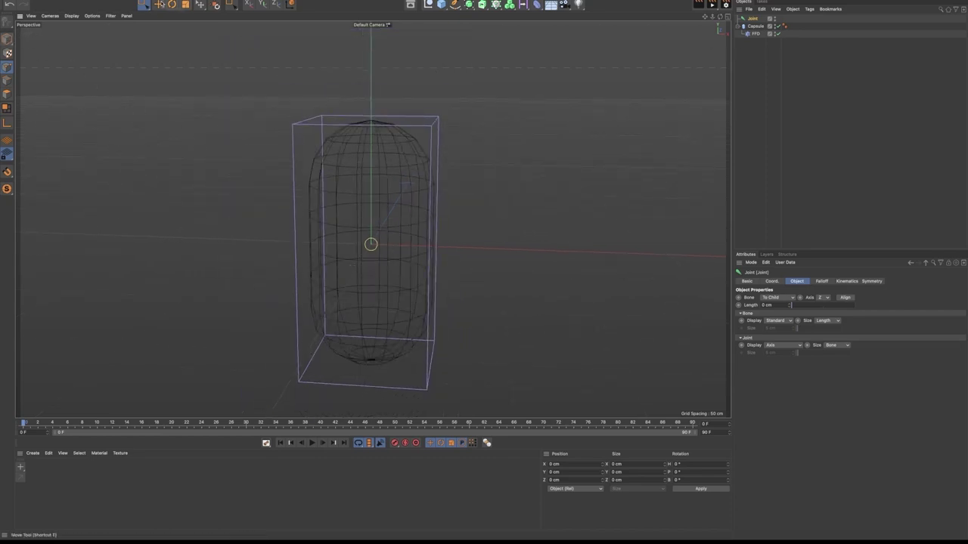
Try placing the joint at the capsule's lower end, at about -96 cm in Y, and delete the joint
click(158, 4)
scroll(343, 217, up, 3)
alt+drag(343, 217, 346, 151)
drag(345, 91, 197, 293)
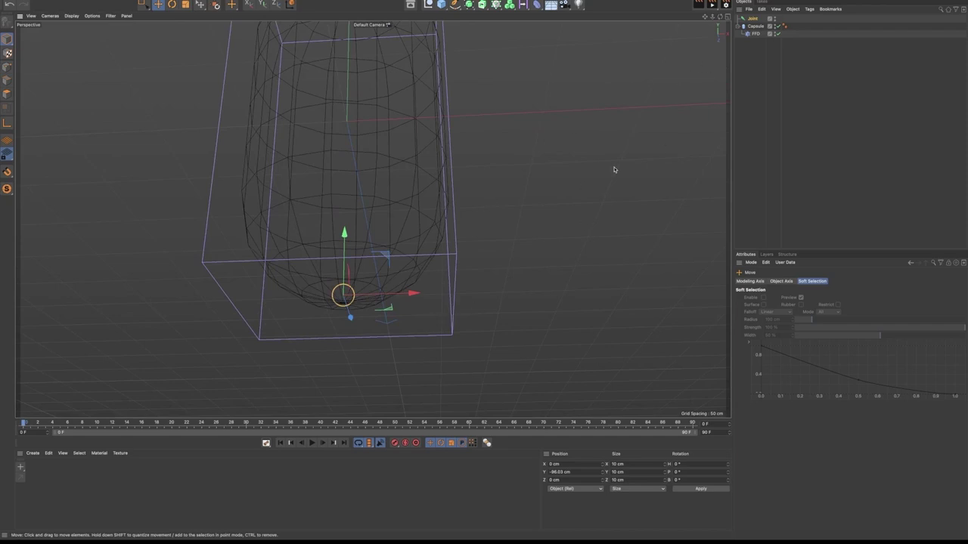
click(752, 18)
key(Delete)
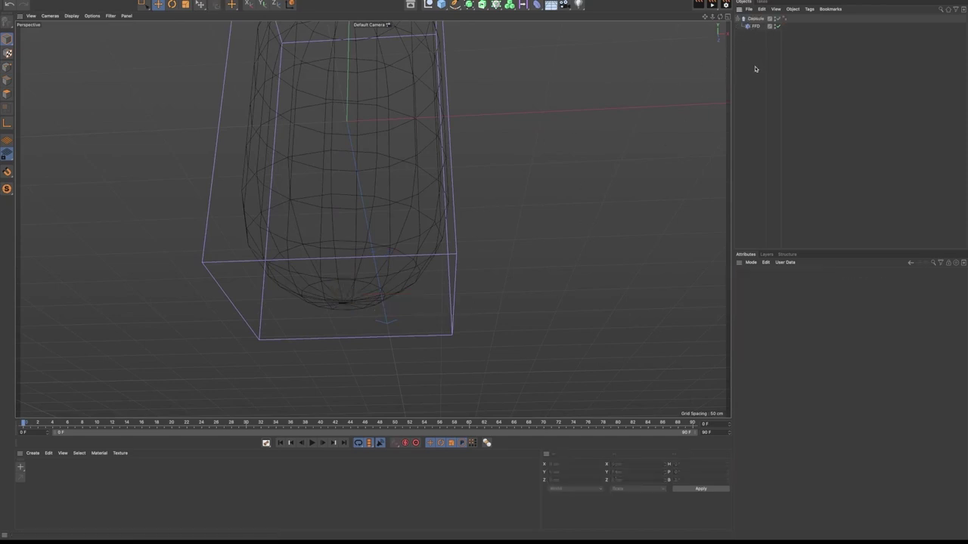
Select the FFD cage's four lower points with Rectangle Selection and create a joint from them using Selection to Joints
click(755, 26)
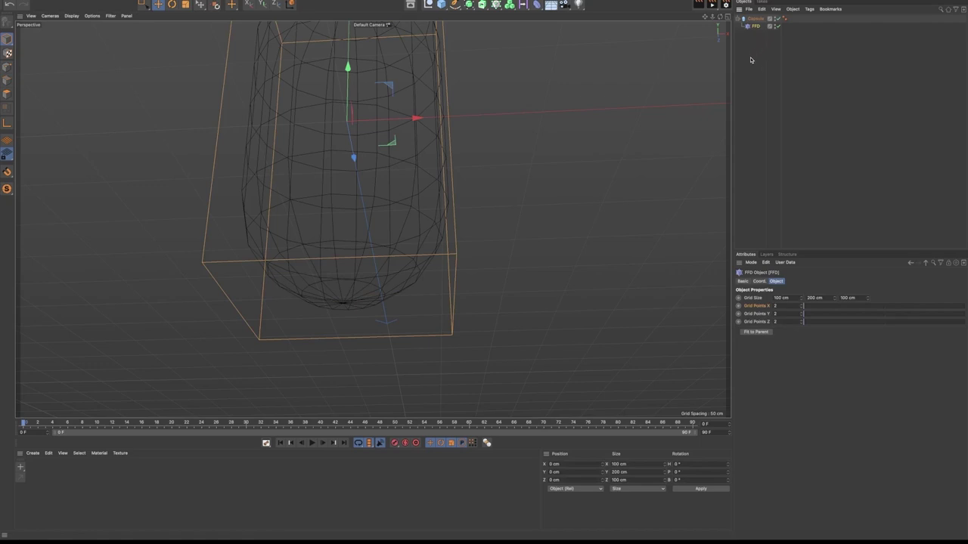
click(8, 66)
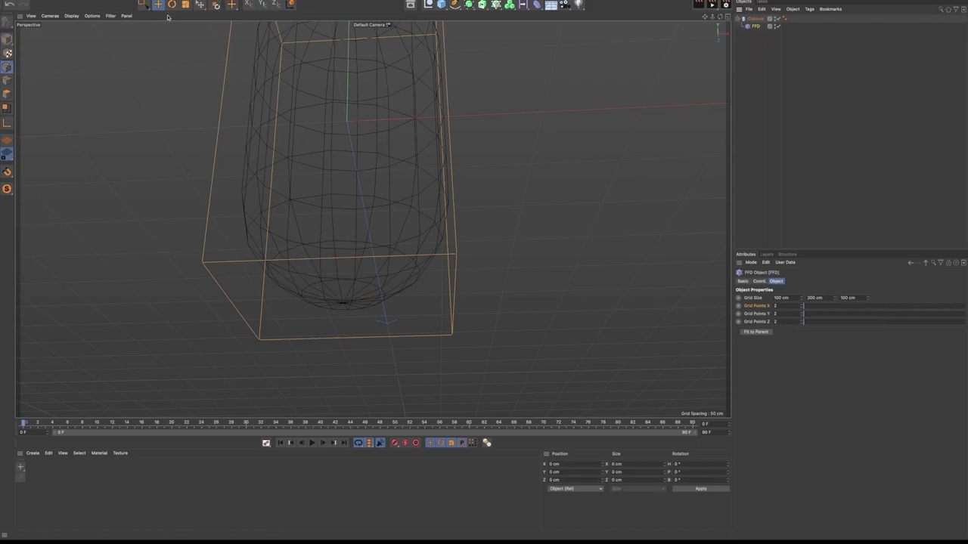
click(145, 6)
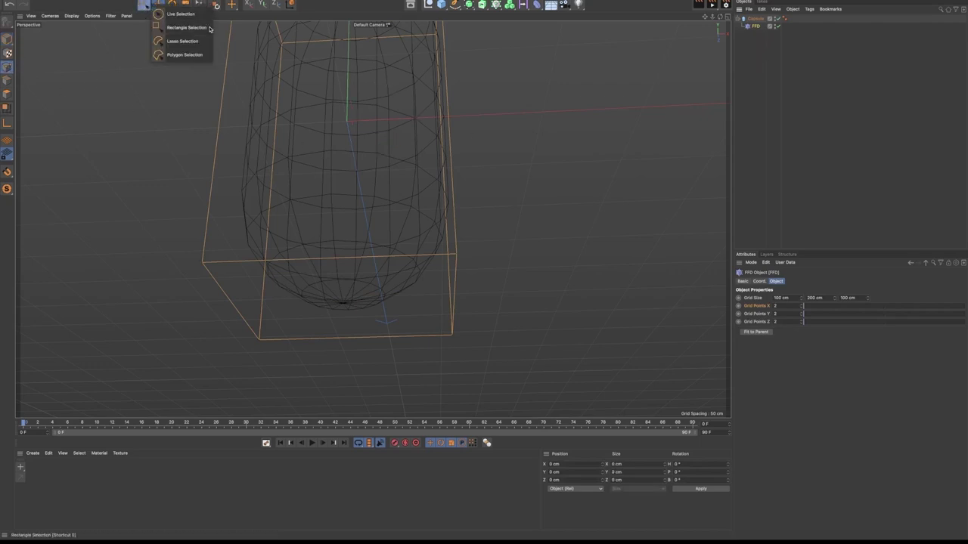
click(187, 28)
drag(521, 210, 155, 379)
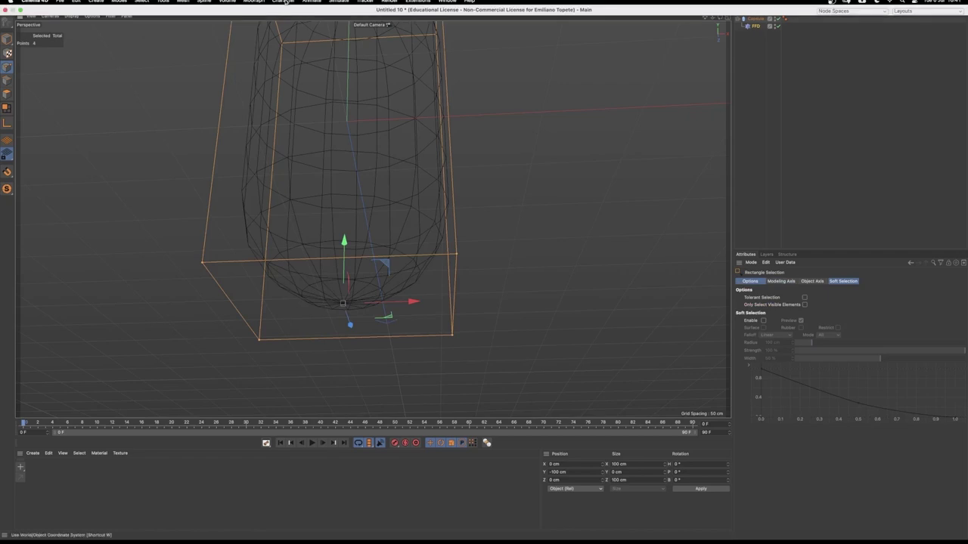
click(284, 2)
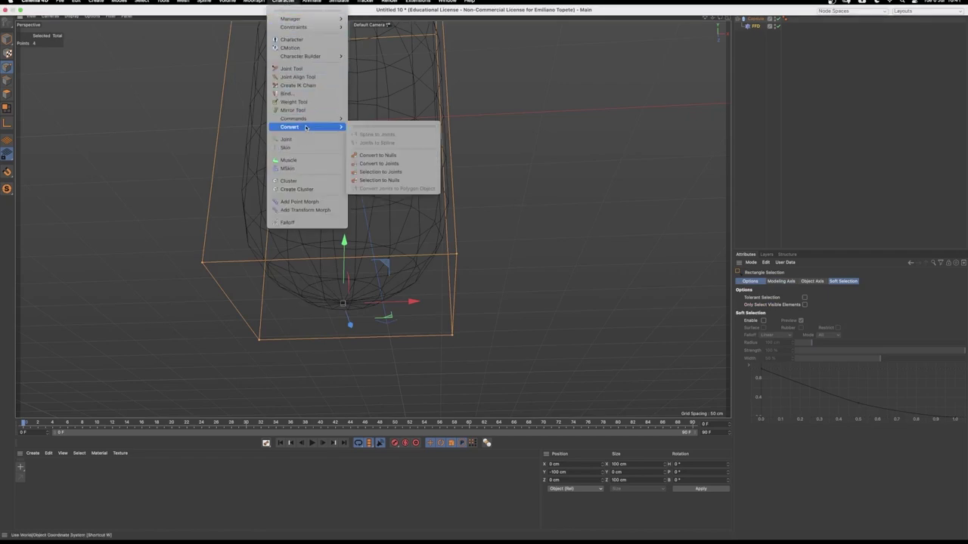
click(402, 172)
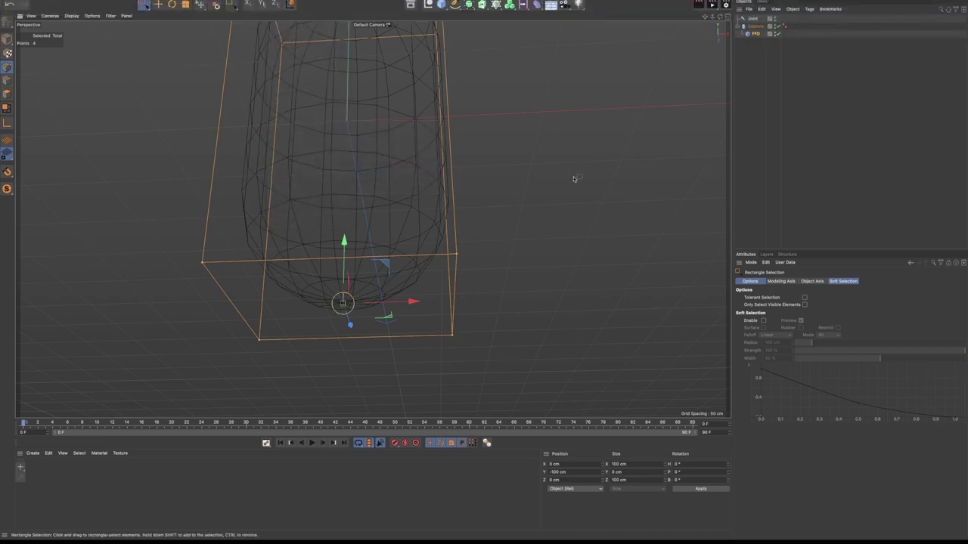
Rename the joint at the capsule's lower end as down
alt+drag(342, 321, 330, 273)
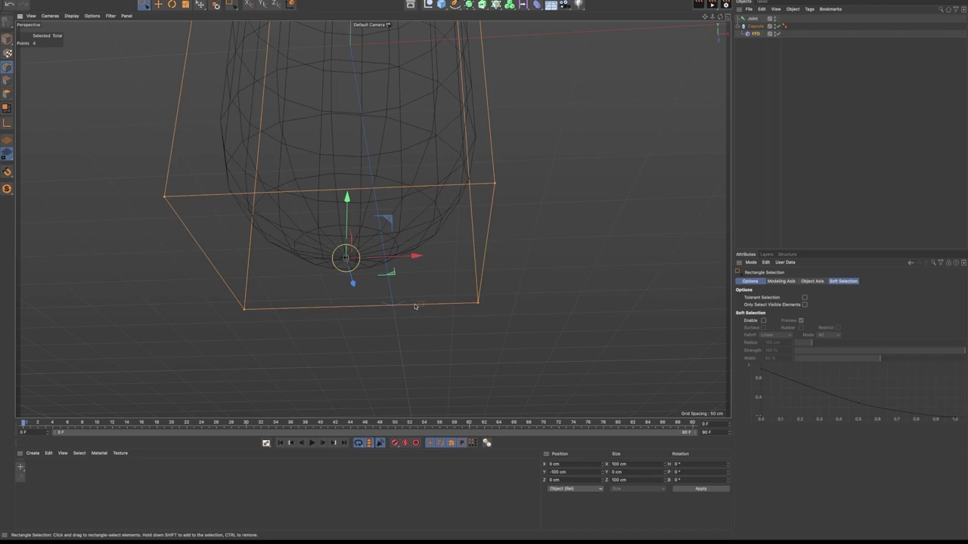
scroll(386, 294, down, 3)
alt+drag(382, 295, 368, 332)
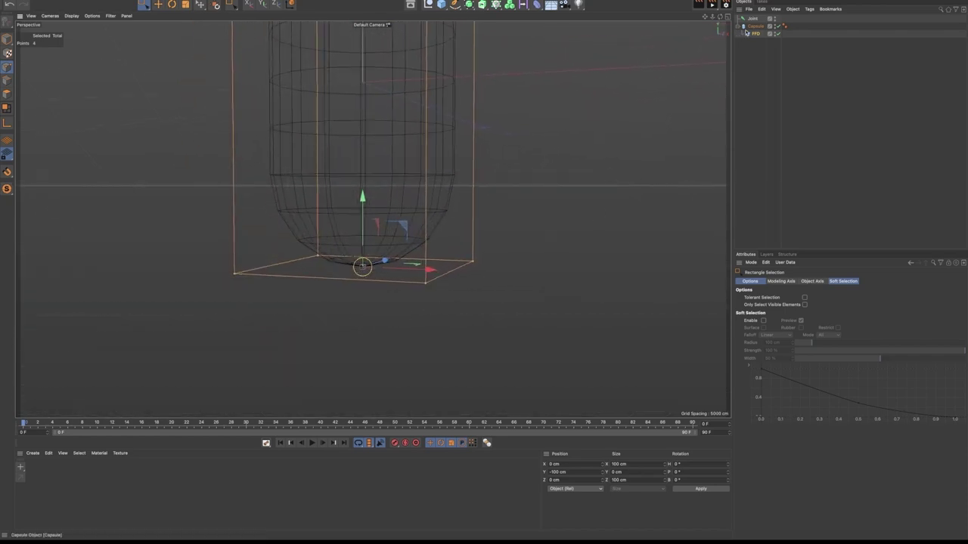
click(754, 18)
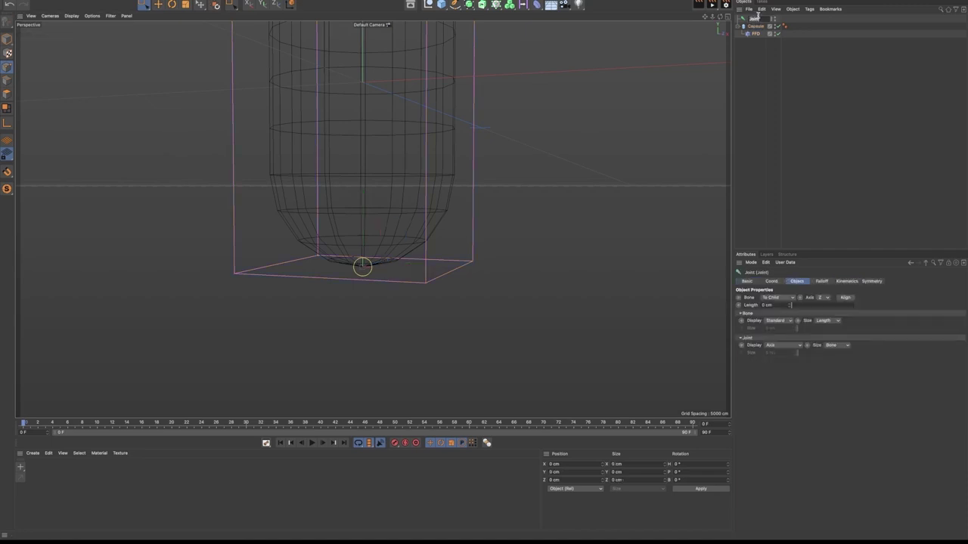
key(Return)
Configure the down joint's appearance with Sphere display, a pure red color and the icon color set to Display Color
click(773, 350)
click(777, 387)
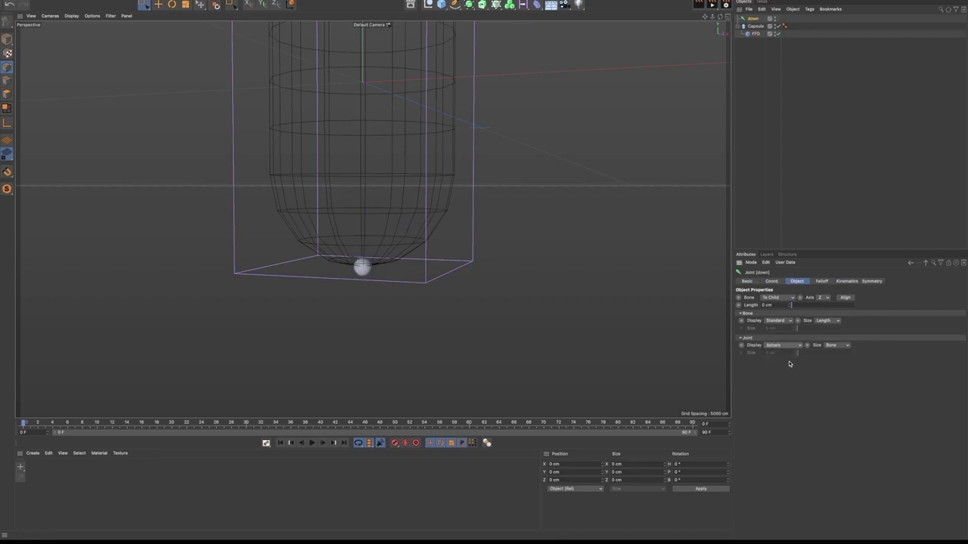
click(749, 281)
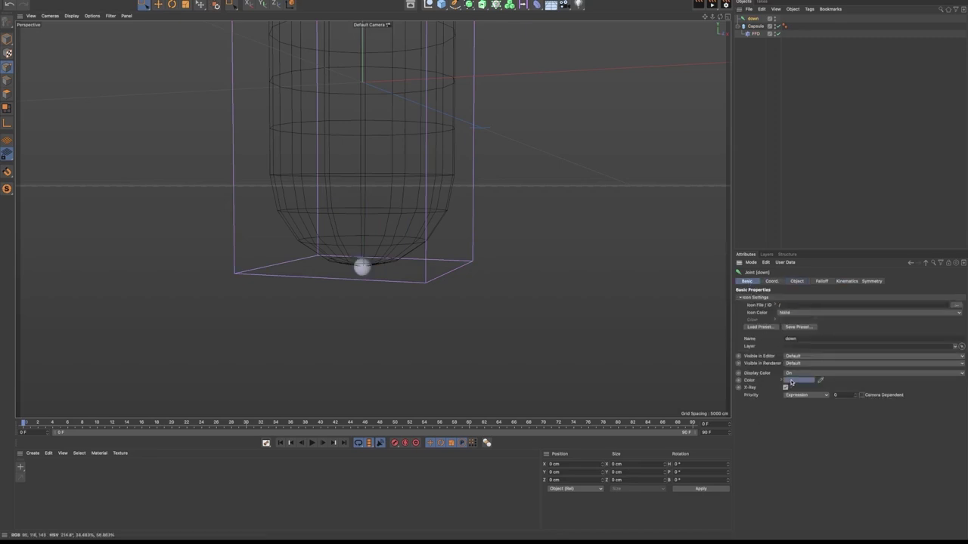
click(790, 383)
click(796, 340)
click(788, 338)
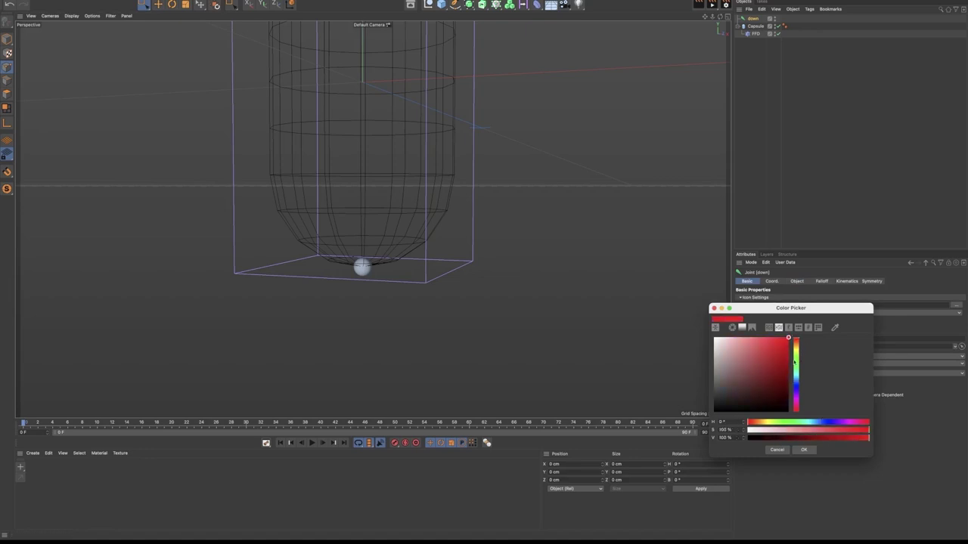
click(806, 449)
click(789, 313)
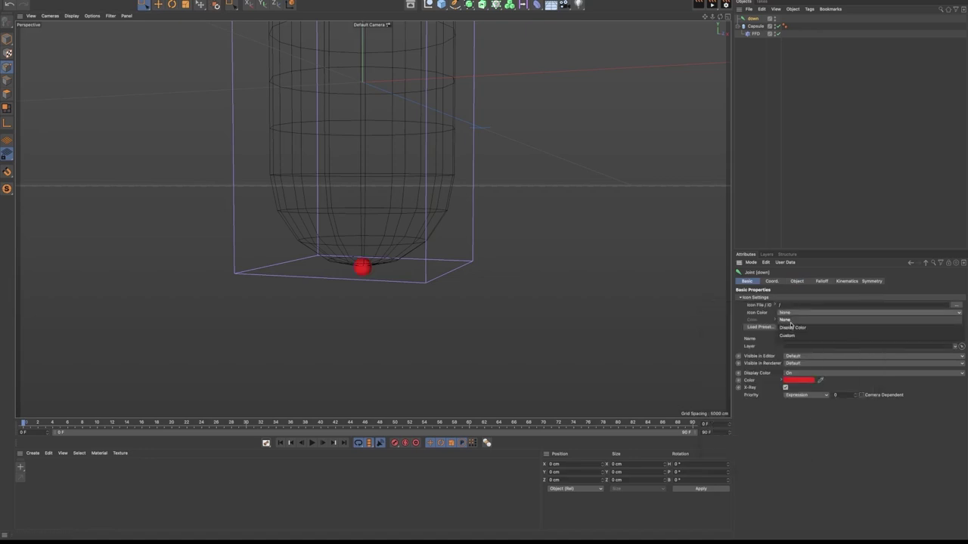
click(792, 320)
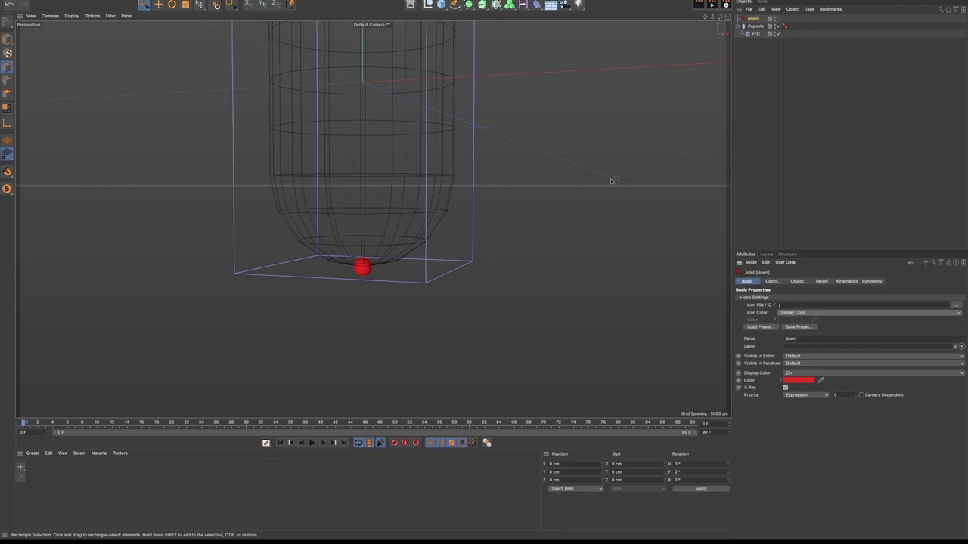
Select the FFD cage's four upper points and create a joint from them using Selection to Joints
key(h)
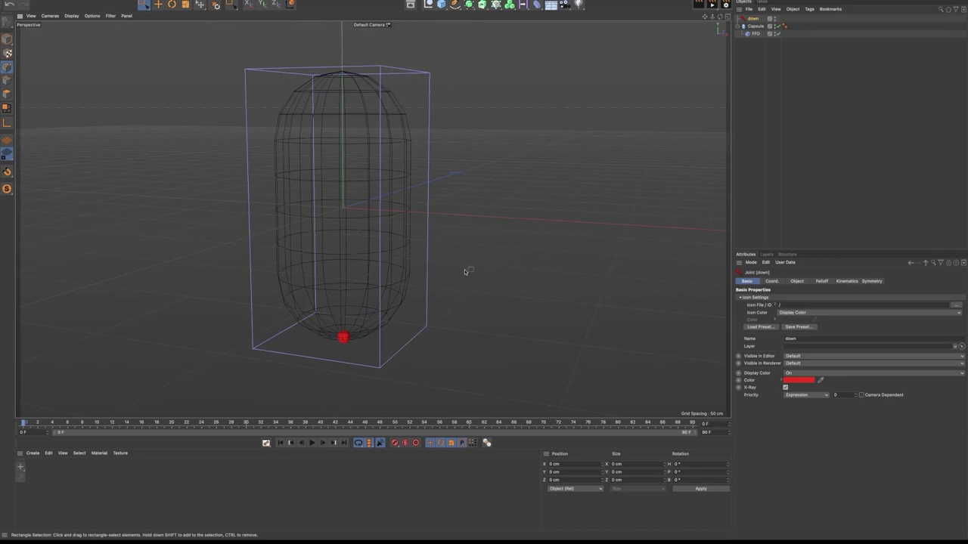
alt+drag(385, 131, 364, 135)
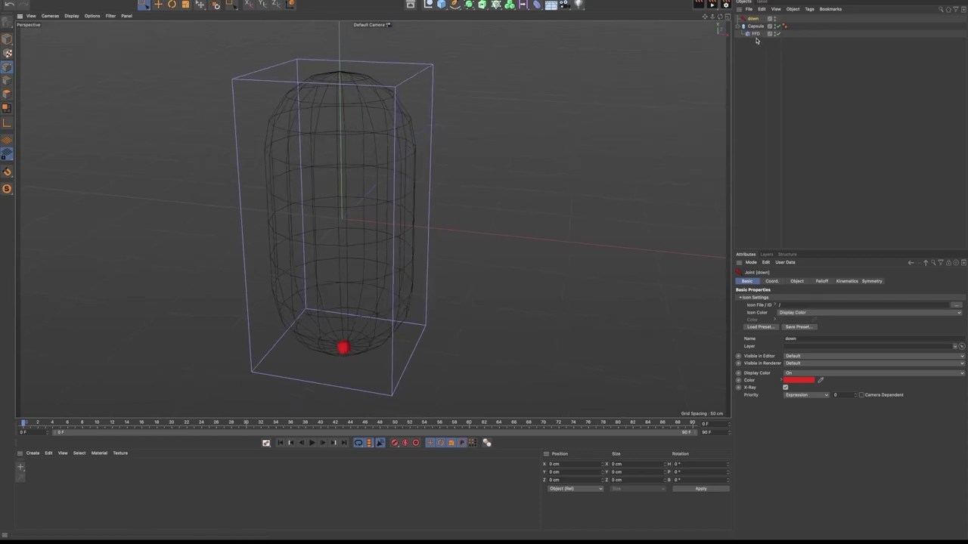
click(756, 34)
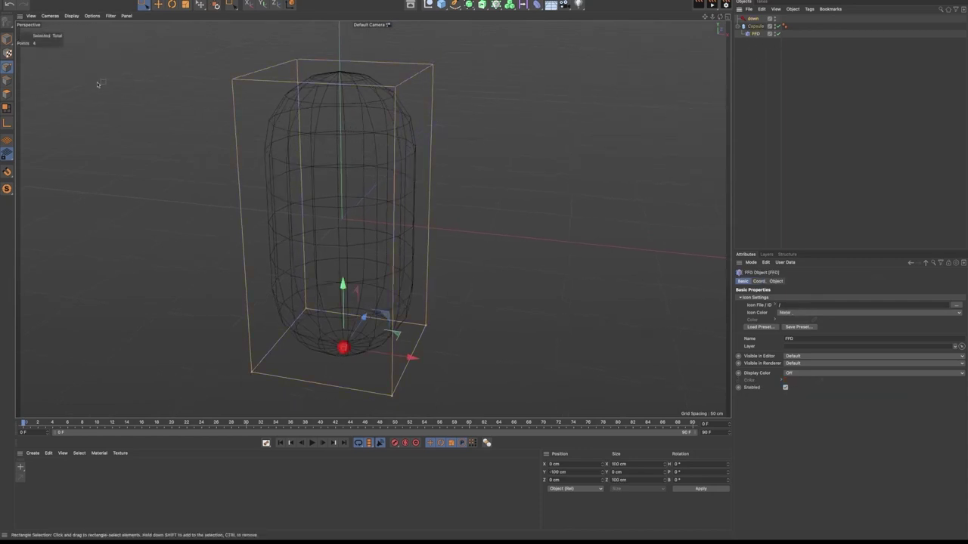
drag(234, 41, 472, 133)
alt+drag(408, 137, 394, 202)
alt+right_drag(394, 202, 425, 208)
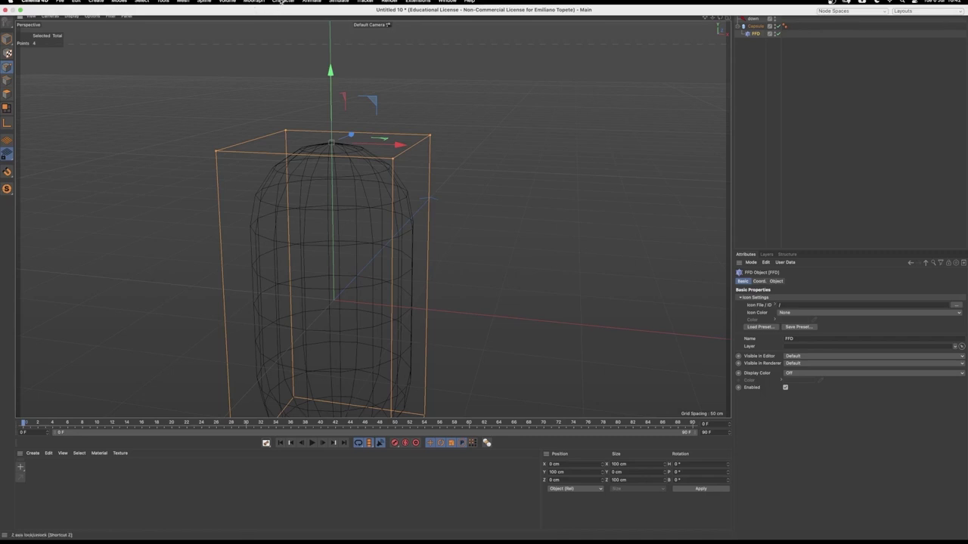
click(283, 2)
mouse_move(327, 127)
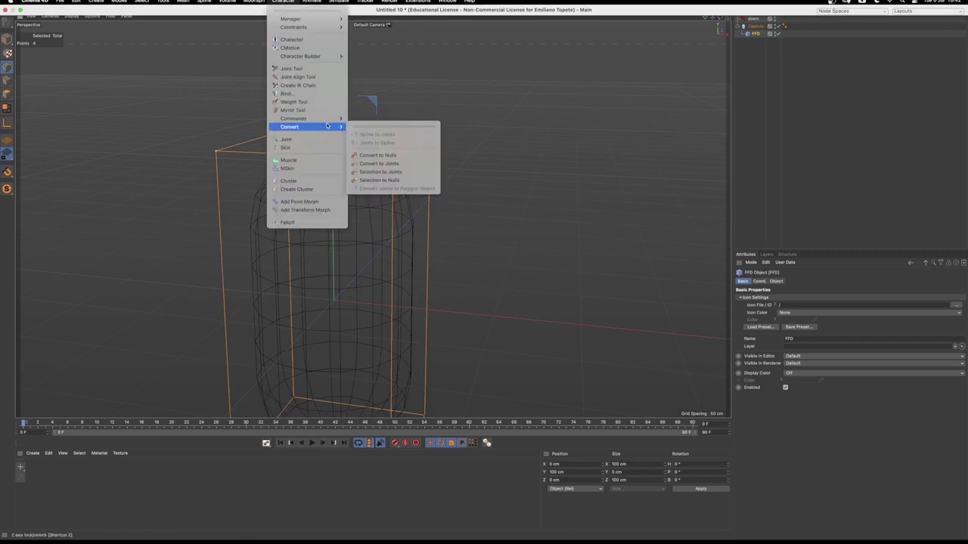
click(405, 174)
Rename the joint at the capsule's upper end as up
alt+right_drag(344, 162, 360, 165)
alt+drag(359, 164, 362, 173)
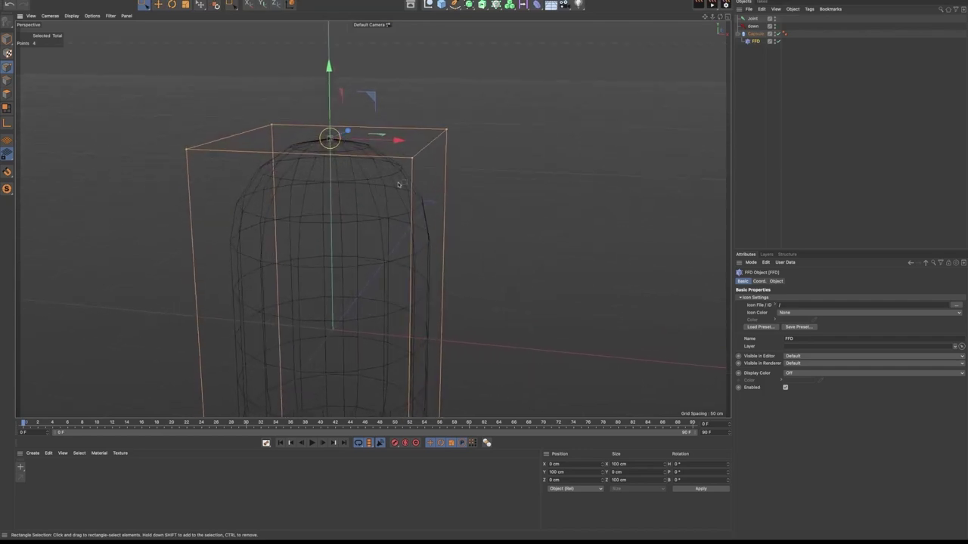
click(752, 18)
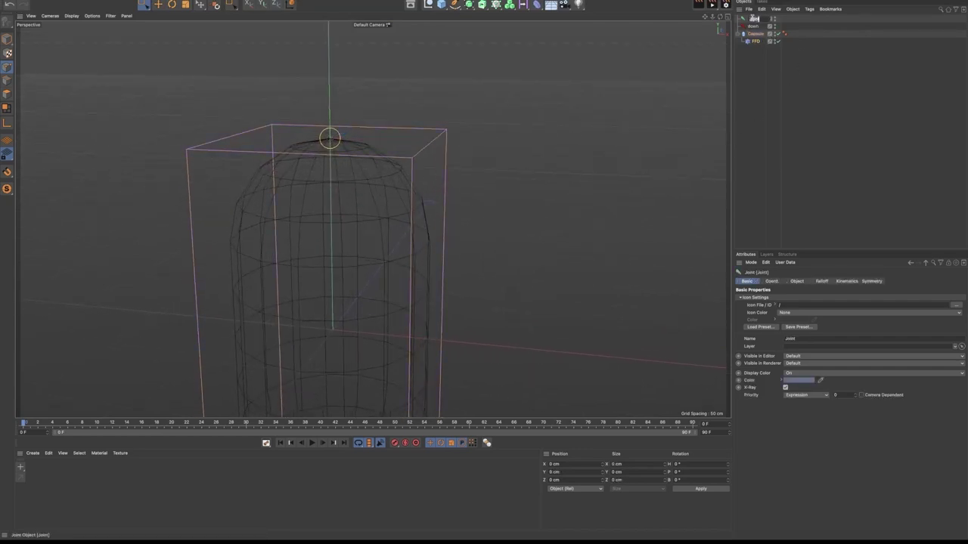
text(up)
key(Return)
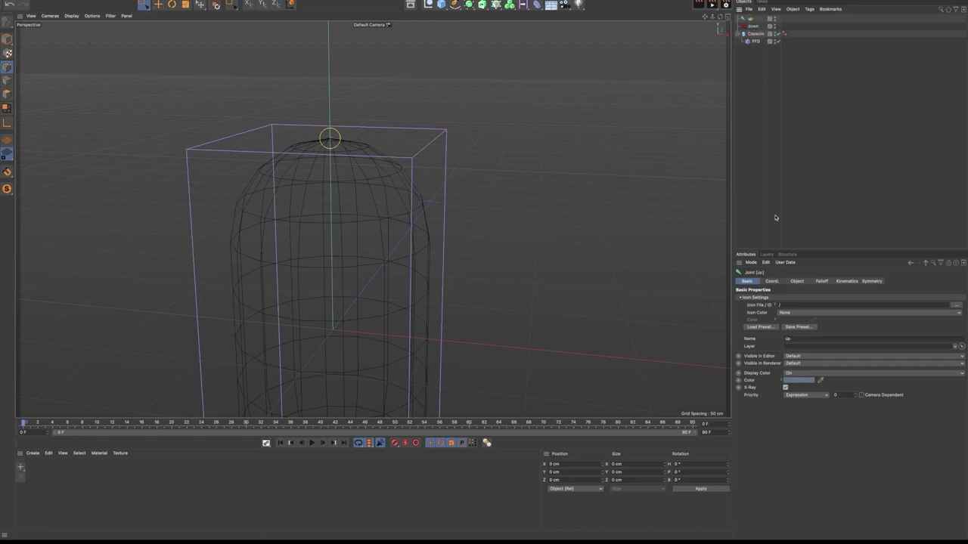
Configure the up joint's appearance with a blue color, the icon color set to Display Color and Sphere display
click(794, 381)
click(790, 339)
click(804, 449)
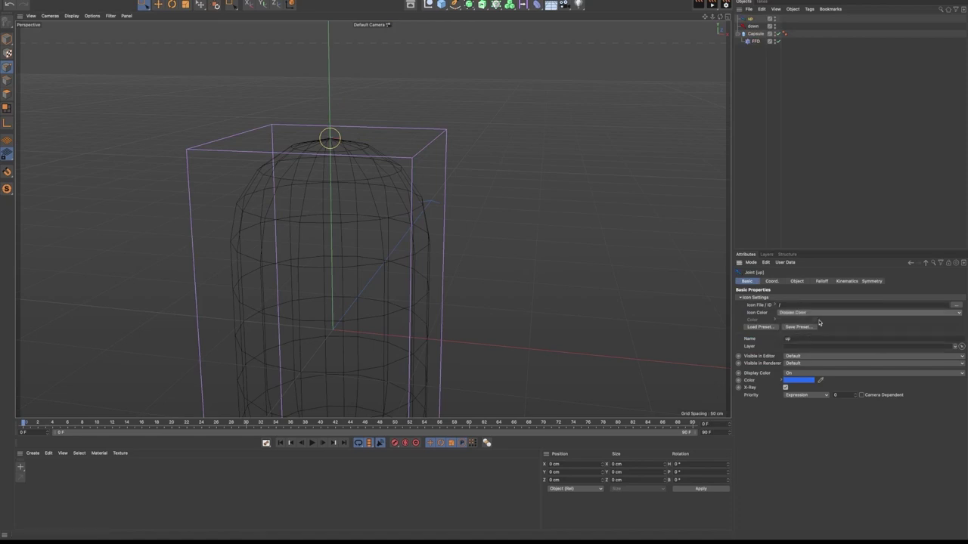
click(796, 281)
click(781, 346)
click(778, 387)
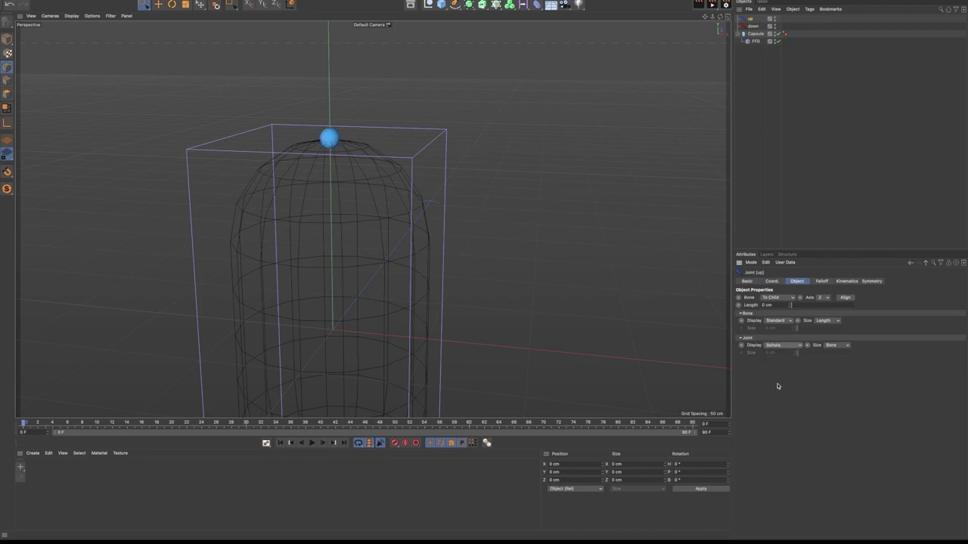
scroll(424, 280, down, 5)
scroll(403, 186, up, 3)
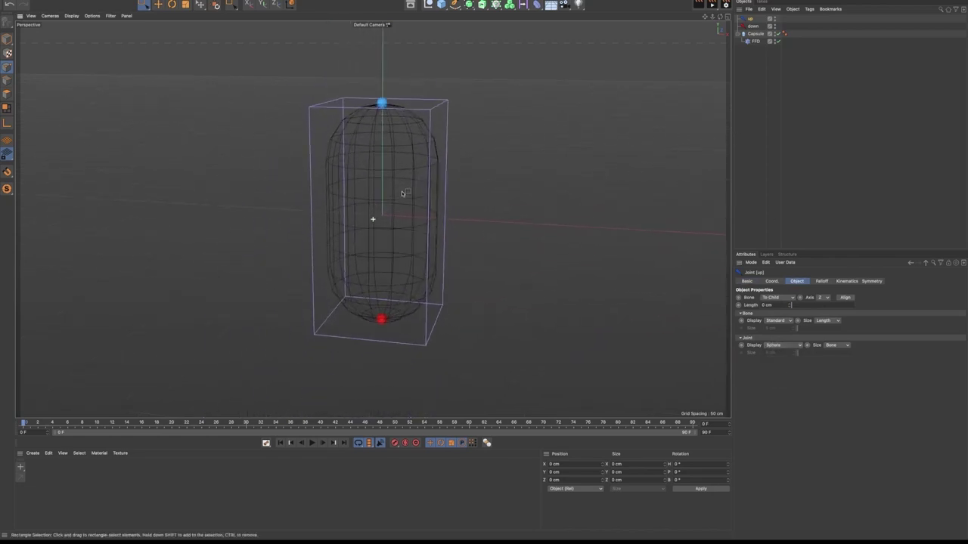
scroll(412, 214, down, 3)
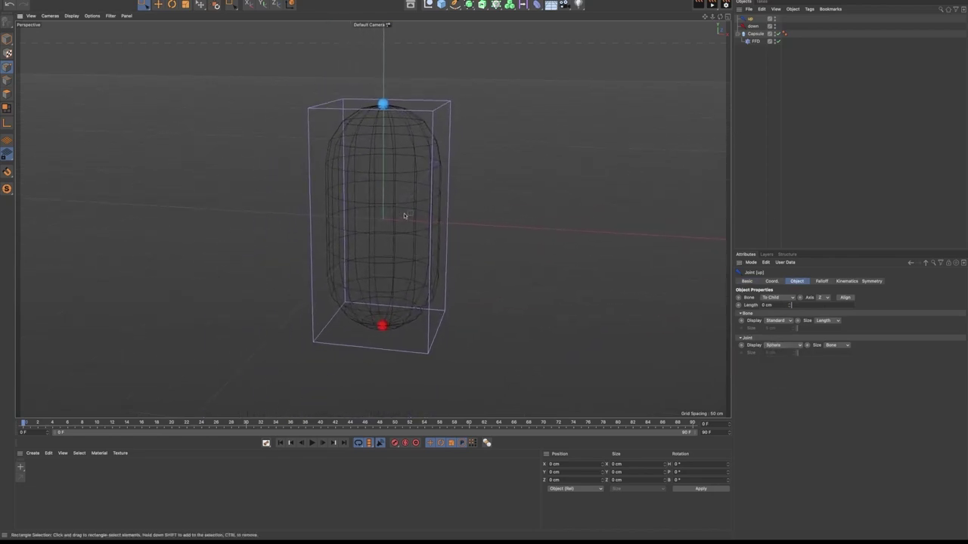
click(744, 75)
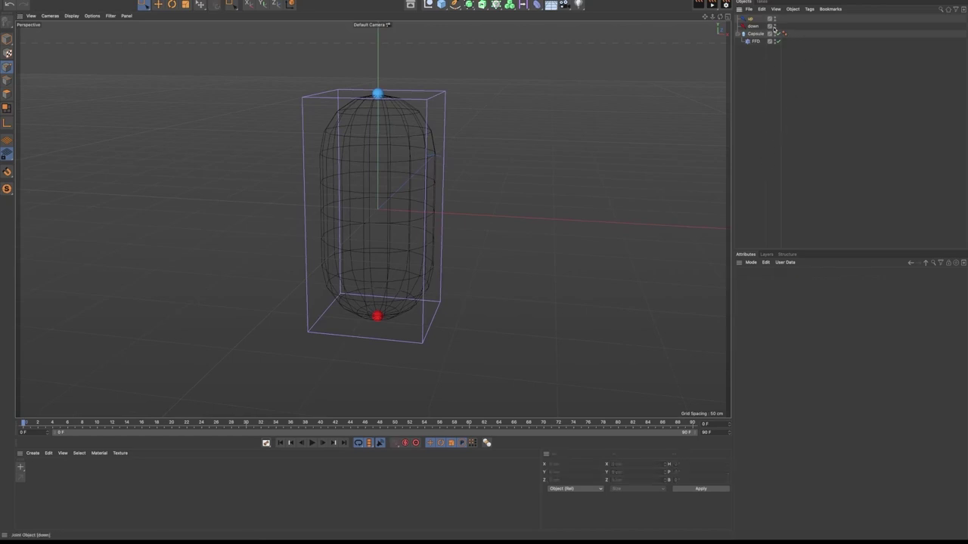
Clear the FFD's point selection and bind the FFD to the up and down joints using Heatmap mode
click(754, 43)
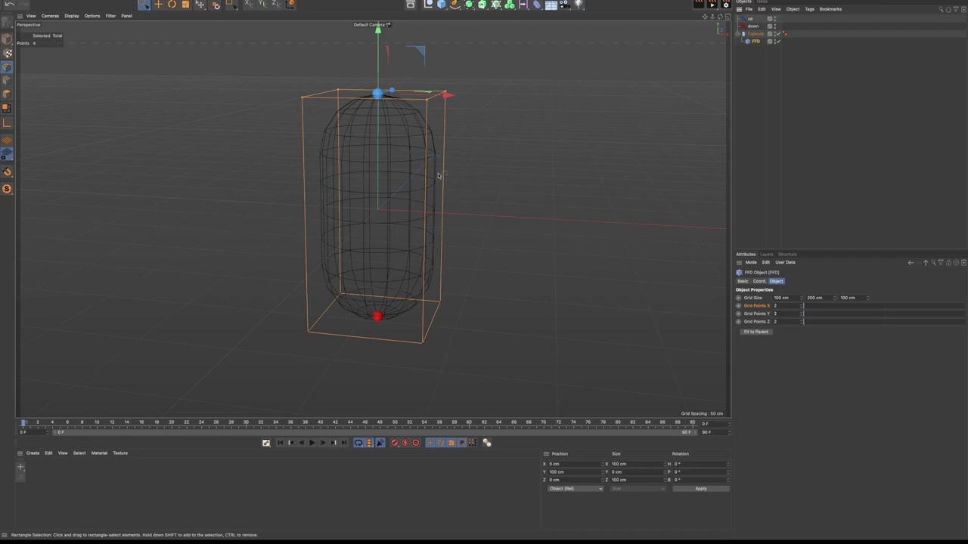
drag(475, 90, 493, 136)
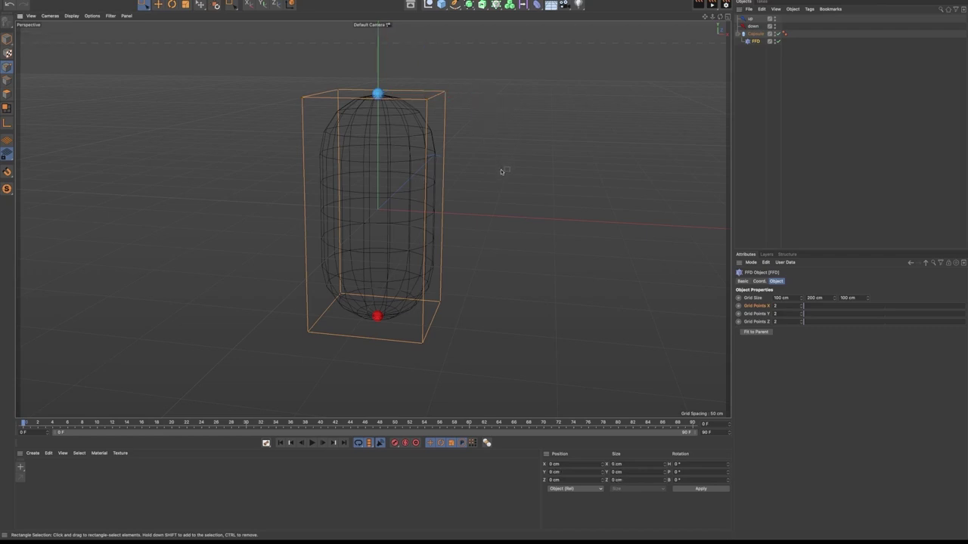
ctrl+click(754, 26)
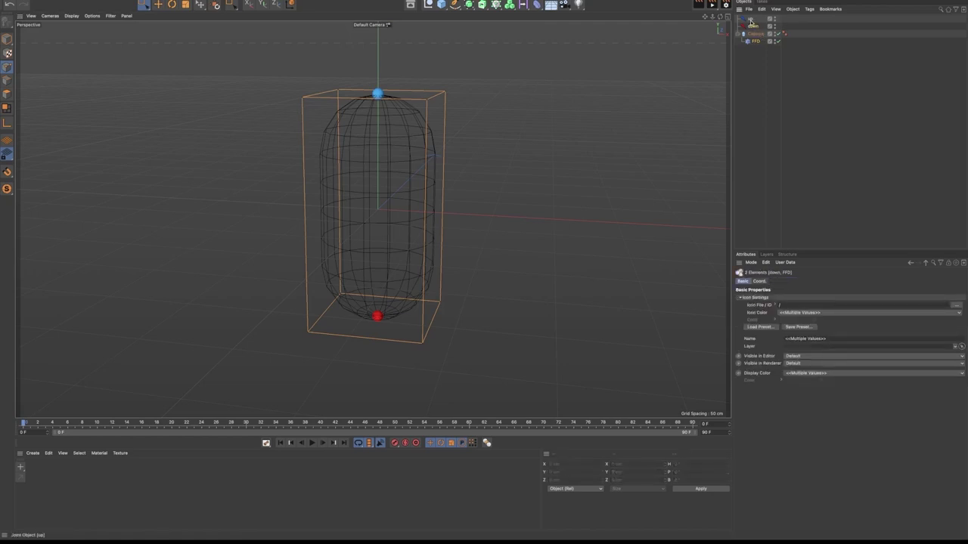
ctrl+click(751, 20)
click(282, 2)
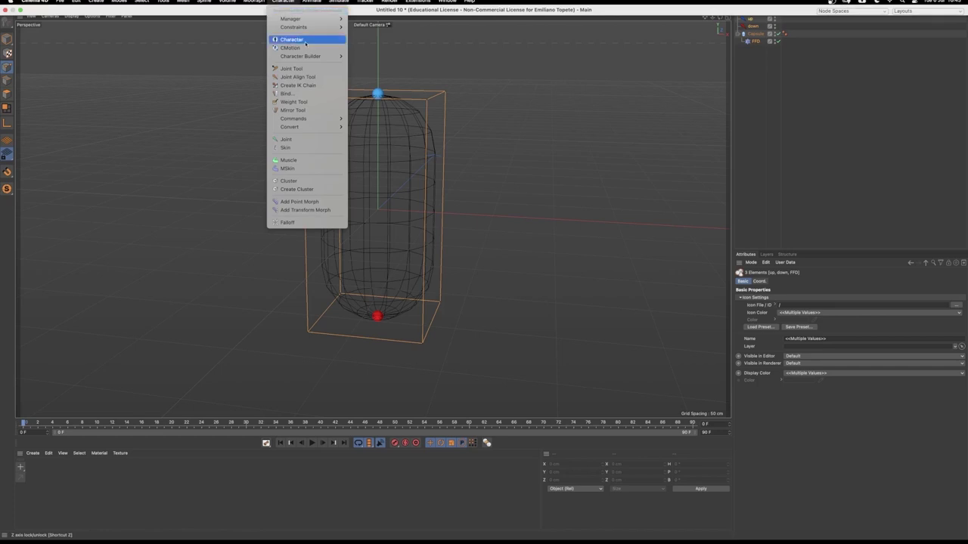
click(298, 94)
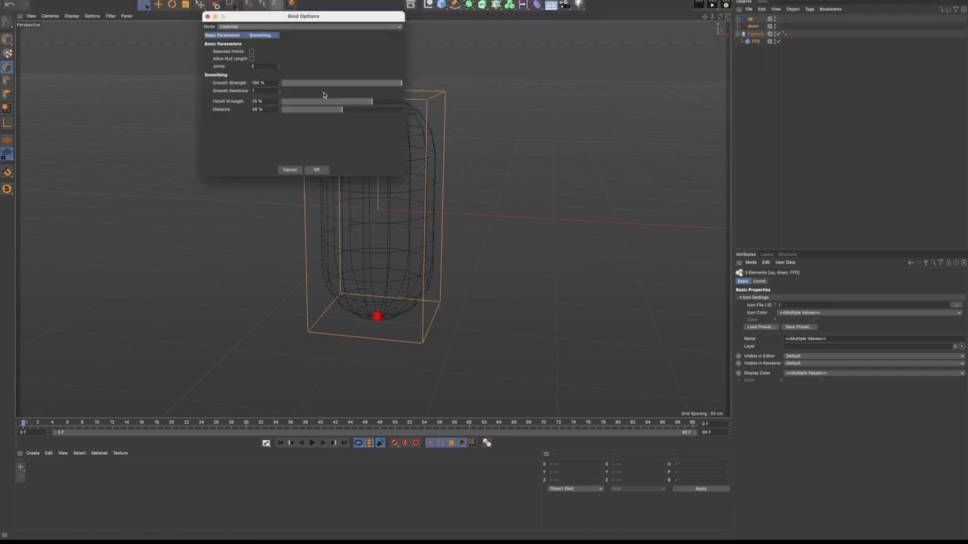
drag(341, 18, 608, 108)
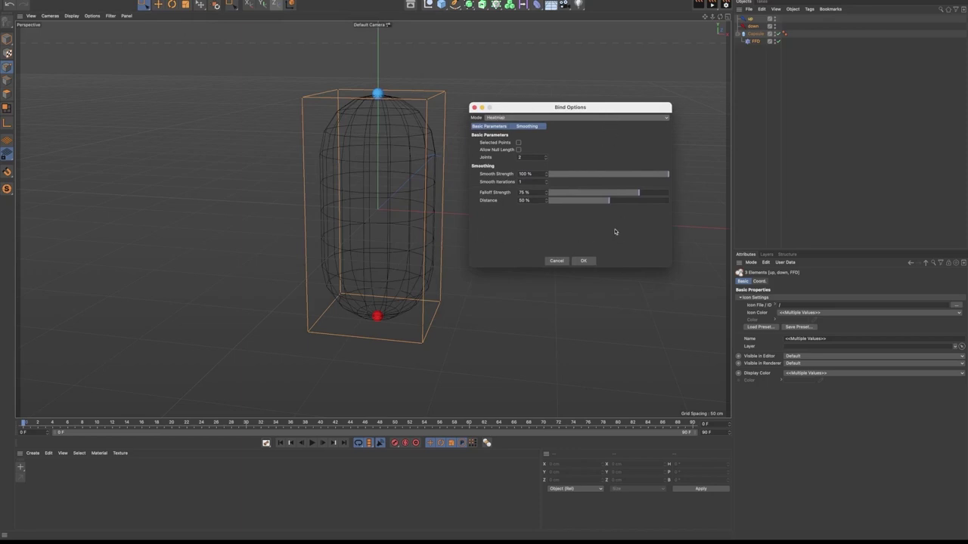
click(584, 261)
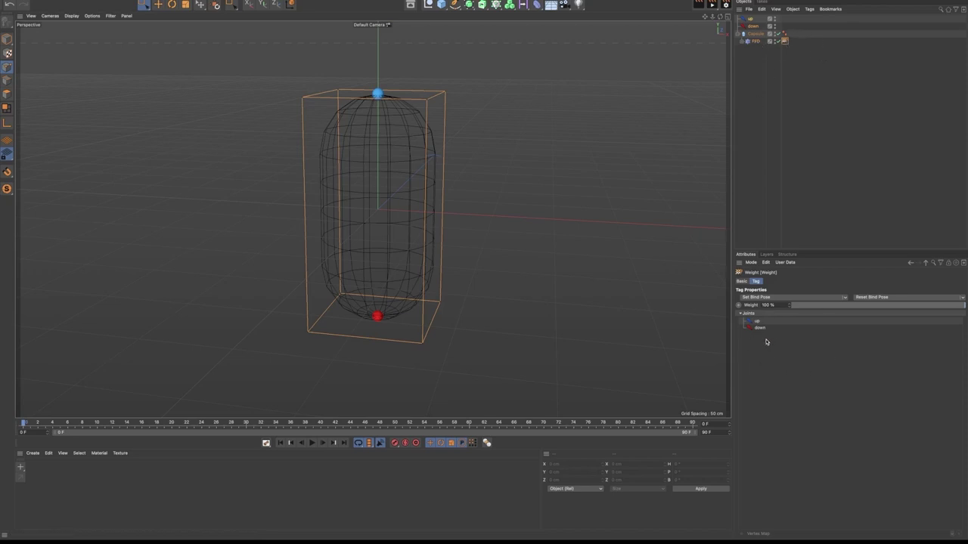
Activate the Weight Tool from the FFD's weight tag and examine the joint weights on the cage's upper and lower points
click(741, 42)
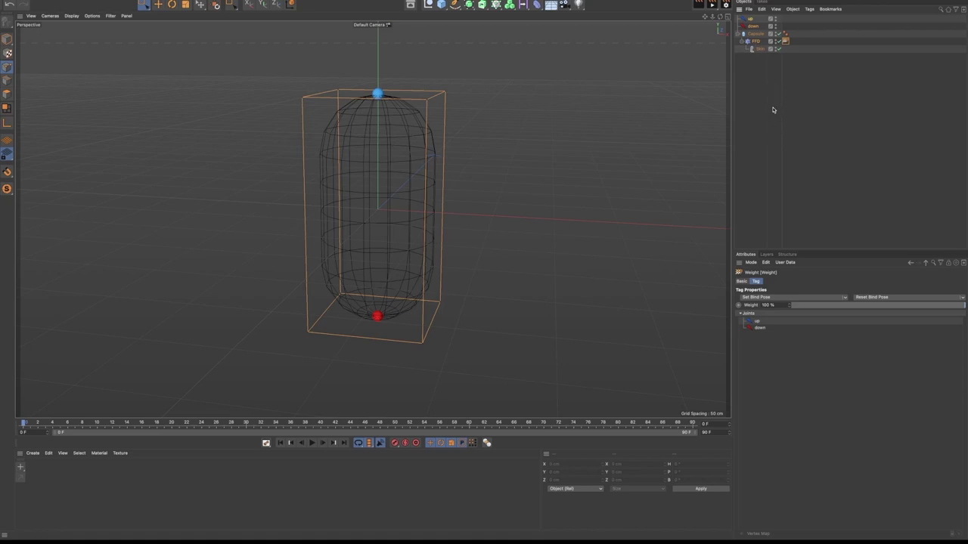
double_click(784, 41)
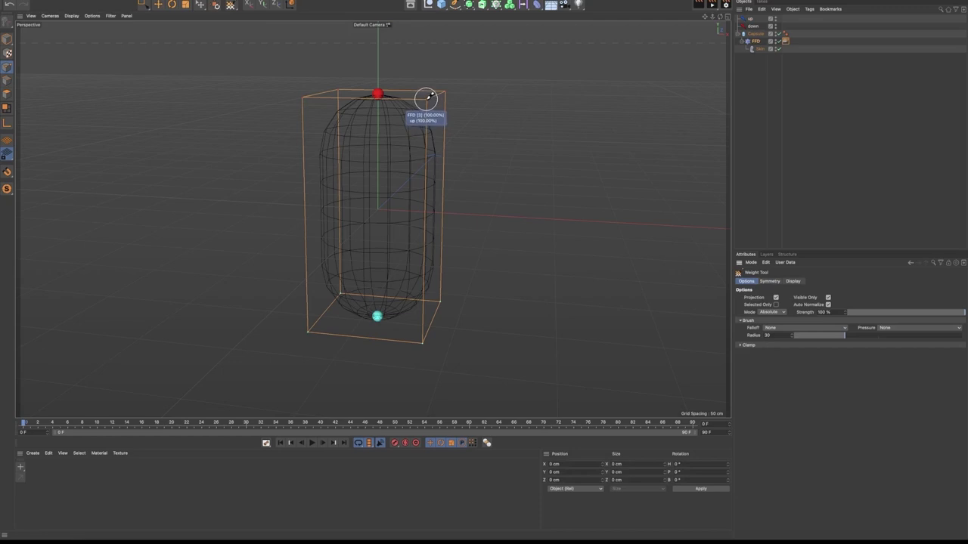
scroll(428, 97, up, 3)
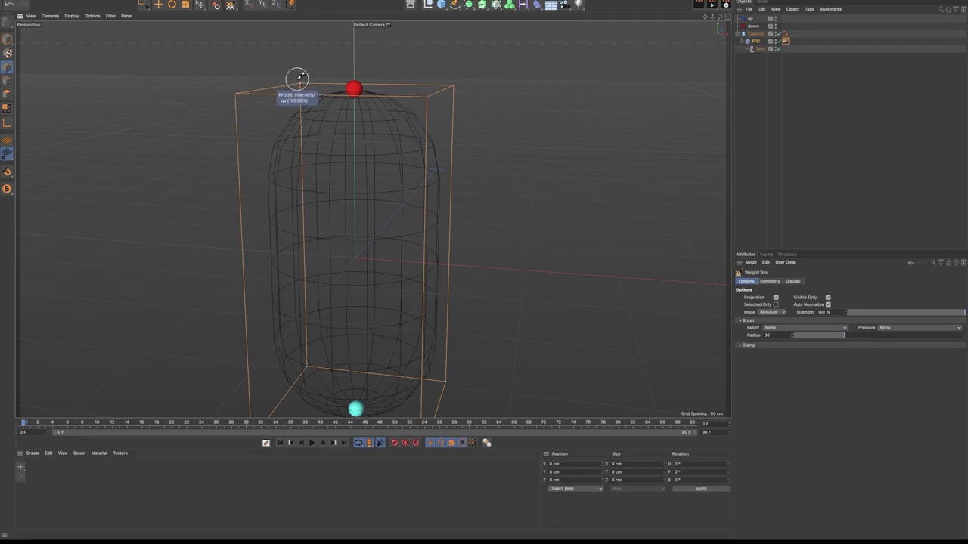
mouse_move(449, 225)
alt+mouse_down()
mouse_move(380, 224)
mouse_move(451, 186)
mouse_move(524, 199)
alt+mouse_up()
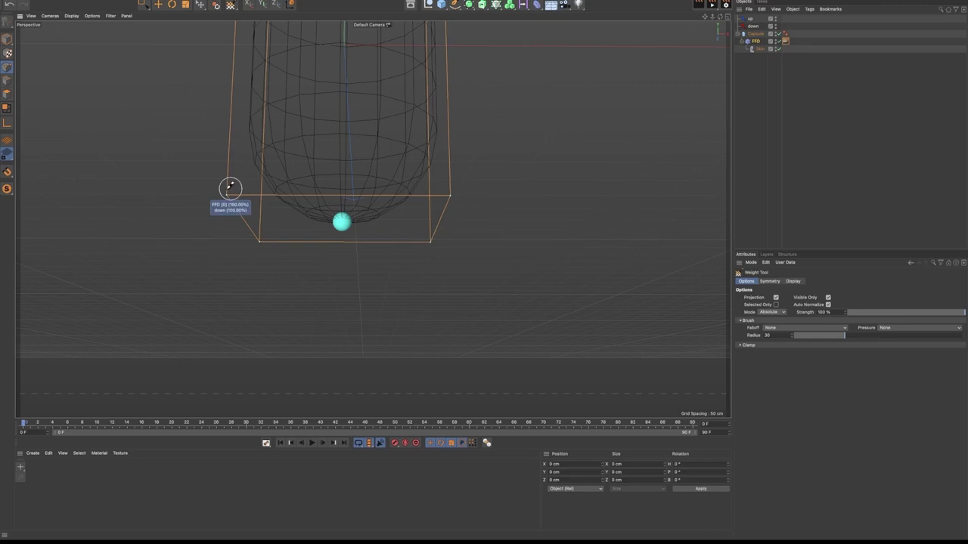
alt+drag(401, 175, 434, 219)
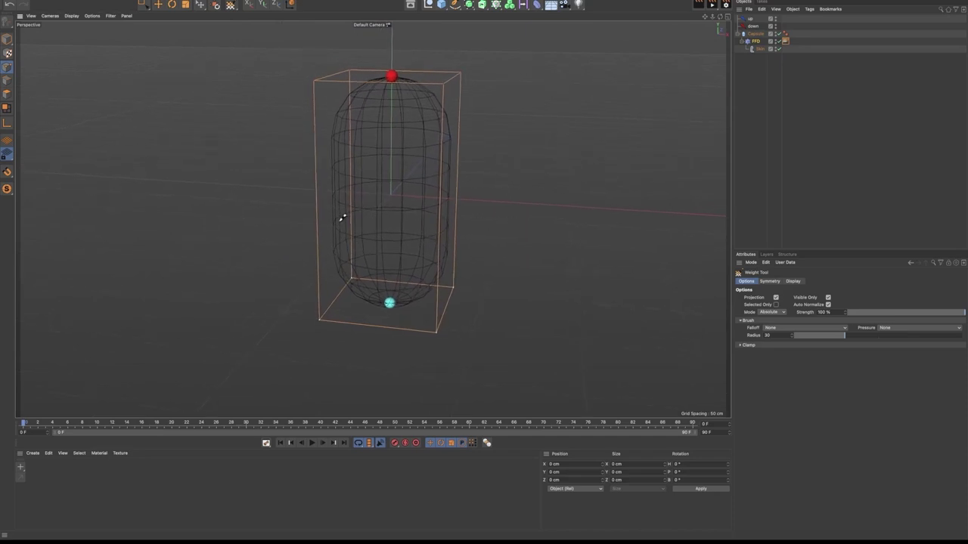
Switch to Model mode, test the capsule's deformation by moving the up joint, and undo each move
click(7, 39)
key(e)
click(751, 18)
alt+drag(523, 159, 529, 267)
key(ctrl+z)
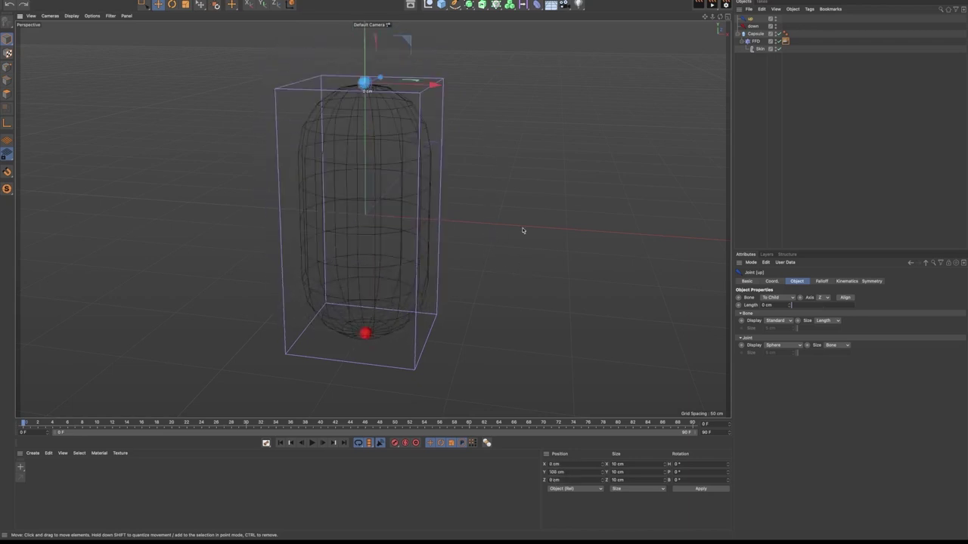
alt+drag(499, 211, 457, 186)
drag(371, 77, 378, 29)
key(ctrl+z)
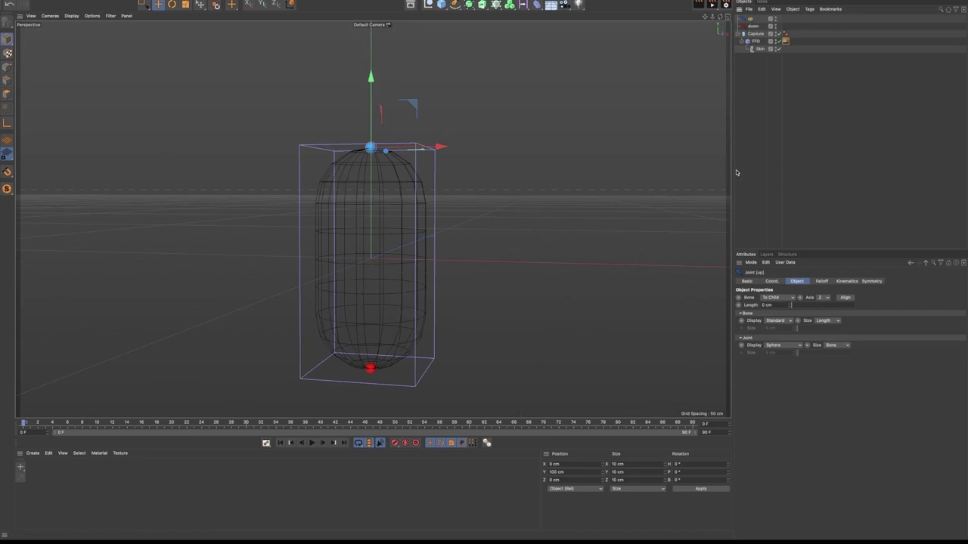
Test scaling the up joint before and after changing the model editing mode, and undo each scaling
key(t)
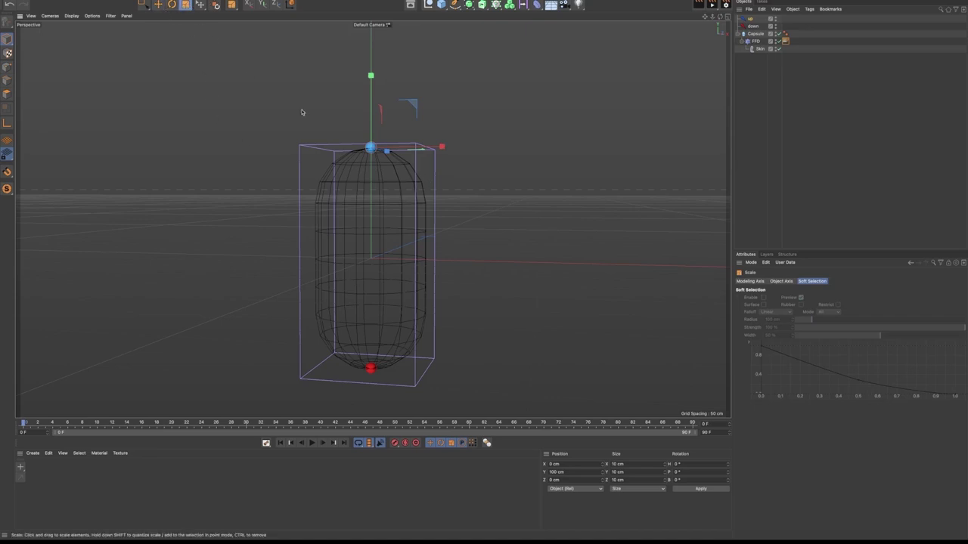
drag(466, 222, 600, 214)
key(ctrl+z)
drag(8, 40, 38, 63)
drag(478, 201, 639, 193)
key(ctrl+z)
Try squashing the capsule by lowering the up joint in Y and widening it by scaling the joint, undoing both changes
alt+drag(459, 208, 483, 209)
key(e)
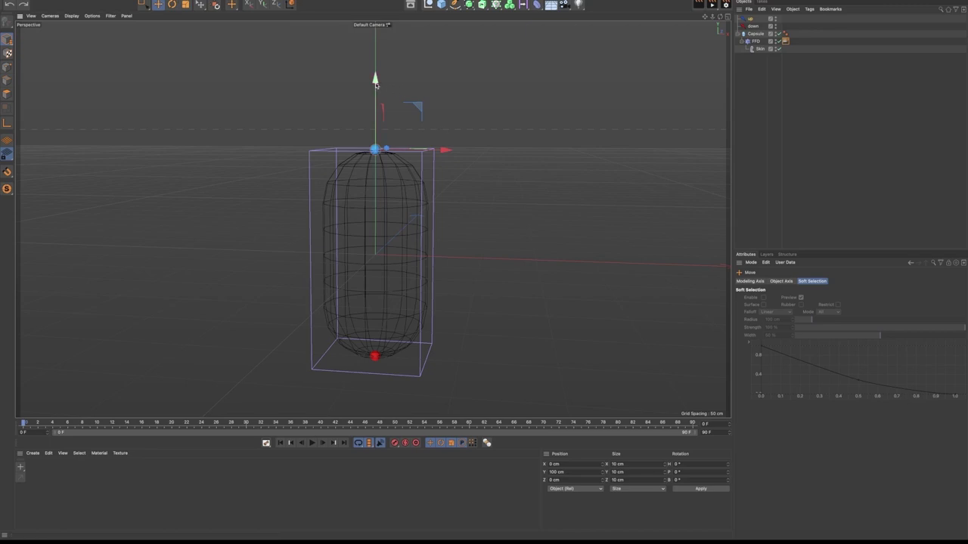
drag(375, 79, 375, 156)
key(ctrl+z)
key(t)
drag(547, 237, 672, 217)
key(ctrl+z)
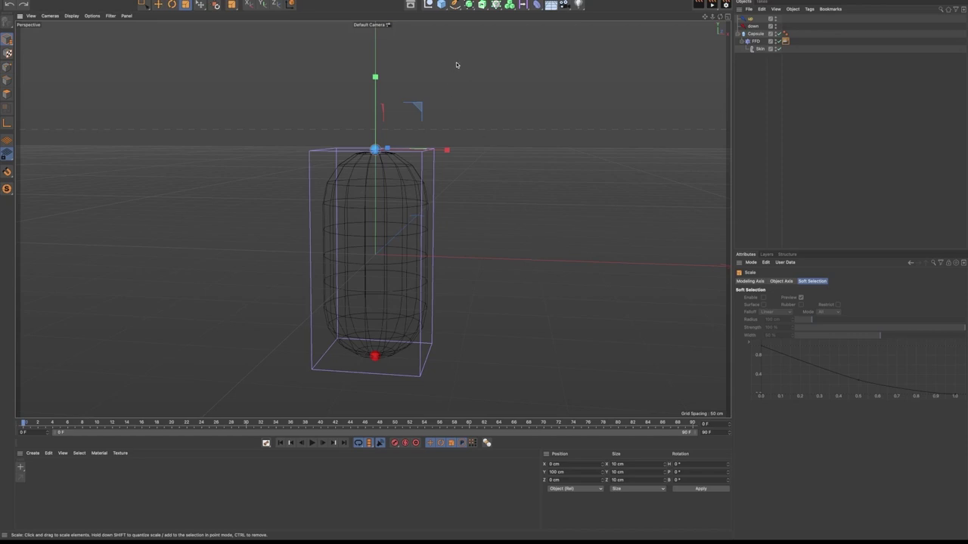
Create a null object and rename it xpresso
click(428, 5)
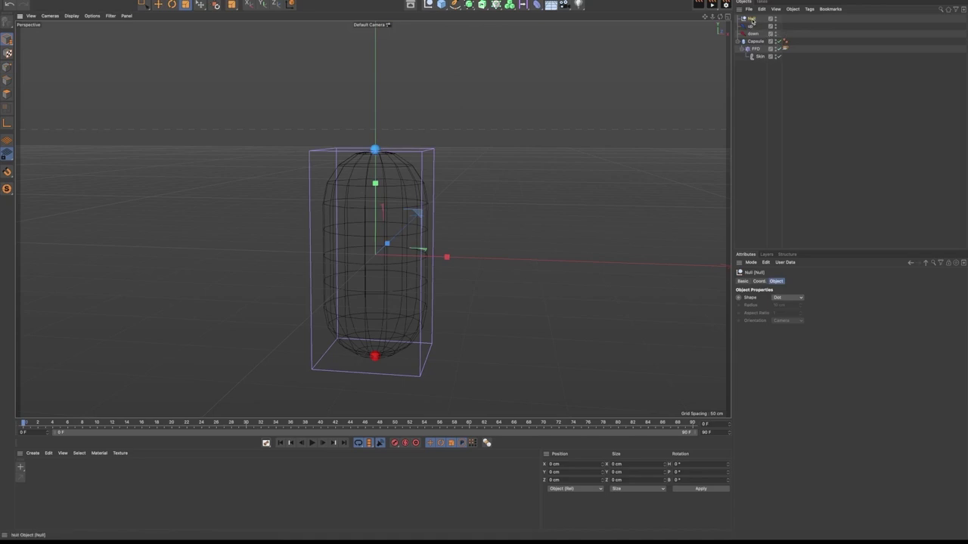
double_click(752, 20)
text(st)
key(Return)
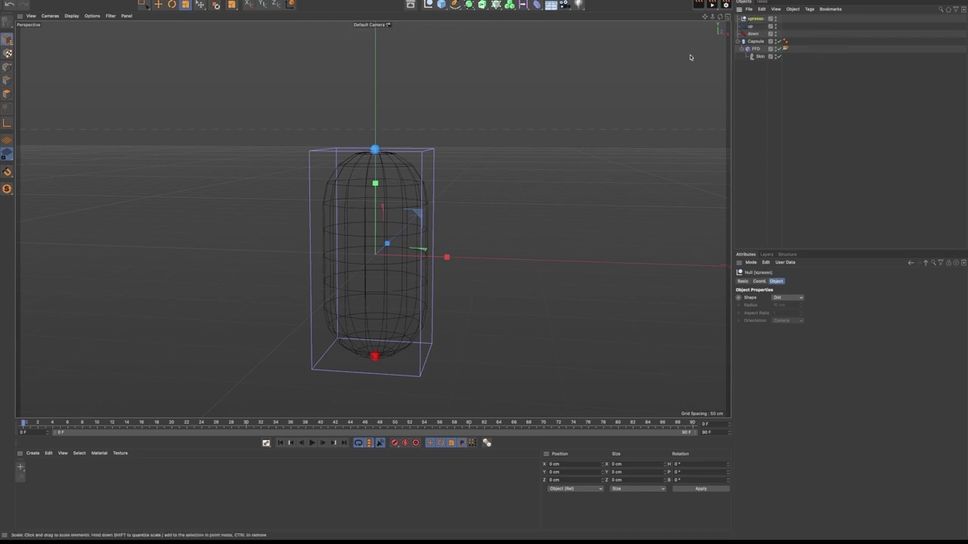
Add an XPresso tag to the xpresso null and arrange its editor window so the capsule stays in view beside it
right_click(751, 20)
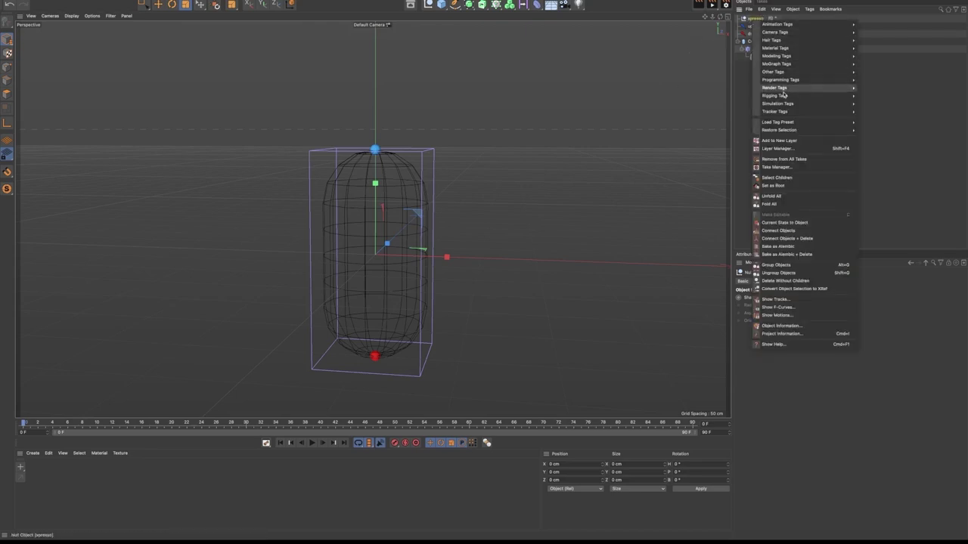
mouse_move(783, 98)
mouse_move(794, 80)
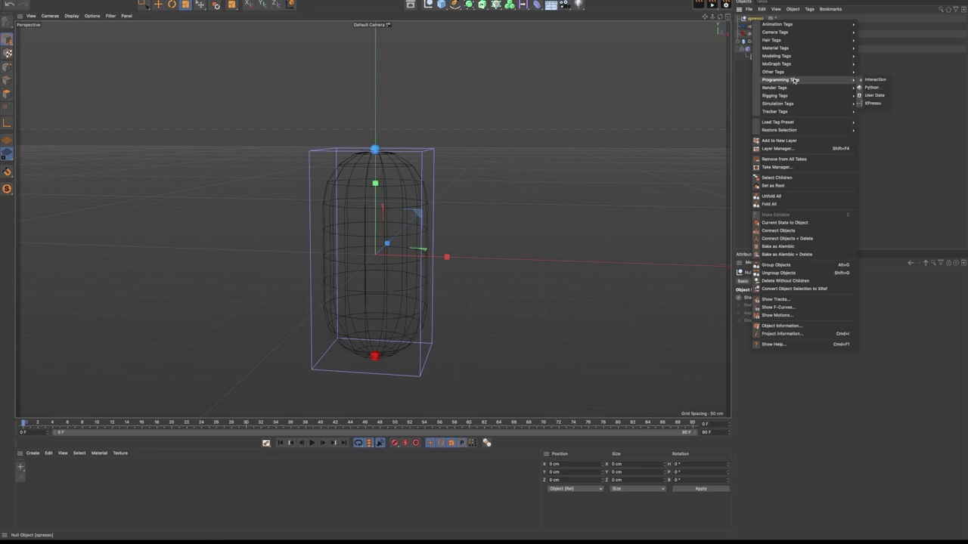
click(872, 104)
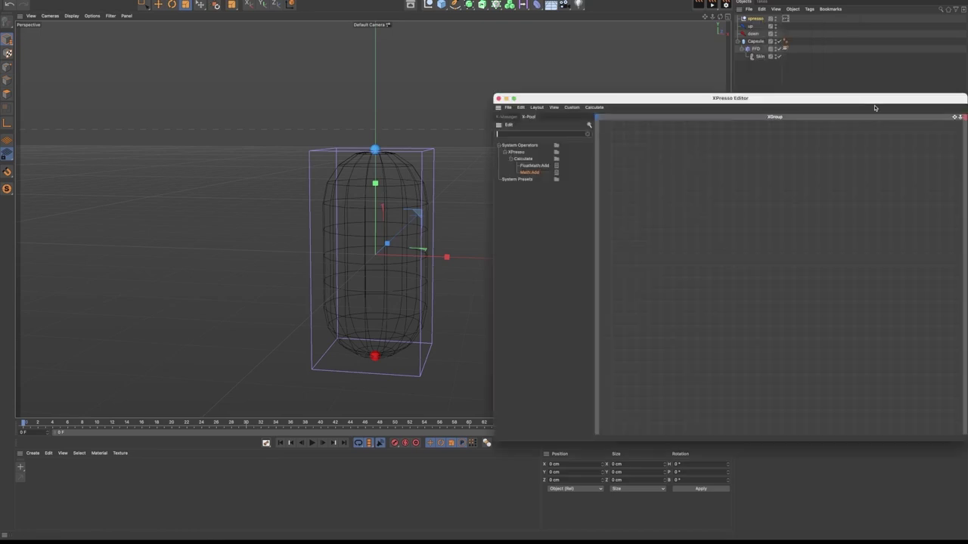
drag(840, 101, 379, 40)
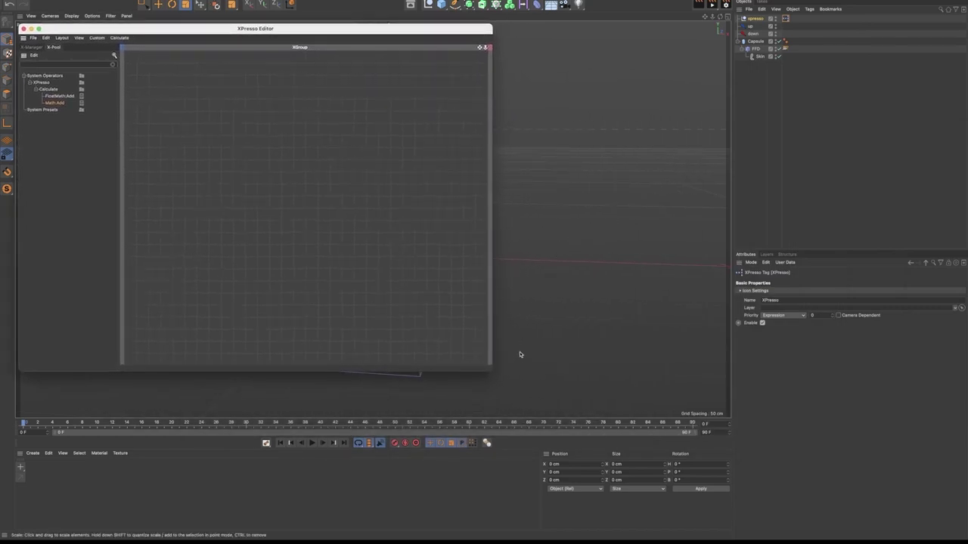
text(2)
alt+middle_drag(596, 227, 668, 192)
alt+drag(668, 192, 685, 247)
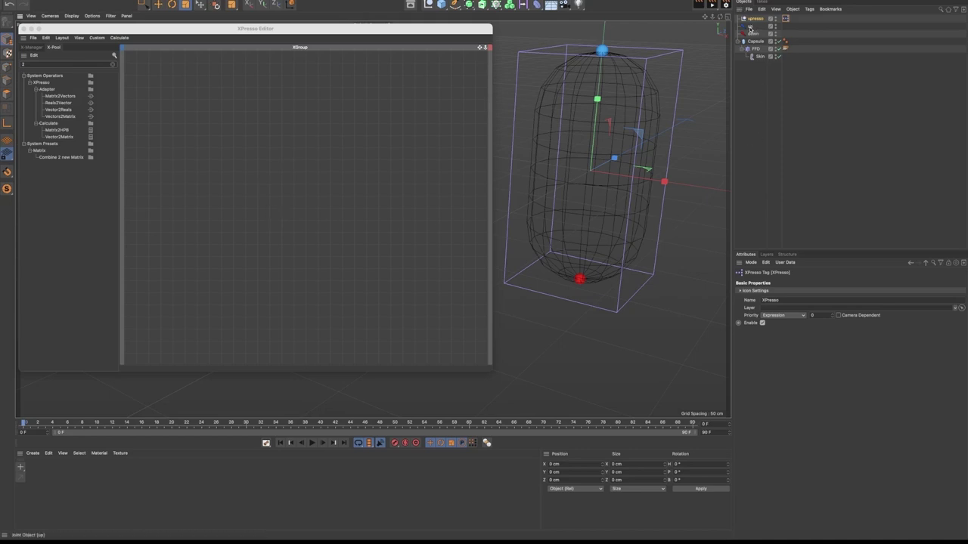
Add the up joint as a node in the XPresso graph, position it, and give it a Global Position output
drag(751, 28, 211, 154)
drag(203, 112, 195, 113)
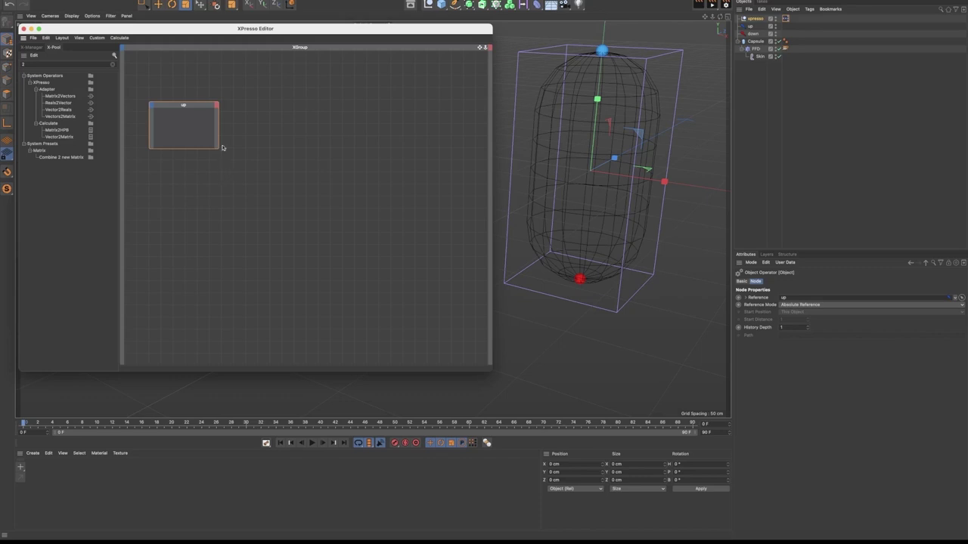
drag(186, 105, 179, 101)
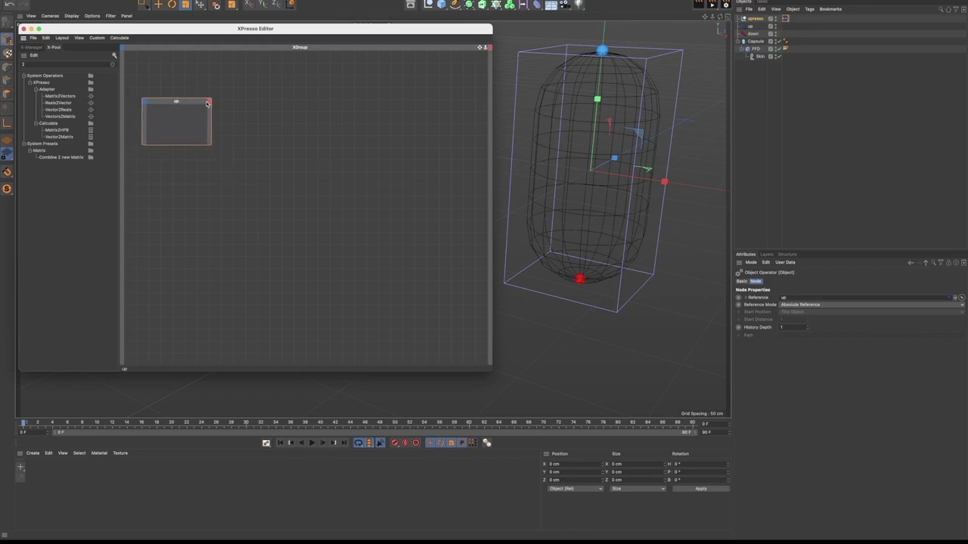
click(210, 103)
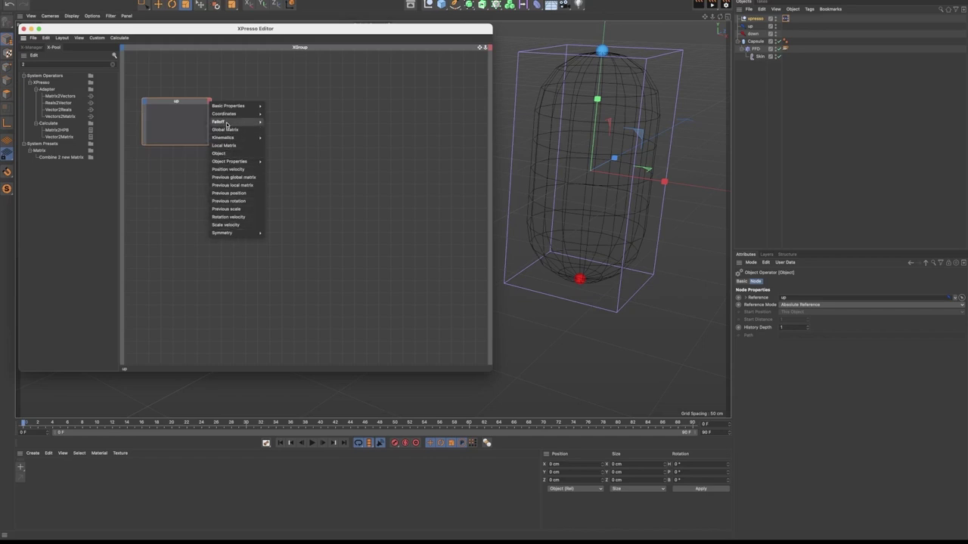
mouse_move(239, 115)
mouse_move(284, 124)
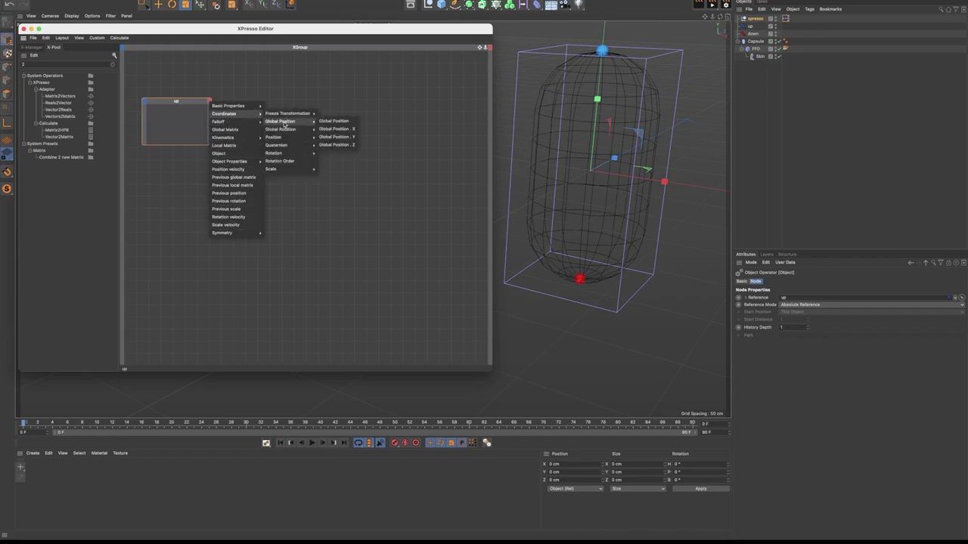
click(342, 122)
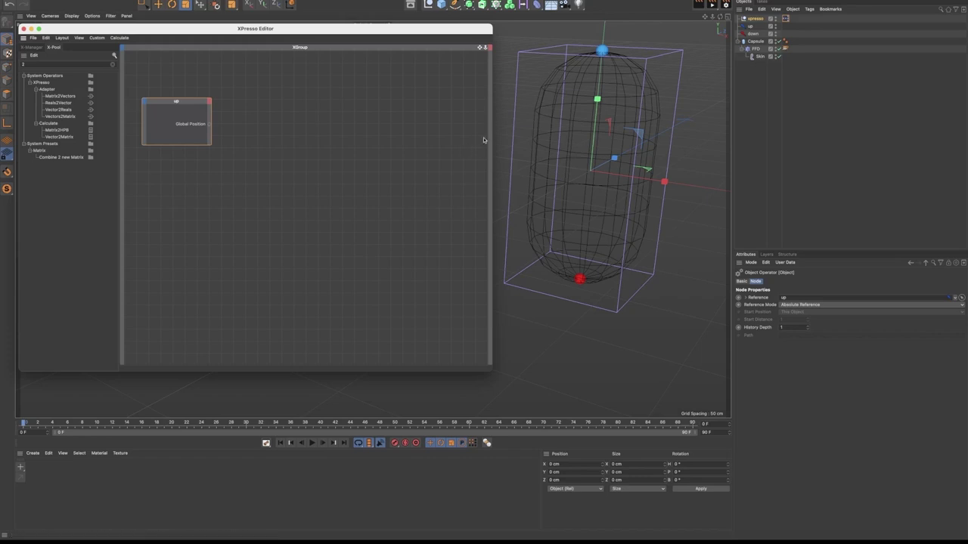
Add the down joint as an enlarged node beneath the up node and give it a Global Position output
drag(754, 34, 220, 196)
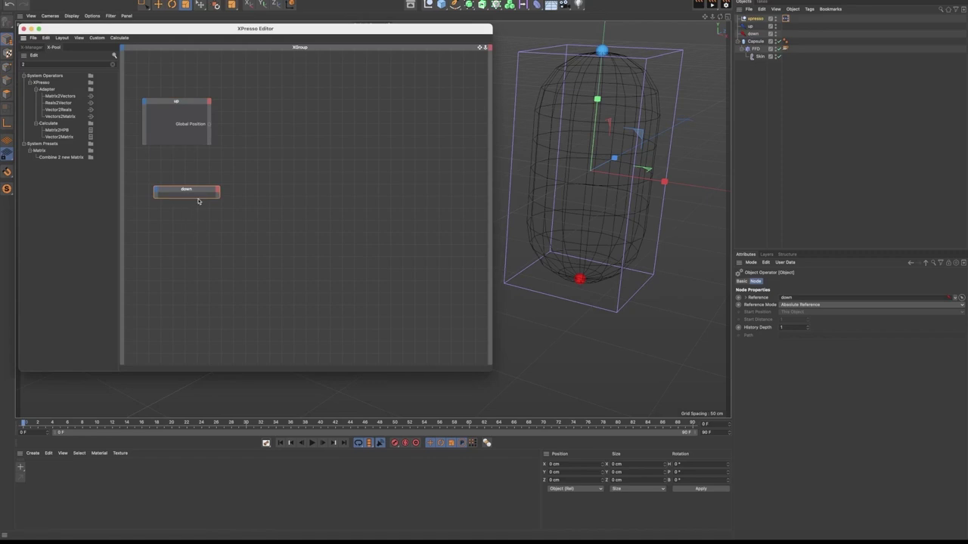
drag(199, 198, 194, 234)
drag(195, 190, 183, 163)
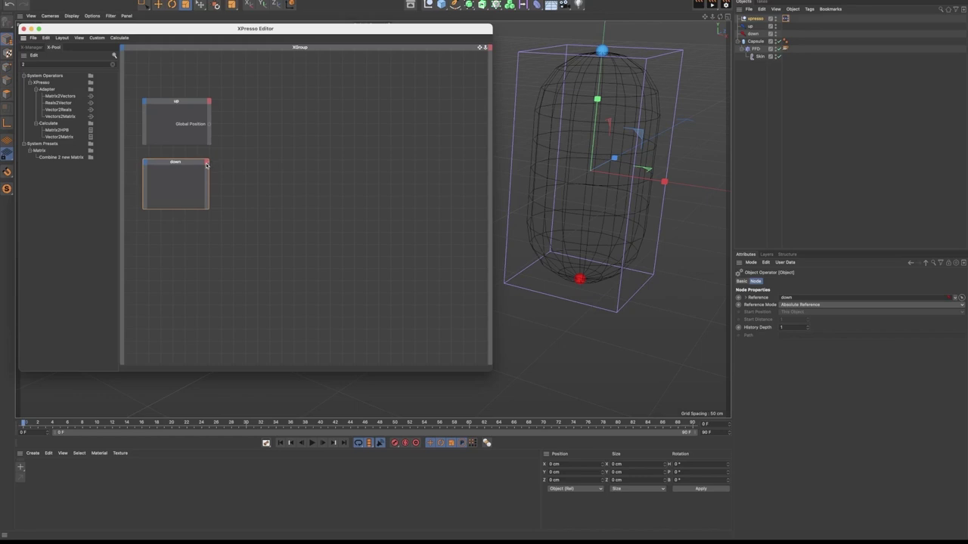
click(207, 164)
mouse_move(235, 176)
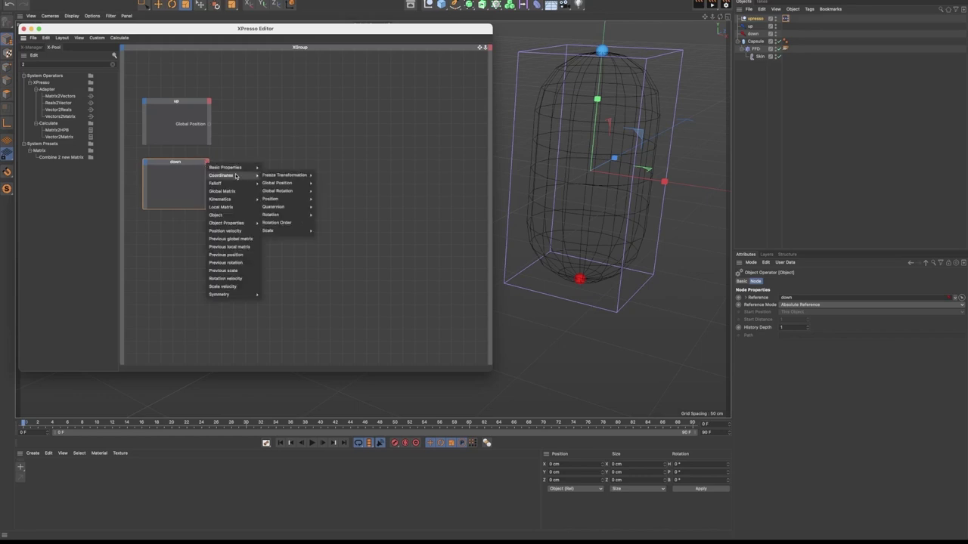
mouse_move(283, 184)
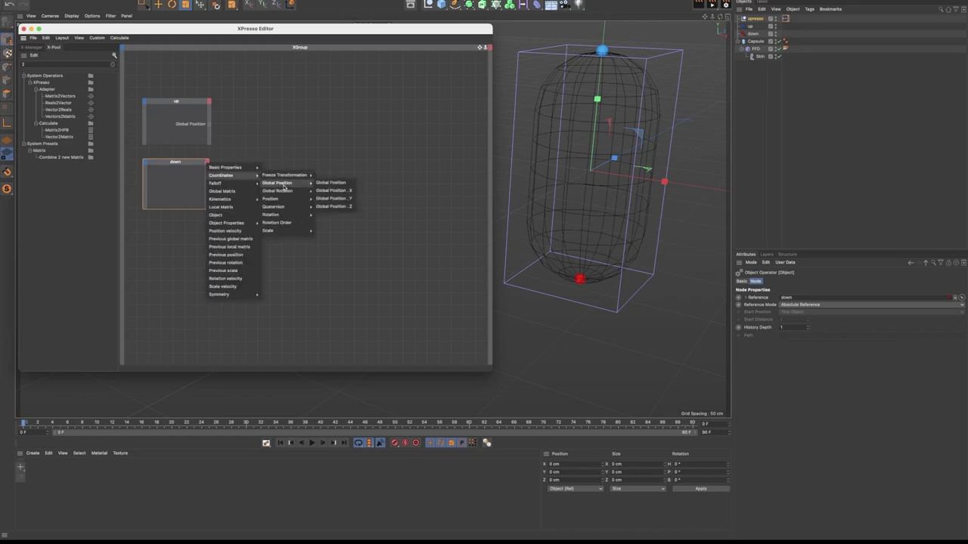
click(345, 184)
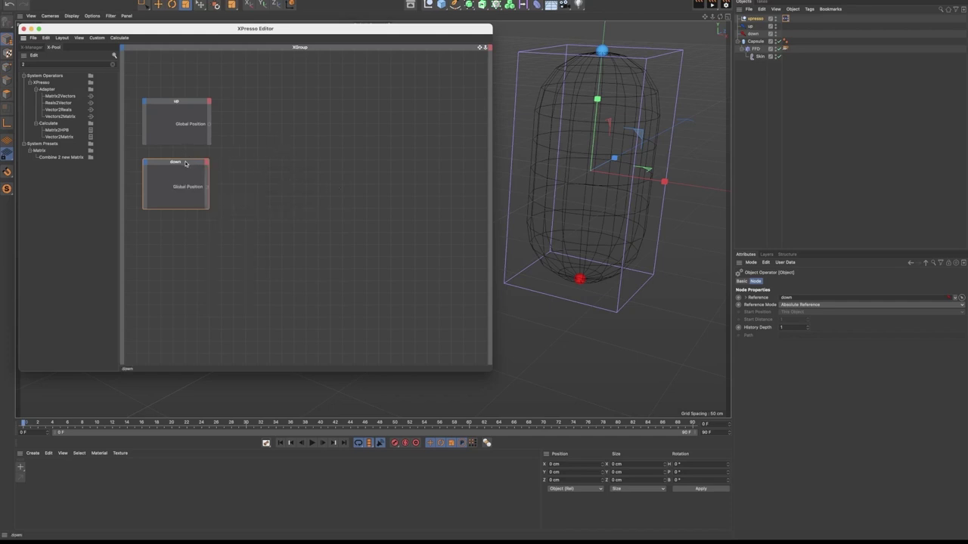
Set the up node's title color to blue
click(168, 109)
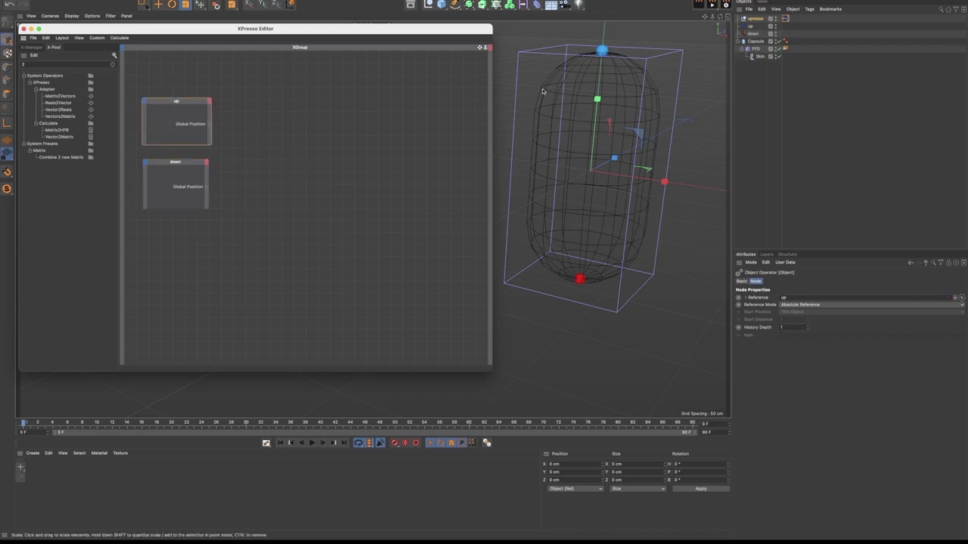
click(741, 280)
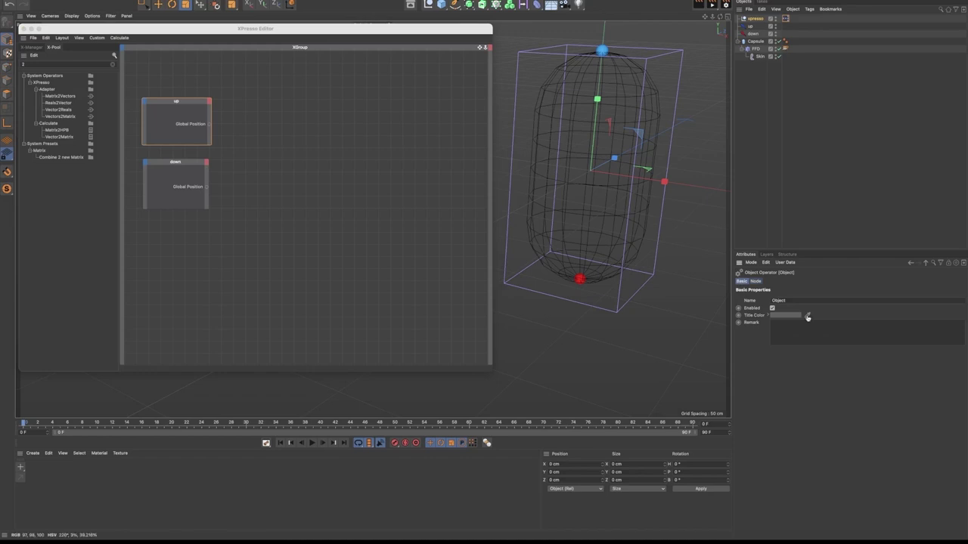
click(792, 318)
click(785, 273)
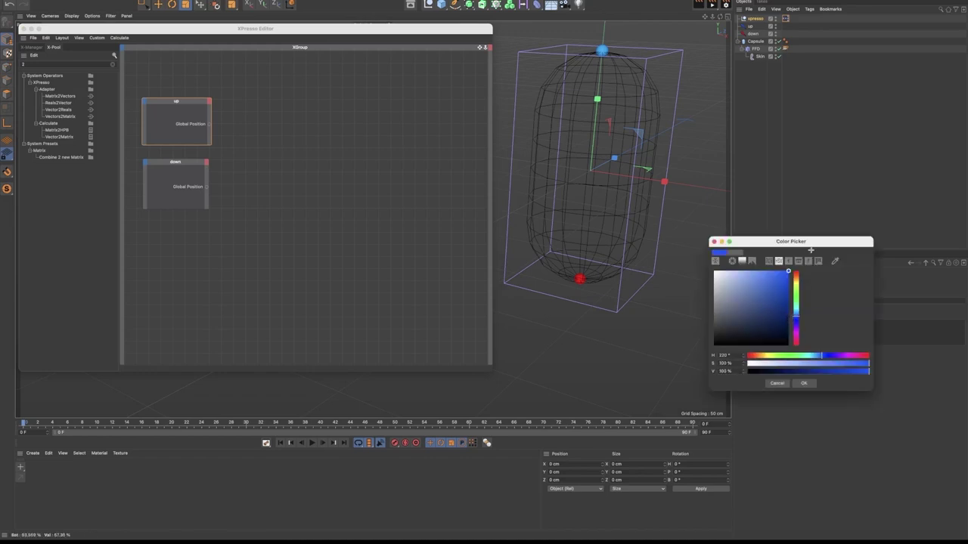
click(804, 383)
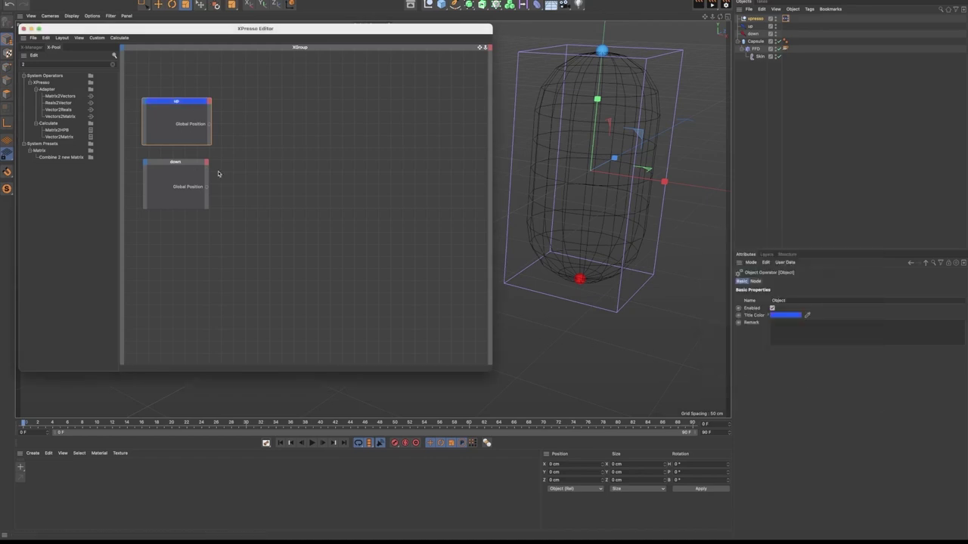
Set the down node's title color to red and shift the up node slightly closer to it
click(181, 181)
click(781, 316)
click(788, 274)
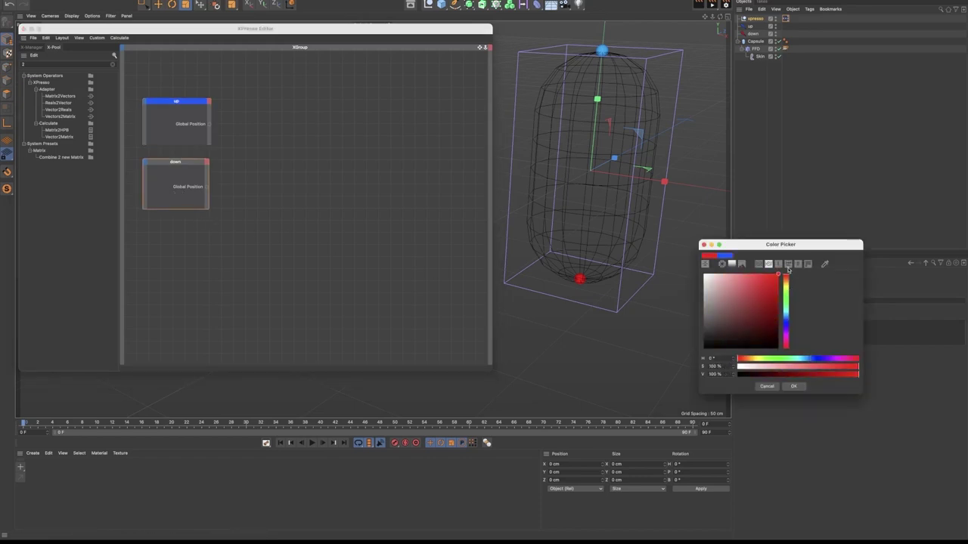
click(794, 386)
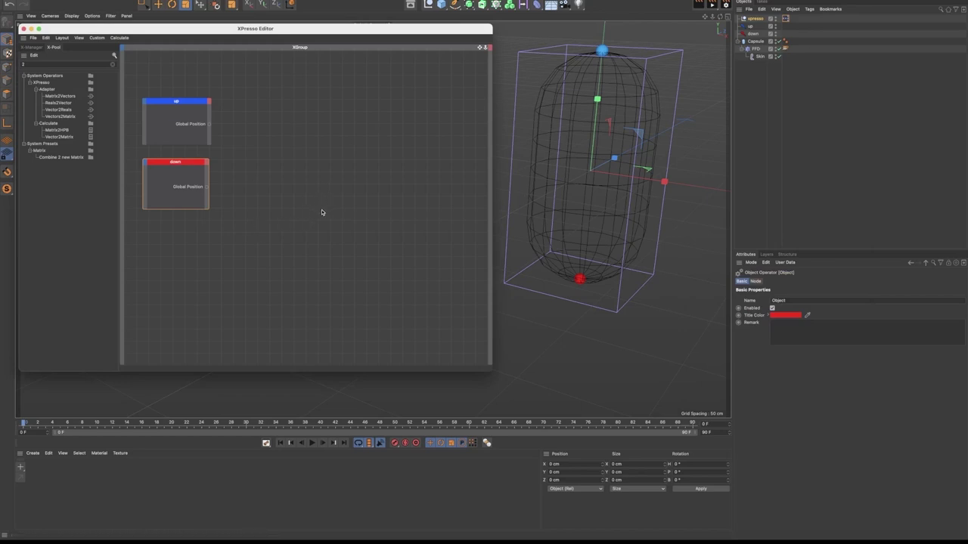
click(181, 106)
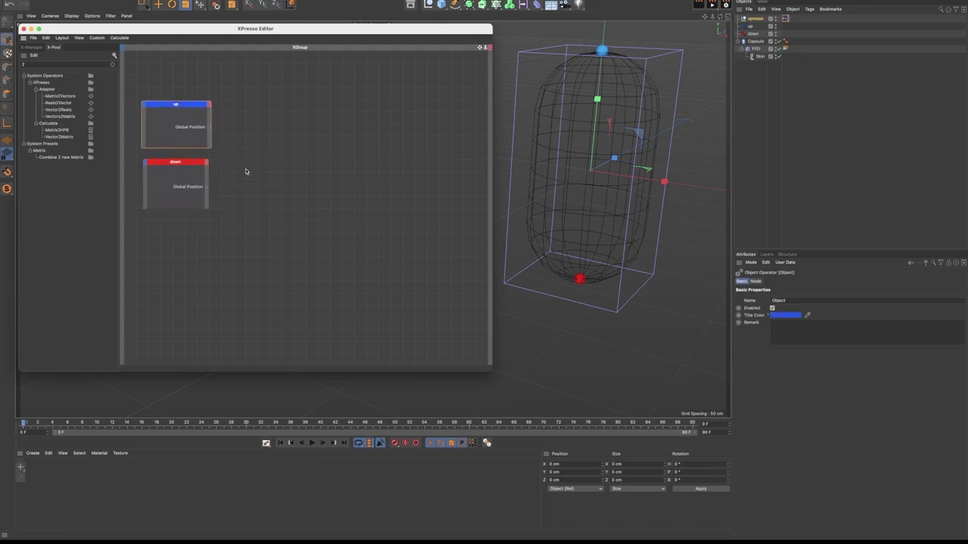
Add a Distance node and connect the up and down Global Position outputs to Input 1 and Input 2
click(114, 56)
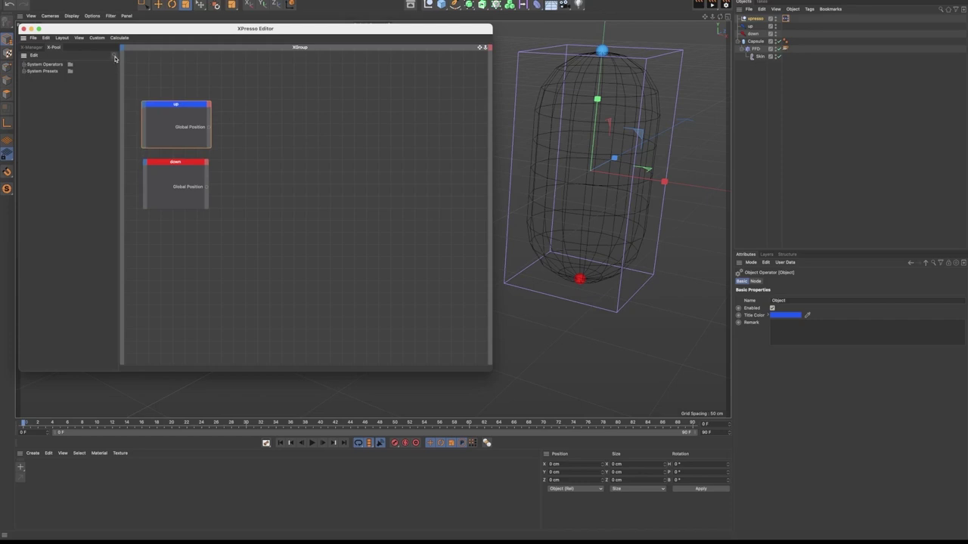
click(114, 57)
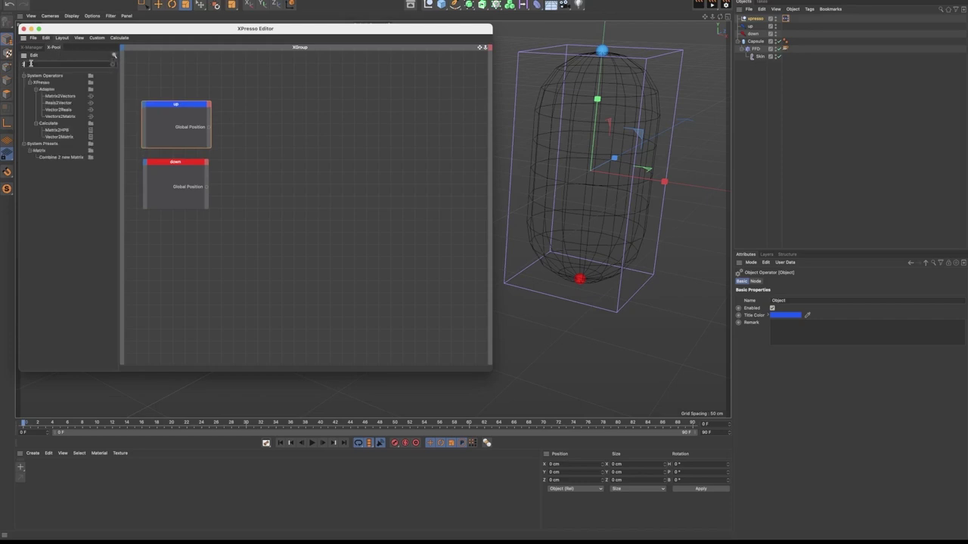
key(BackSpace)
text(distance)
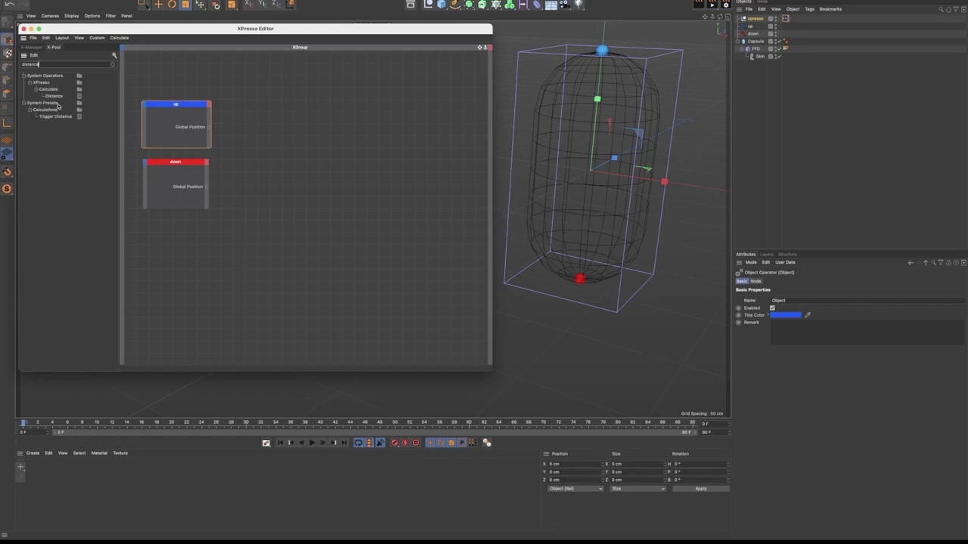
drag(53, 97, 168, 99)
drag(291, 110, 234, 150)
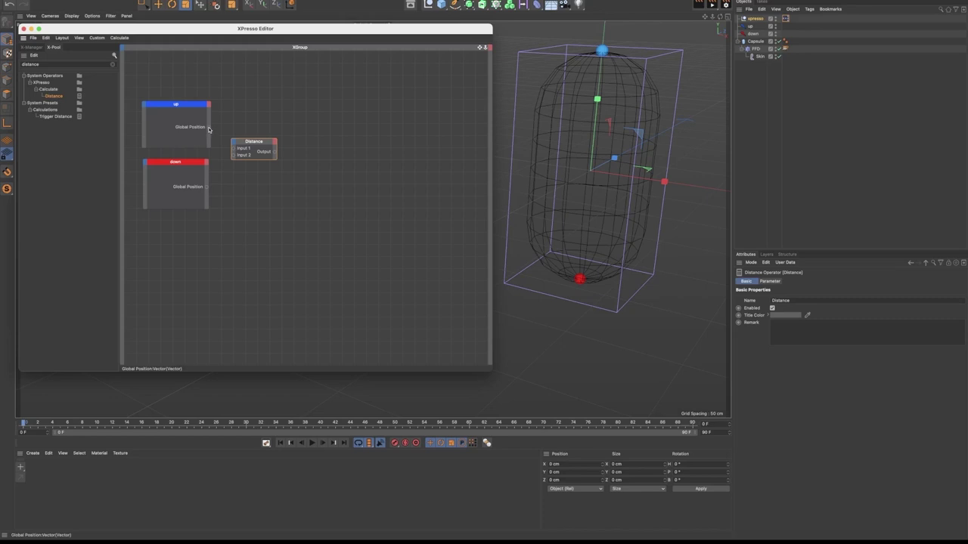
drag(235, 150, 234, 149)
drag(207, 189, 254, 143)
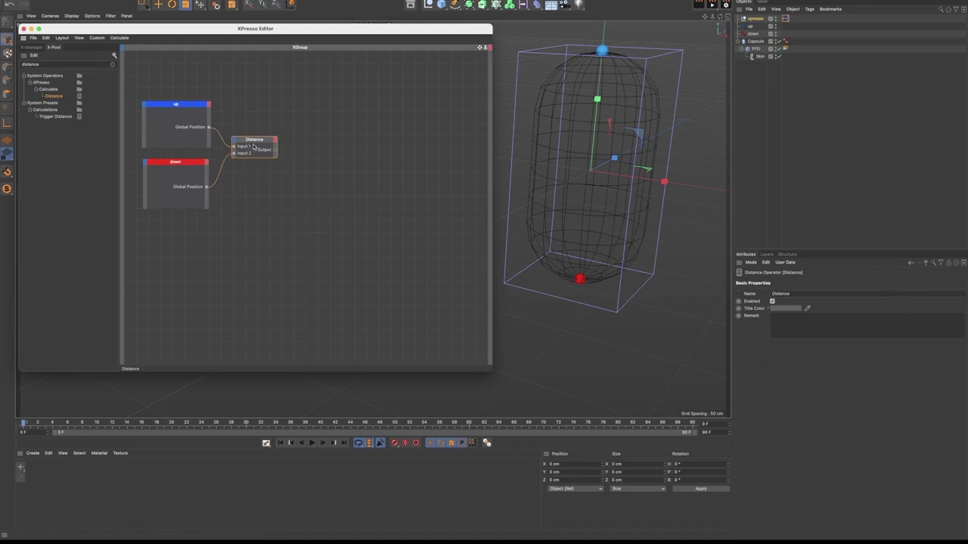
Add a Result node near the Distance node and connect the Distance output to its input
double_click(42, 64)
text(result)
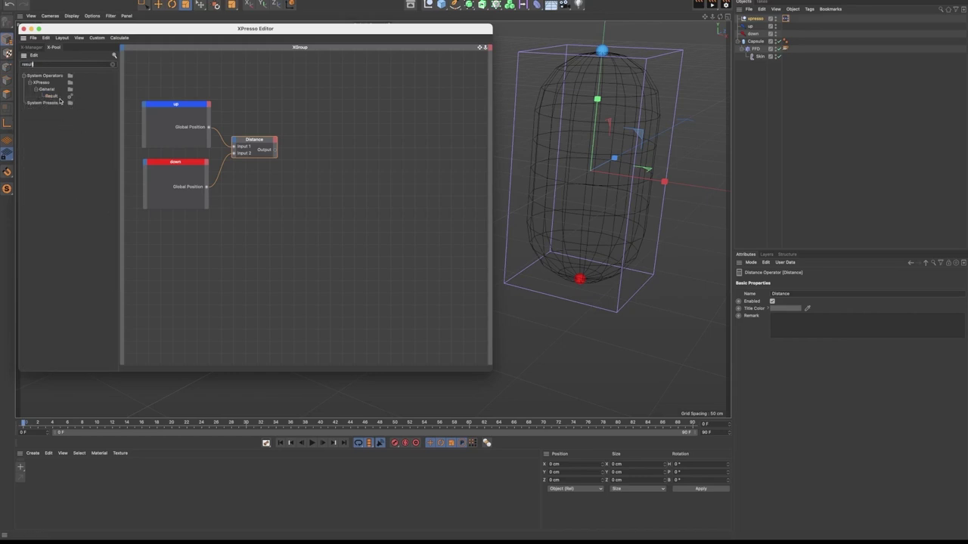
drag(312, 100, 311, 98)
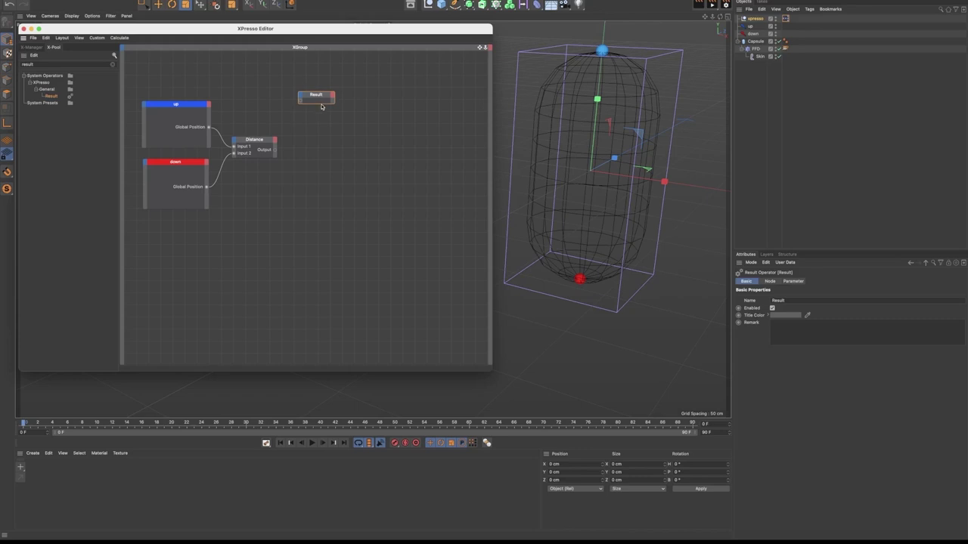
drag(322, 99, 309, 108)
drag(274, 150, 289, 116)
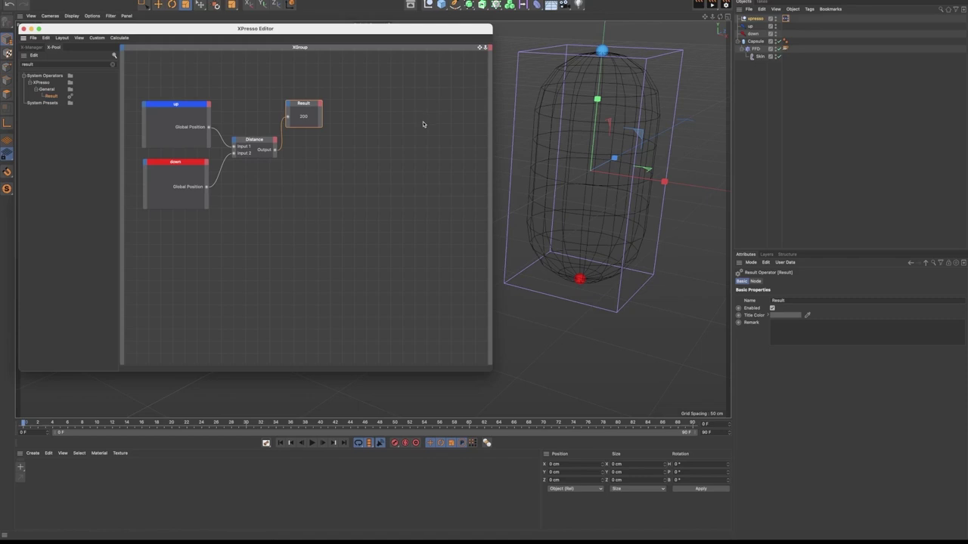
Check the up joint's coordinate attributes and place a duplicate of the up node beyond the Result node
click(751, 27)
click(773, 282)
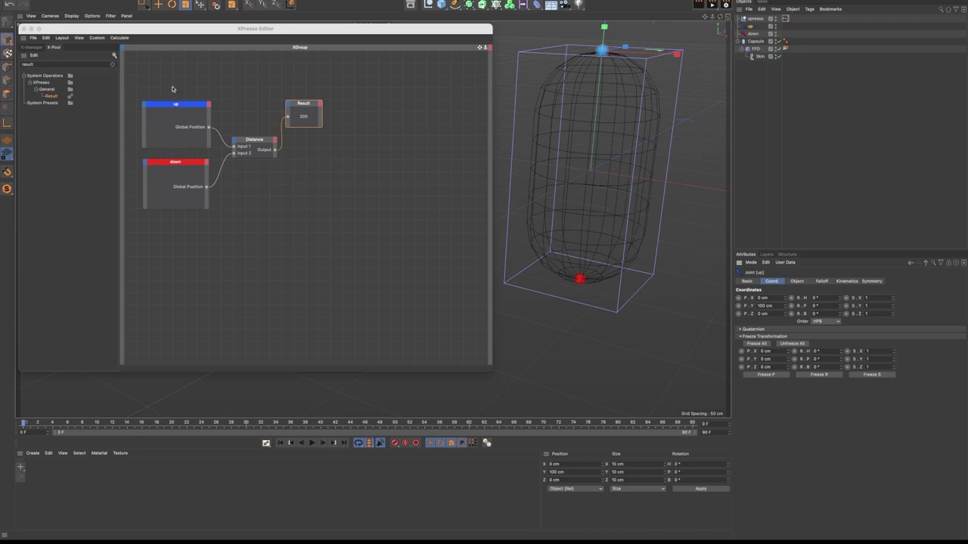
click(183, 140)
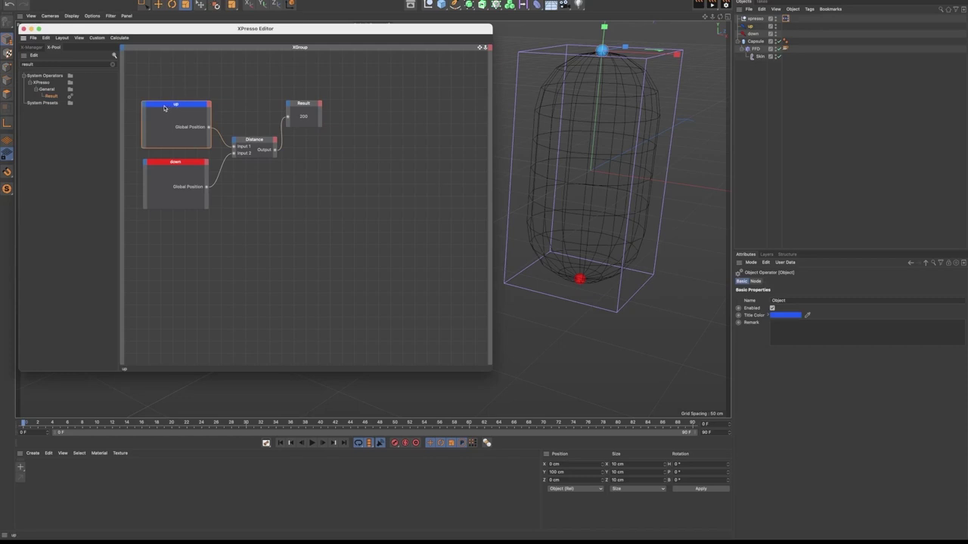
ctrl+drag(161, 107, 422, 106)
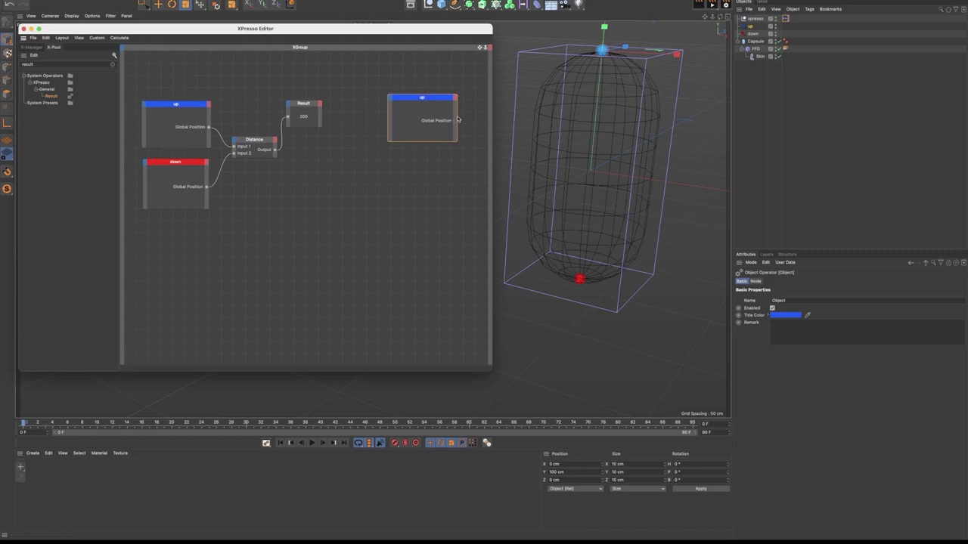
Shift the duplicated up node, remove its Global Position port, and give it Scale . X and Scale . Z input ports
drag(428, 101, 447, 109)
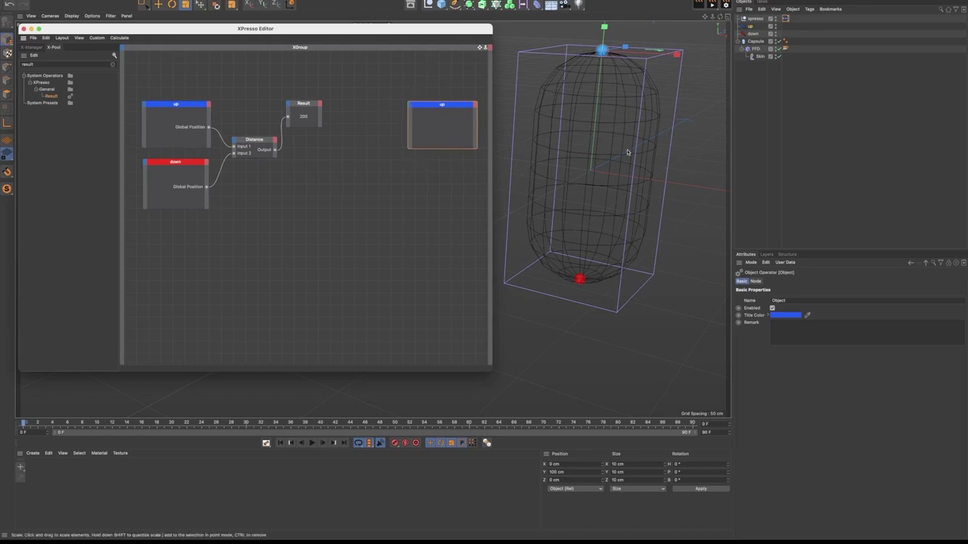
click(750, 27)
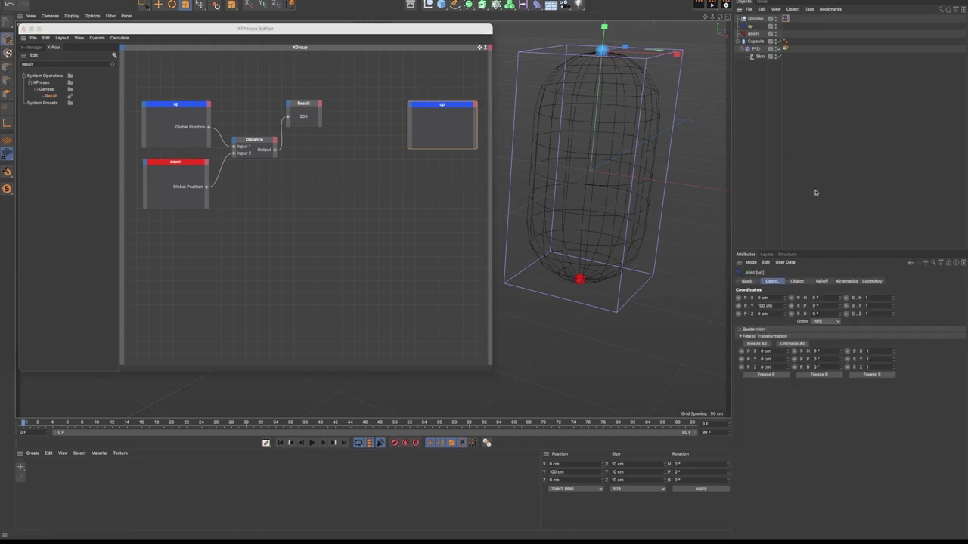
drag(859, 301, 422, 136)
drag(860, 315, 414, 138)
click(449, 102)
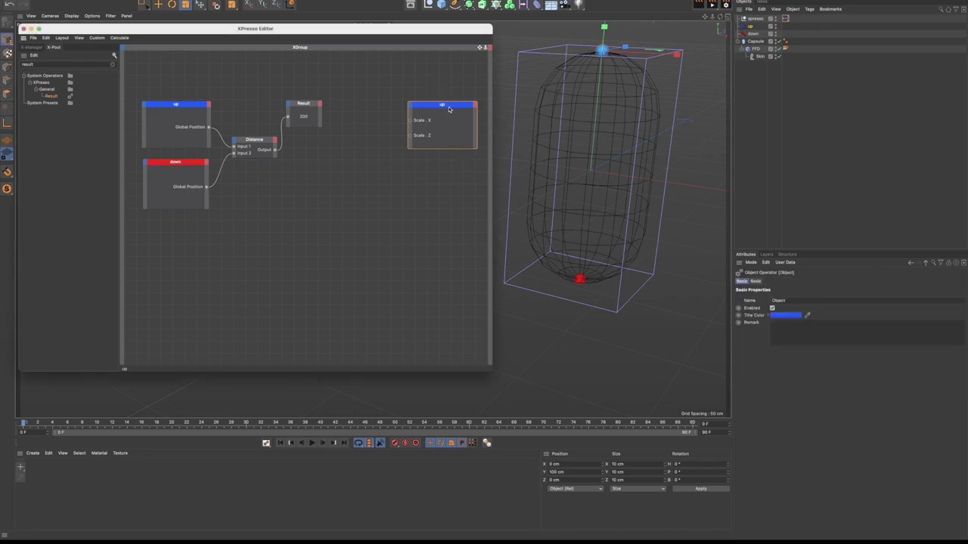
Duplicate the Scale X/Z node below itself, assign the down joint to the copy, and set its title color to red
ctrl+drag(444, 106, 444, 165)
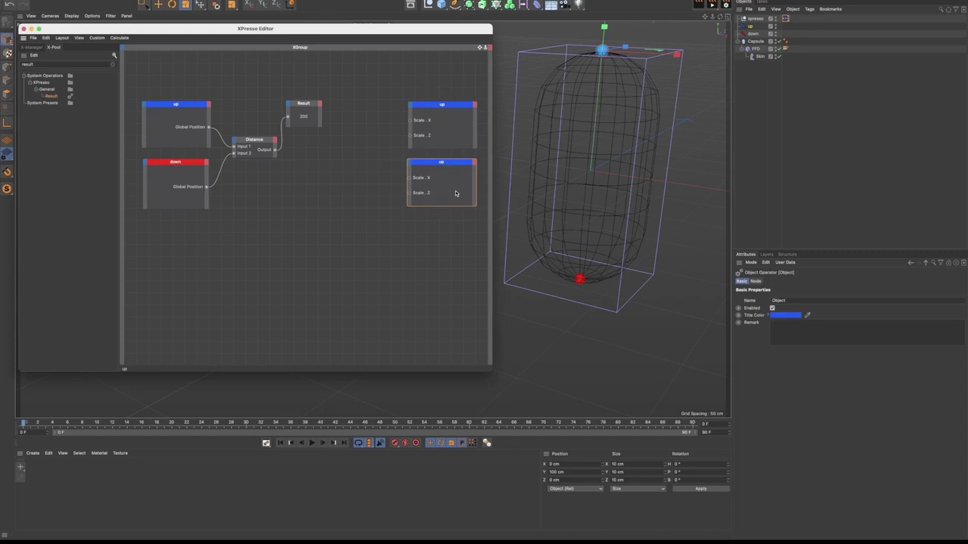
drag(753, 35, 444, 164)
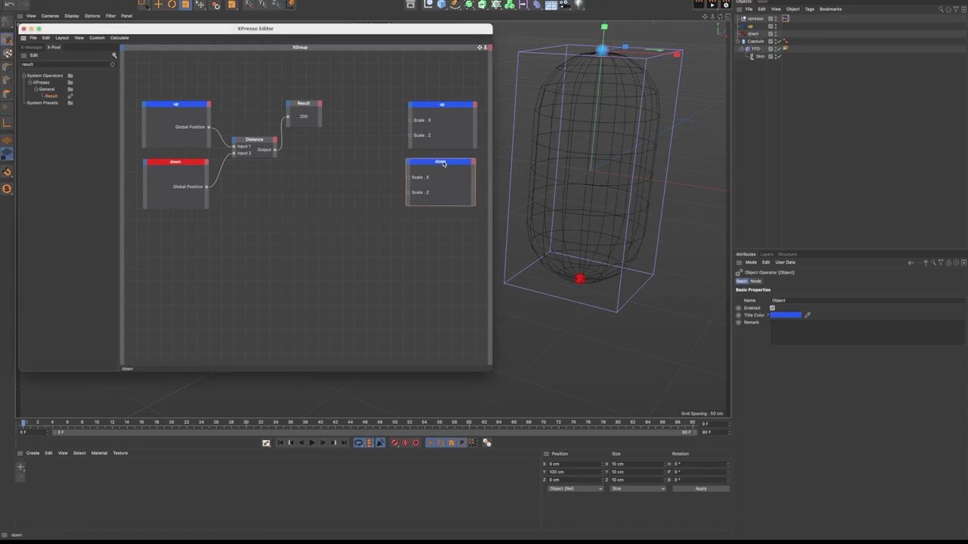
click(790, 315)
click(797, 283)
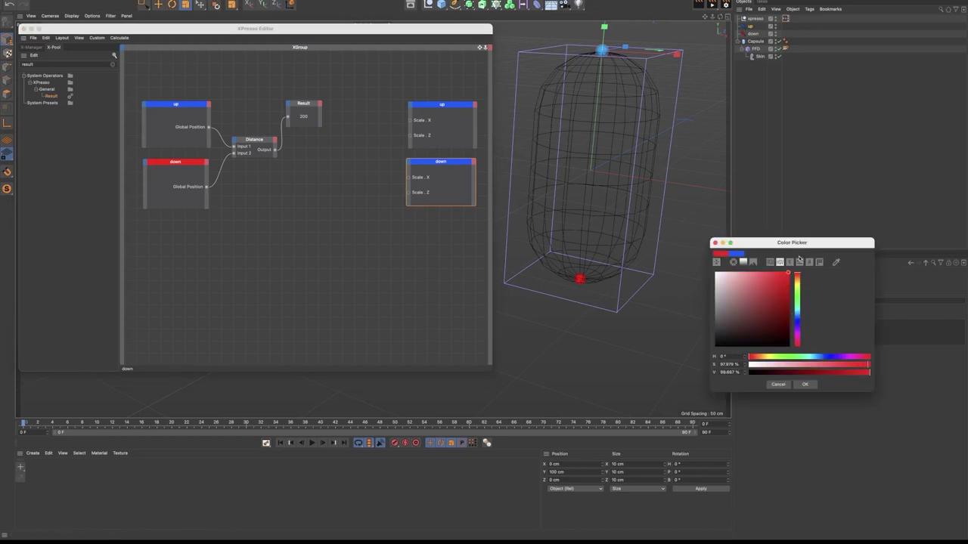
click(806, 384)
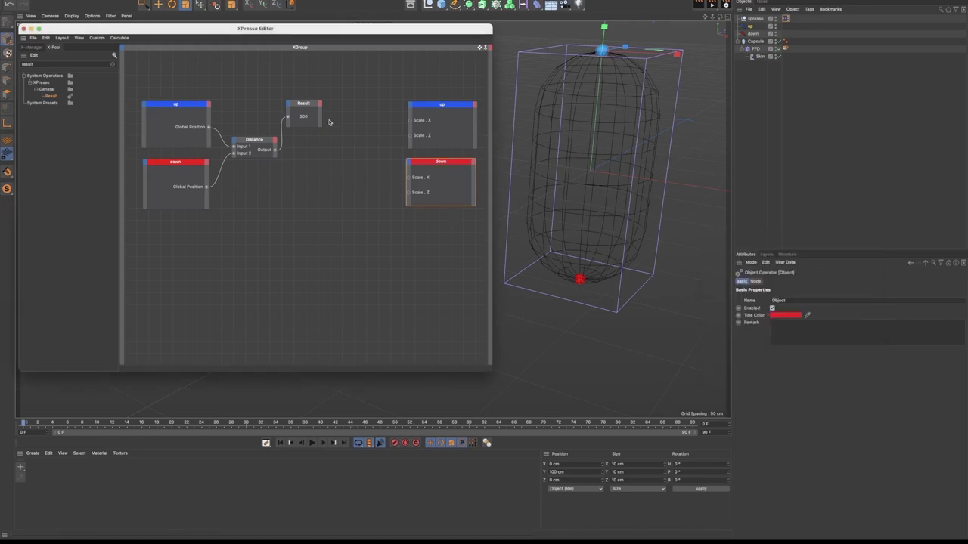
Spread the node groups apart, moving the distance nodes and the two scale nodes outward to free space between them
drag(248, 85, 310, 182)
drag(338, 71, 142, 257)
mouse_move(190, 105)
mouse_down()
mouse_move(179, 112)
mouse_move(186, 123)
mouse_up()
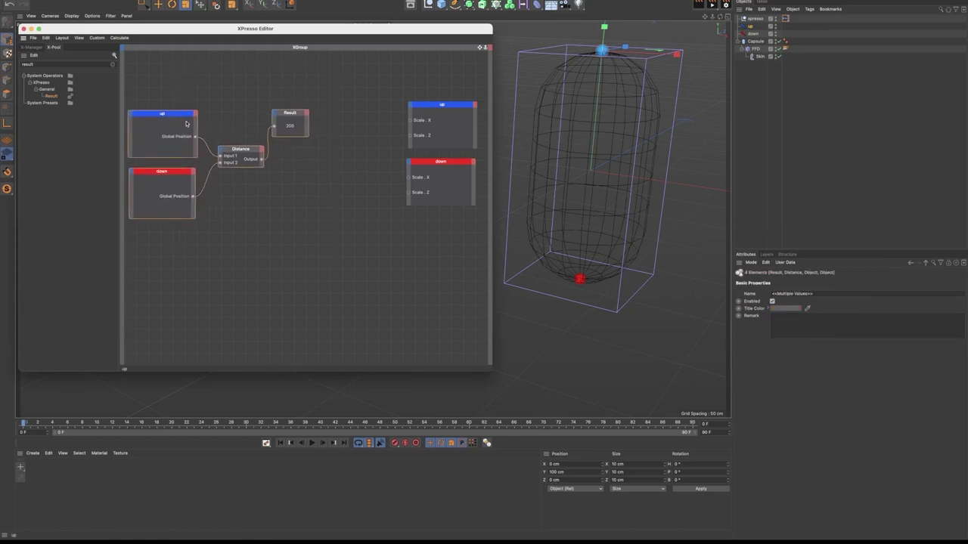
drag(403, 86, 454, 227)
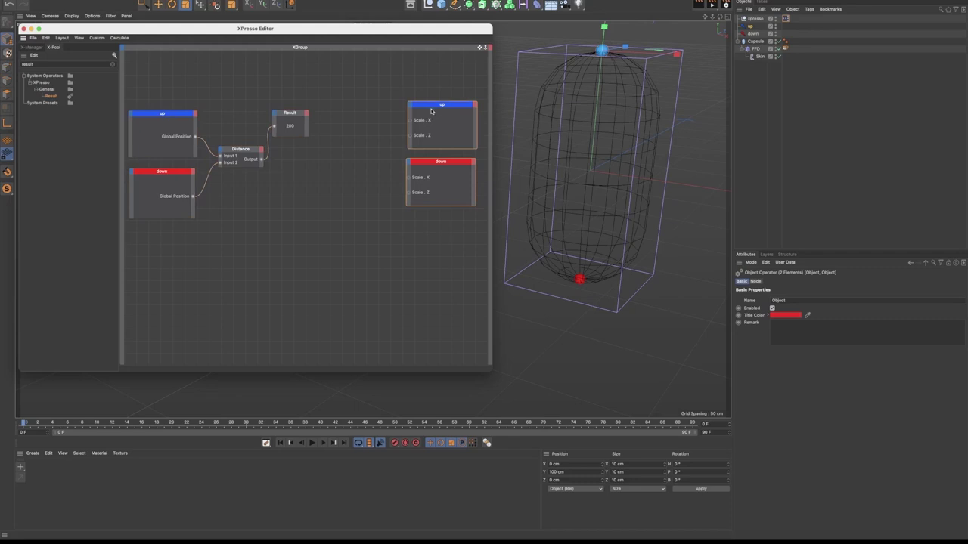
drag(443, 106, 448, 110)
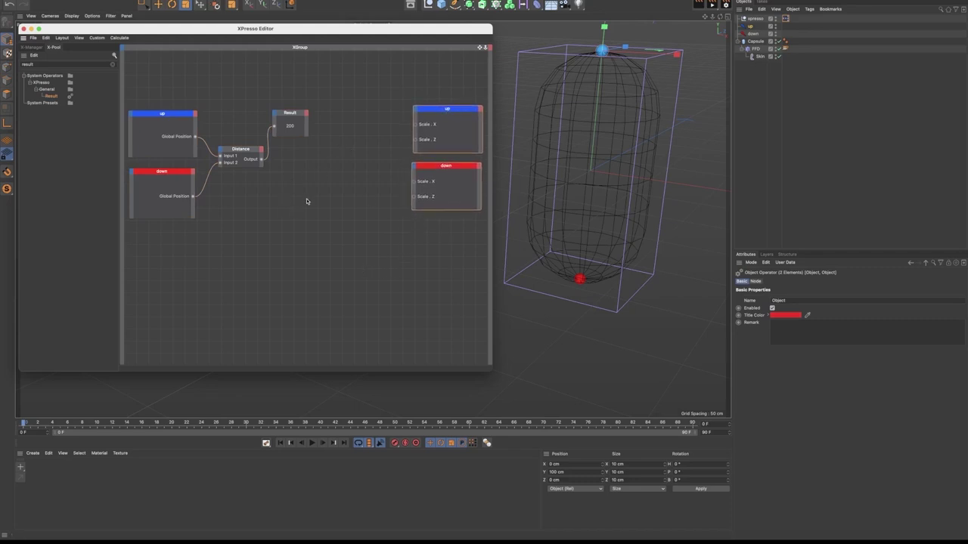
Try lowering the up joint and scaling it up to preview the squash, and undo both changes
click(751, 26)
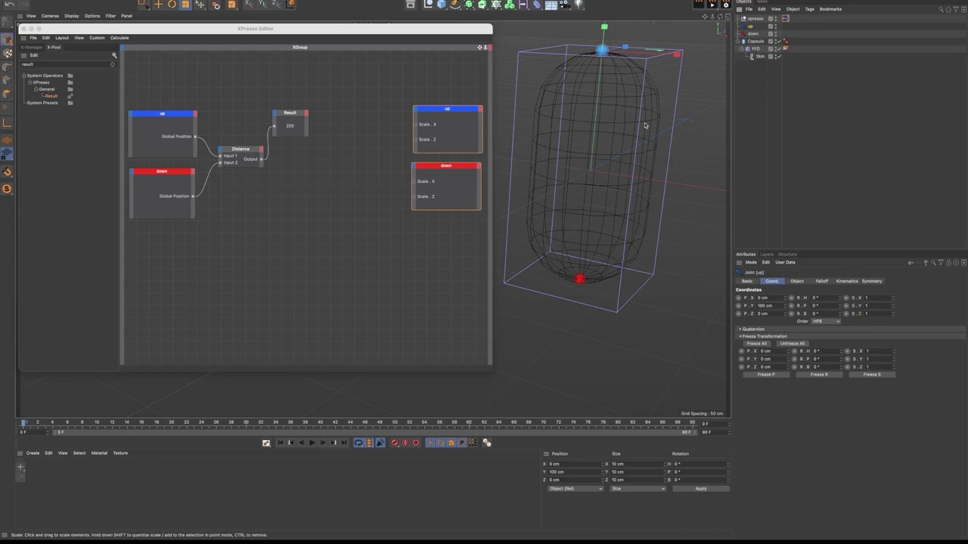
alt+drag(635, 121, 668, 195)
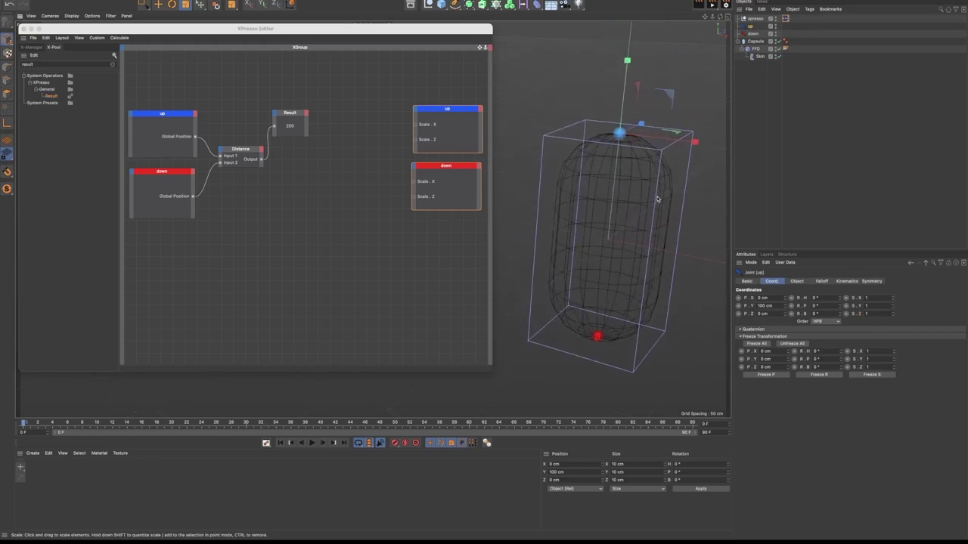
key(e)
drag(626, 64, 617, 147)
key(t)
drag(551, 141, 682, 116)
key(super+z)
key(super+z)
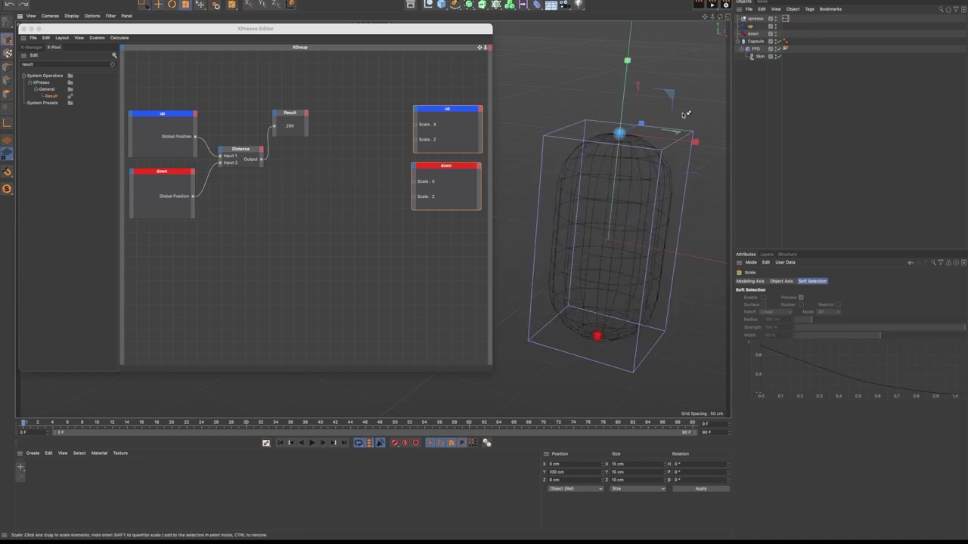
Add a Math node between the Distance node and the scale nodes and set its function to Divide
click(35, 64)
text(math)
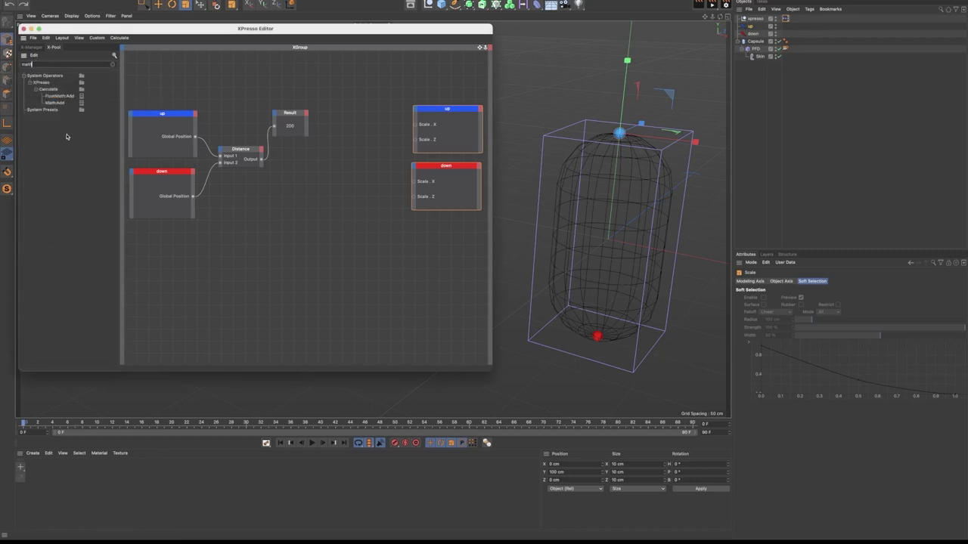
click(54, 104)
drag(345, 171, 329, 158)
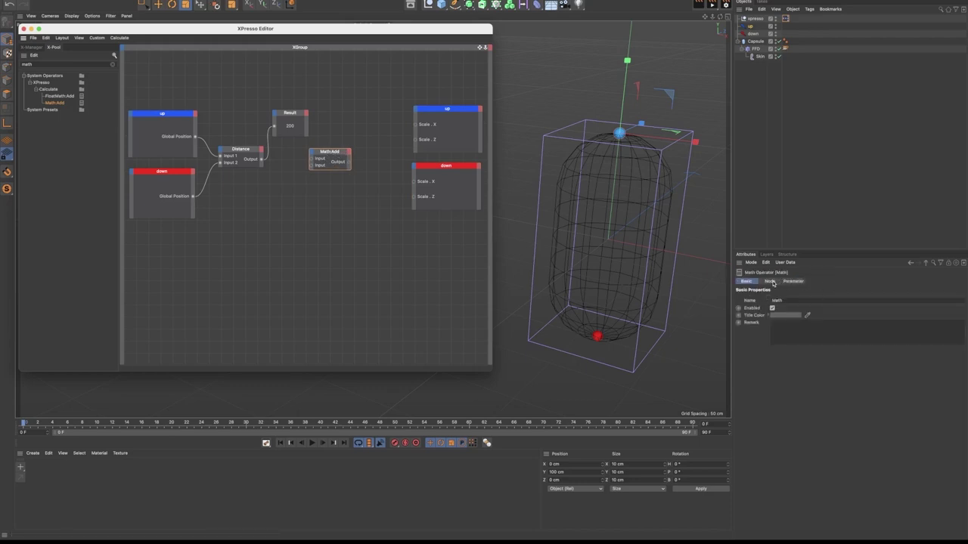
click(771, 281)
click(778, 305)
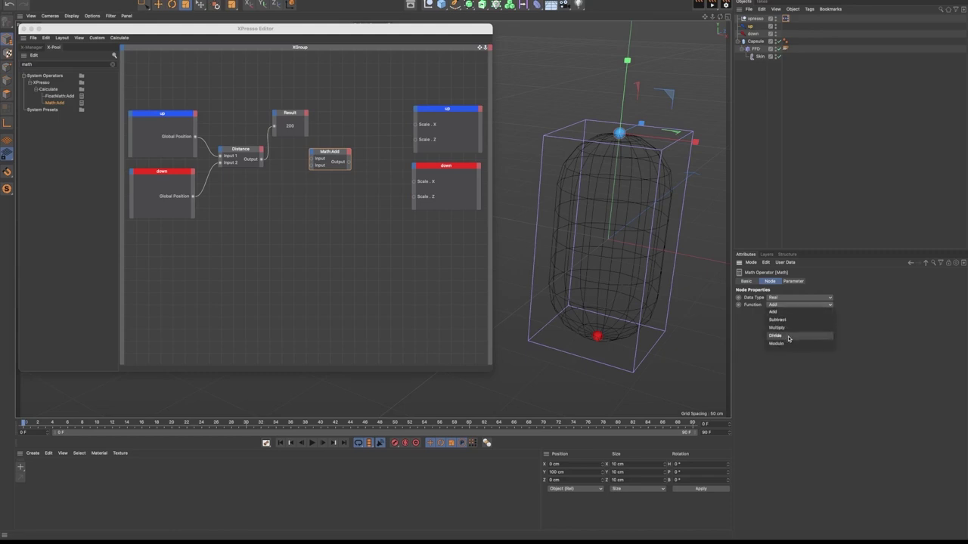
click(787, 338)
Handwrite the formula K = X / y with Doodle Paint in the empty area of the perspective view
drag(289, 32, 310, 302)
mouse_move(251, 6)
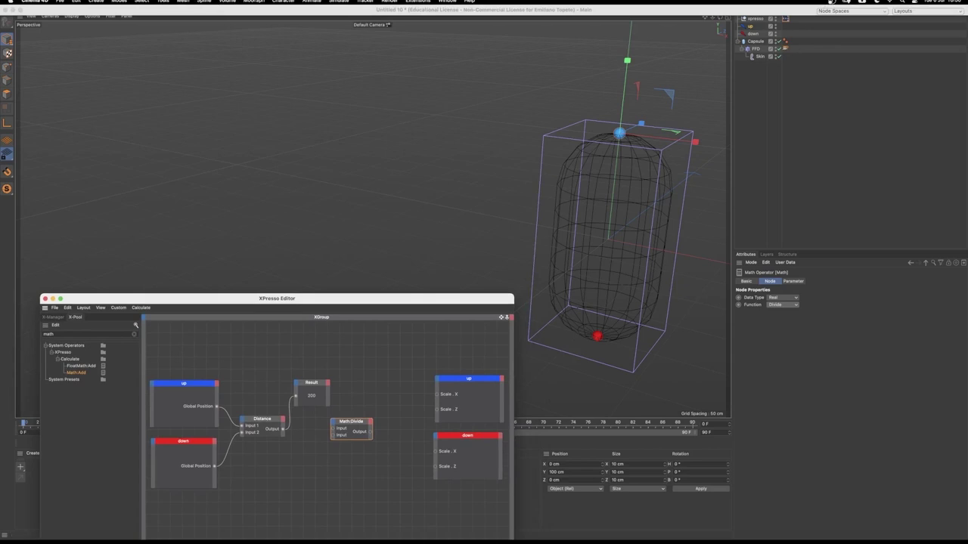
click(163, 2)
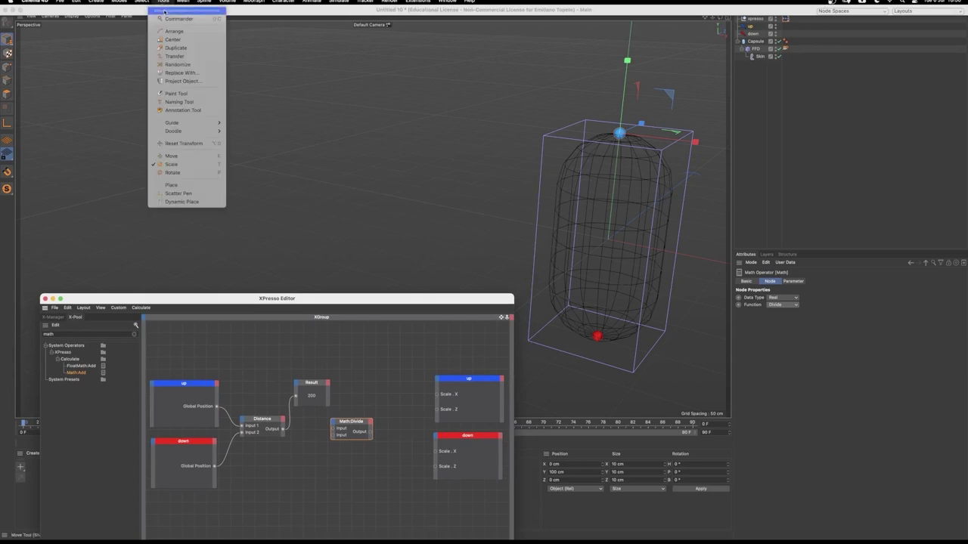
mouse_move(189, 131)
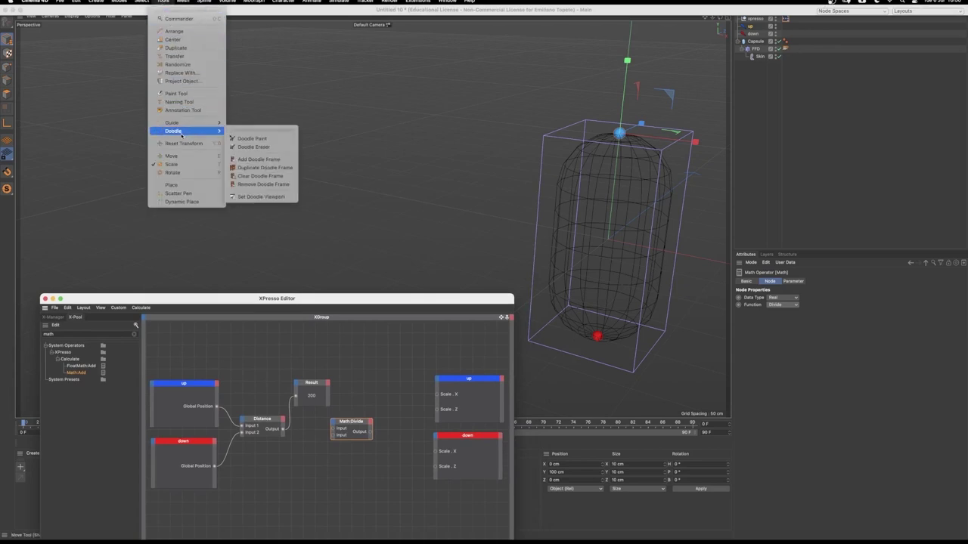
click(266, 140)
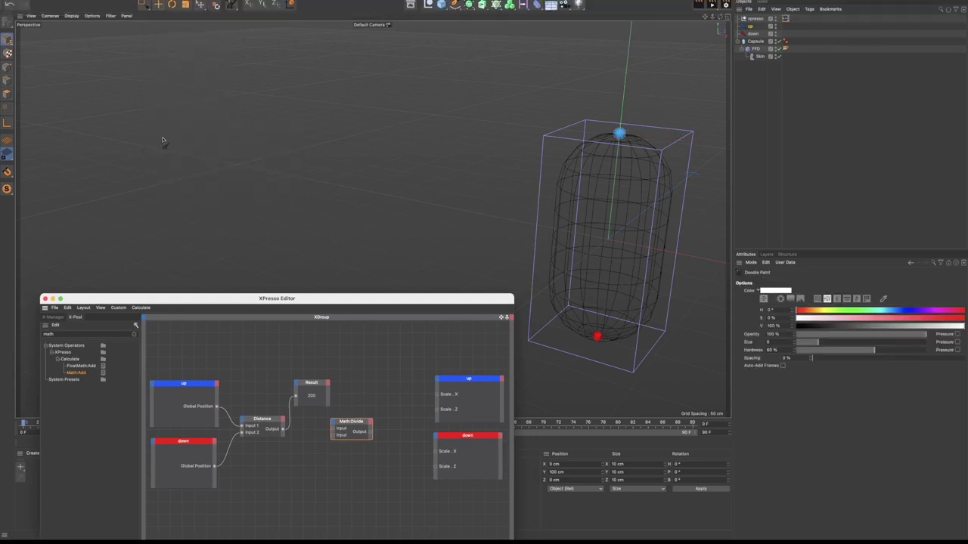
drag(131, 128, 132, 177)
mouse_move(165, 125)
mouse_down()
mouse_move(134, 174)
mouse_move(171, 183)
mouse_up()
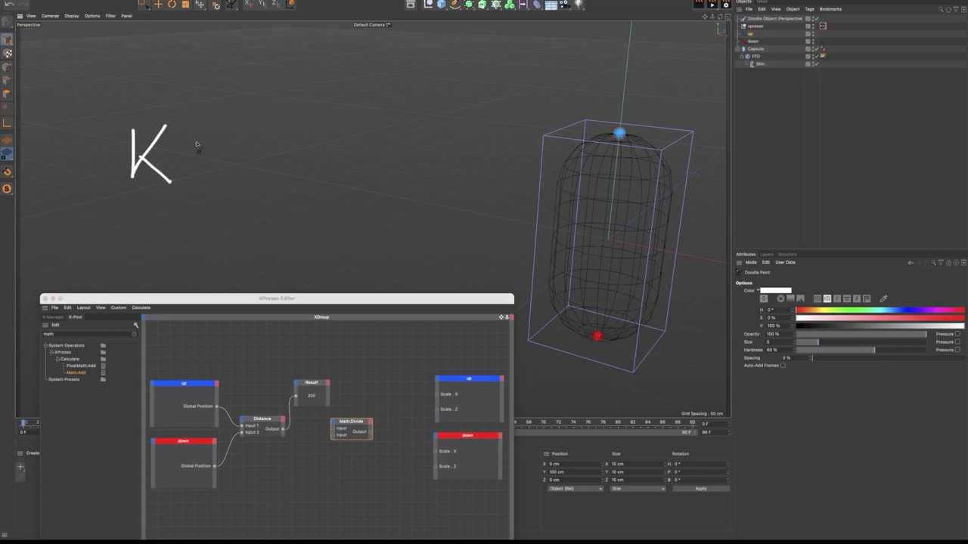
mouse_move(195, 154)
mouse_down()
mouse_move(208, 153)
mouse_move(215, 167)
mouse_up()
drag(287, 133, 266, 172)
drag(263, 131, 297, 172)
drag(228, 190, 347, 184)
mouse_move(266, 207)
mouse_down()
mouse_move(294, 221)
mouse_move(280, 268)
mouse_up()
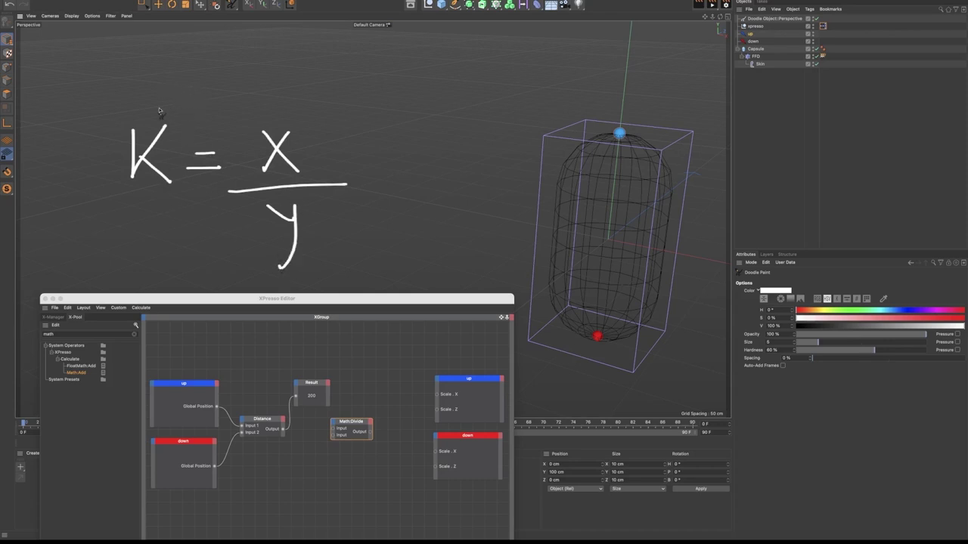
Draw an arrow from K to X labelled D and another from K to y labelled I on the doodled formula
mouse_move(156, 101)
mouse_down()
mouse_move(184, 78)
mouse_move(228, 70)
mouse_move(255, 115)
mouse_move(270, 72)
mouse_move(248, 108)
mouse_up()
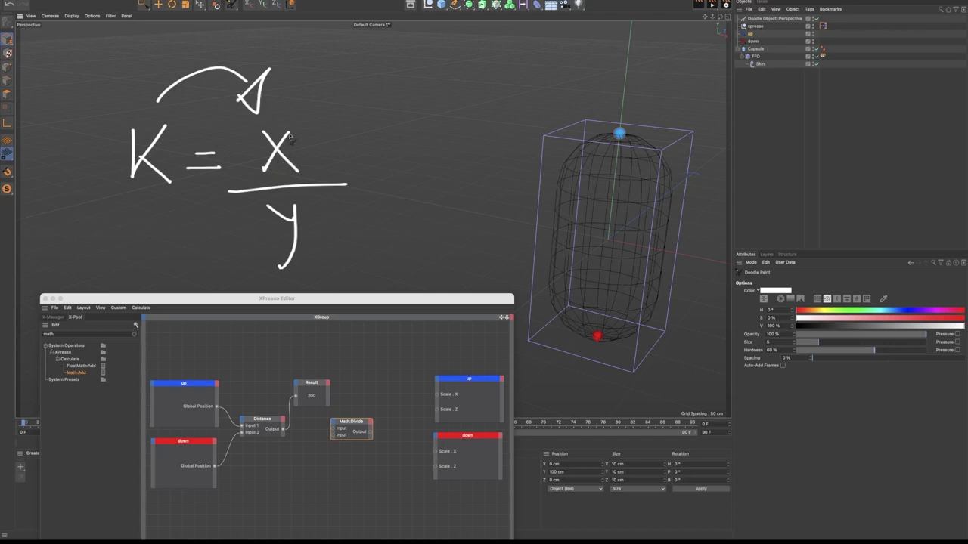
mouse_move(161, 203)
mouse_down()
mouse_move(186, 241)
mouse_move(239, 247)
mouse_up()
drag(214, 41, 214, 57)
mouse_move(205, 35)
mouse_down()
mouse_move(222, 33)
mouse_move(216, 58)
mouse_up()
drag(209, 222, 211, 238)
mouse_move(195, 224)
mouse_down()
mouse_move(258, 241)
mouse_move(250, 273)
mouse_move(236, 240)
mouse_up()
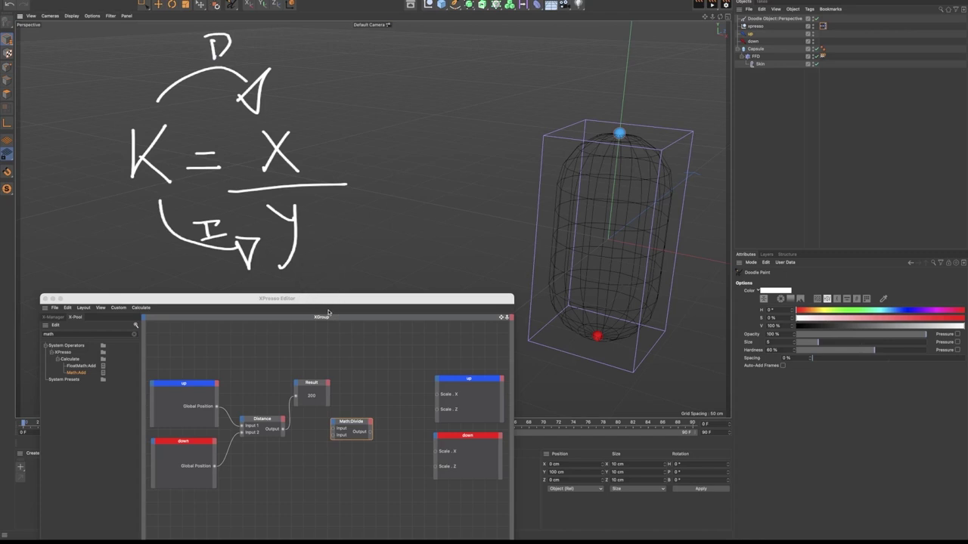
Connect the Distance output to the second Input of the Math:Divide node and set its first Input to the distance shown in the Result node
drag(319, 301, 307, 73)
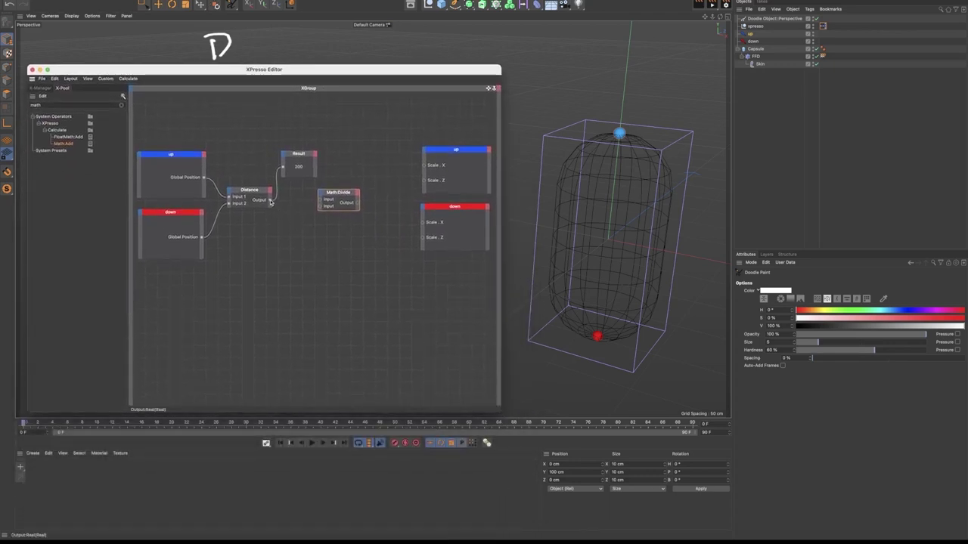
drag(270, 201, 334, 197)
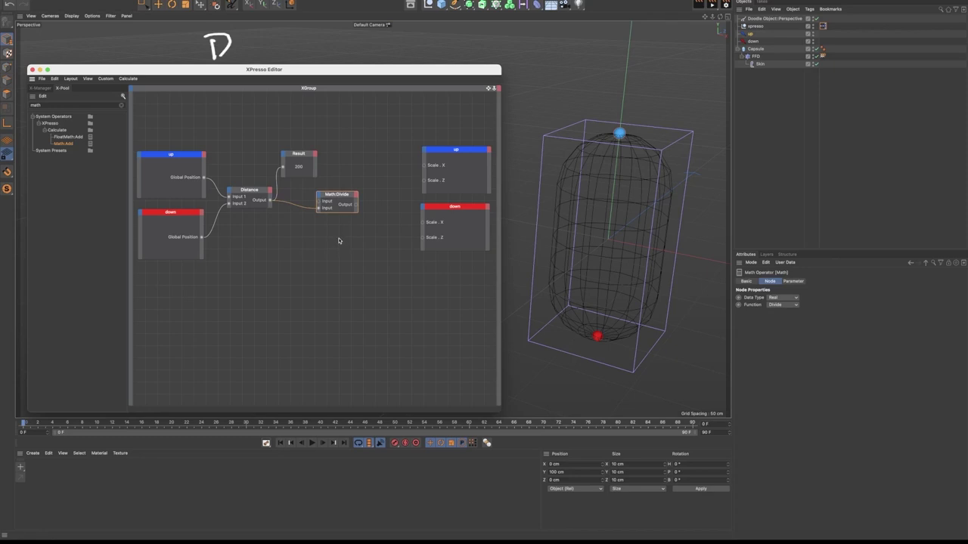
drag(334, 197, 326, 197)
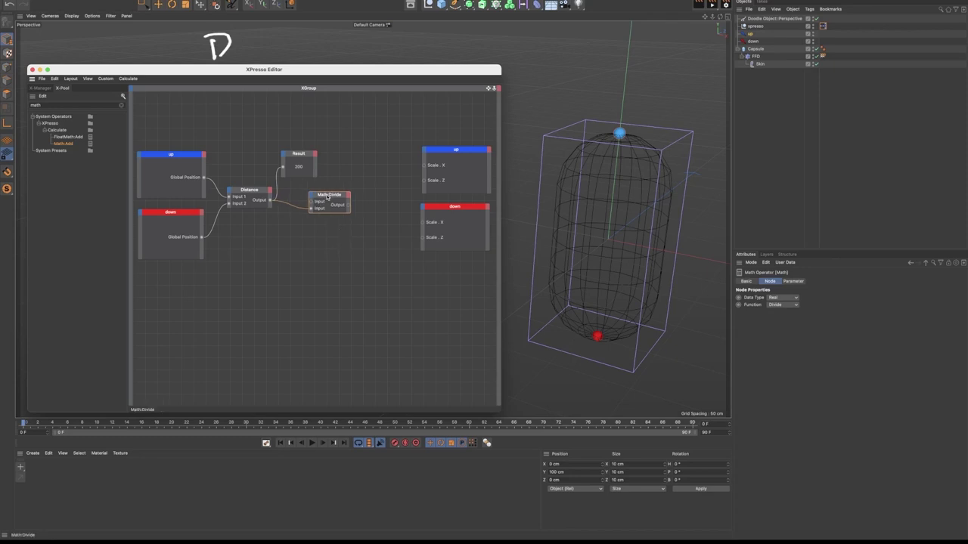
click(793, 281)
click(766, 298)
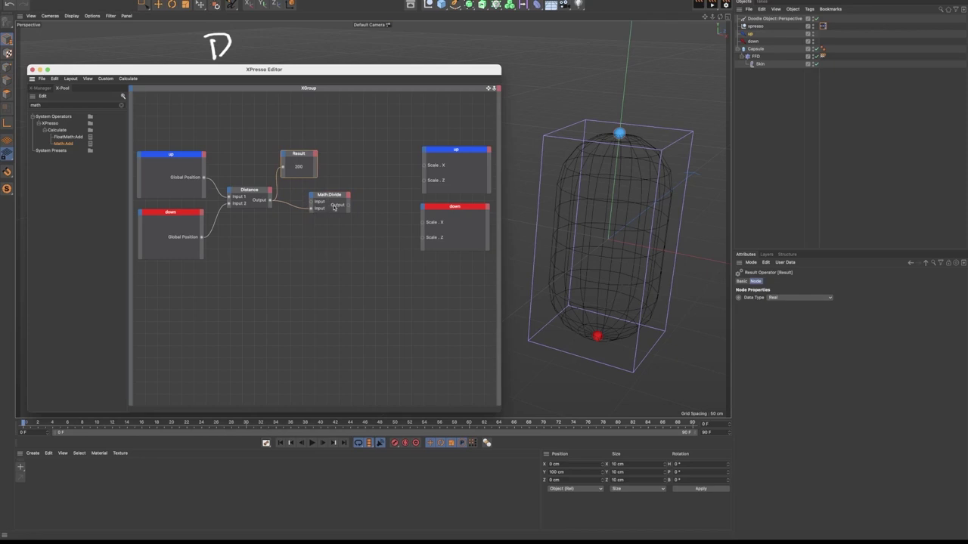
Duplicate the Result node, connect the Math:Divide output to the copy, and check the up joint's scale values
ctrl+drag(299, 155, 378, 138)
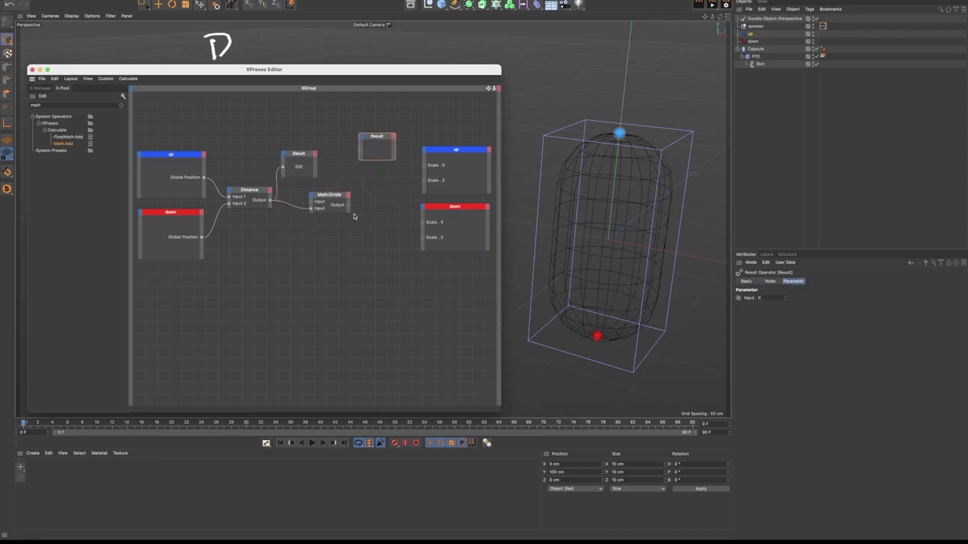
drag(347, 206, 374, 152)
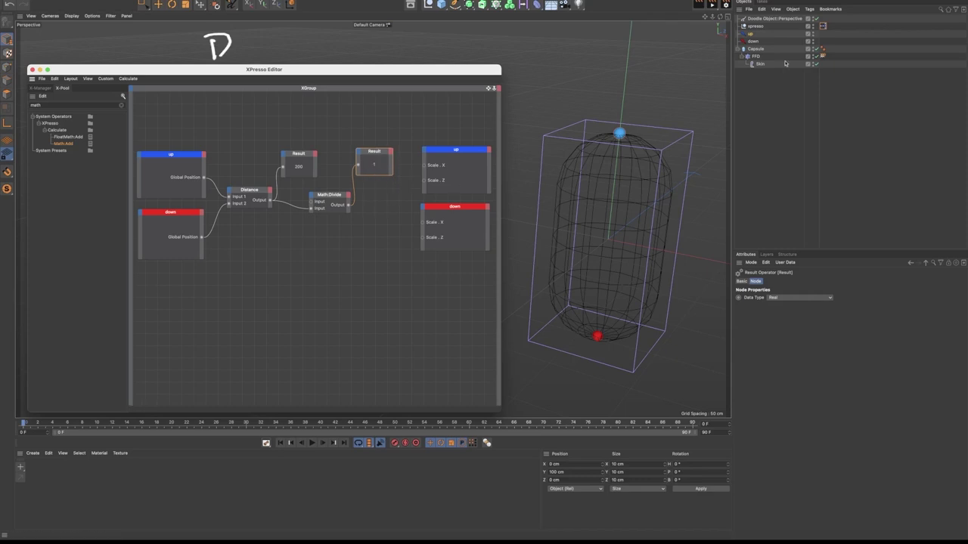
click(751, 33)
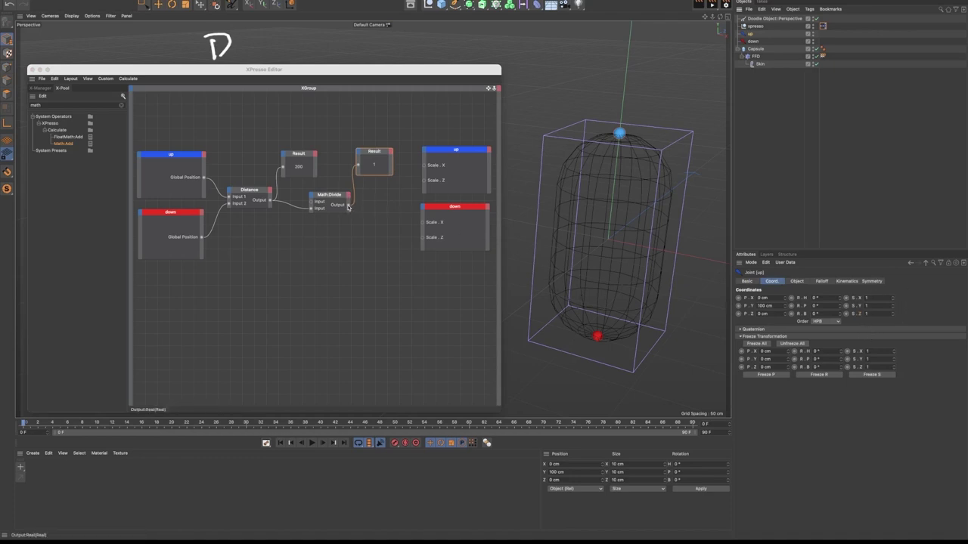
Connect the Math:Divide output to Scale . X and Scale . Z on both the up and down nodes
drag(348, 204, 424, 164)
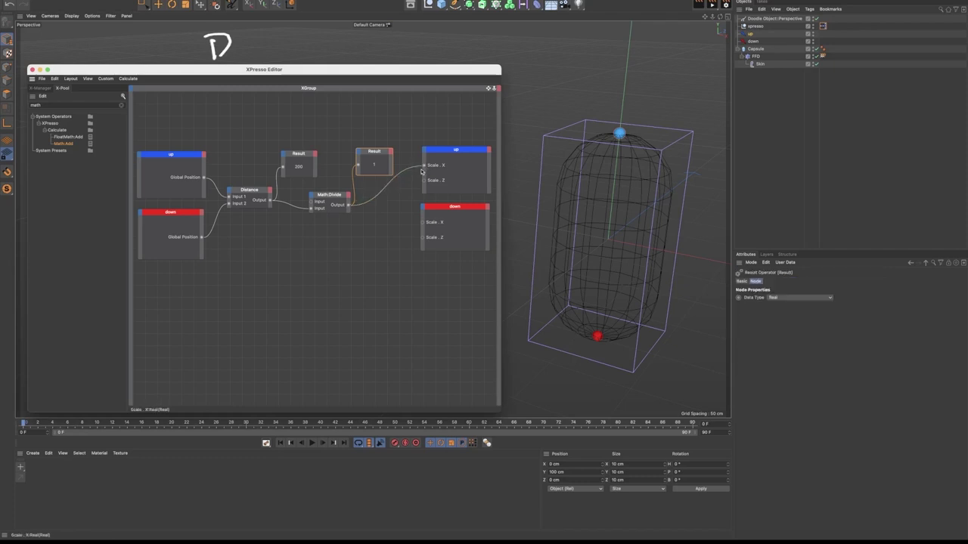
drag(348, 204, 423, 180)
drag(348, 205, 423, 222)
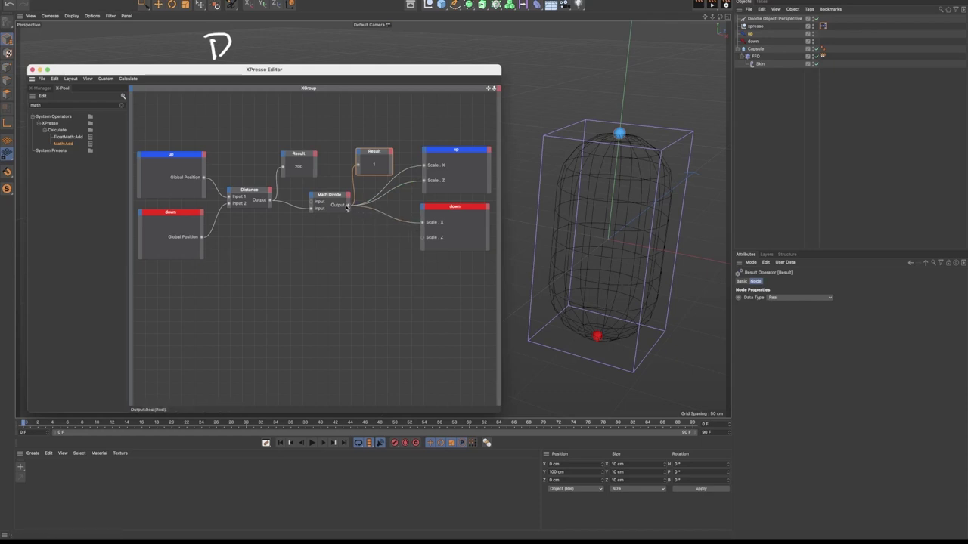
drag(348, 204, 424, 237)
Place the XPresso Editor below the doodled formula and activate the Move tool
drag(405, 78, 377, 190)
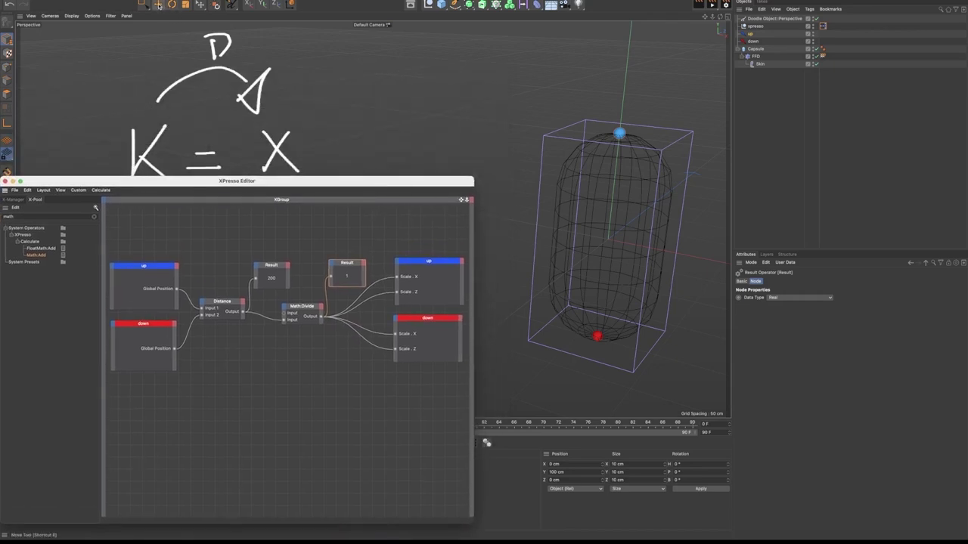
click(159, 4)
drag(285, 182, 287, 336)
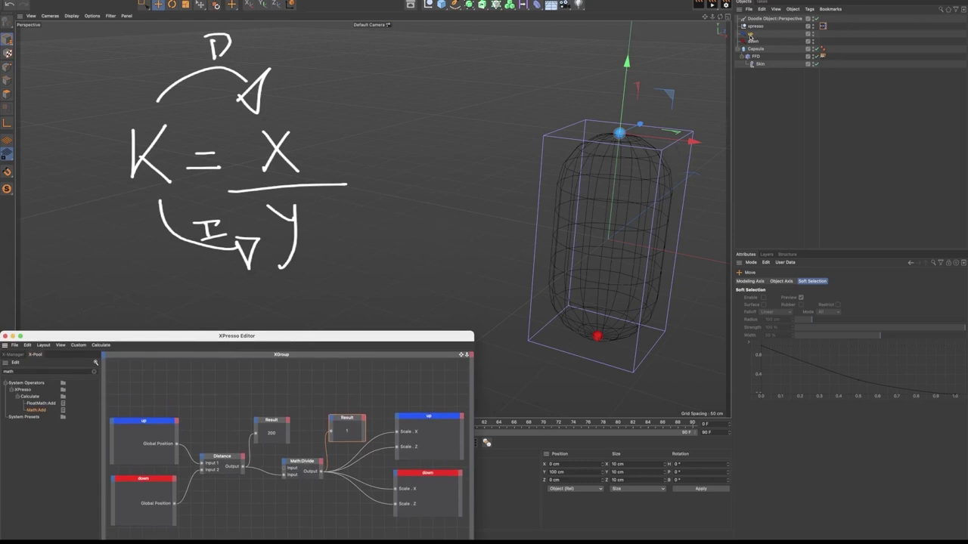
Lower and raise the up joint along its Y axis to test the capsule's automatic squash and stretch
click(750, 34)
alt+drag(560, 248, 601, 183)
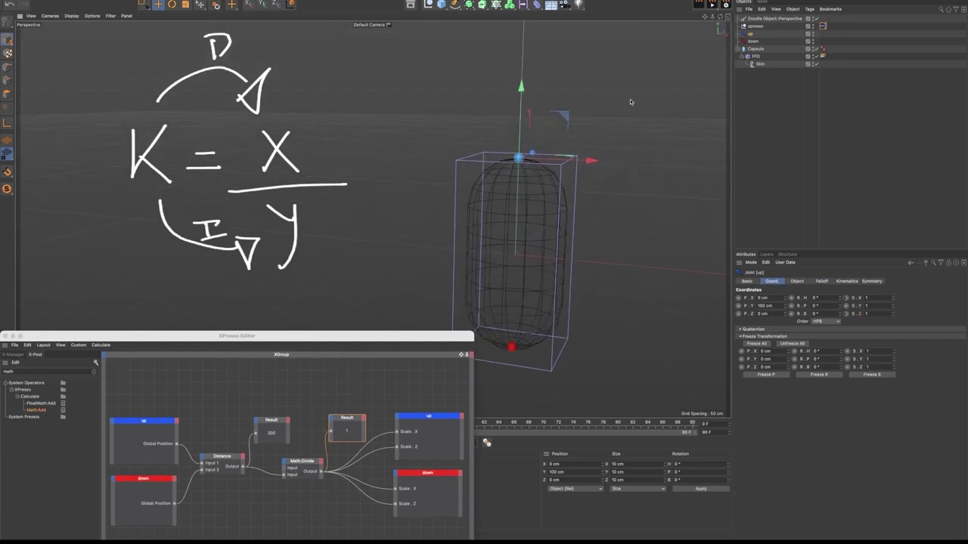
drag(636, 289, 629, 223)
key(Escape)
drag(520, 88, 556, 192)
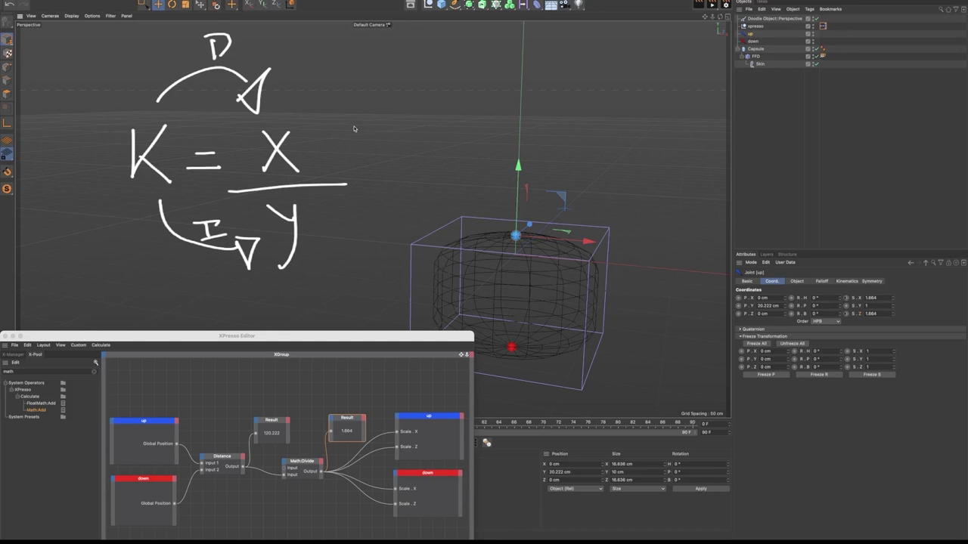
key(ctrl+z)
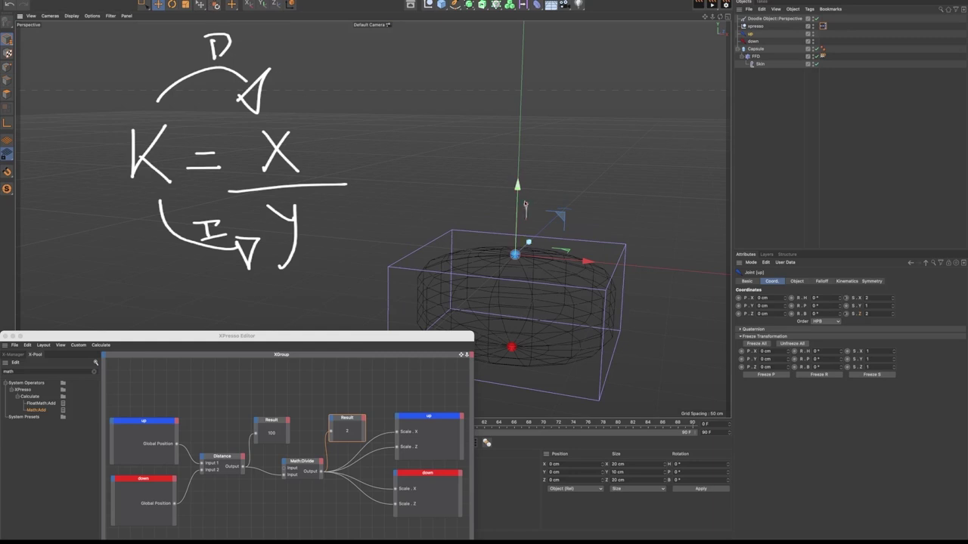
drag(517, 182, 522, 61)
Close the XPresso Editor and move the up joint off its Y axis to test the capsule's deformation
drag(10, 336, 96, 304)
click(90, 303)
alt+drag(355, 211, 519, 265)
drag(488, 111, 480, 189)
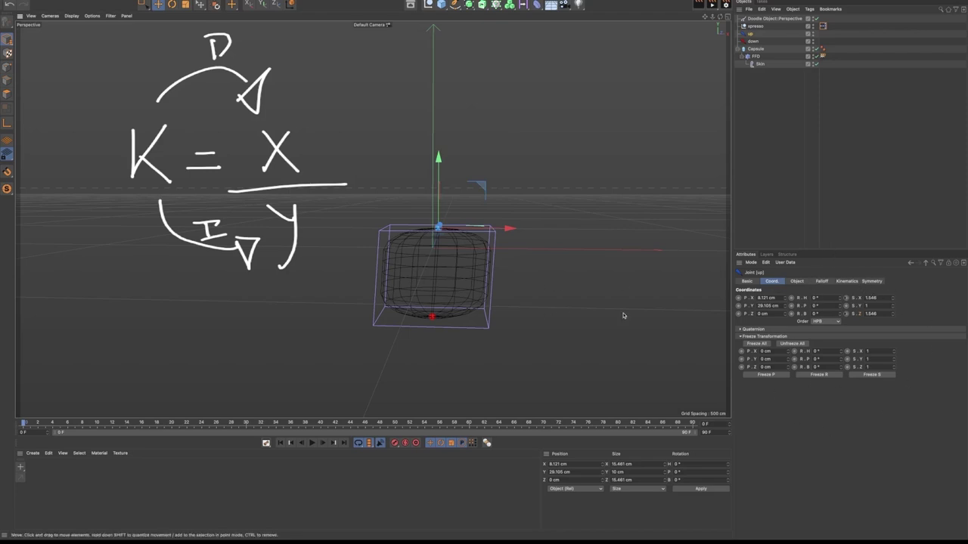
mouse_move(490, 187)
mouse_down()
mouse_move(503, 162)
mouse_move(494, 173)
mouse_move(501, 167)
mouse_move(494, 172)
mouse_move(601, 212)
mouse_up()
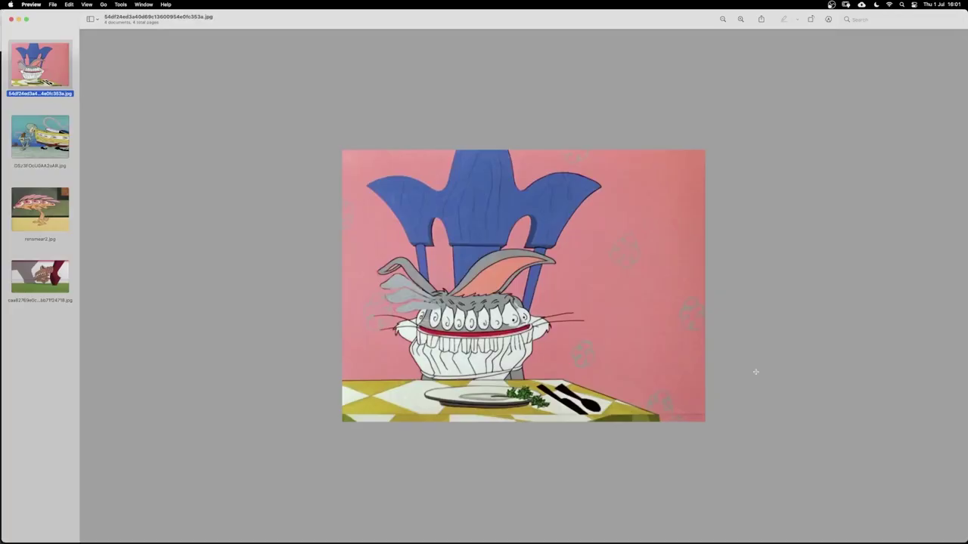
Look through the remaining cartoon smear-frame reference images in Preview
key(Down)
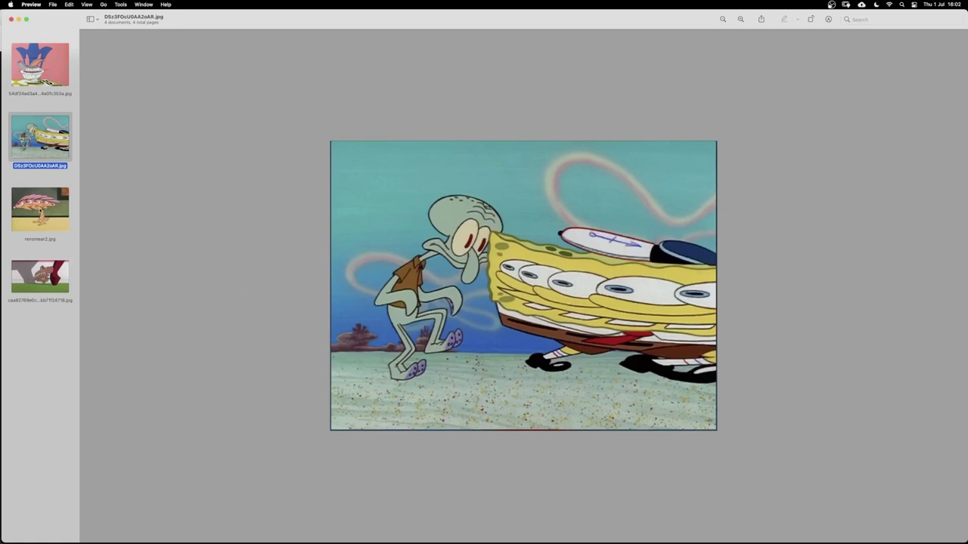
click(48, 214)
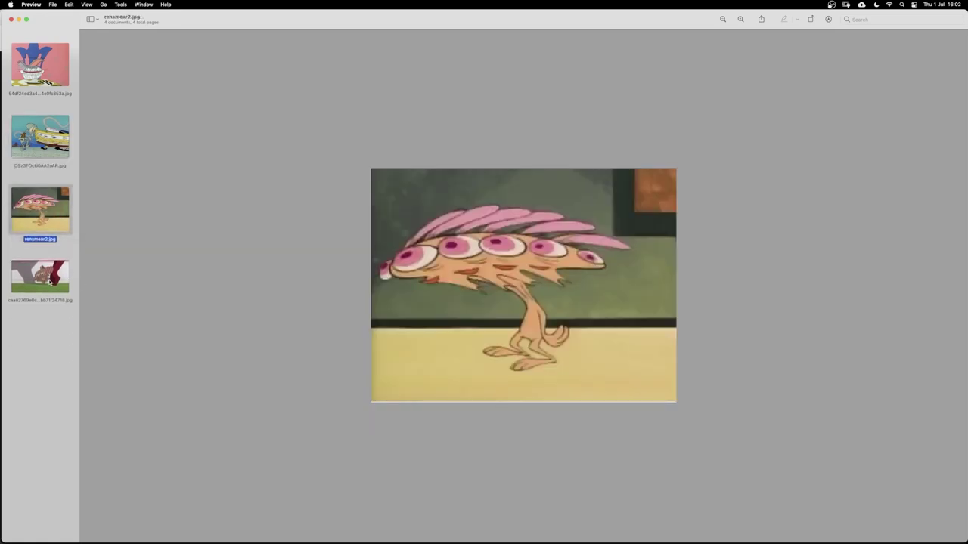
click(51, 281)
Switch to Chrome, view the motion-blurred car photo and pause The Dover Boys (1942) video on YouTube
key(super+Tab)
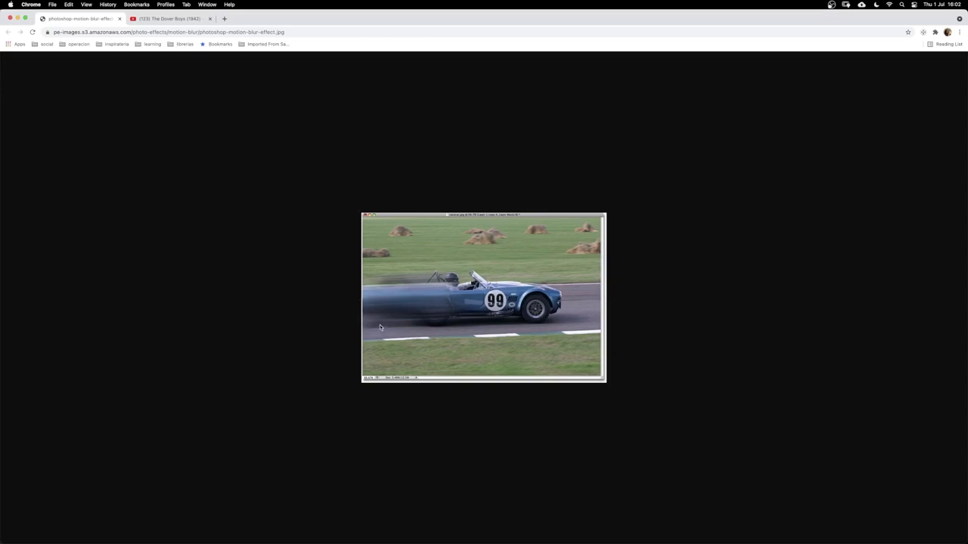
key(ctrl+Tab)
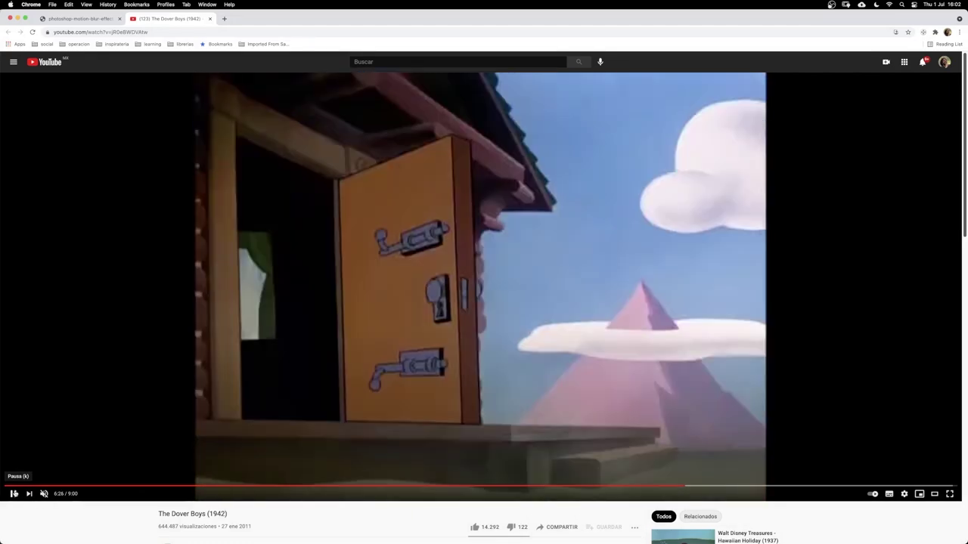
click(13, 493)
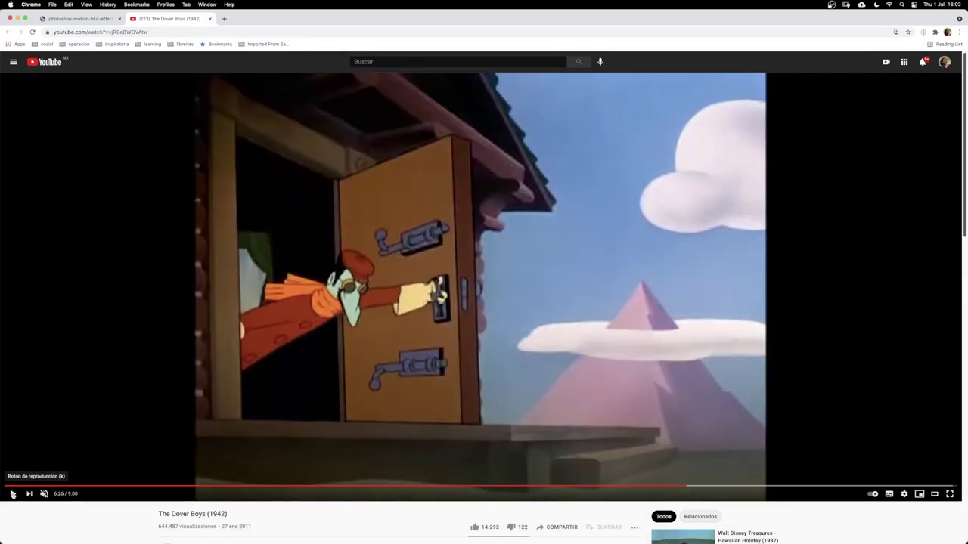
Examine the smear drawings in The Dover Boys video frame by frame around the character's fast moves
key(.)
key(.)
key(.)
key(.)
key(.)
key(.)
key(.)
key(.)
key(.)
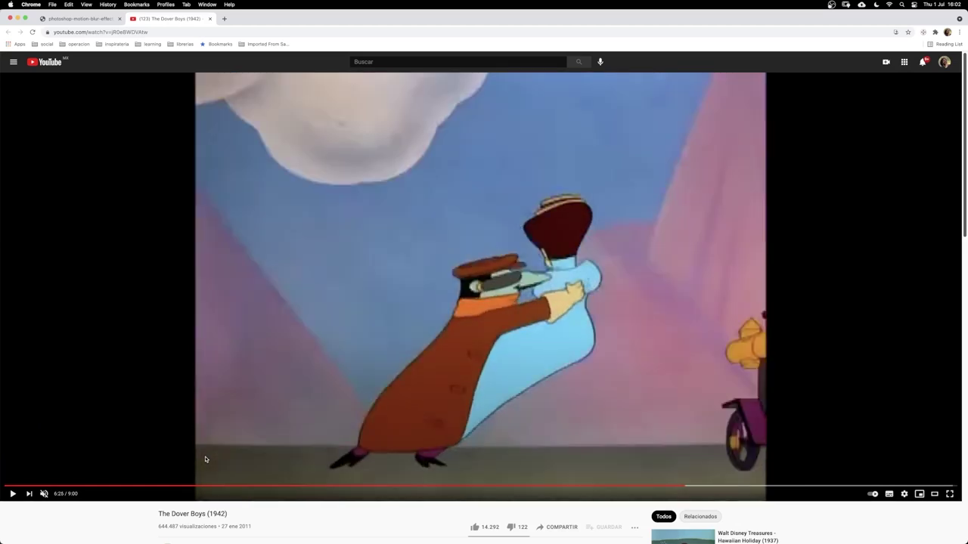
key(.)
key(.)
key(.)
key(.)
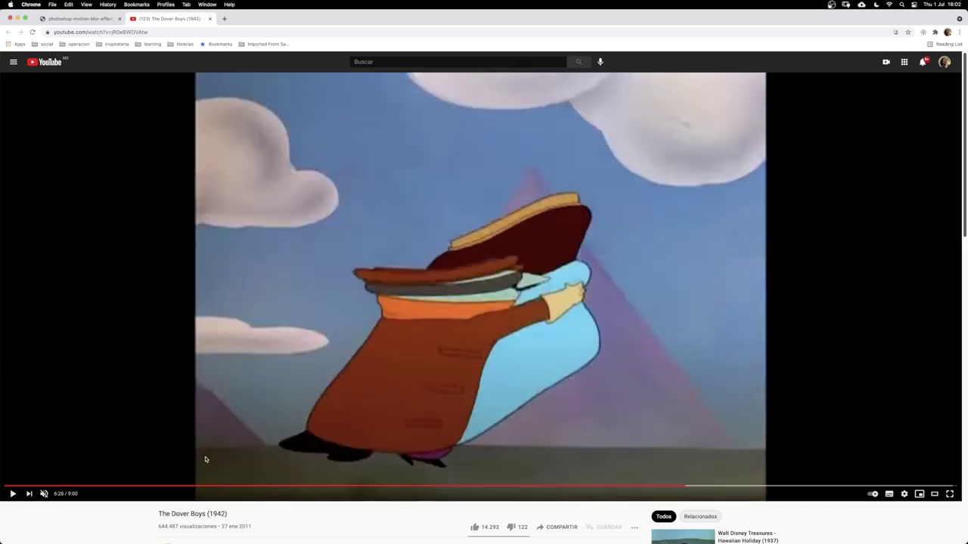
key(.)
key(.)
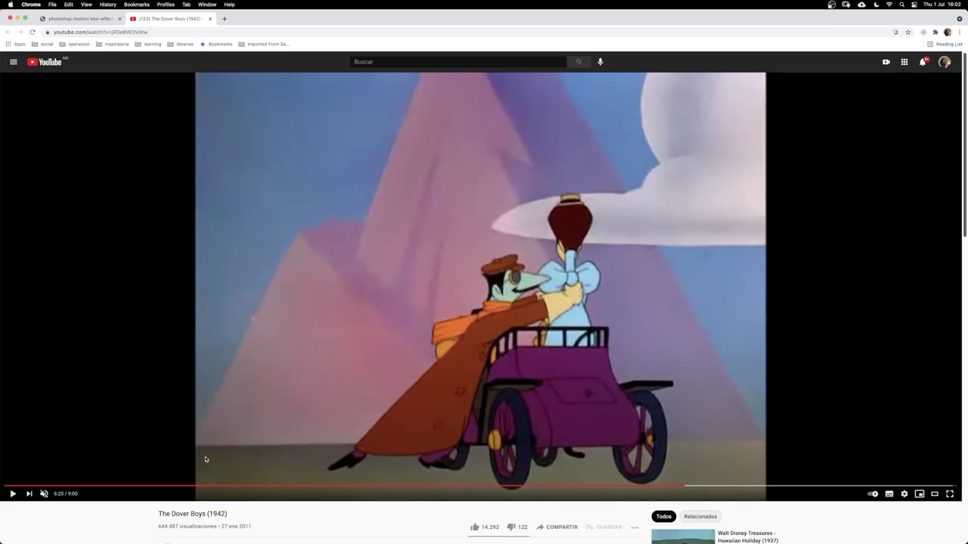
key(.)
key(.)
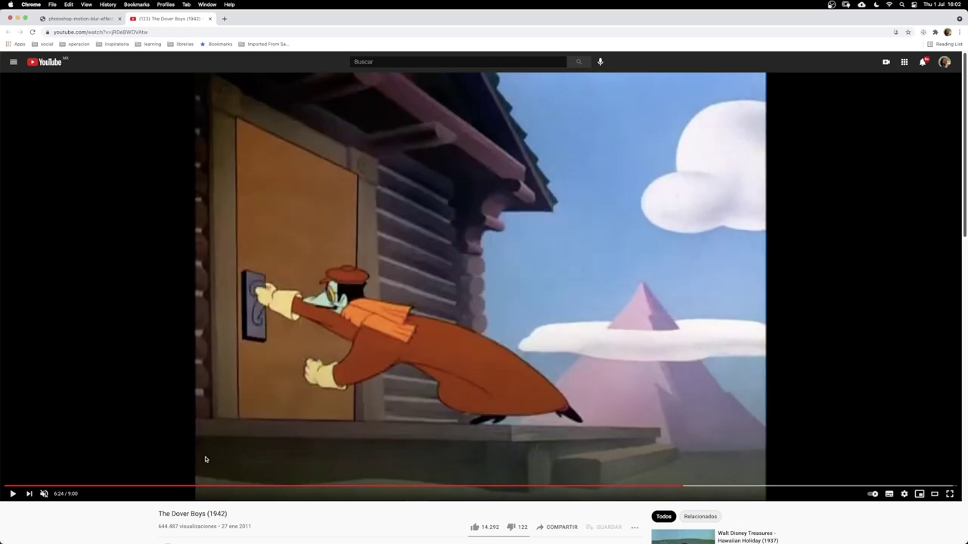
key(.)
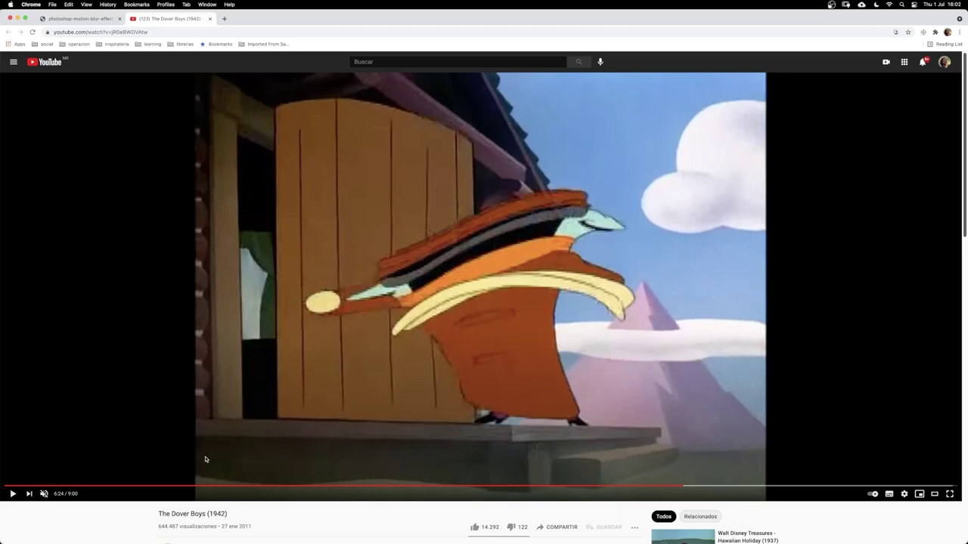
Switch to the smear 1.c4d scene in Cinema 4D and select the character's left fingers controller with Rectangle Selection
key(super+Tab)
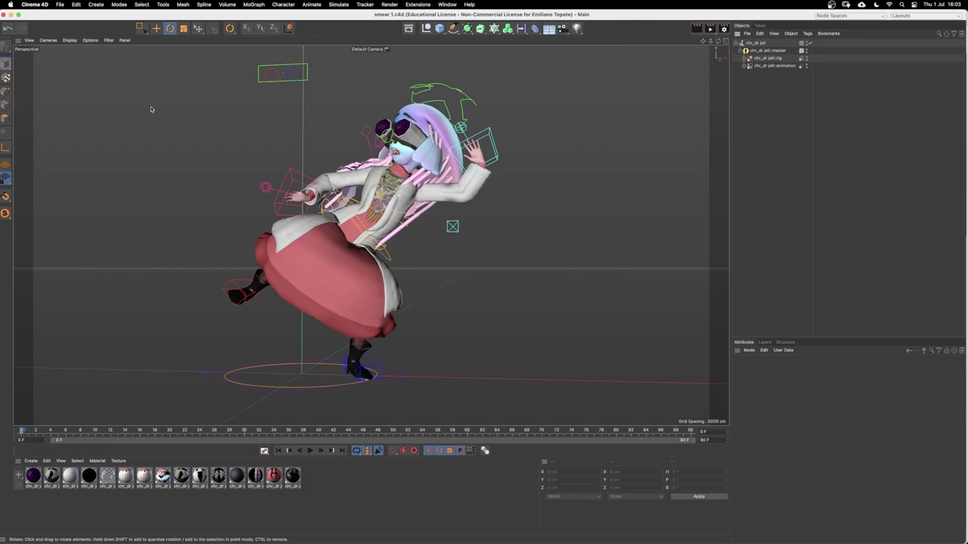
click(17, 15)
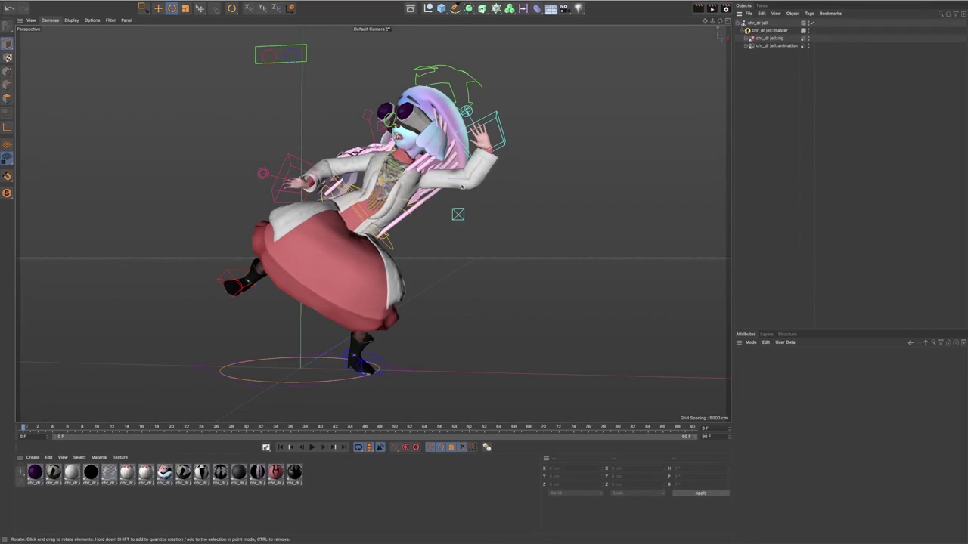
mouse_move(454, 180)
alt+mouse_down()
mouse_move(439, 183)
mouse_move(452, 190)
alt+mouse_up()
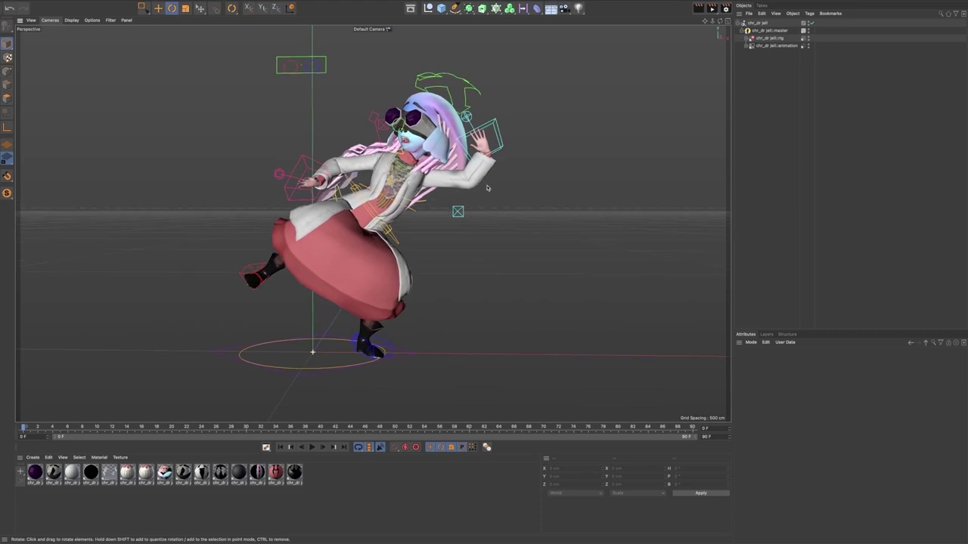
key(0)
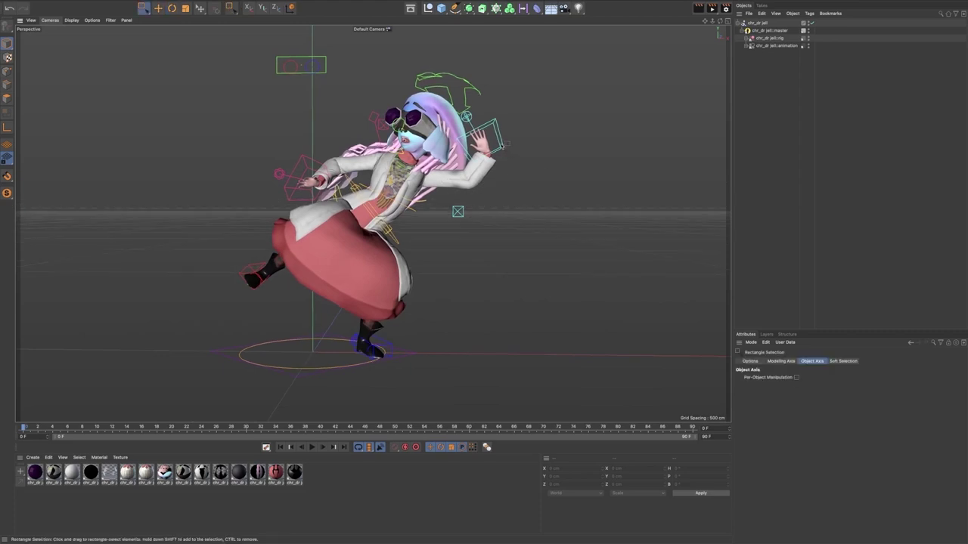
scroll(475, 121, up, 5)
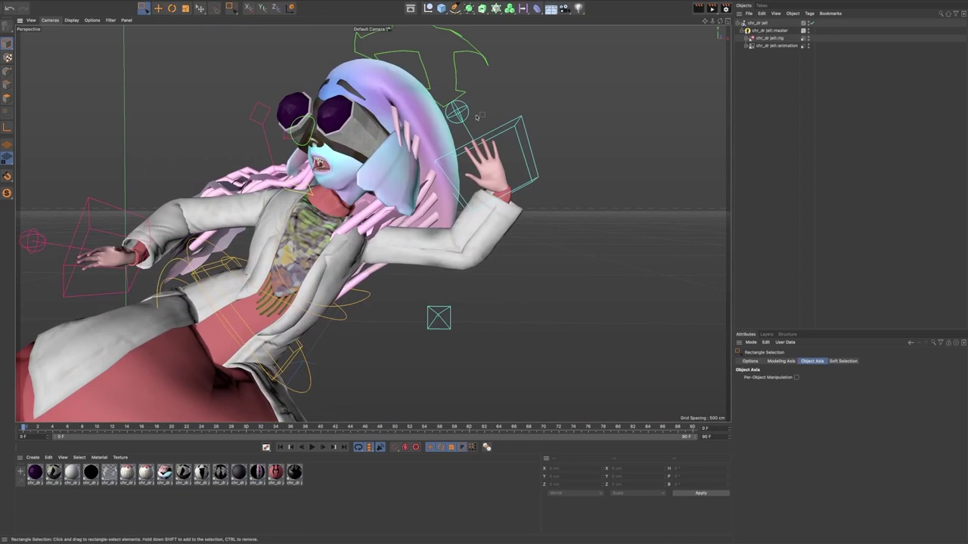
click(462, 114)
scroll(462, 114, down, 5)
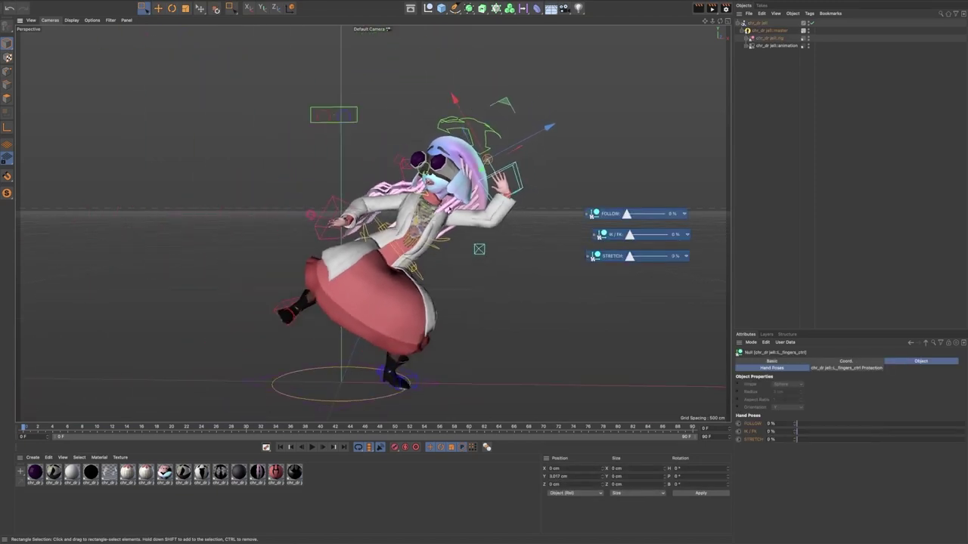
scroll(509, 203, down, 1)
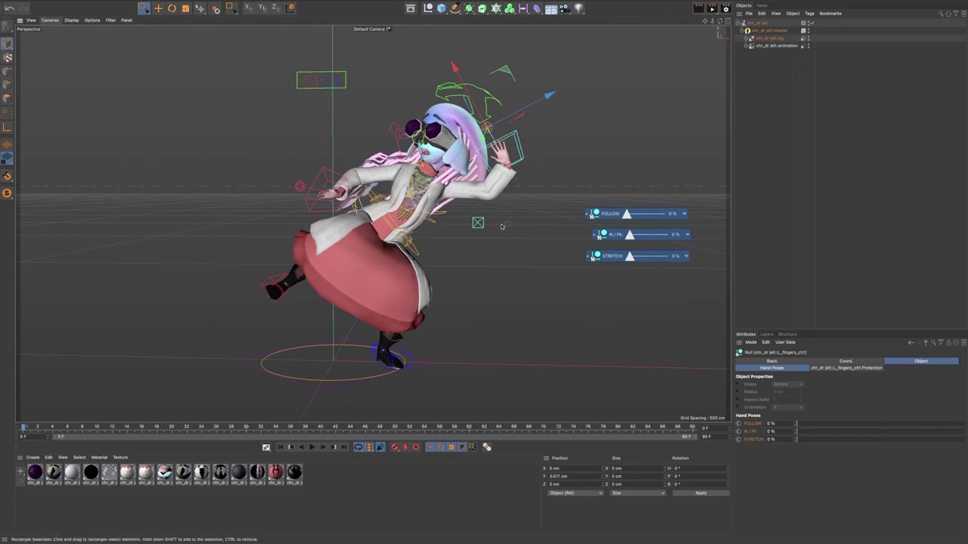
Set STRETCH to 100 % on the left fingers controller and move the left hand's IK controller above the head
click(528, 156)
alt+drag(539, 196, 544, 217)
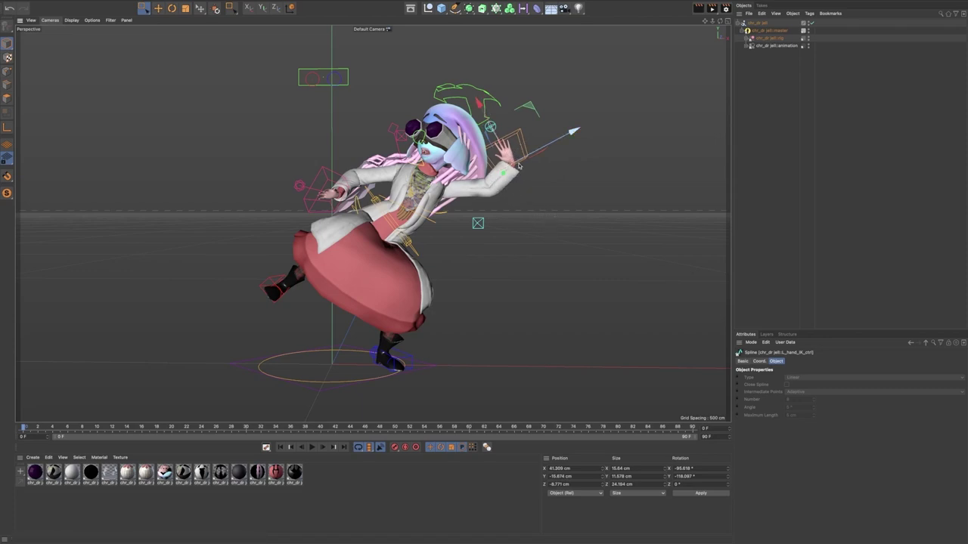
scroll(492, 125, up, 5)
scroll(583, 133, up, 3)
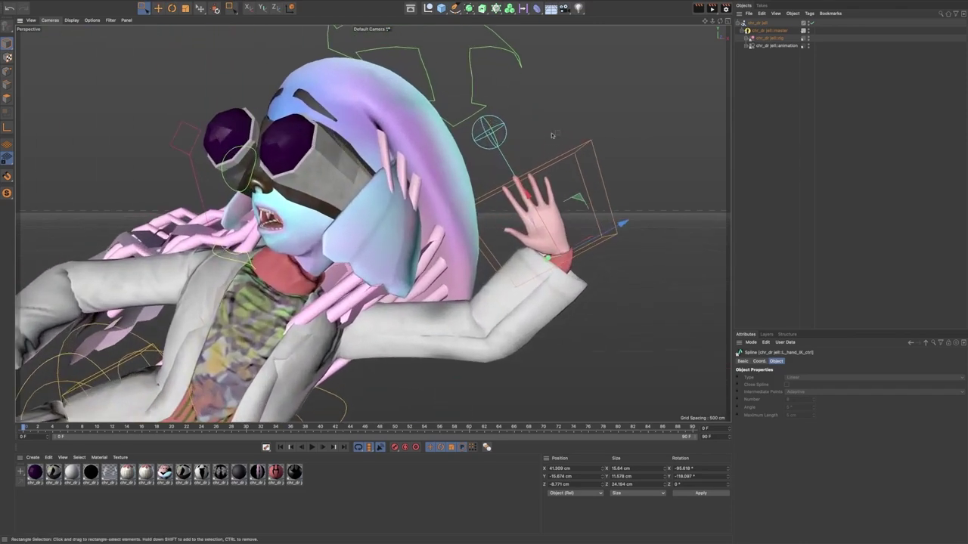
click(546, 260)
scroll(546, 250, down, 8)
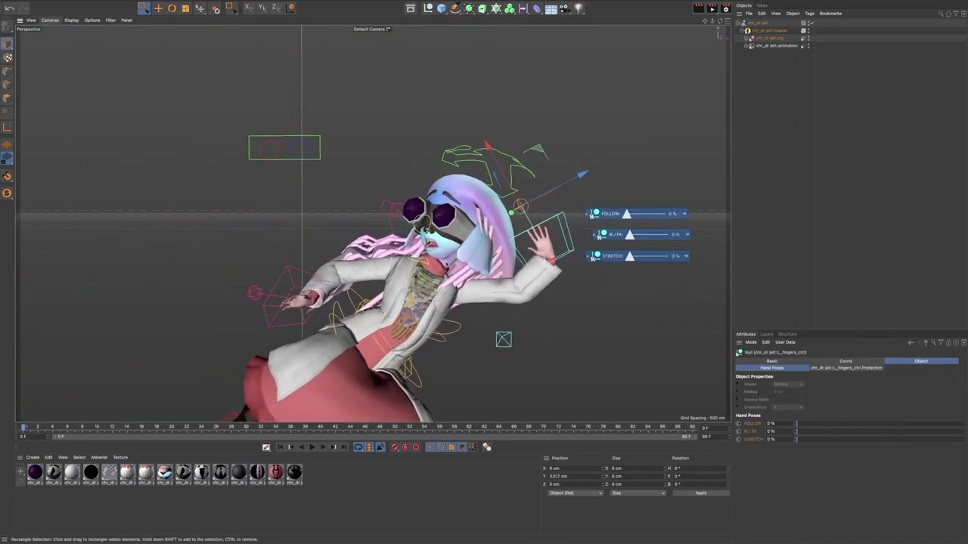
drag(631, 258, 675, 259)
key(h)
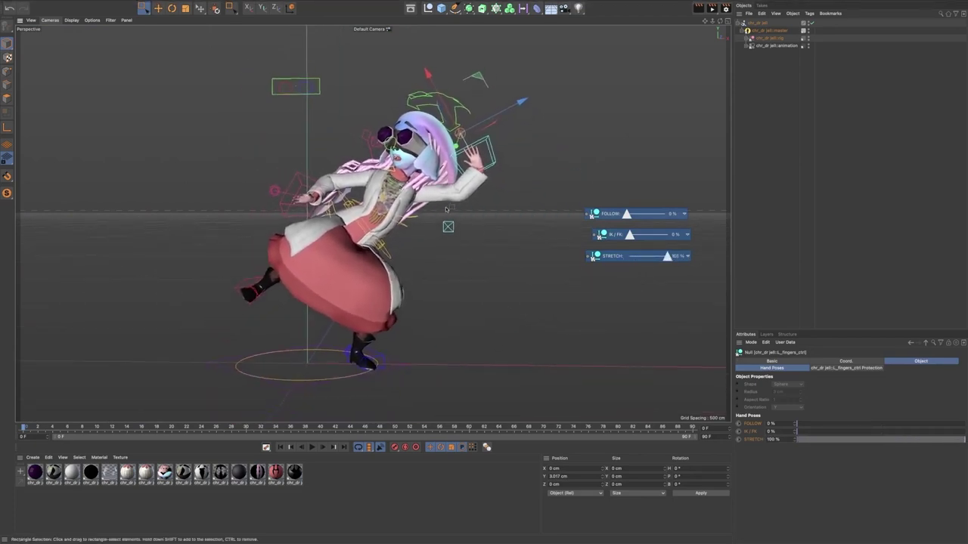
click(482, 162)
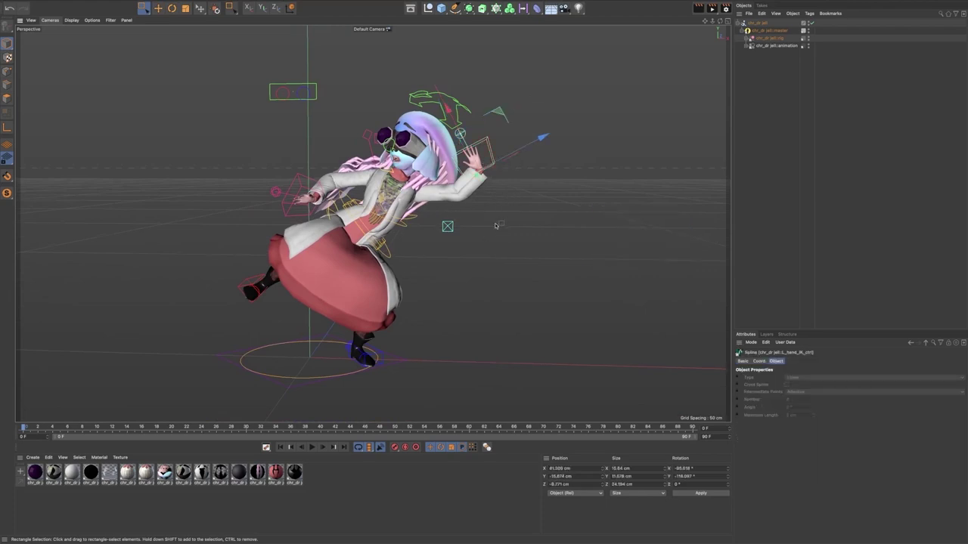
drag(490, 230, 443, 183)
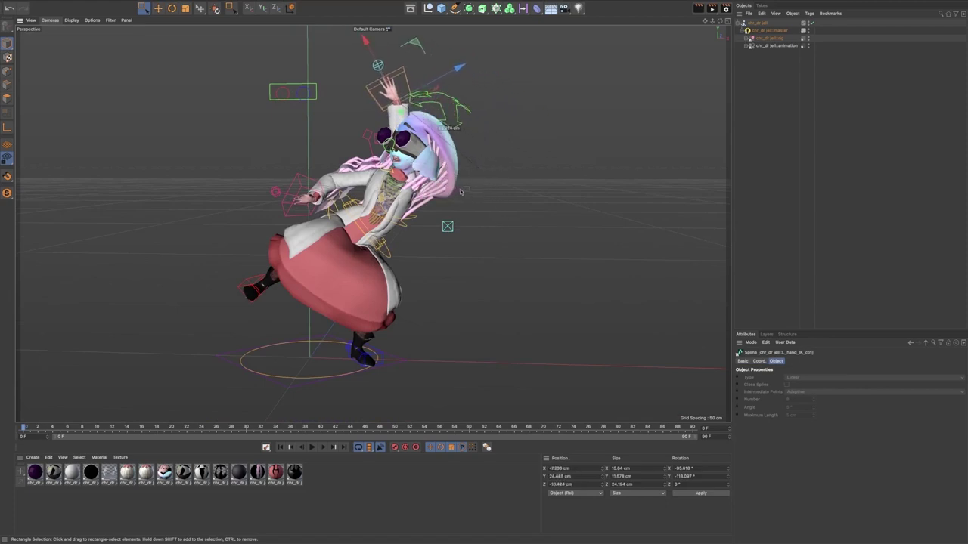
Make the secondary ctrls layer visible in the viewport and set the viewport display to Lines
click(767, 334)
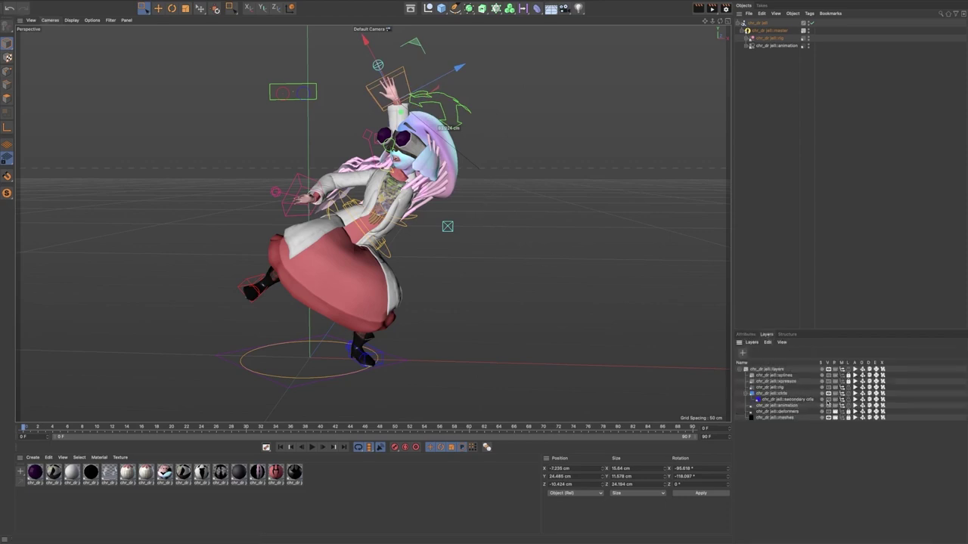
click(828, 399)
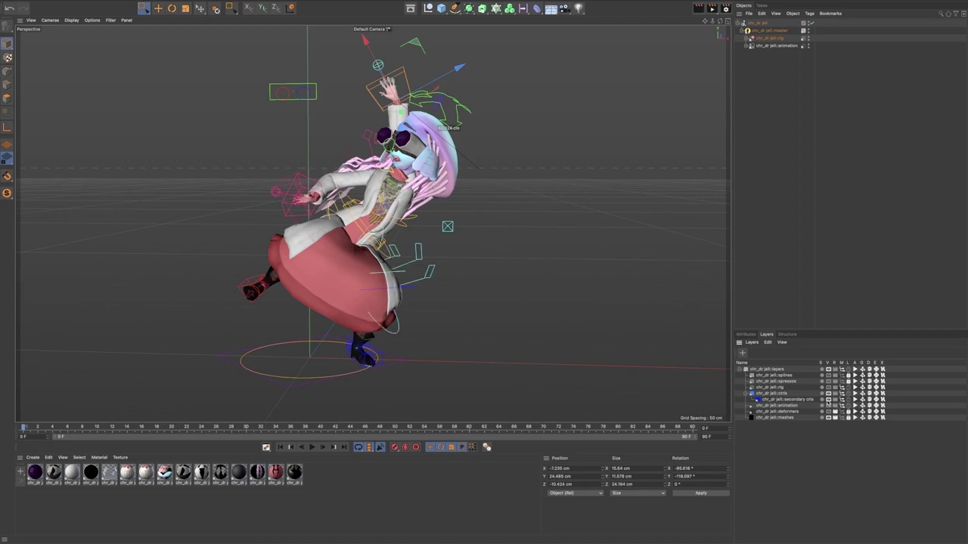
click(71, 20)
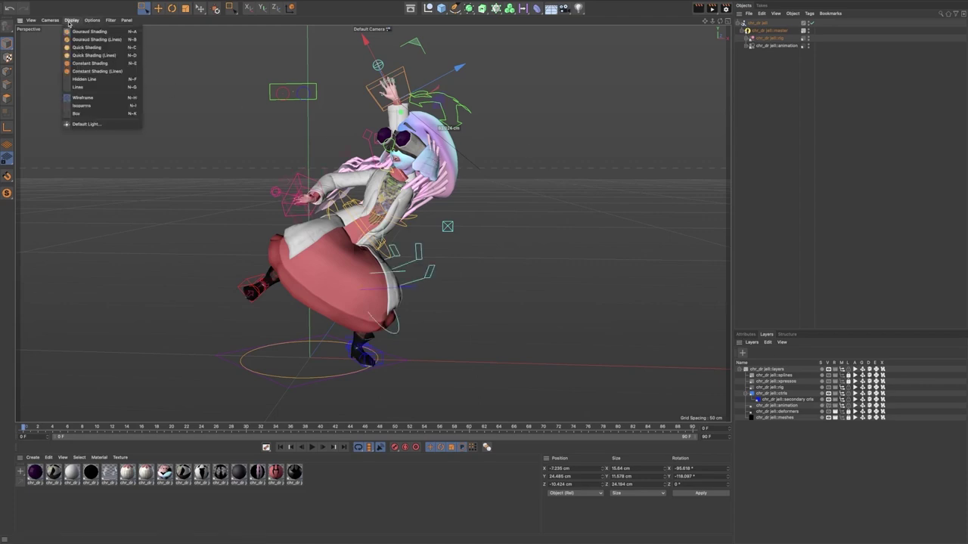
click(85, 88)
Select the left elbow boost controller and move it outward behind the head, to about Z 41.8 cm, to bend the raised arm
alt+right_drag(380, 142, 577, 149)
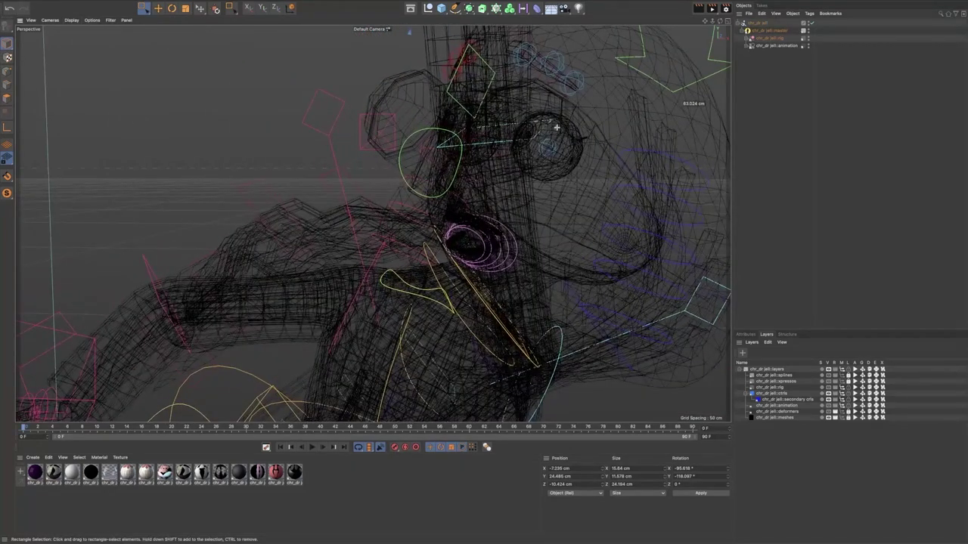
click(539, 127)
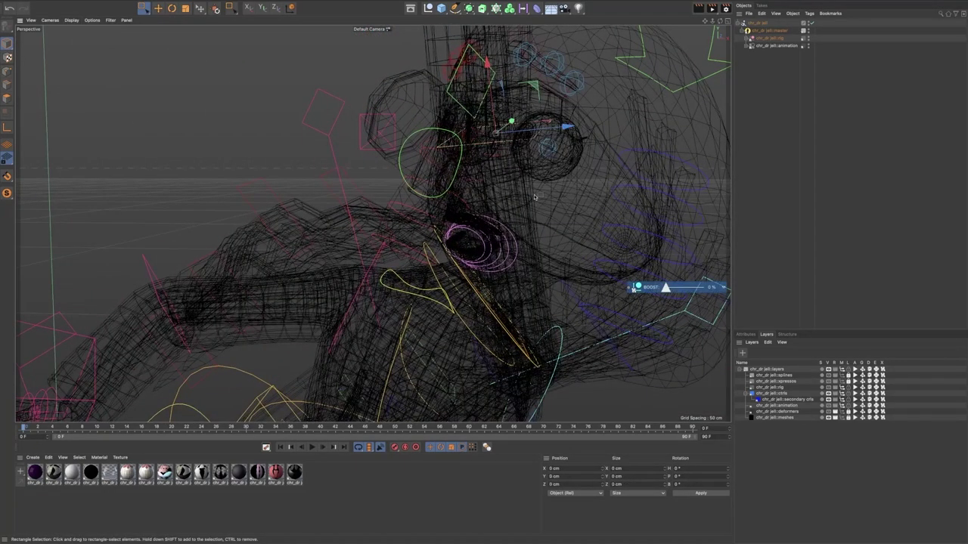
alt+right_drag(534, 197, 484, 195)
alt+drag(484, 195, 359, 171)
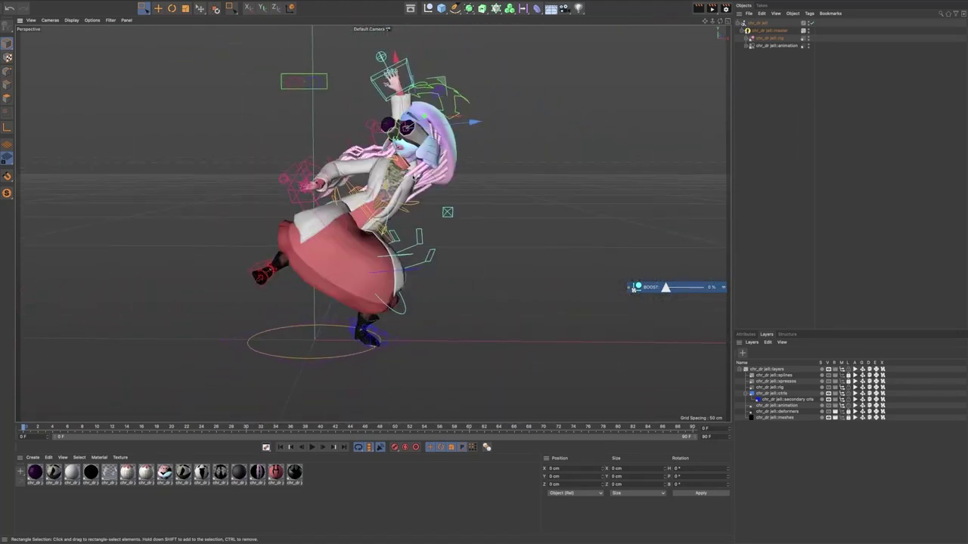
alt+drag(444, 241, 452, 262)
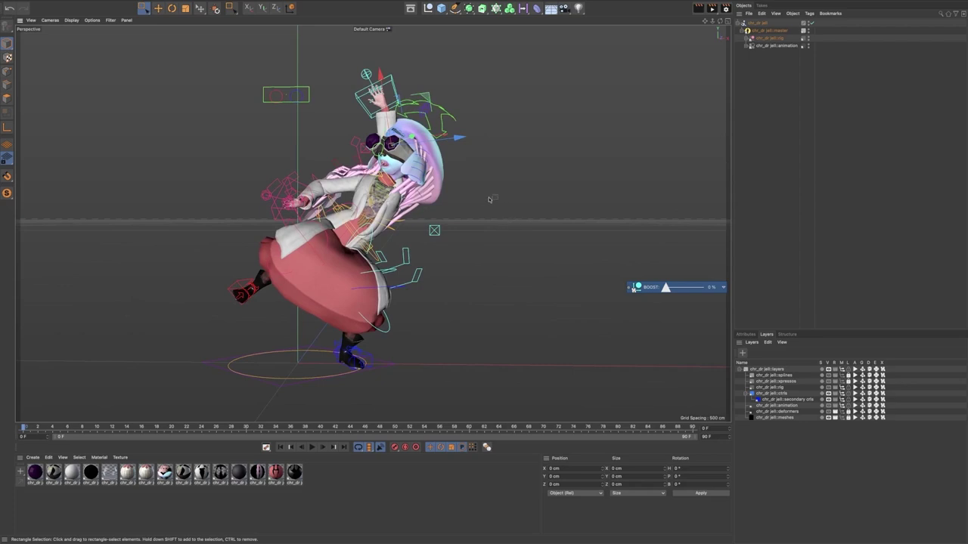
drag(464, 197, 535, 214)
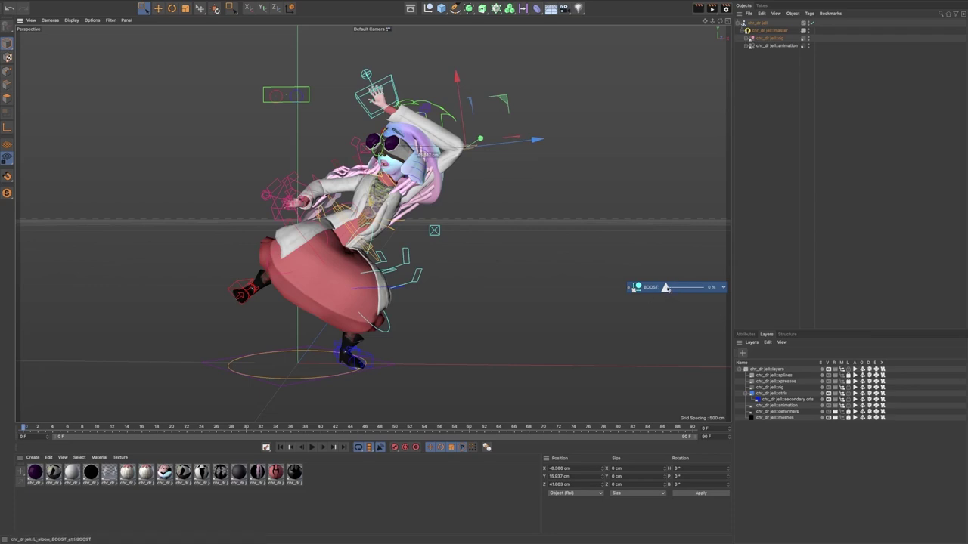
Set BOOST to 100 % on the left elbow controller and move the elbow slightly back toward the head
drag(667, 288, 709, 288)
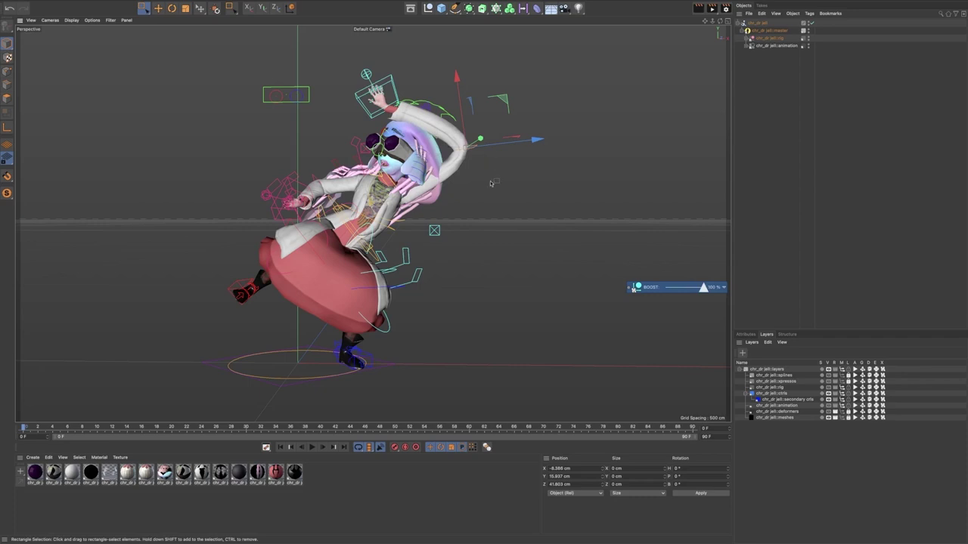
drag(511, 203, 498, 213)
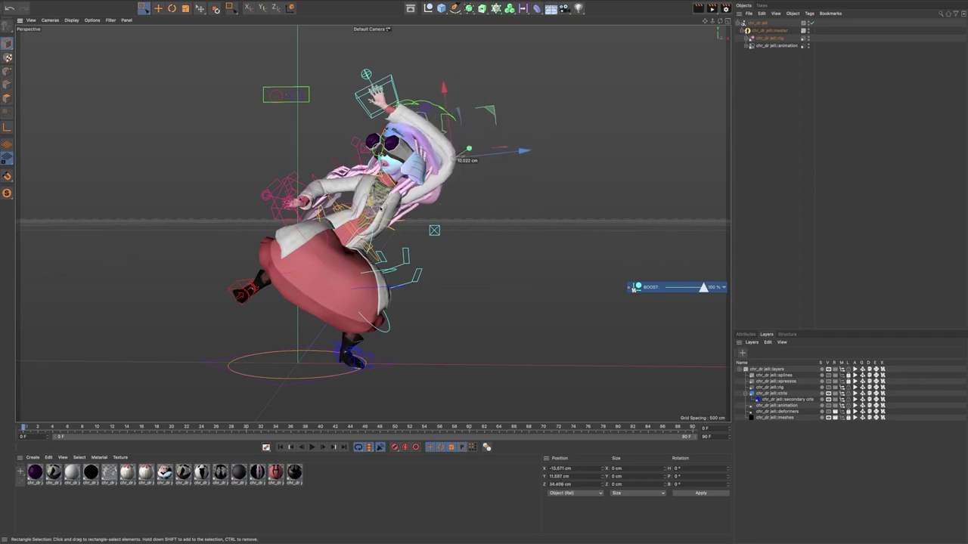
drag(456, 155, 457, 156)
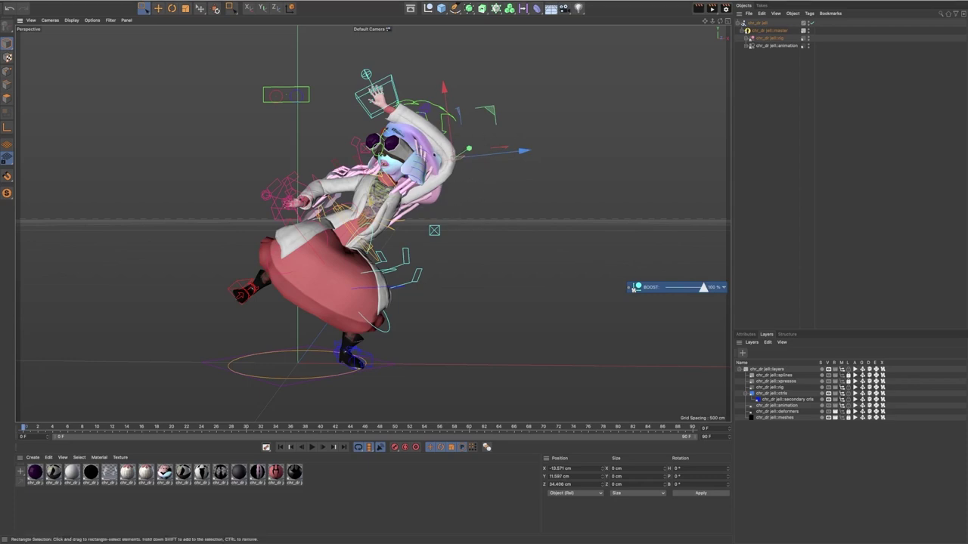
Rotate the left hand's IK controller to a pitch of about -174° so the raised hand points sideways over the head
click(396, 89)
scroll(416, 194, up, 1)
alt+drag(416, 193, 510, 185)
key(r)
drag(414, 96, 395, 104)
key(space)
Select finger controllers on the raised left hand with Rectangle Selection and rotate them
scroll(397, 110, up, 10)
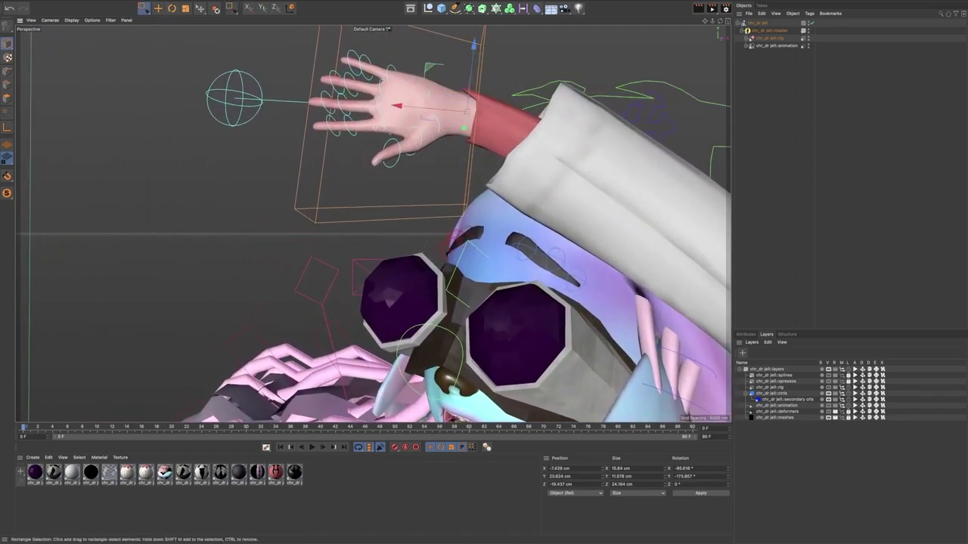
drag(342, 139, 375, 160)
key(r)
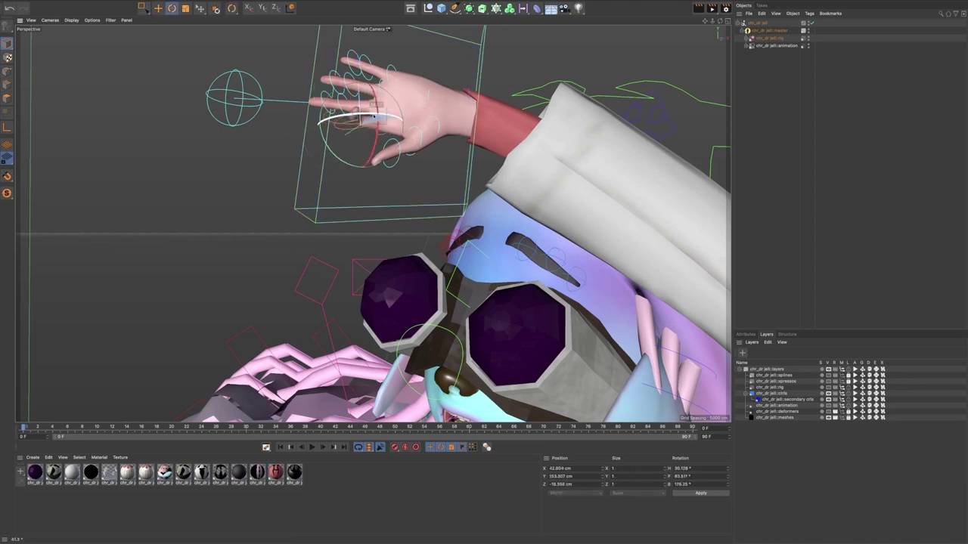
drag(408, 120, 321, 135)
key(space)
Pull the secondary controllers of the left hand's fingers outward one after another to stretch the four fingers
click(354, 134)
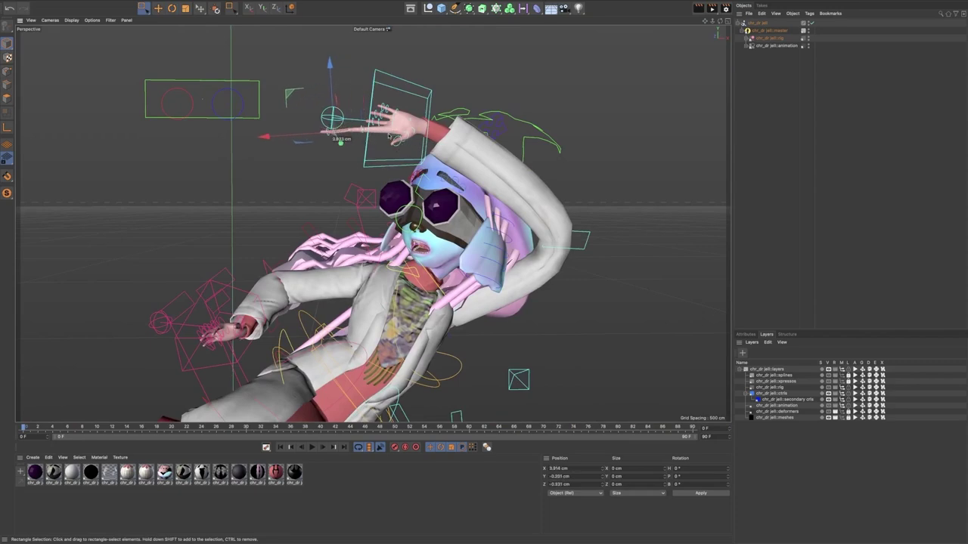
scroll(405, 126, up, 5)
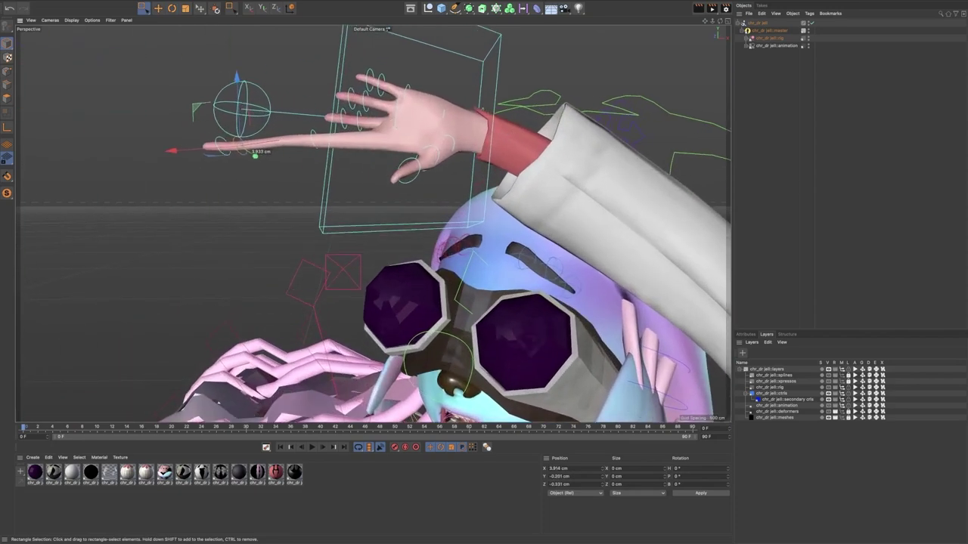
alt+drag(255, 154, 217, 178)
mouse_move(381, 137)
mouse_down()
mouse_move(320, 135)
mouse_move(382, 132)
mouse_up()
drag(318, 138, 356, 134)
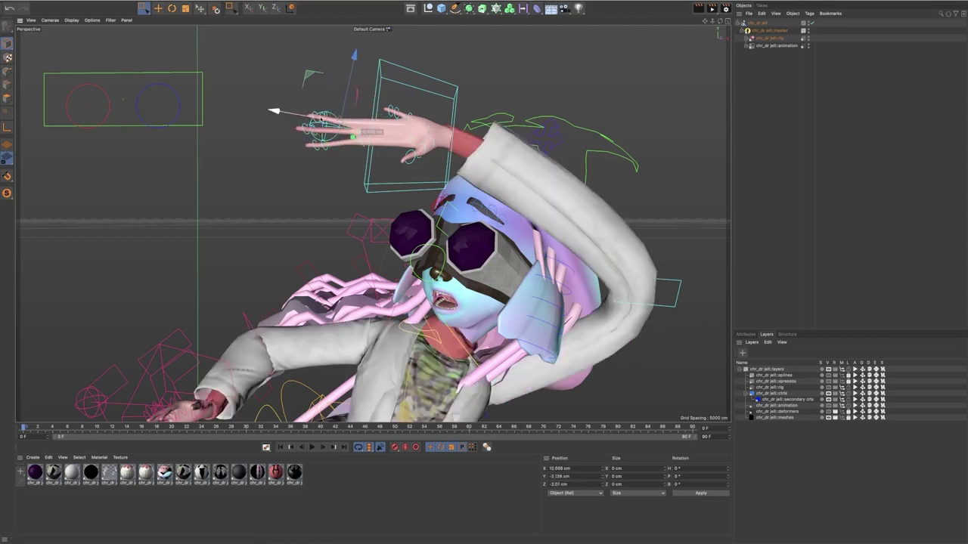
scroll(355, 135, up, 6)
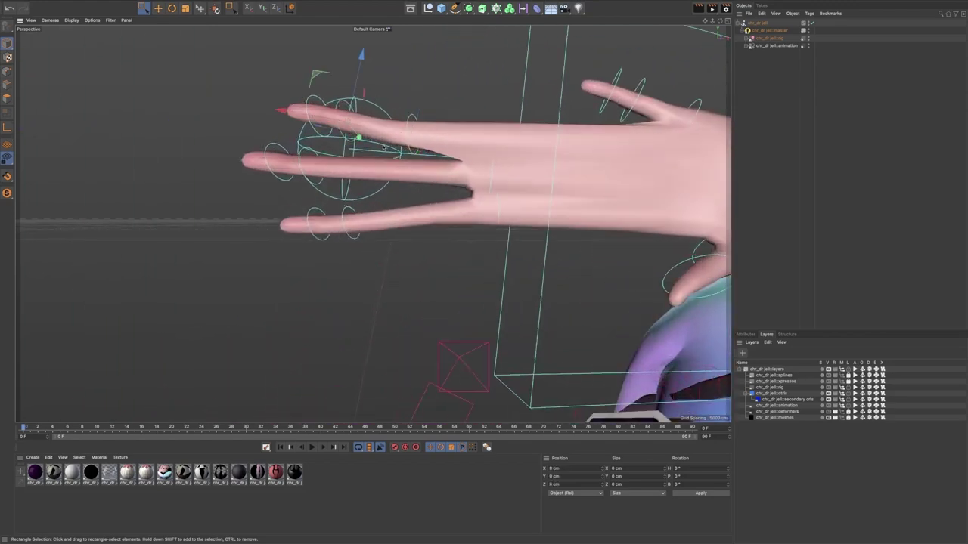
scroll(336, 107, down, 8)
drag(444, 159, 387, 143)
scroll(441, 157, up, 2)
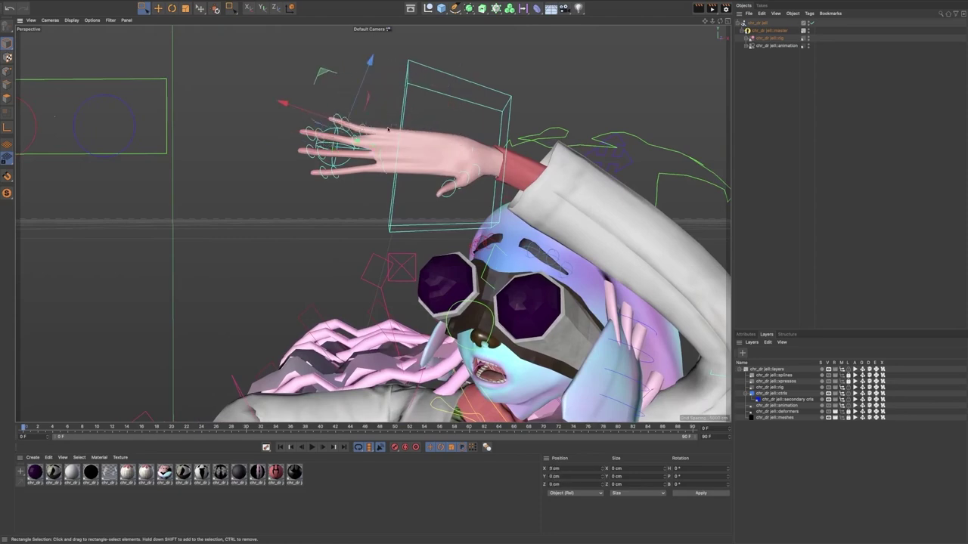
Stretch the left thumb by moving its secondary controller about 12 cm, and deselect everything
scroll(288, 173, down, 8)
scroll(288, 173, up, 3)
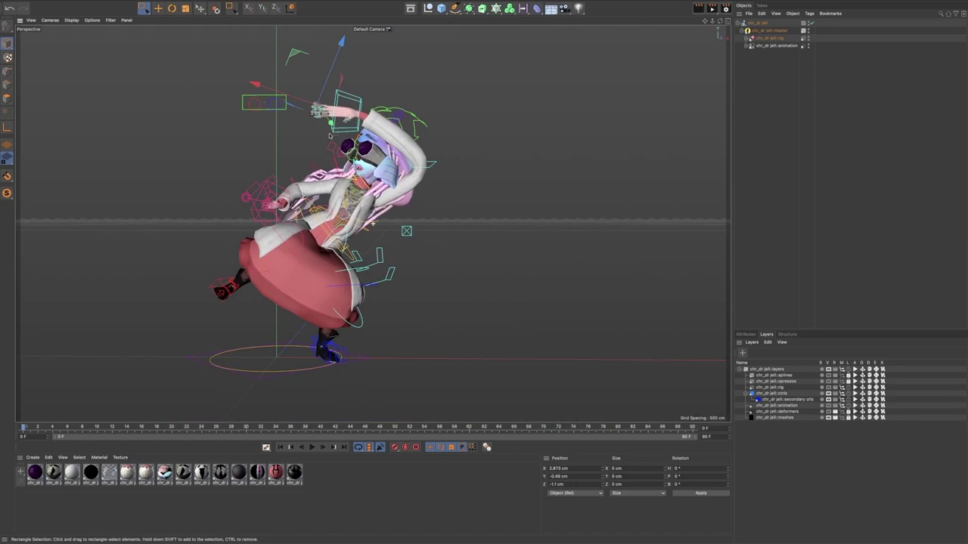
alt+drag(288, 172, 297, 198)
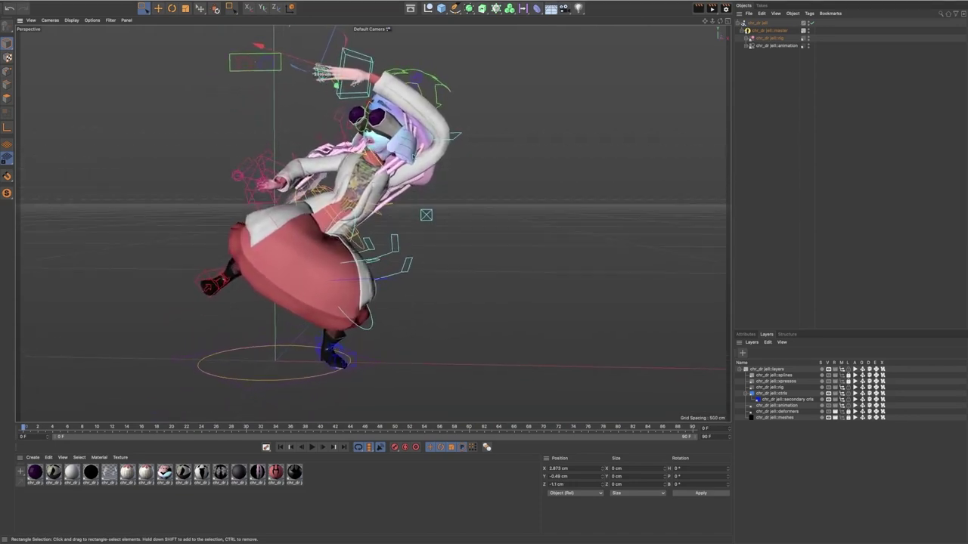
scroll(376, 89, up, 5)
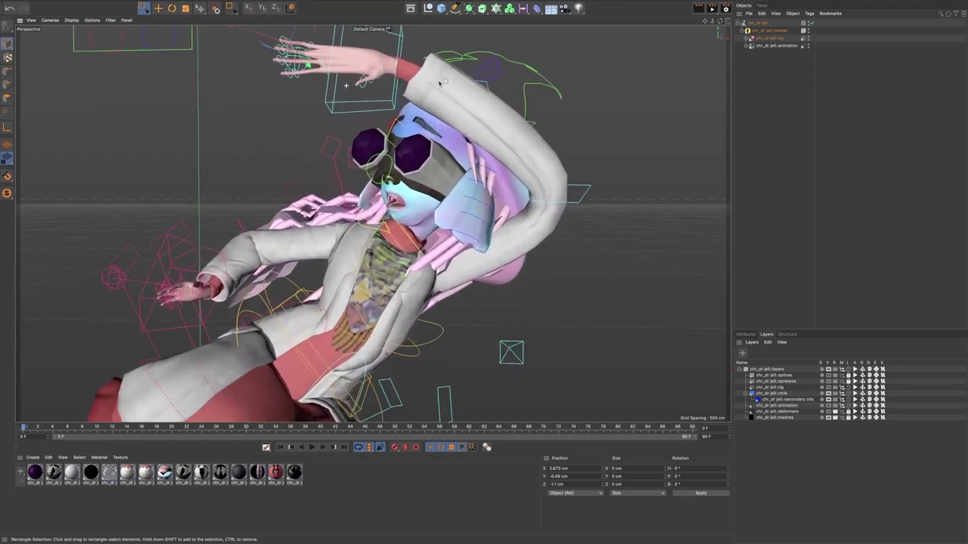
scroll(379, 92, down, 3)
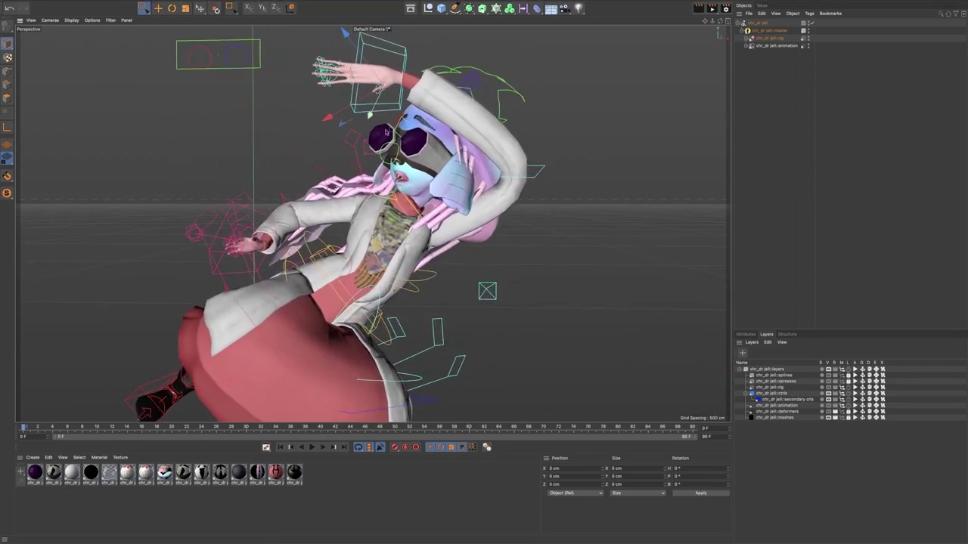
drag(374, 95, 498, 157)
scroll(378, 109, down, 3)
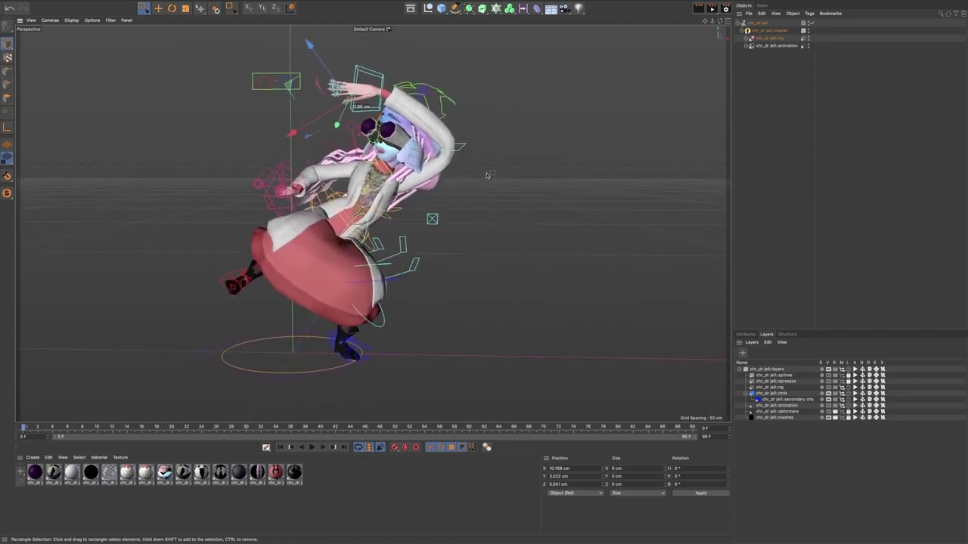
click(498, 186)
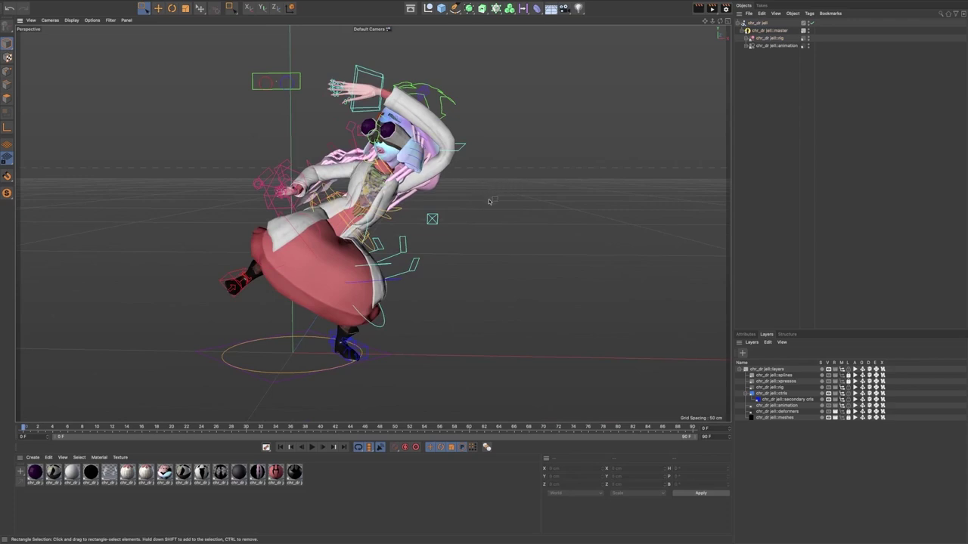
Switch to the rulliver teaser_smears.c4d project and expand the chr_charlie hierarchy down to its features and body groups
key(v)
mouse_move(482, 220)
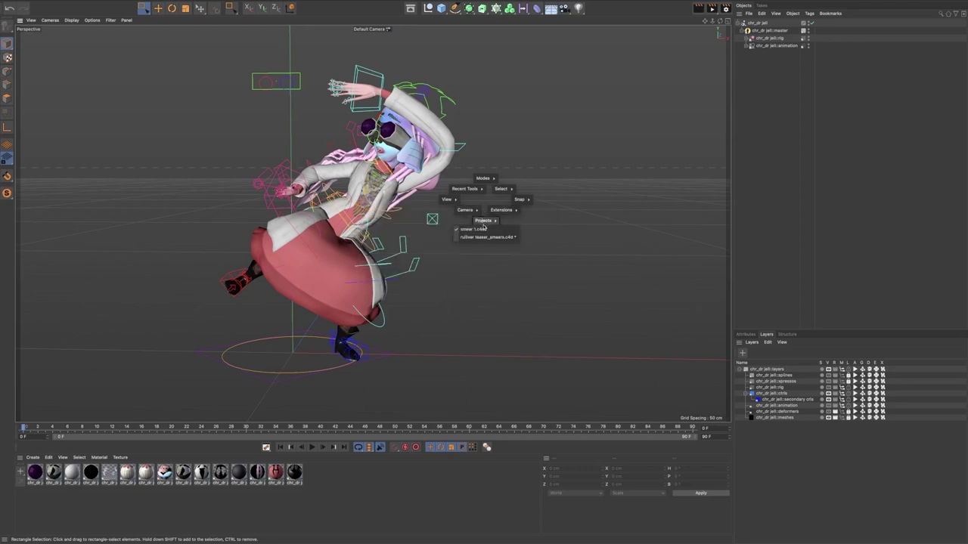
click(484, 237)
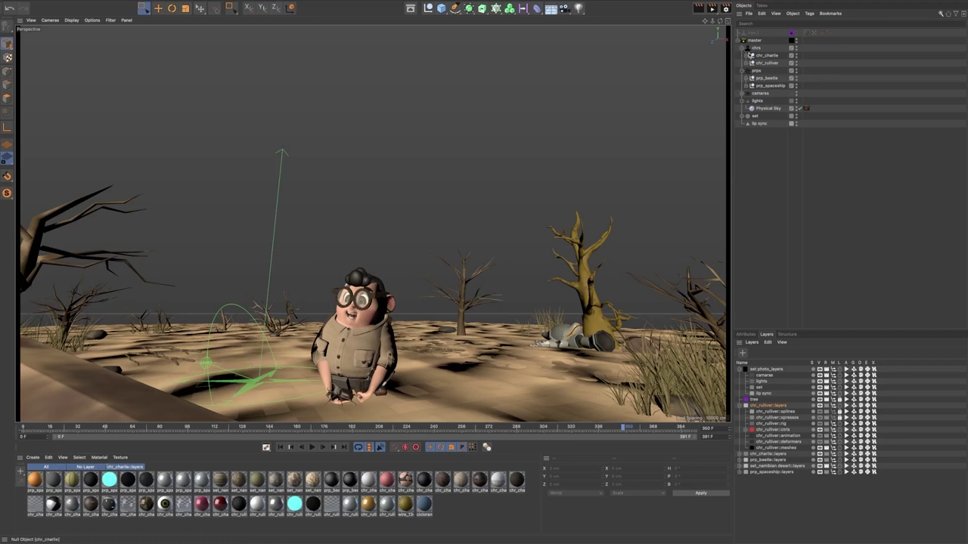
click(745, 56)
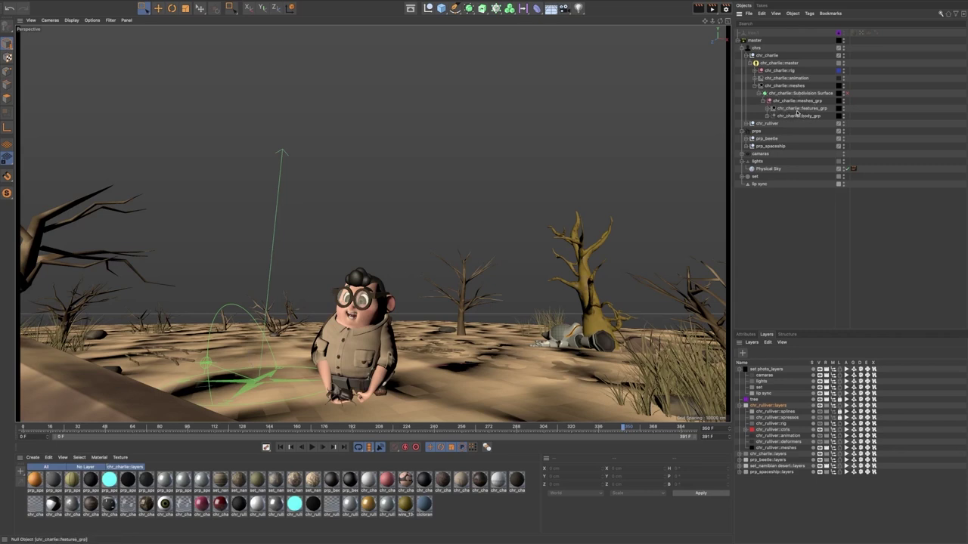
click(767, 108)
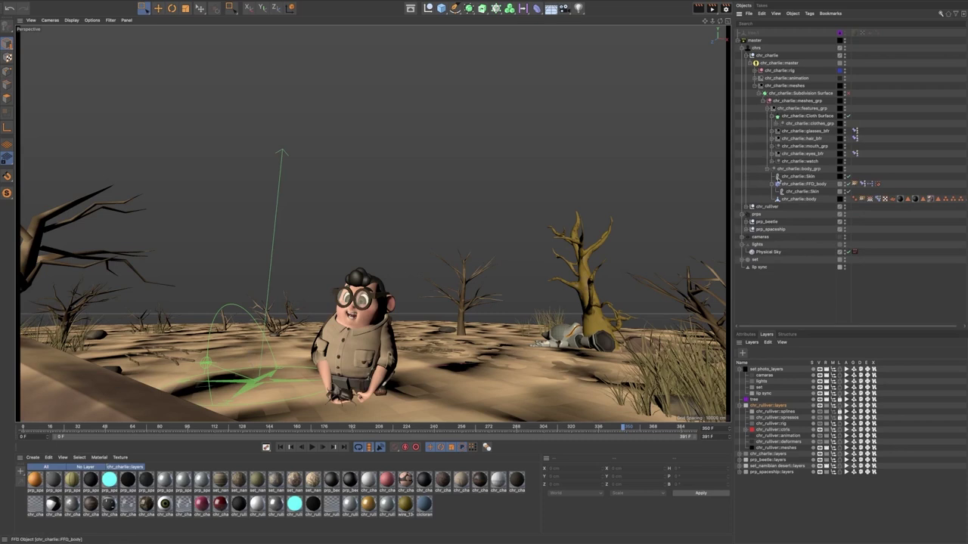
click(771, 108)
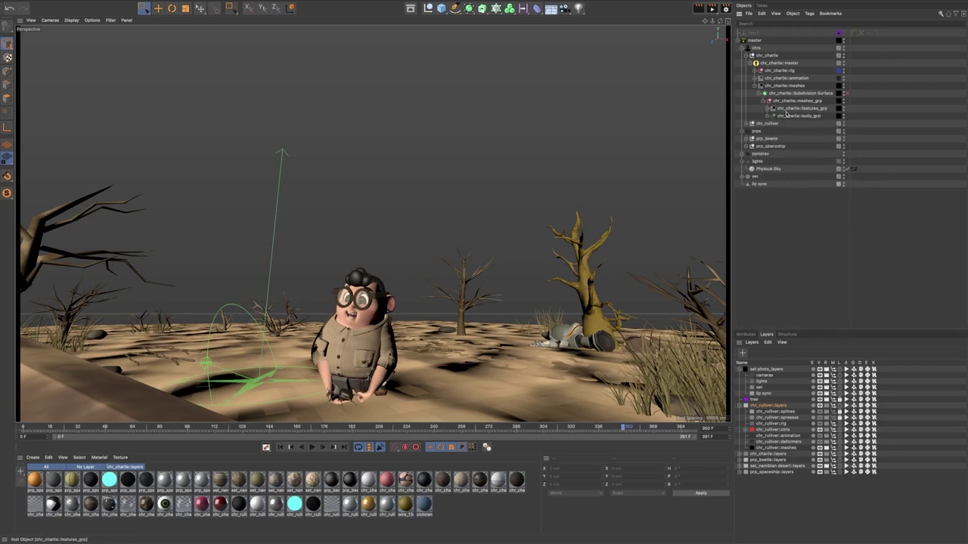
Add a Camera deformer and place it inside chr_charlie::meshes_grp above the features group
click(536, 9)
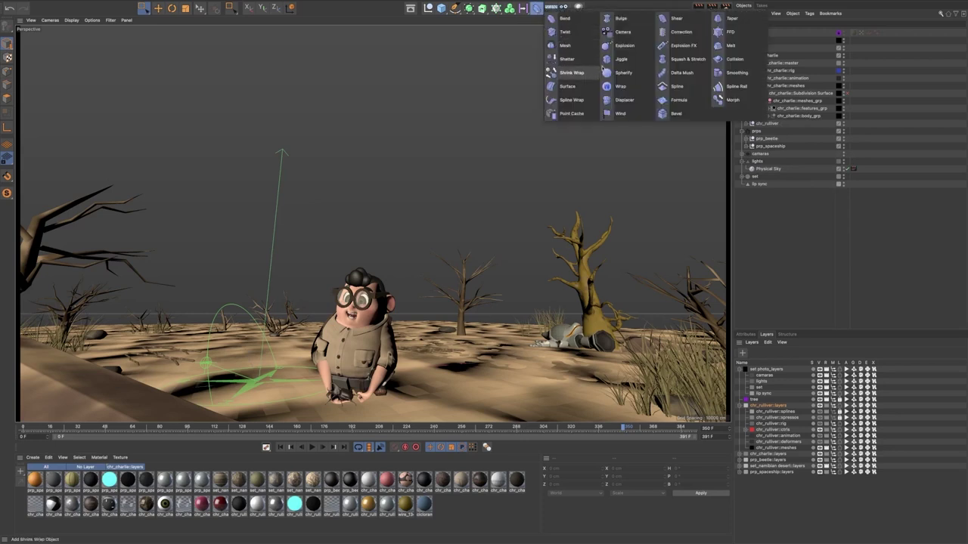
click(623, 33)
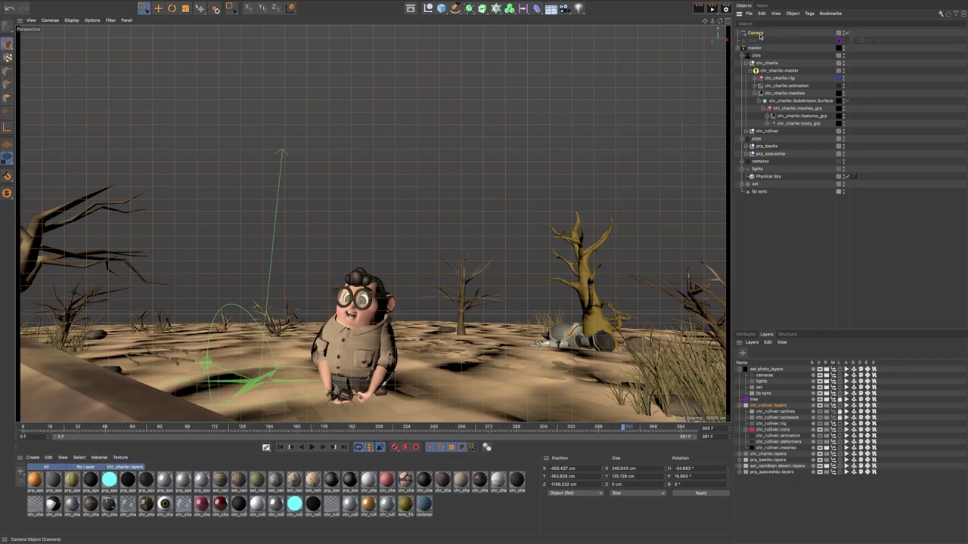
drag(754, 36, 791, 113)
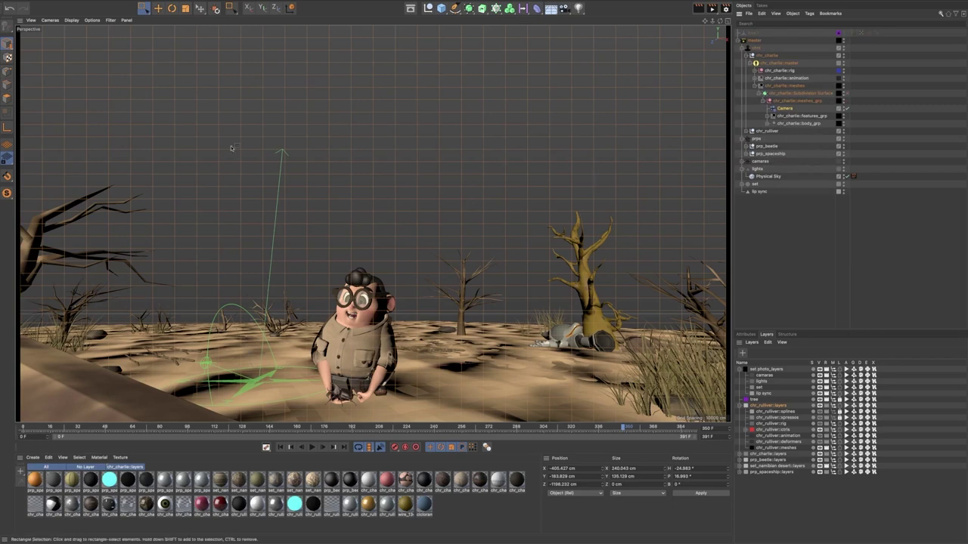
In point mode, select and move Camera deformer grid points around Charlie's glasses and face to distort them
click(8, 72)
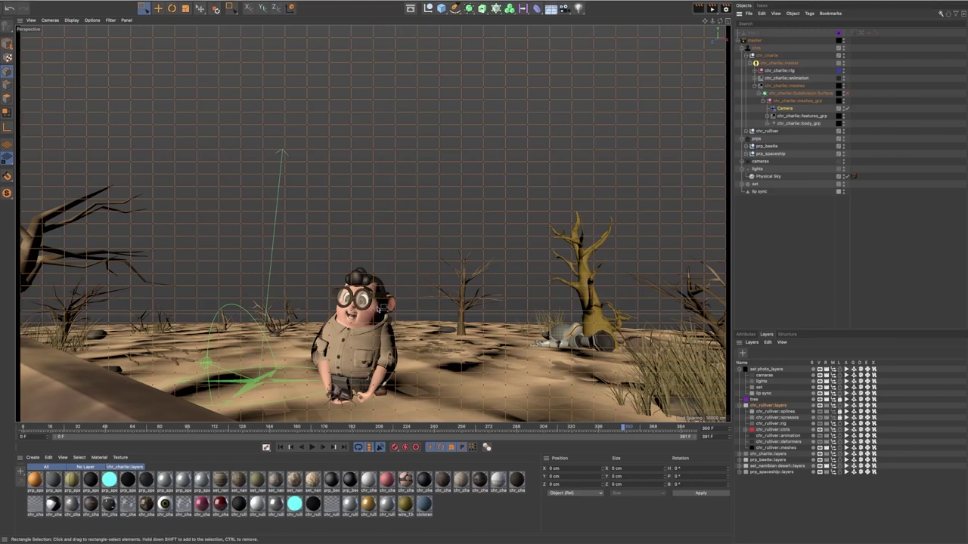
click(370, 308)
mouse_move(372, 309)
mouse_down()
mouse_move(375, 326)
mouse_move(375, 317)
mouse_up()
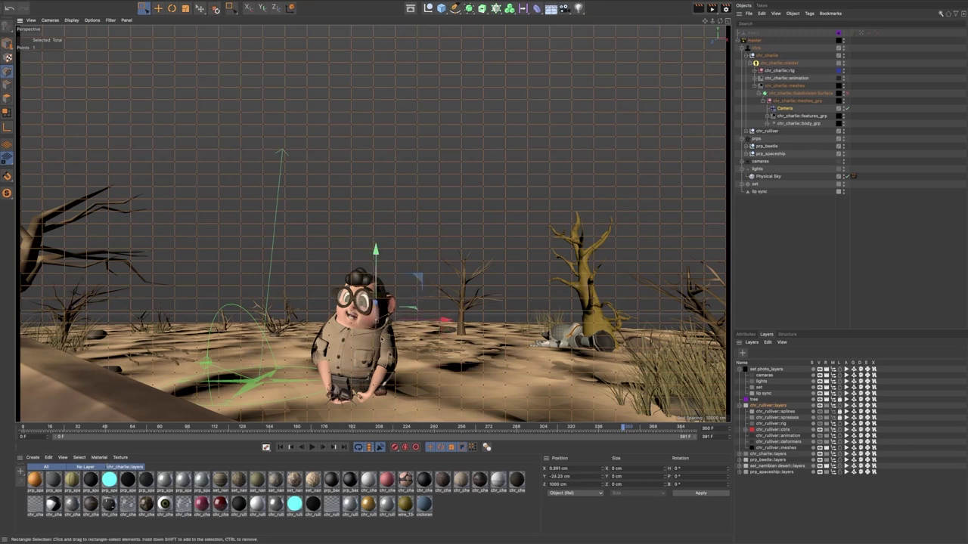
shift+click(361, 327)
shift+click(363, 330)
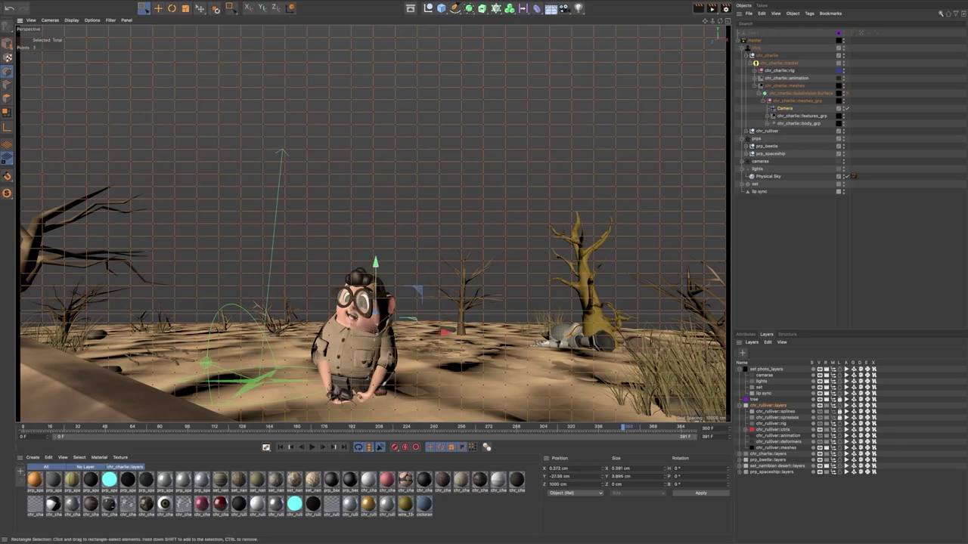
ctrl+click(352, 322)
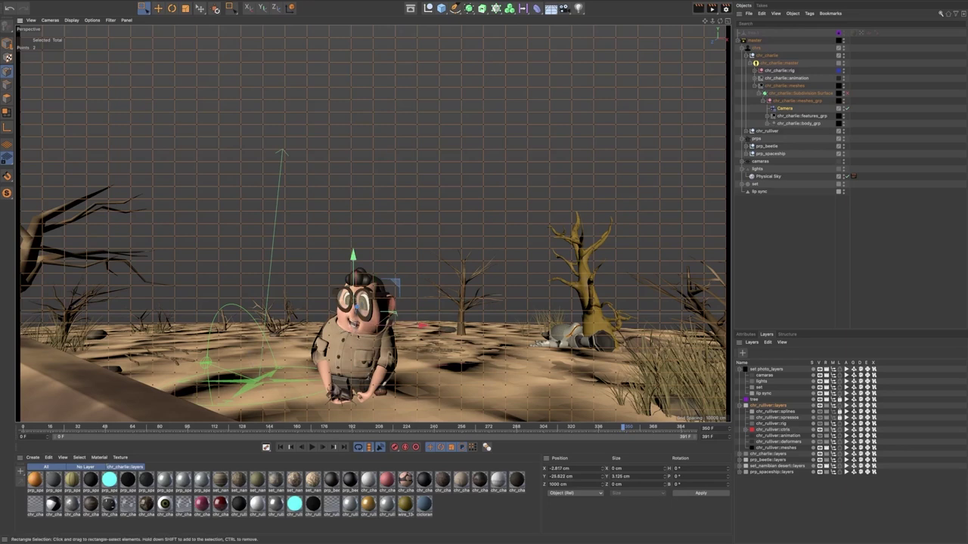
ctrl+click(382, 338)
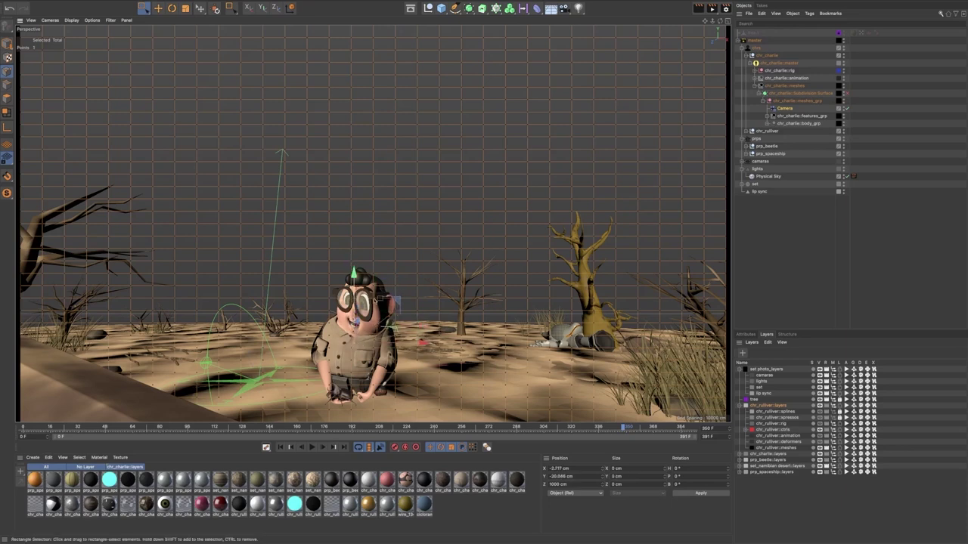
mouse_move(370, 299)
mouse_down()
mouse_move(380, 295)
mouse_move(381, 315)
mouse_up()
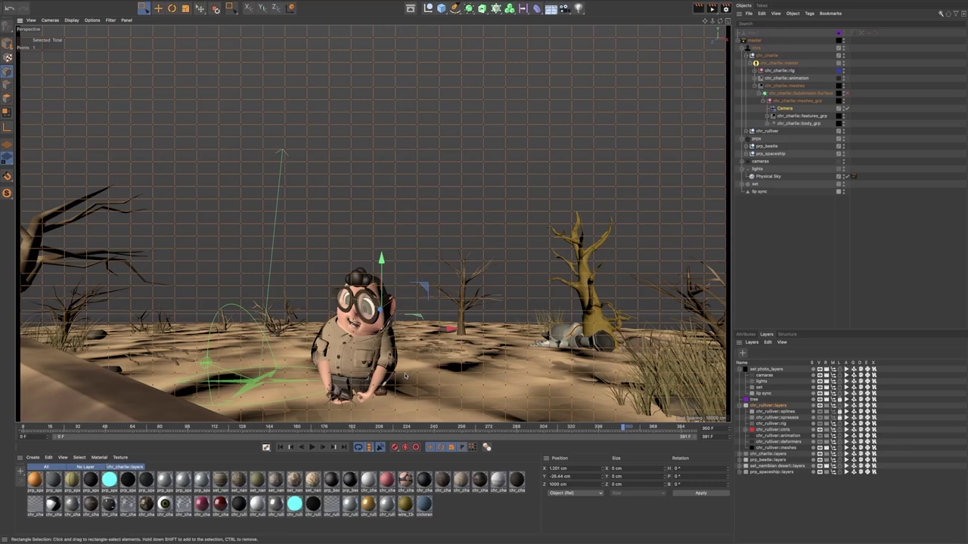